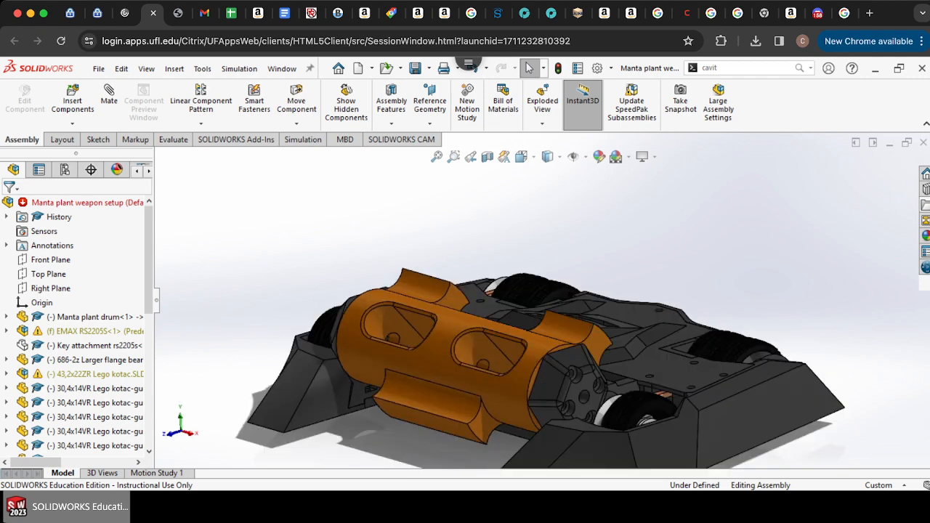
key("Down")
Step: Open the Manta plant drum part on its own from the weapon assembly
key("Up")
scroll(552, 296, "up", 5)
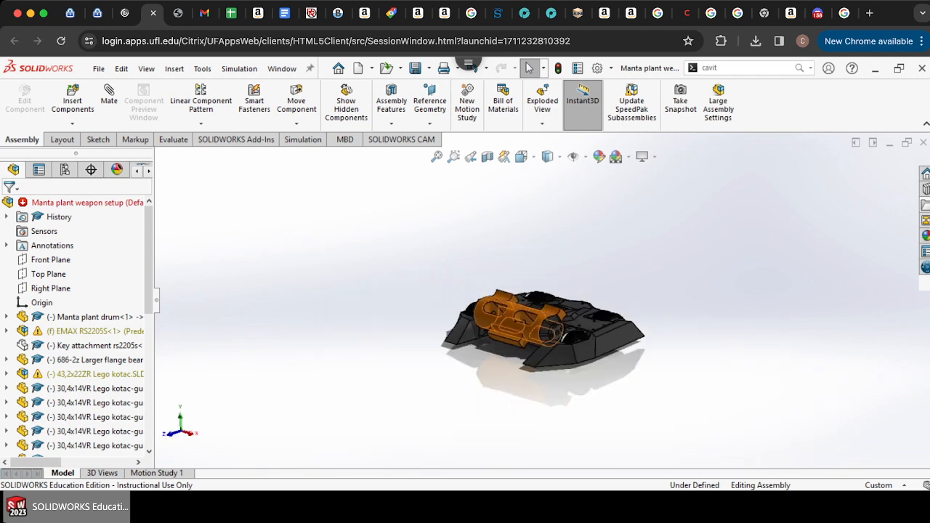
scroll(539, 318, "down", 4)
scroll(545, 325, "down", 3)
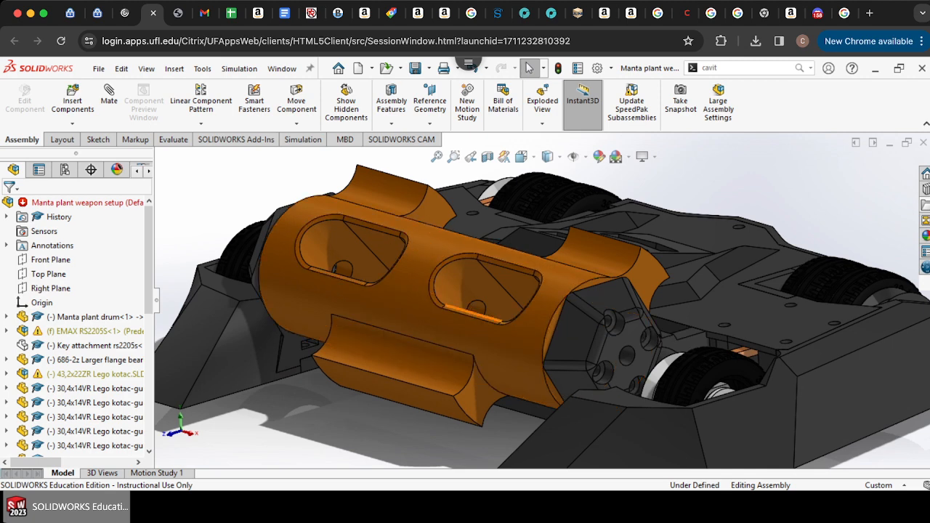
scroll(545, 319, "up", 5)
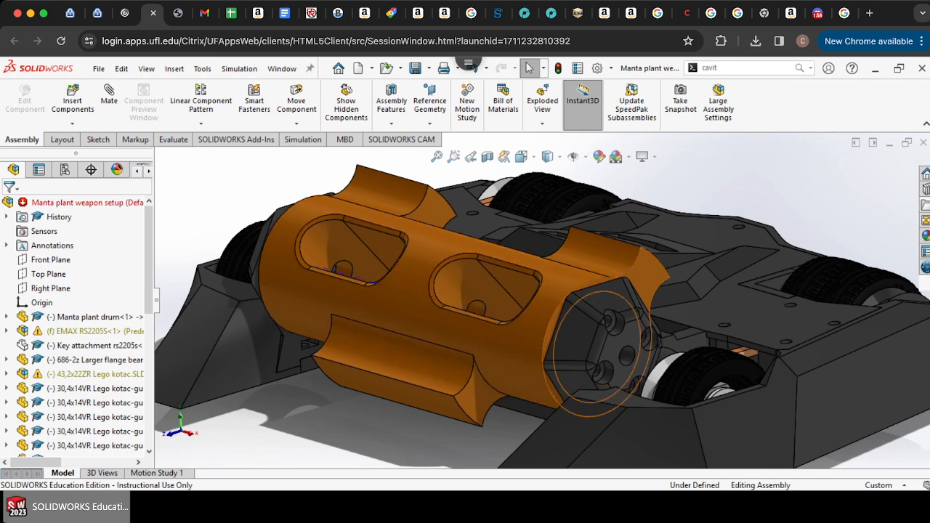
scroll(581, 289, "down", 5)
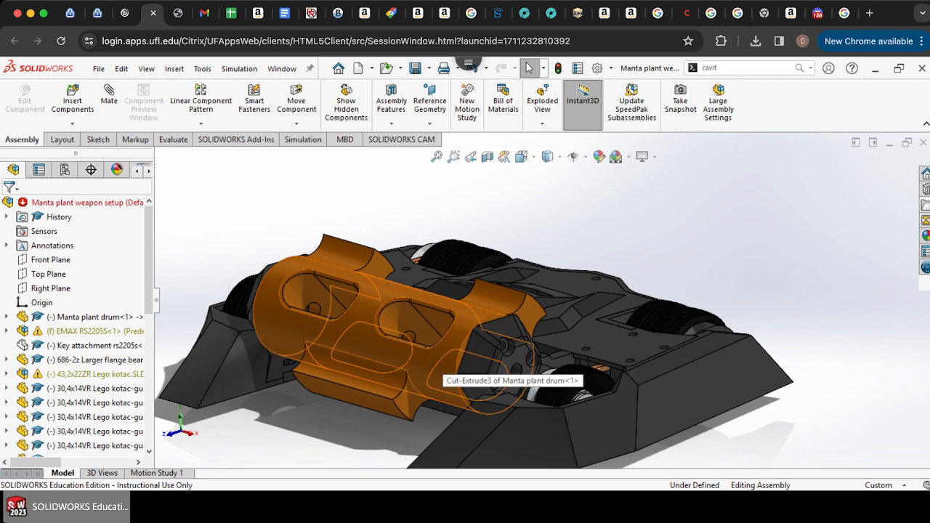
right_click(459, 380)
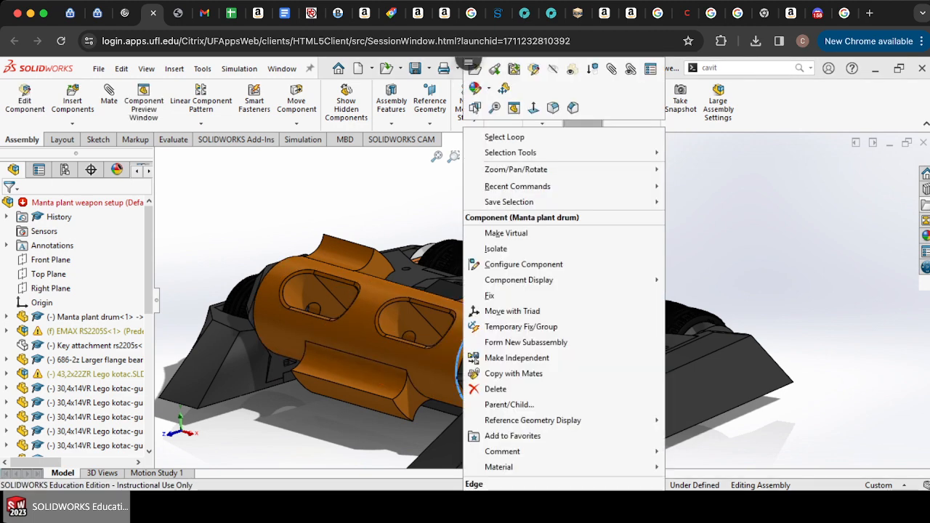
left_click(474, 88)
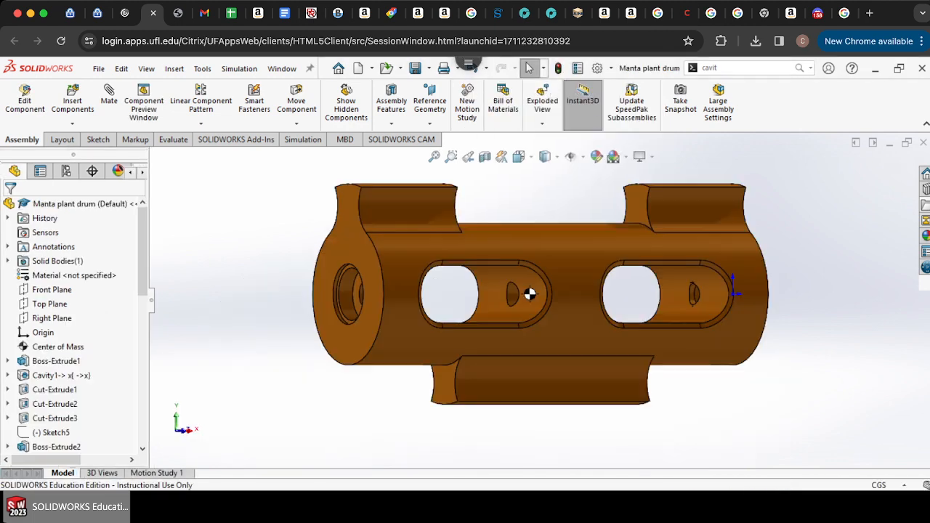
Step: Rotate the drum part to examine it from its sides and end
key("Right")
key("Right")
key("Right")
key("Right")
key("Right")
key("Right")
key("Right")
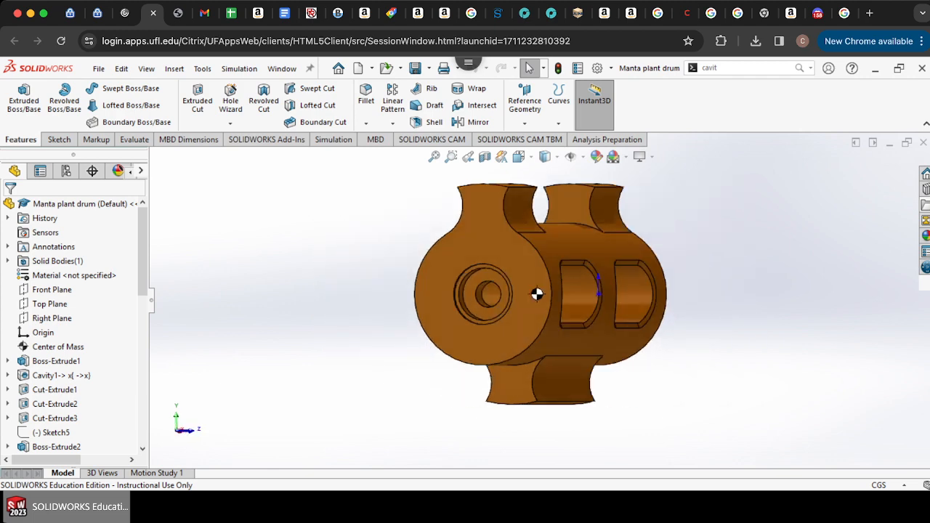
key("Left")
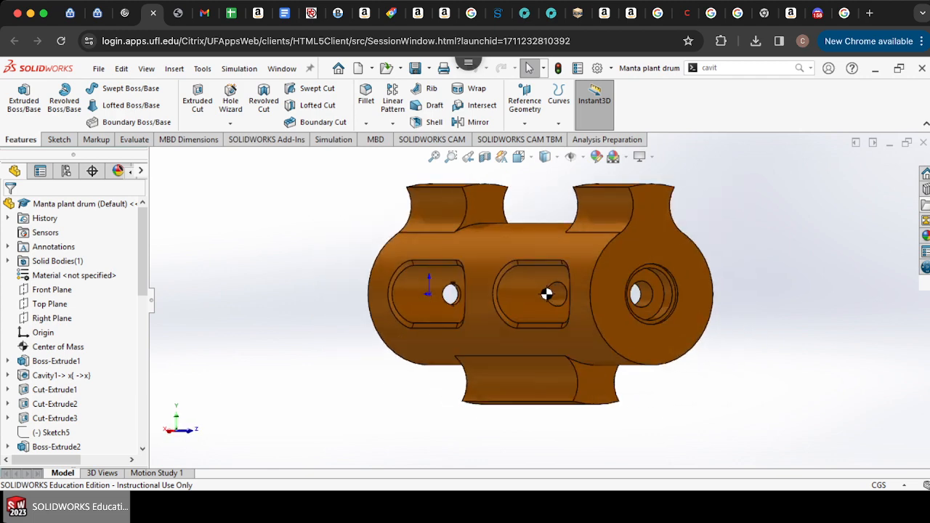
key("Left")
key("Right")
key("Left")
key("Left")
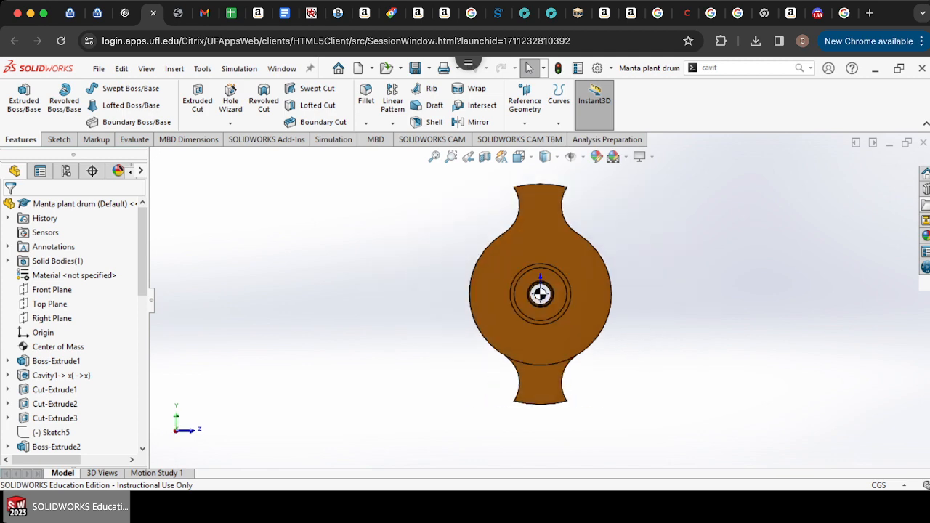
Step: Save a copy of the part as "Manta plant drum asymetrical" and open it, closing the original document
left_click(99, 68)
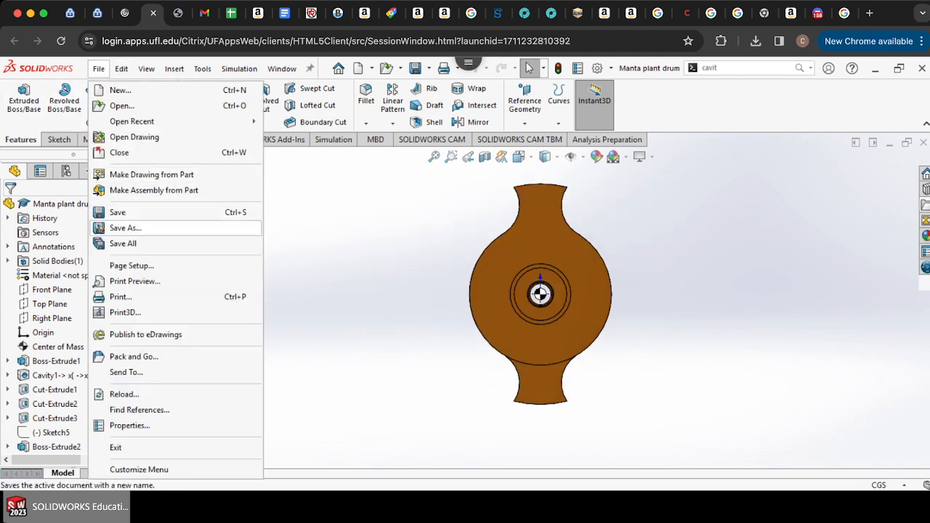
left_click(125, 225)
left_click(393, 305)
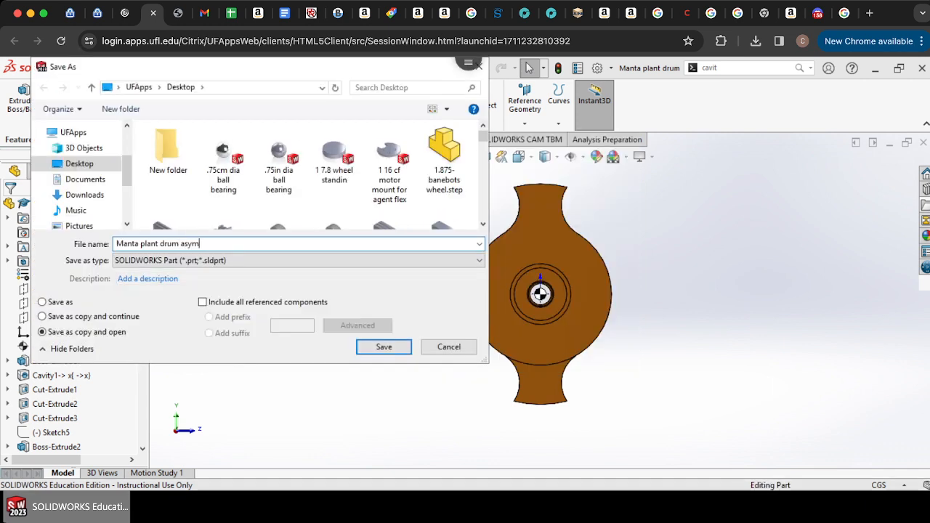
type("asymetrical")
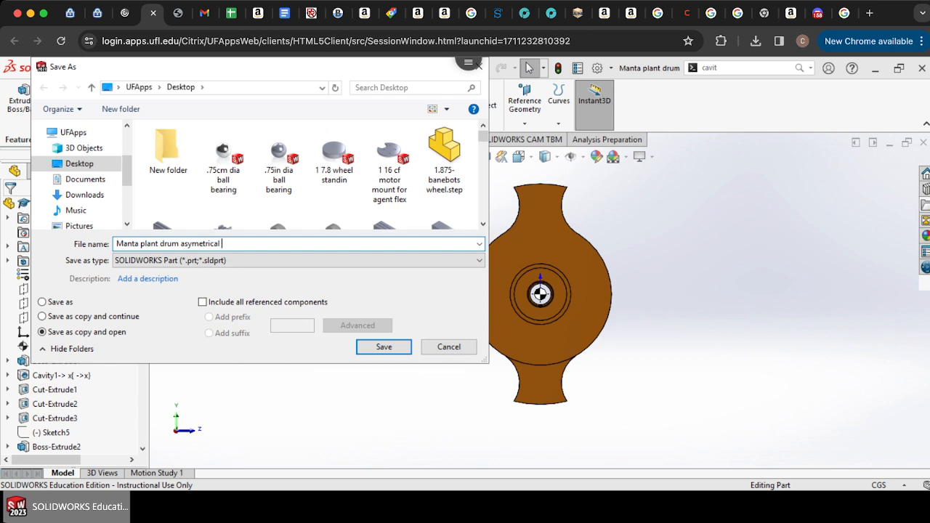
key("Return")
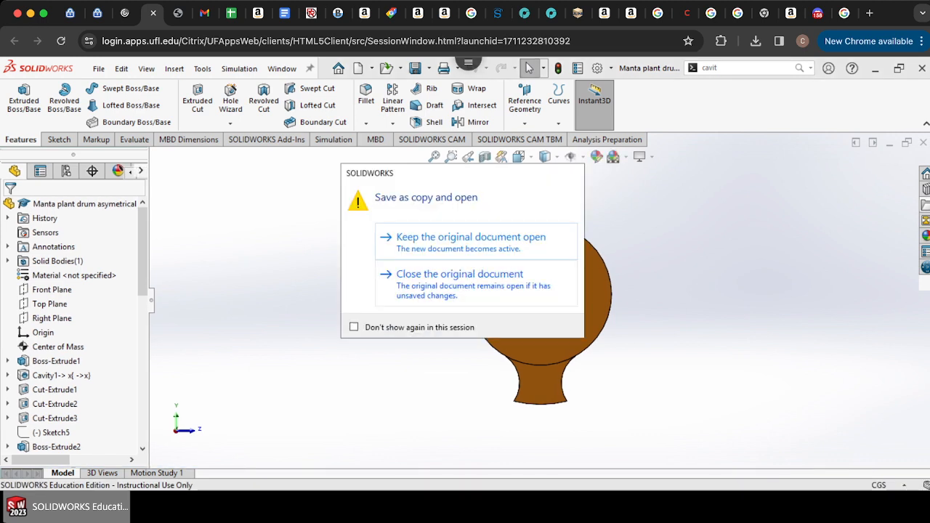
left_click(459, 280)
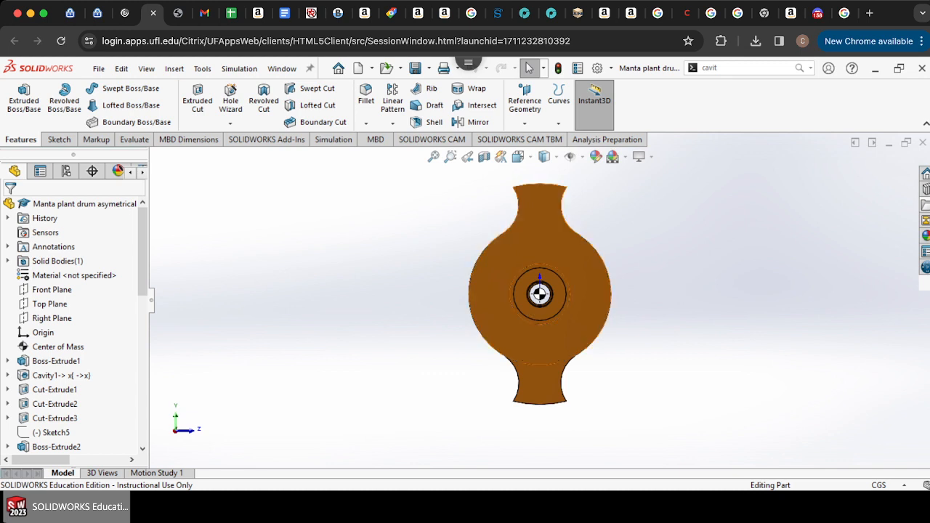
Step: Start a sketch on the drum's end face and draw a circle at the origin with radius about 2.72 cm
left_click(59, 140)
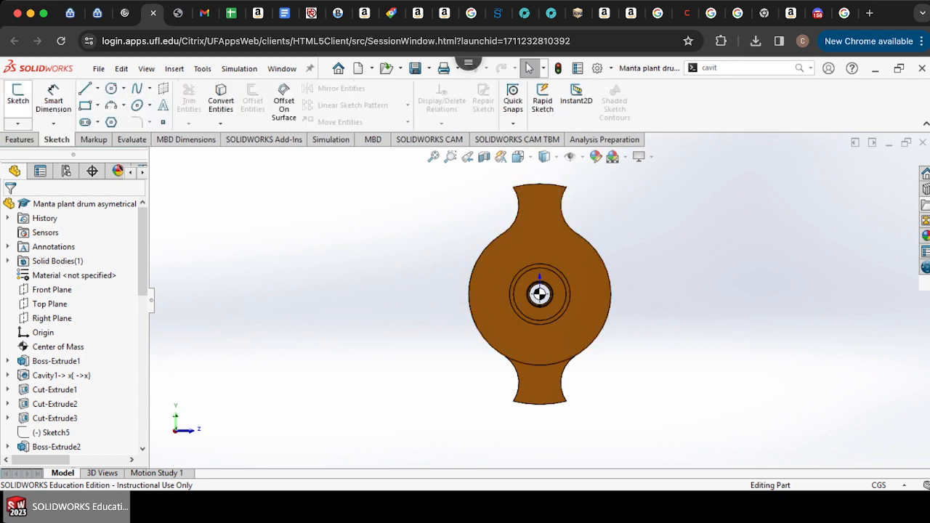
left_click(18, 98)
left_click(521, 254)
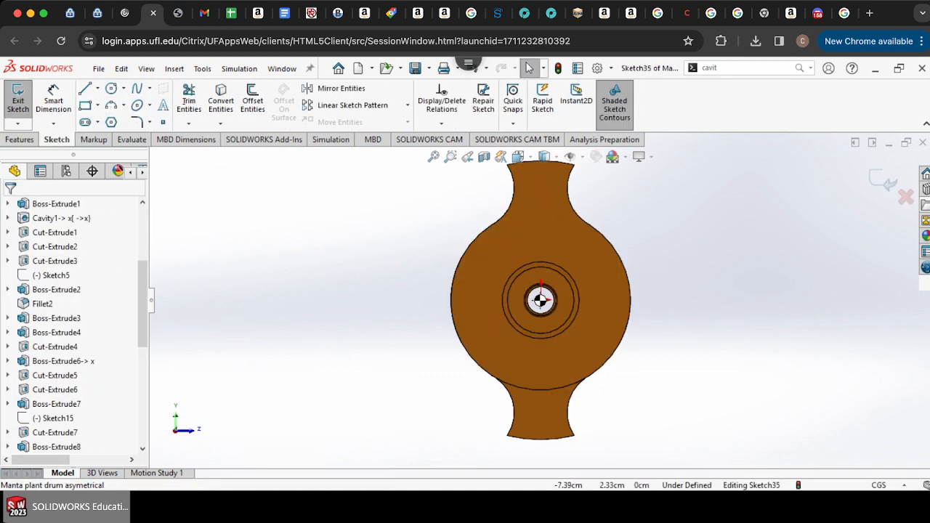
left_click(111, 88)
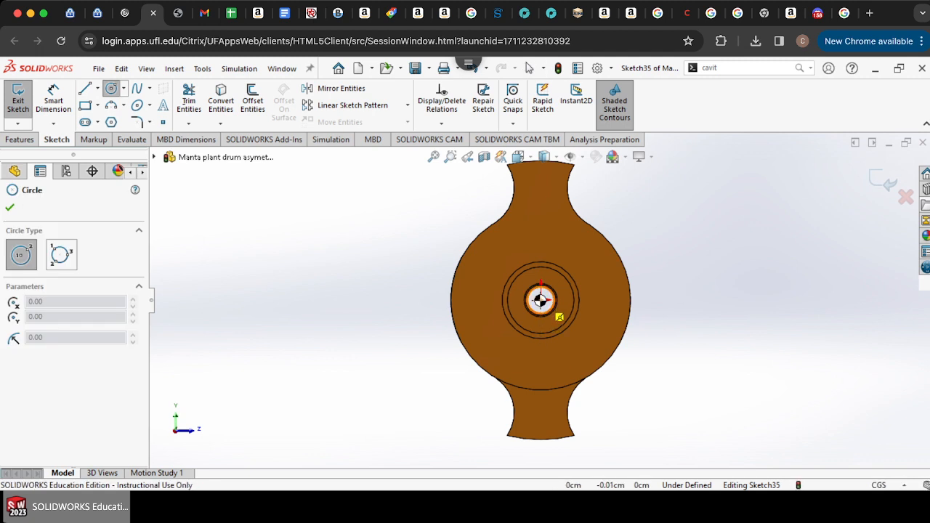
left_click(540, 300)
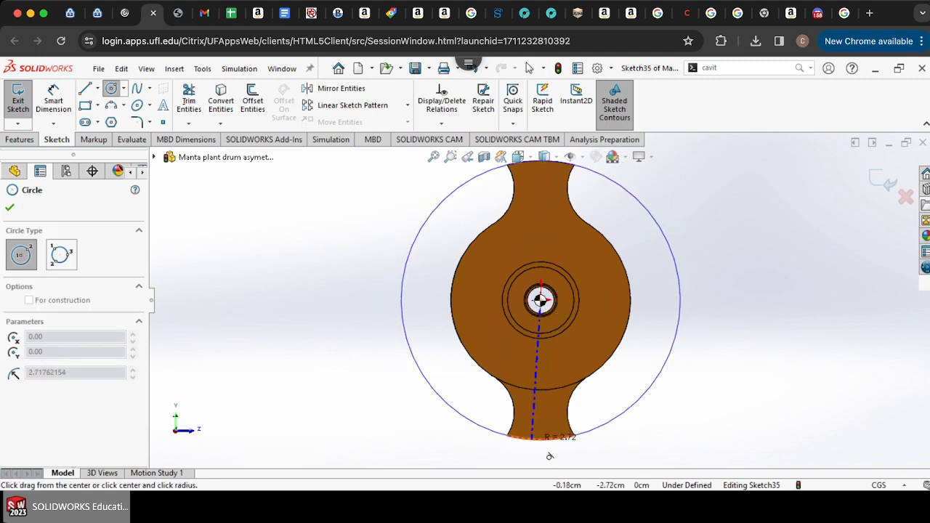
left_click(532, 438)
key("Escape")
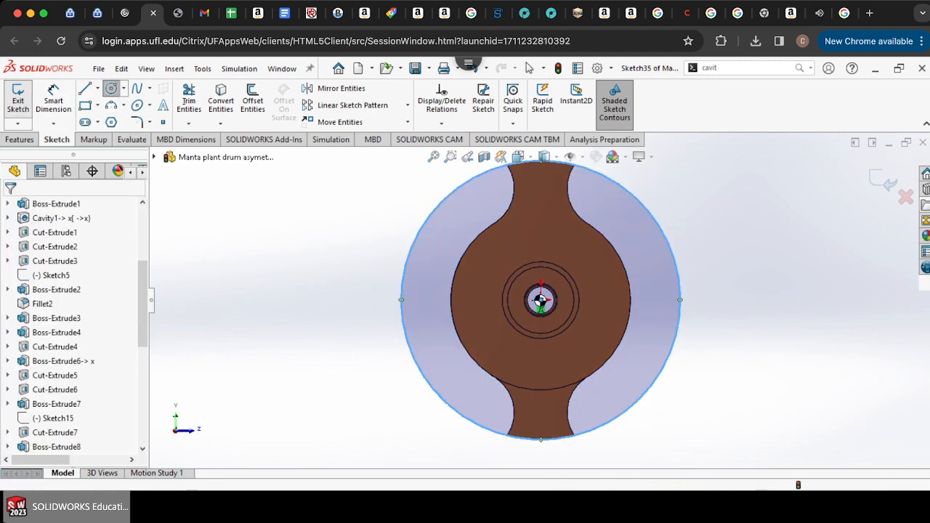
Step: Start a new sketch on the end face and draw concentric circles at the origin: one on the drum's outer edge, one about 3.61 cm radius
key("Right")
left_click(637, 242)
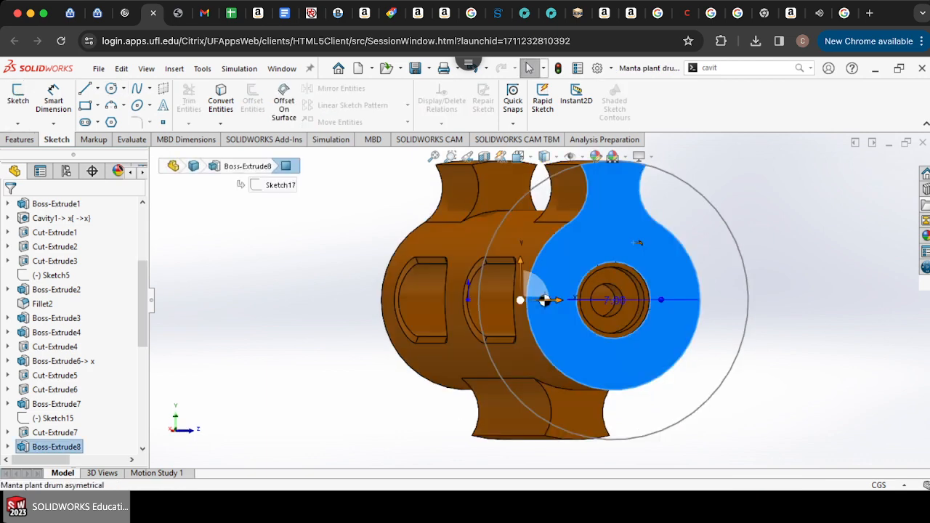
left_click(111, 88)
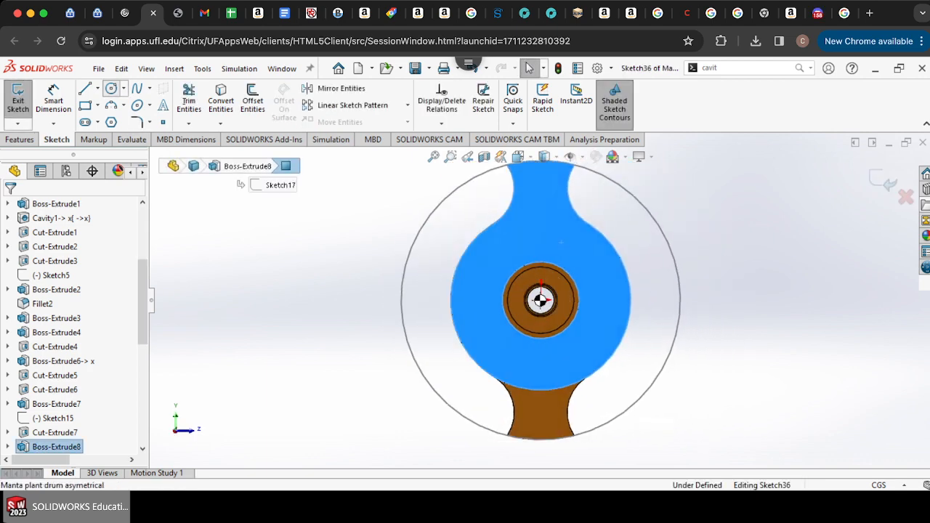
left_click(540, 300)
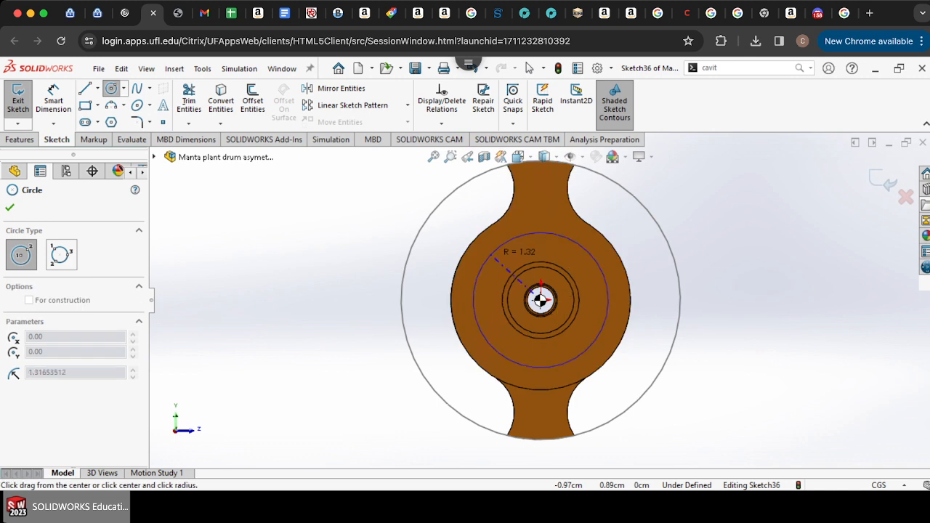
left_click(478, 241)
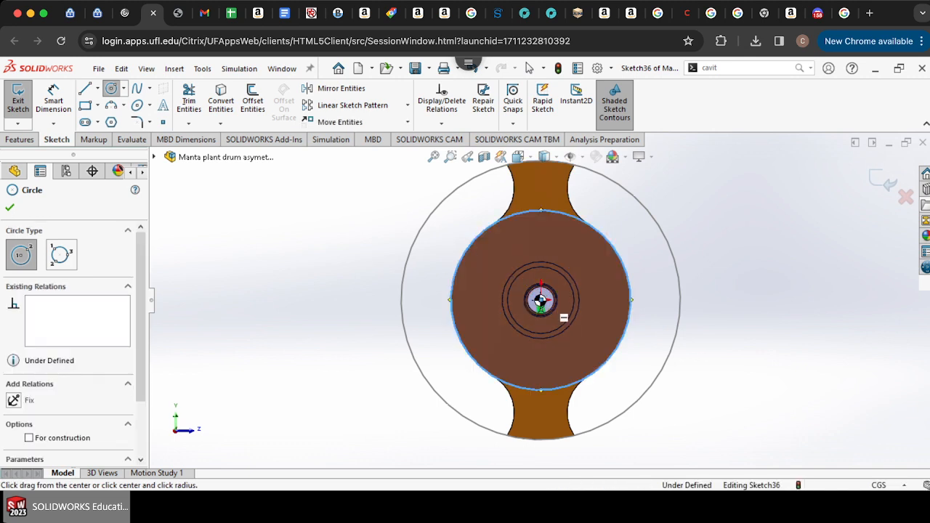
left_click(540, 300)
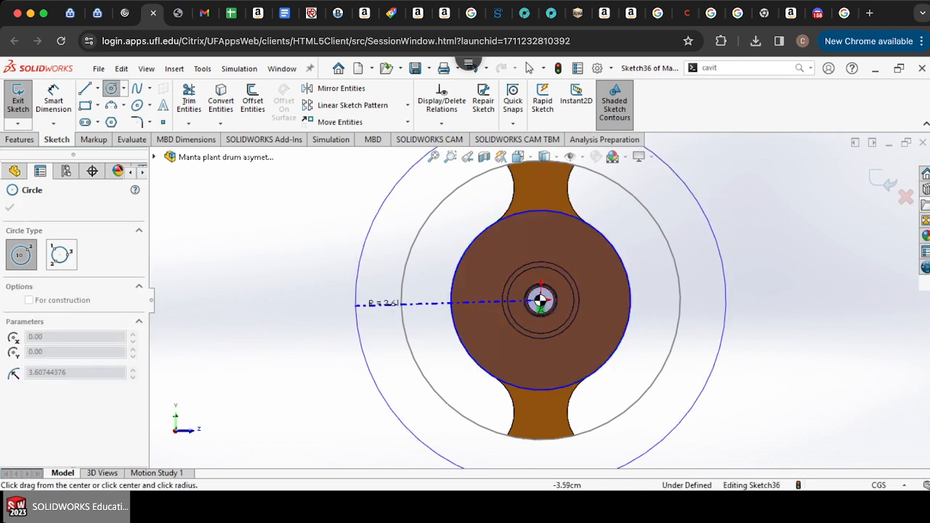
left_click(367, 308)
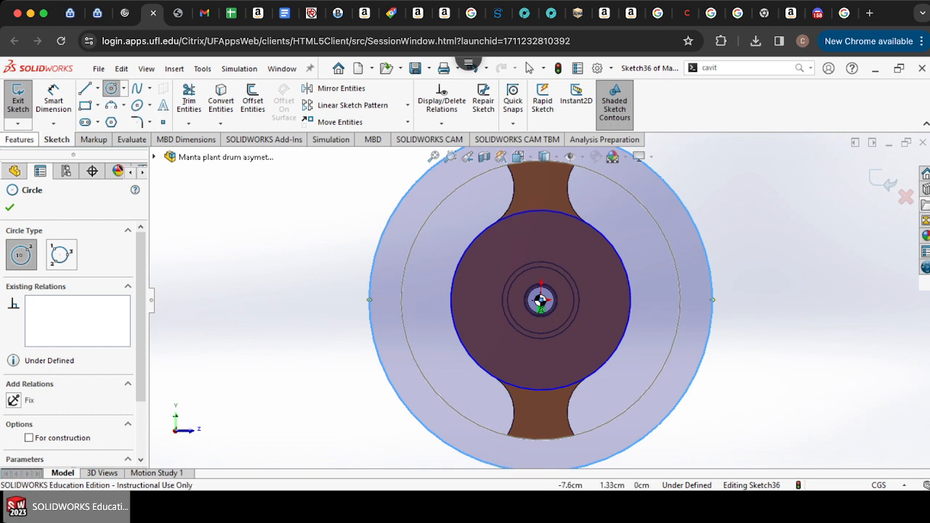
Step: Extrude-cut the ring between the two circles with Through All - Both
left_click(19, 139)
left_click(198, 100)
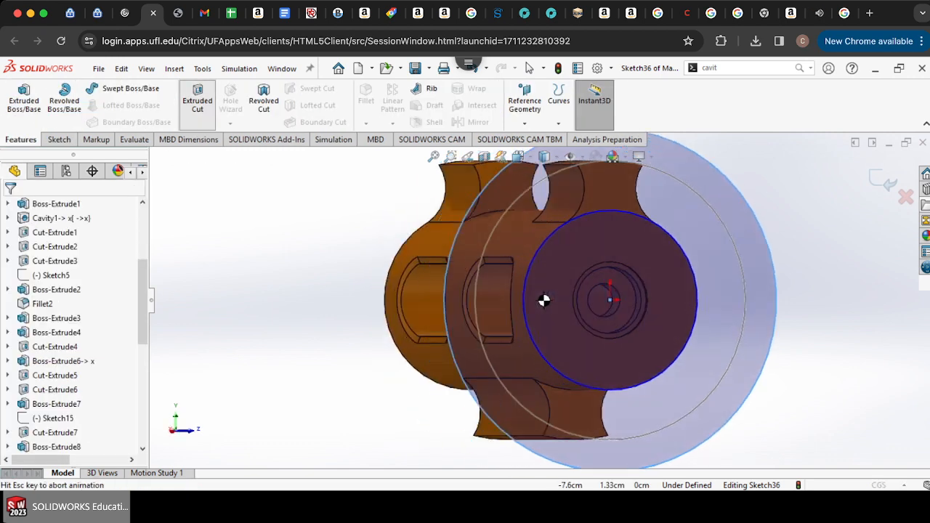
left_click(82, 285)
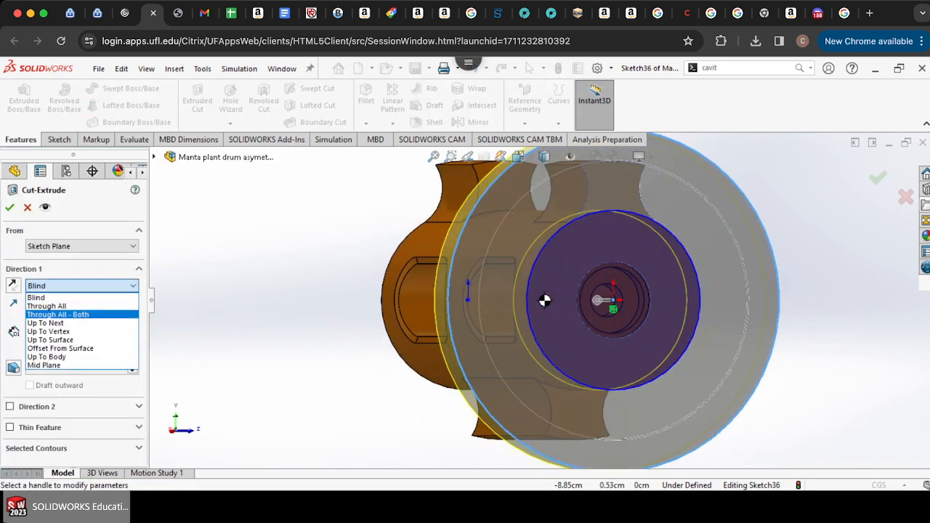
left_click(60, 315)
key("Return")
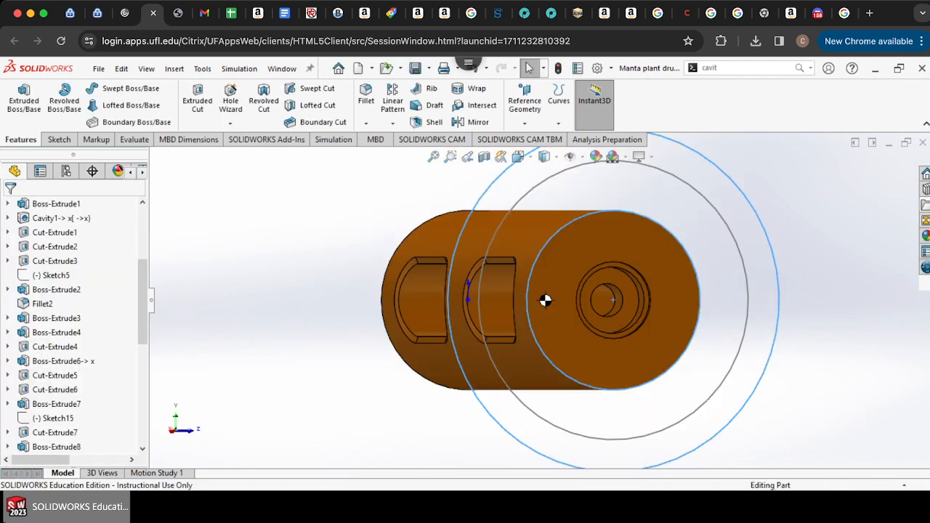
Step: Inspect the cut drum from several angles and select its Center of Mass in the feature tree
key("Right")
key("Left")
key("Left")
key("Left")
key("Left")
key("Left")
key("Left")
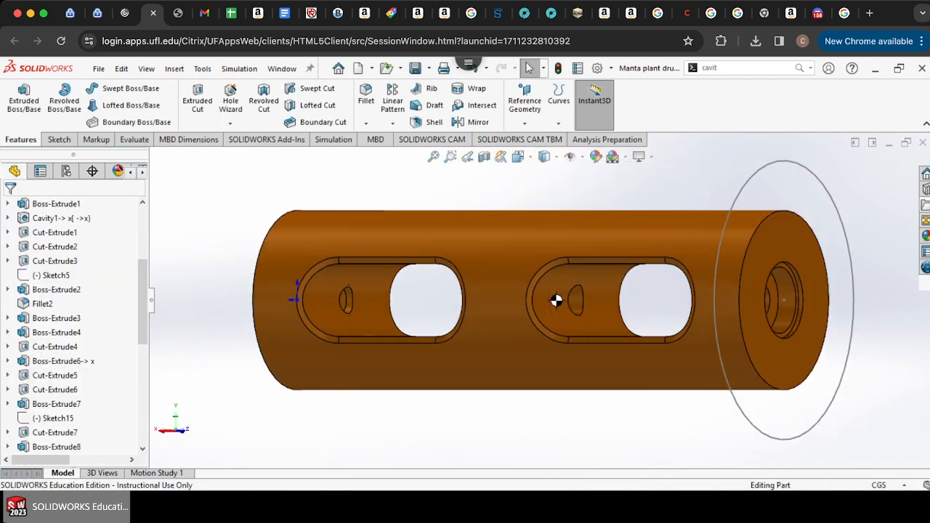
key("Left")
key("Left")
key("Left")
key("Left")
key("Left")
key("Left")
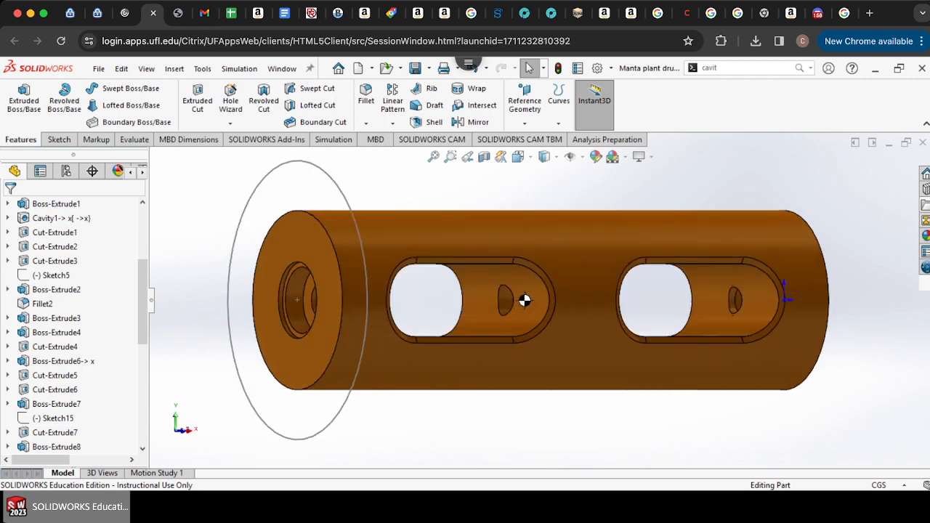
key("Left")
key("Left")
key("Left")
key("Left")
key("Left")
key("Left")
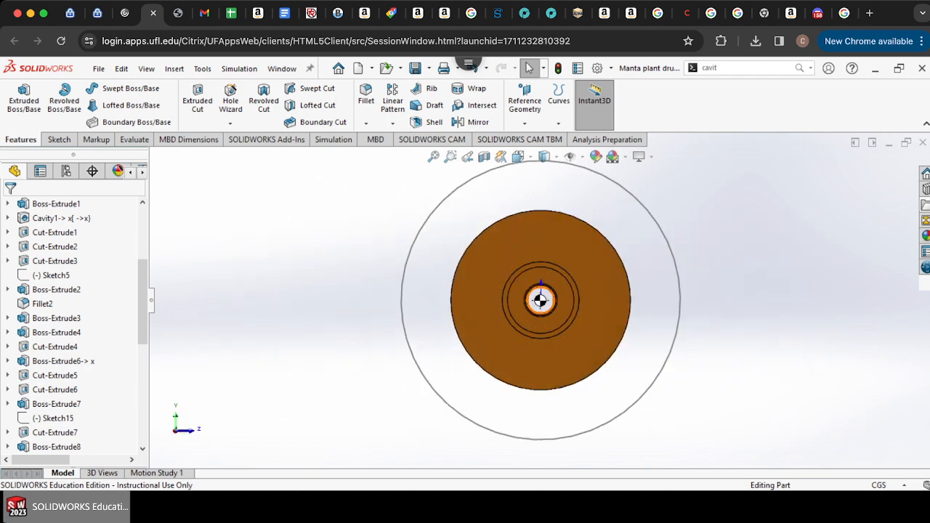
scroll(535, 300, "down", 3)
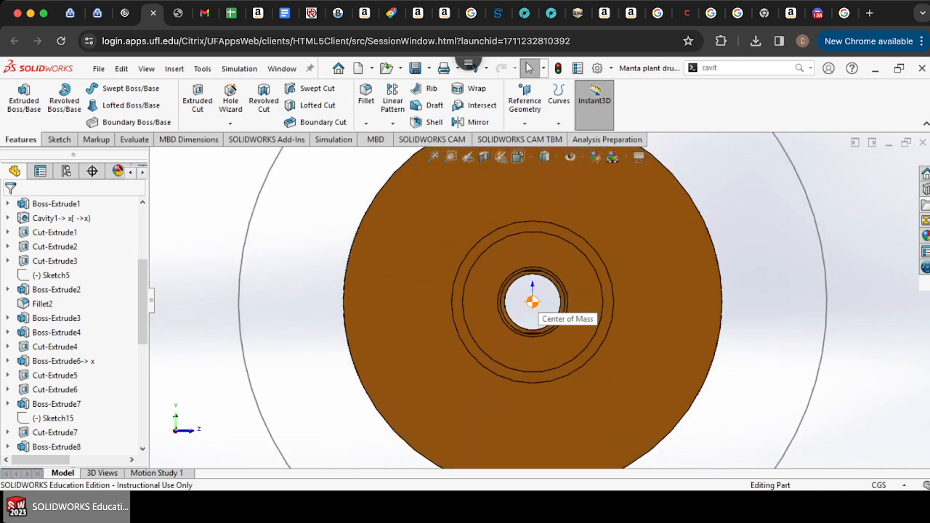
scroll(534, 300, "up", 4)
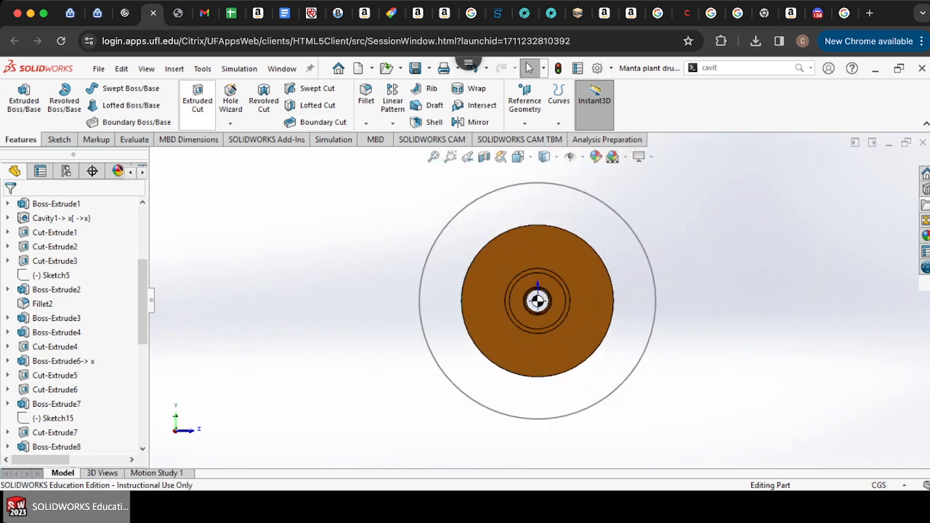
key("Right")
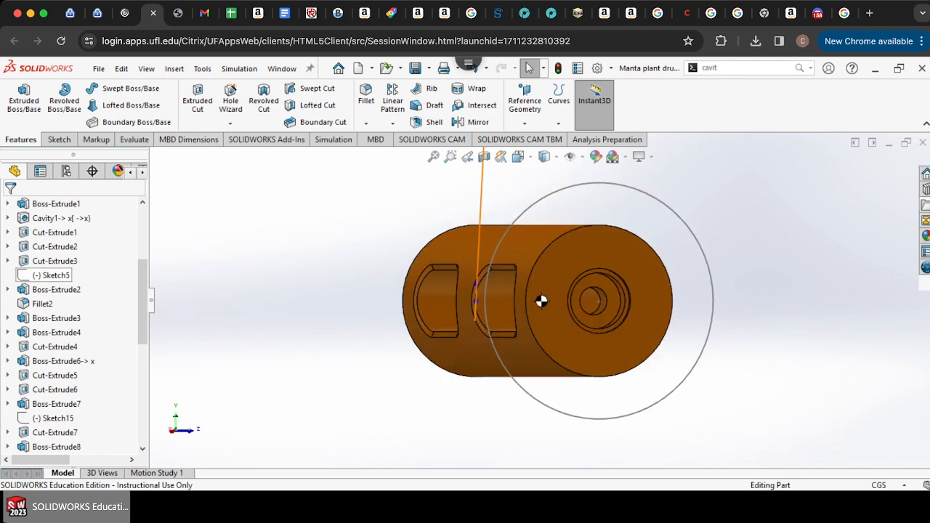
left_click(58, 347)
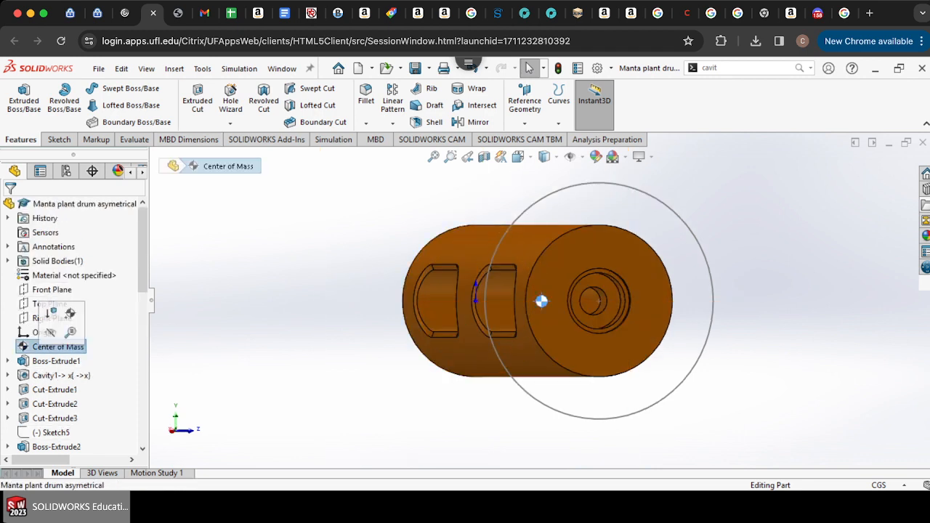
Step: Delete the Center of Mass feature from the feature tree
right_click(32, 347)
left_click(66, 402)
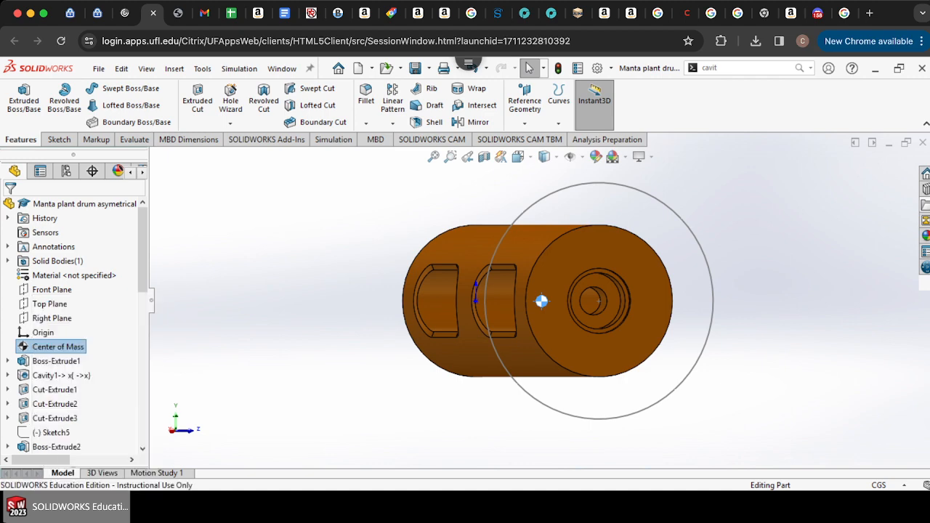
left_click(548, 153)
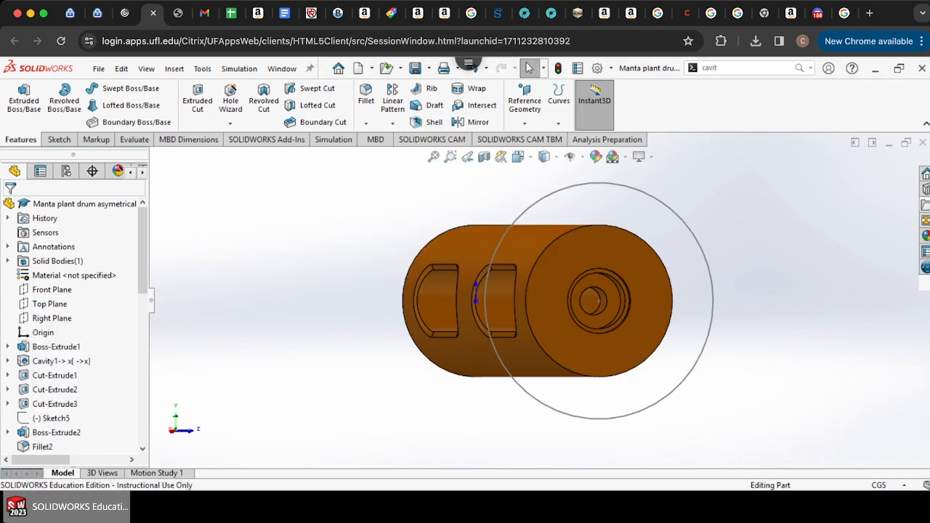
Step: Insert a new Center of Mass reference point for the drum
key("Right")
key("Right")
key("Right")
key("Right")
key("Left")
key("Left")
key("Left")
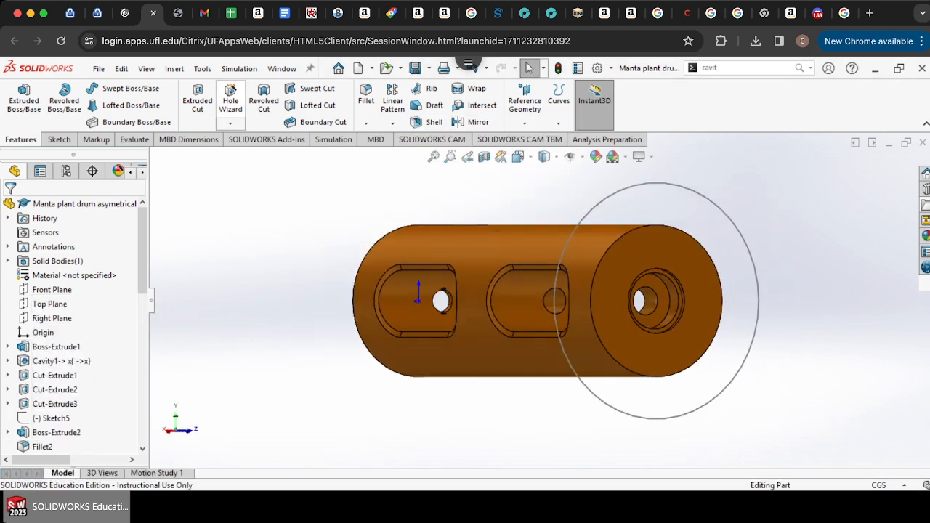
left_click(174, 68)
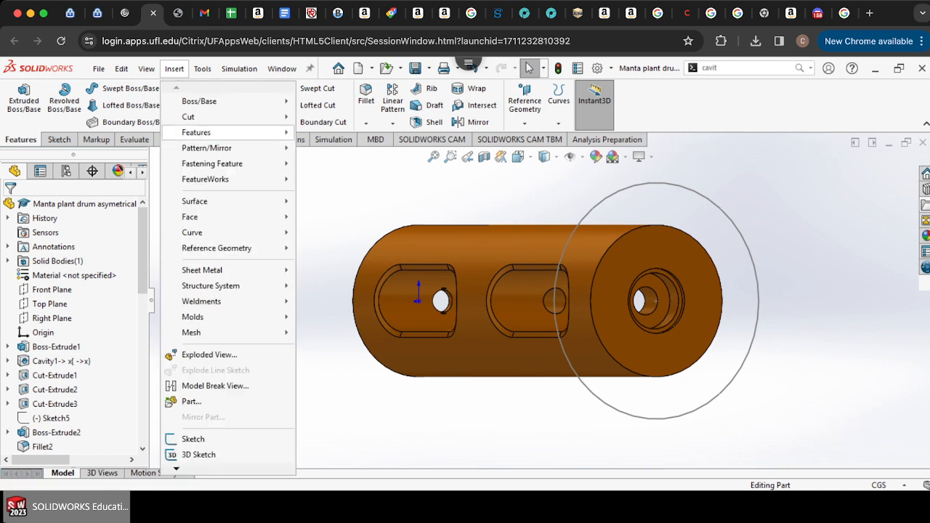
mouse_move(218, 248)
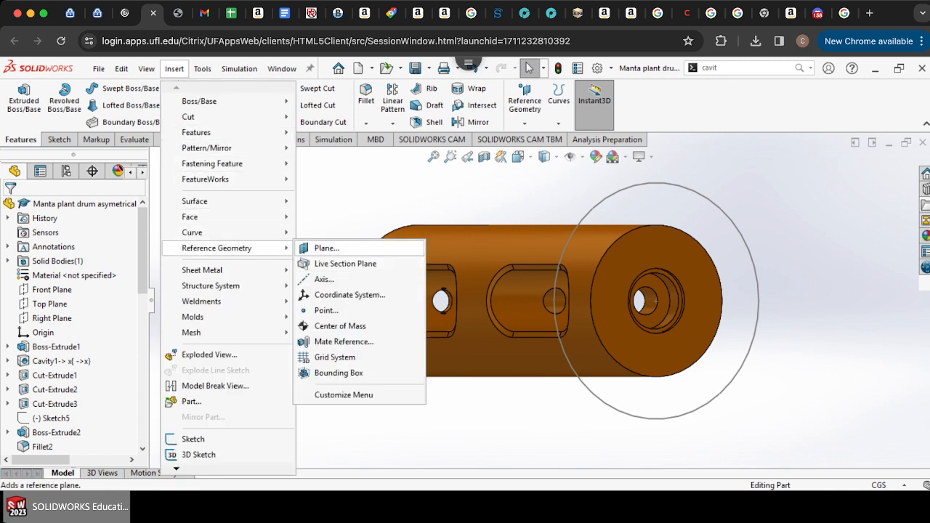
left_click(340, 326)
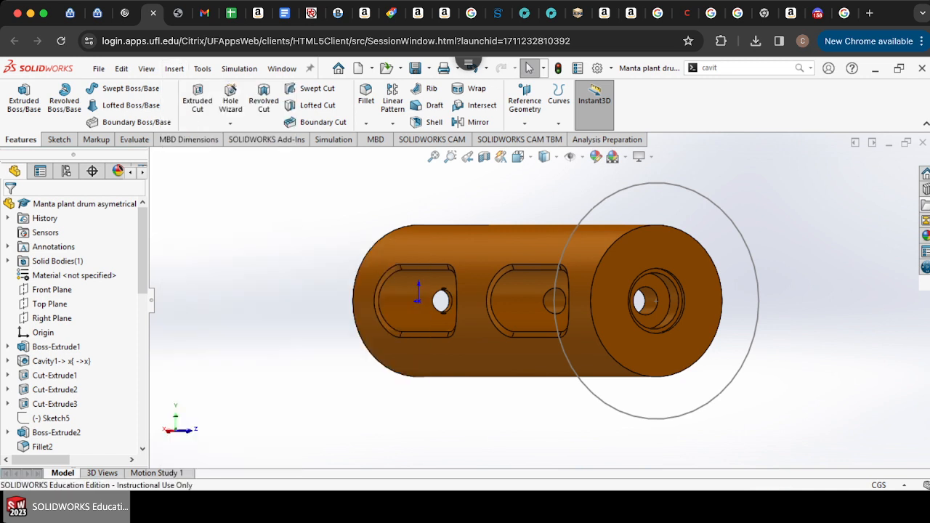
key("Escape")
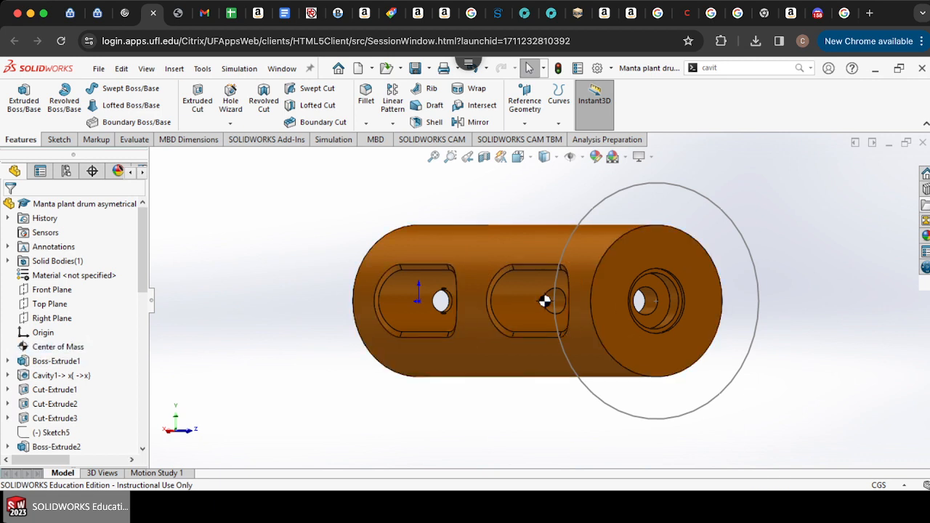
Step: Rotate around the drum to examine the center of mass position from several sides
key("Right")
key("Right")
key("Right")
key("Right")
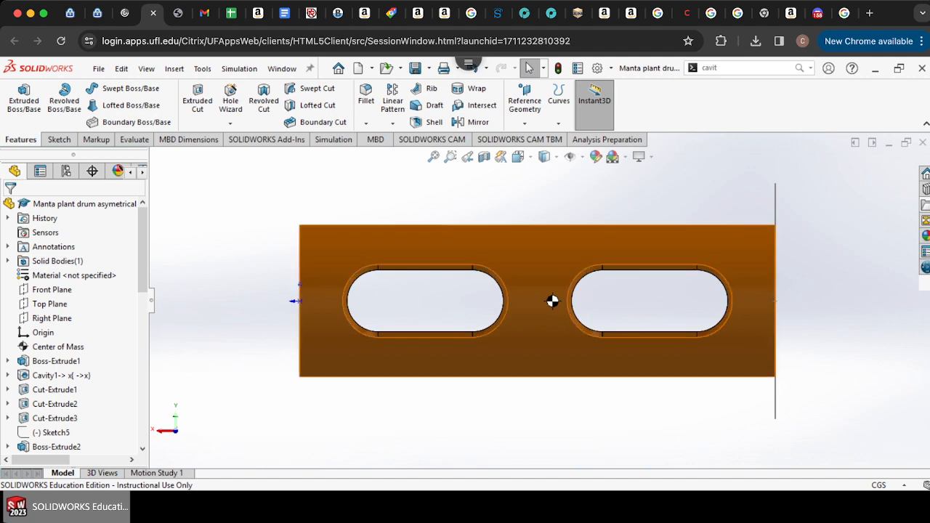
key("Right")
key("Right")
key("Right")
key("Right")
key("Right")
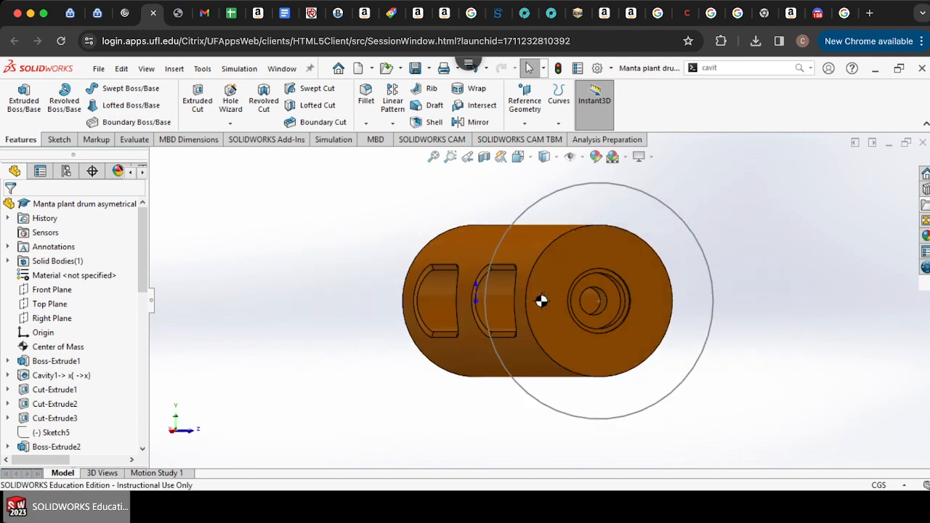
key("Right")
key("Right")
key("Right")
key("Right")
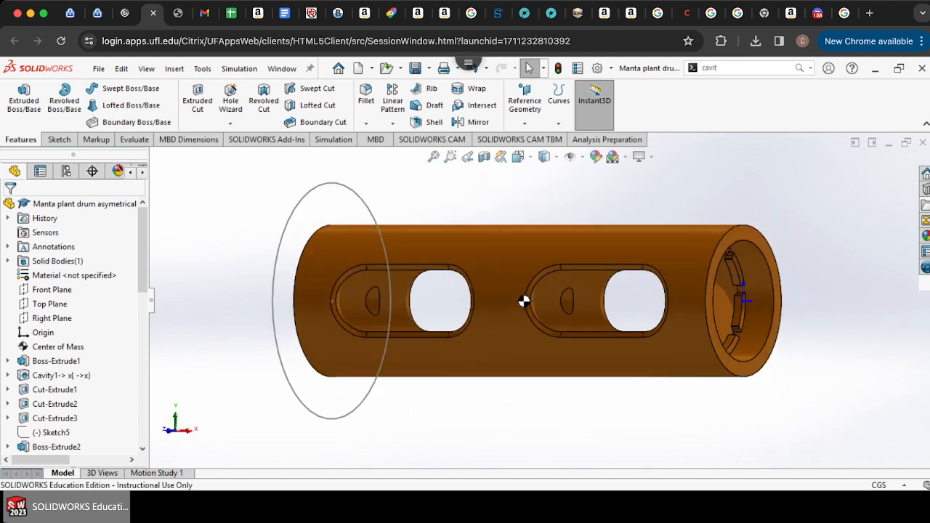
key("Right")
key("Right")
key("Right")
key("Right")
key("Right")
key("Right")
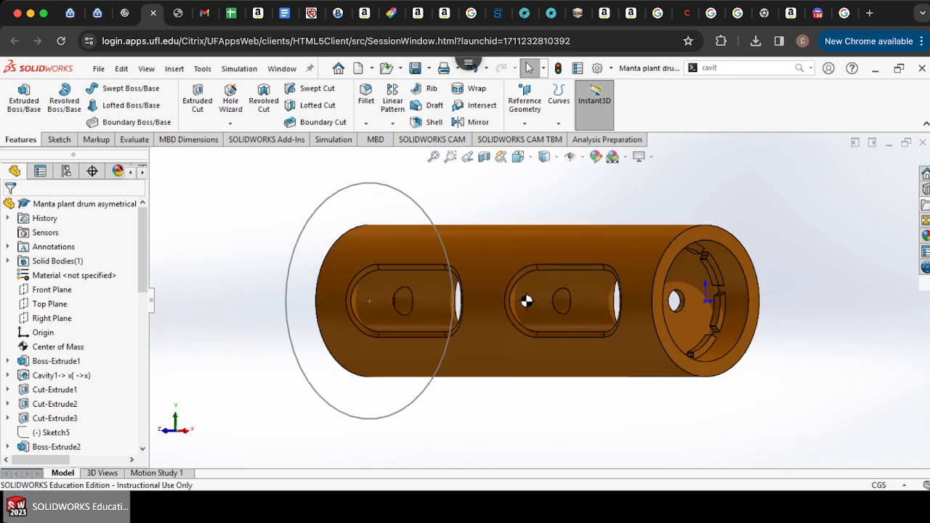
key("Right")
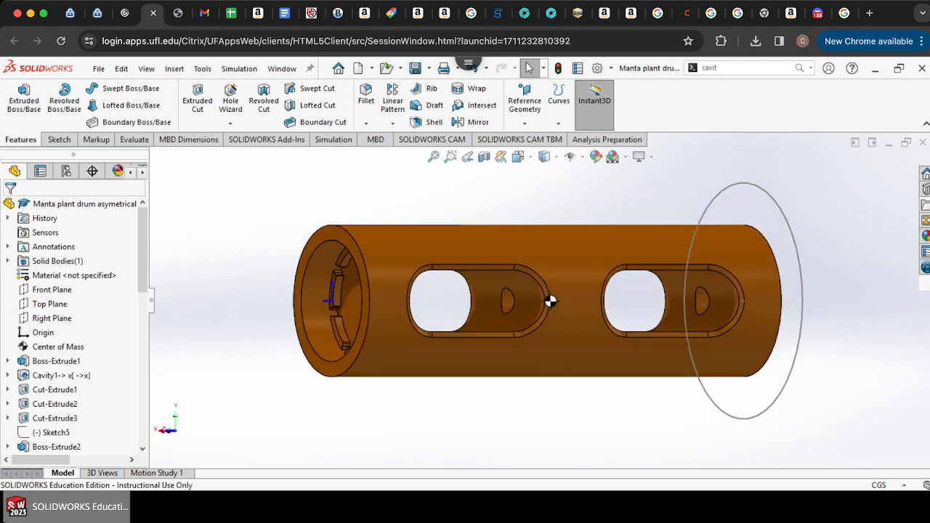
key("Right")
key("Right")
key("Right")
key("Right")
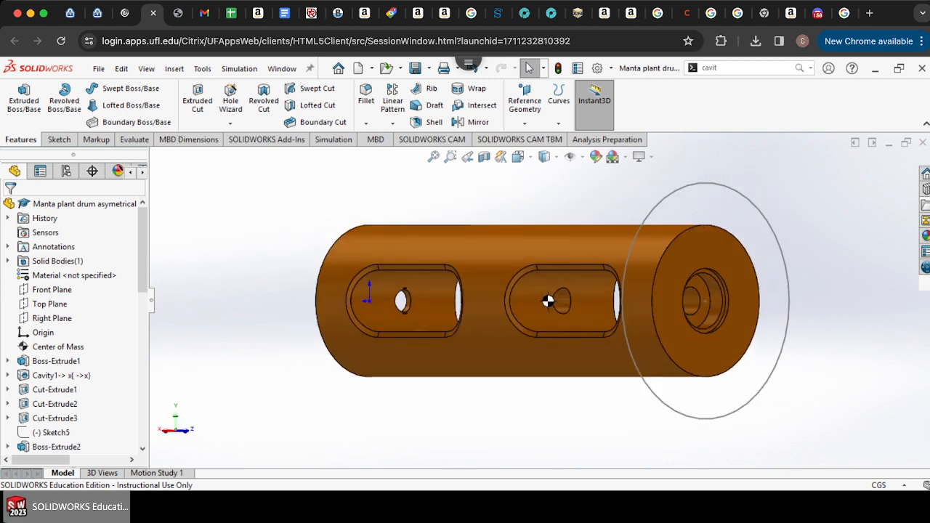
key("Right")
key("Right")
key("Right")
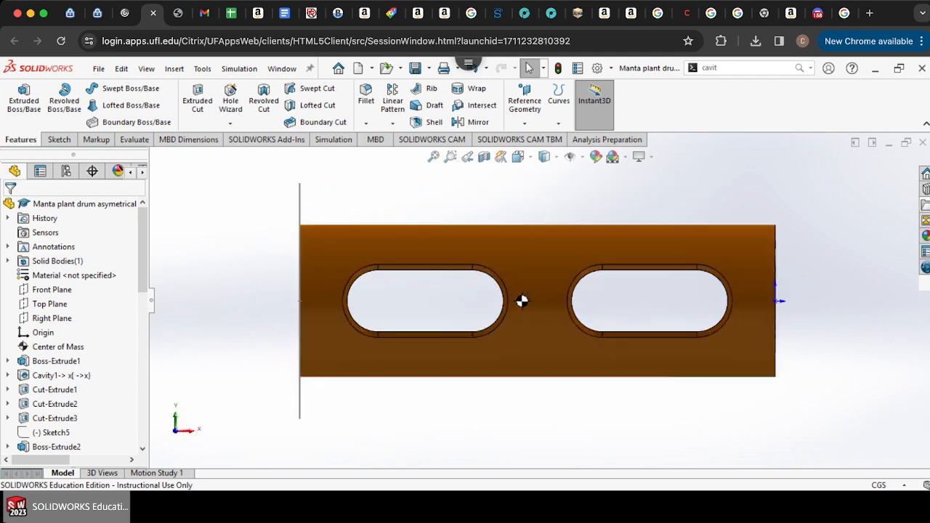
key("Left")
key("Left")
key("Left")
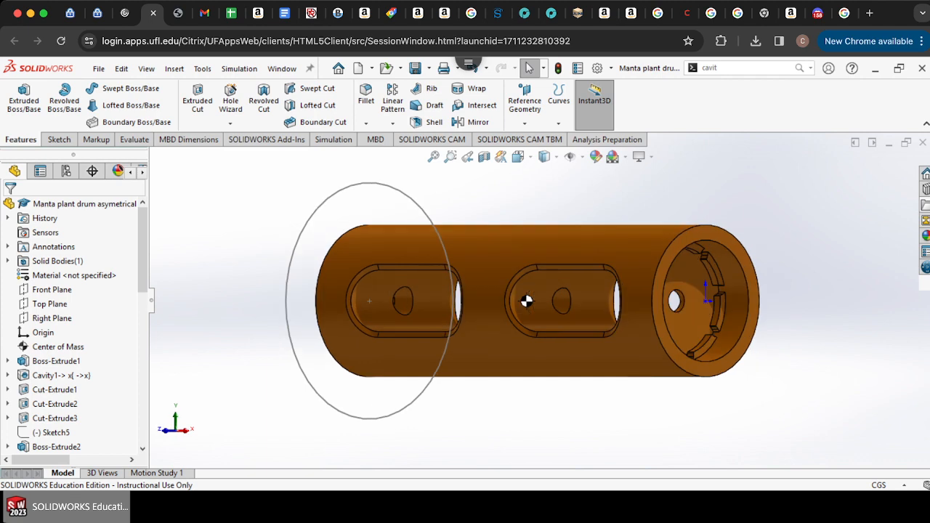
key("Right")
key("Right")
key("Right")
key("Right")
key("Right")
key("Right")
key("Right")
key("Right")
key("Right")
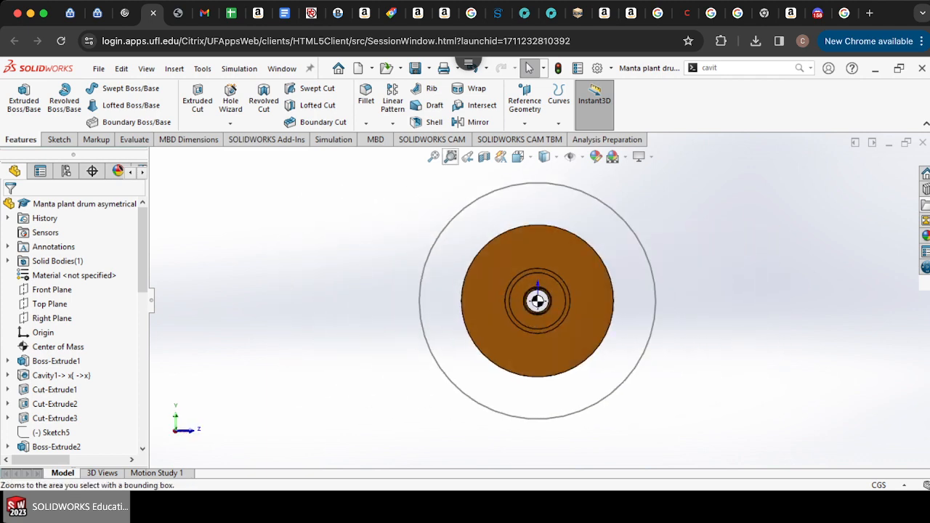
Step: Start a sketch on the drum's end face and draw a three-point arc about 0.76 cm radius from the drum edge to the outer circle
left_click(59, 139)
left_click(18, 94)
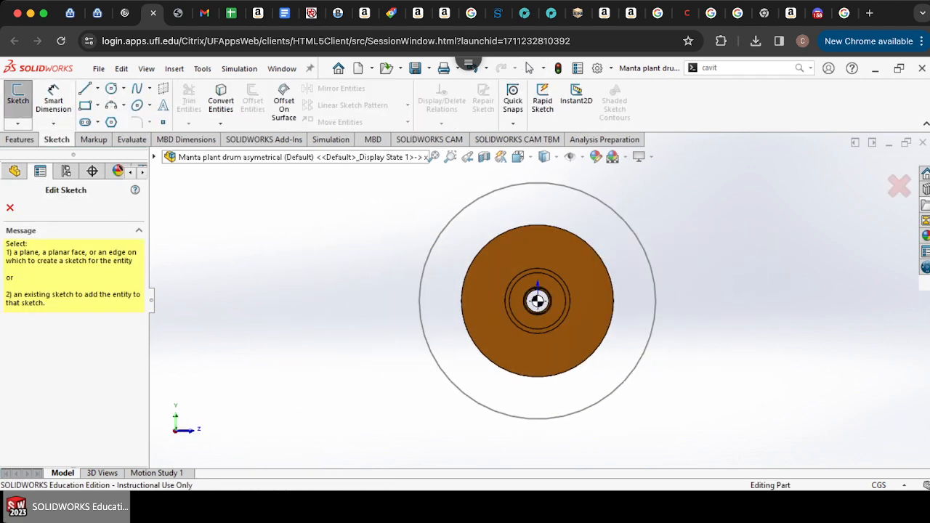
left_click(557, 243)
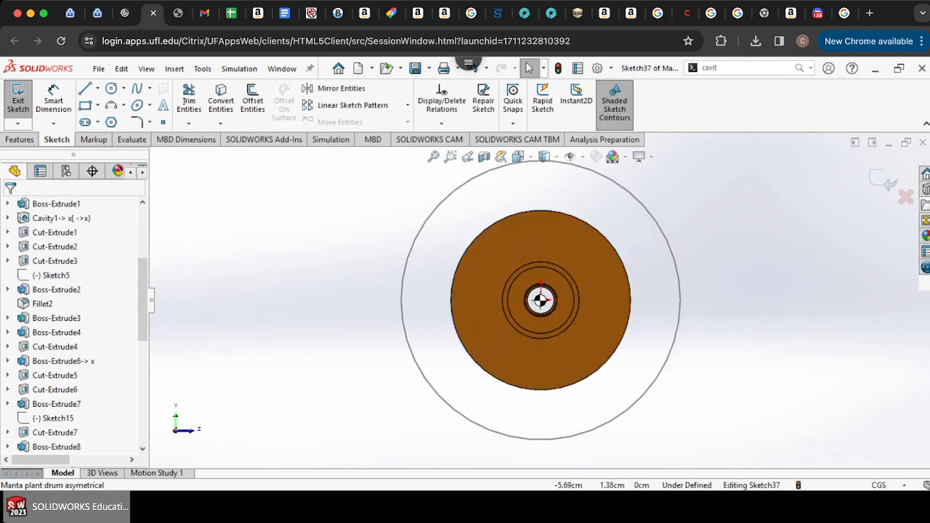
left_click(110, 105)
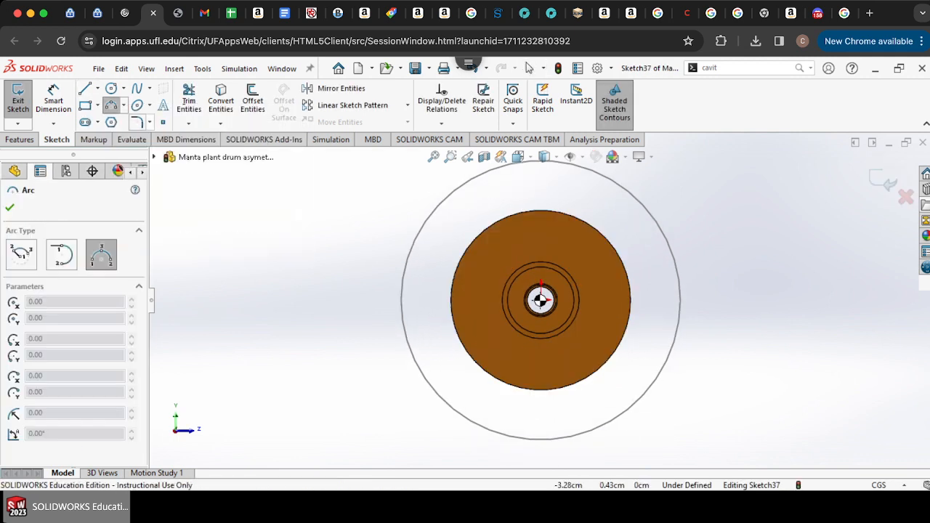
scroll(514, 428, "down", 5)
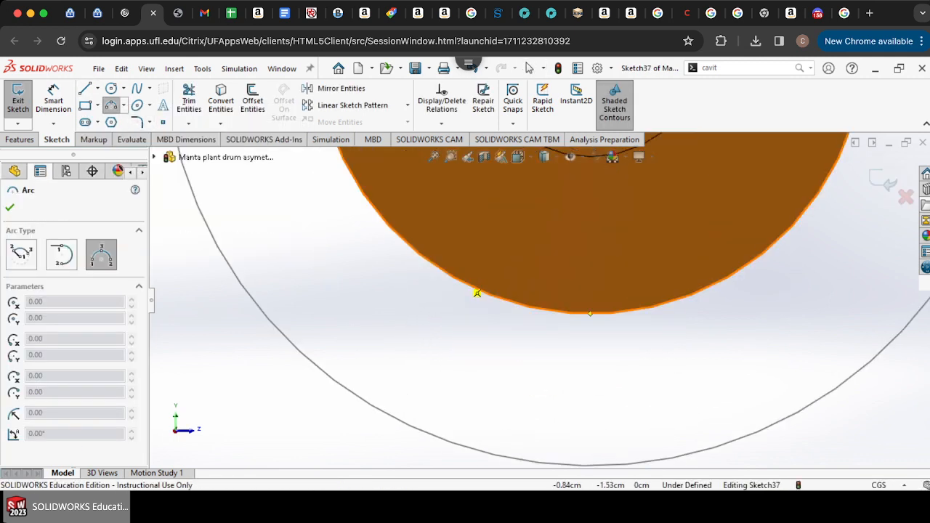
left_click(458, 279)
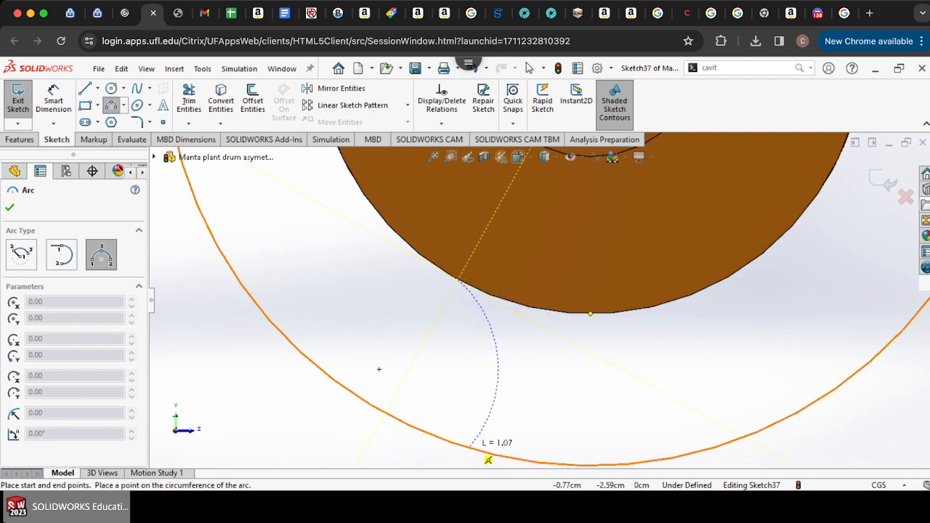
left_click(471, 444)
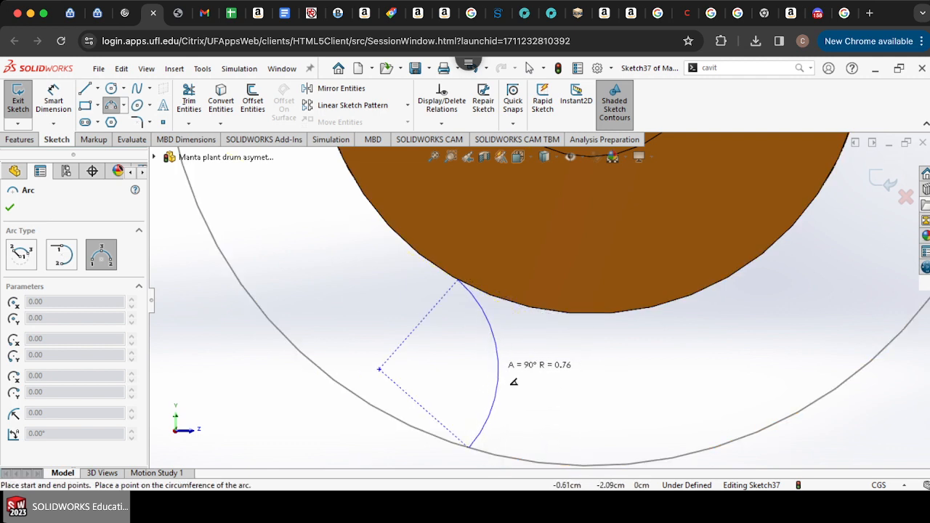
left_click(498, 367)
Step: Draw a vertical line downward from the drum edge's lowest point as a mirror line
key("l")
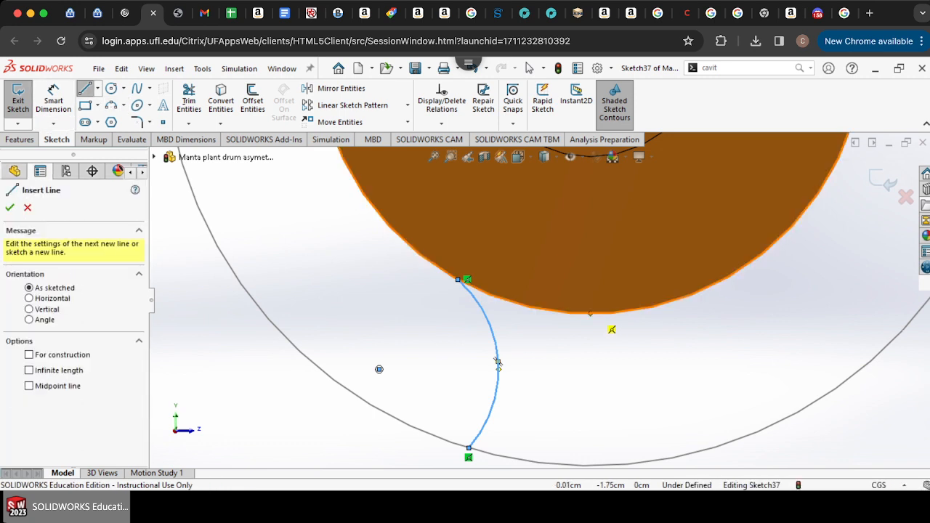
left_click(590, 314)
left_click(590, 369)
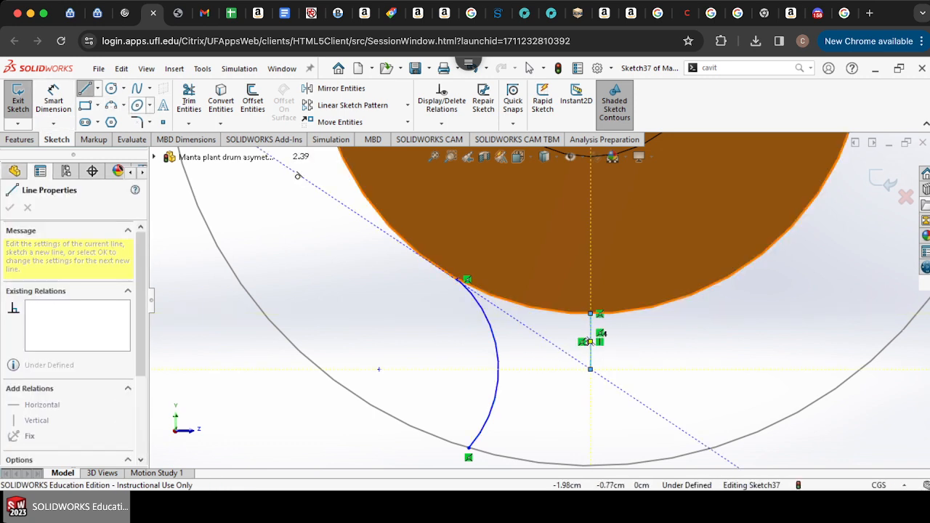
left_click(529, 68)
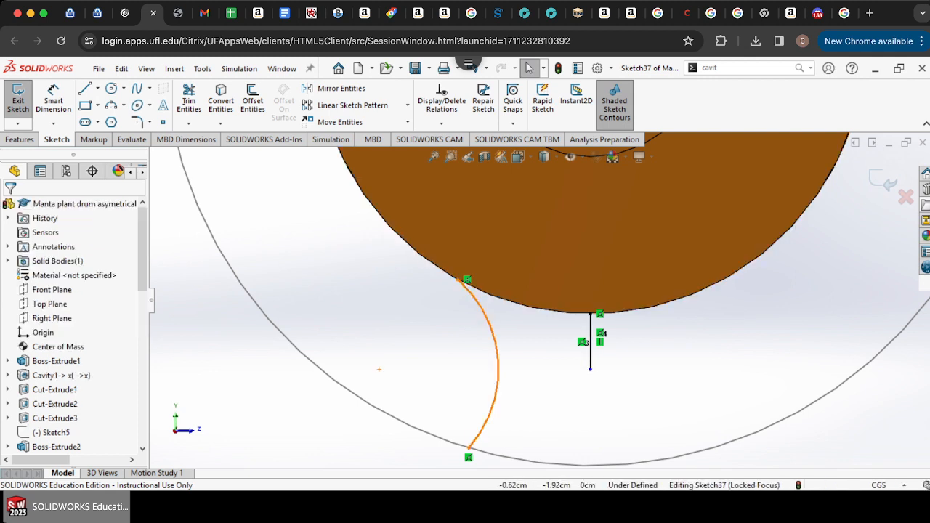
Step: Mirror the arc about the vertical line, then trim the vertical line away
left_click(496, 364)
left_click(335, 88)
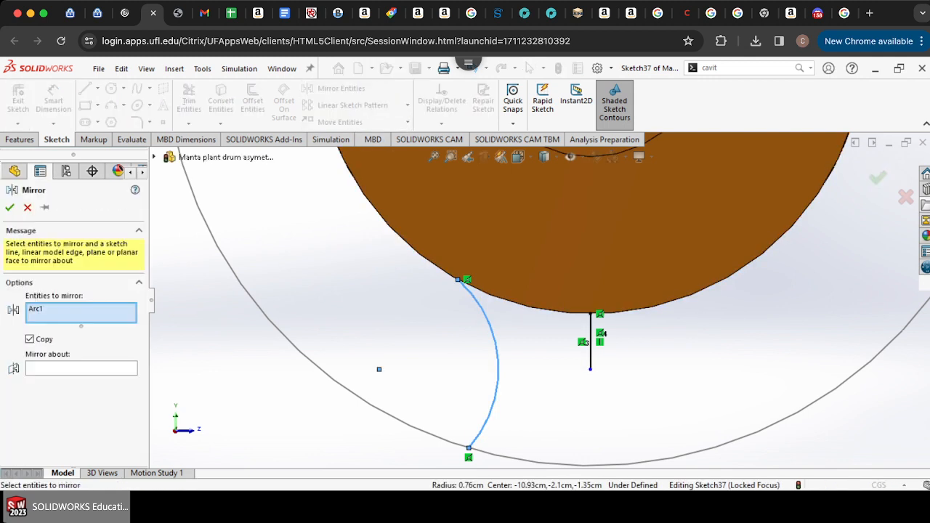
left_click(80, 368)
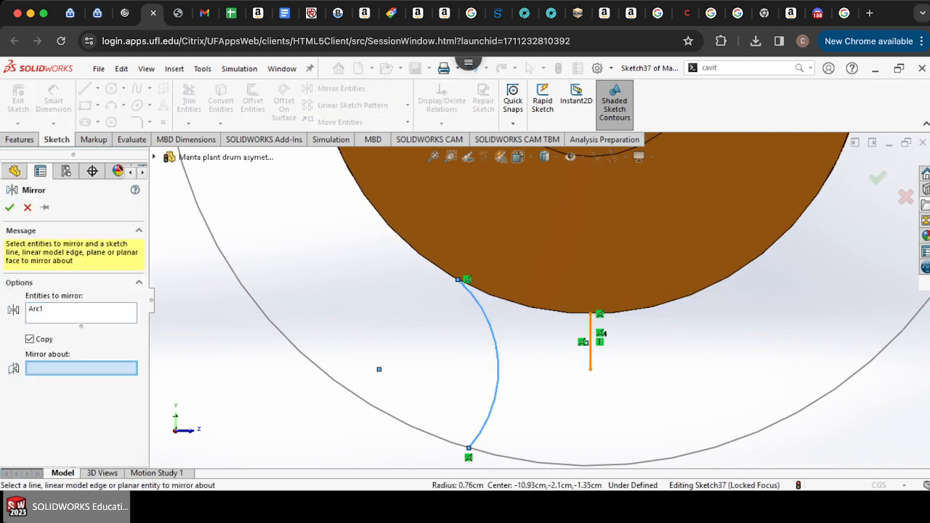
left_click(590, 348)
left_click(9, 207)
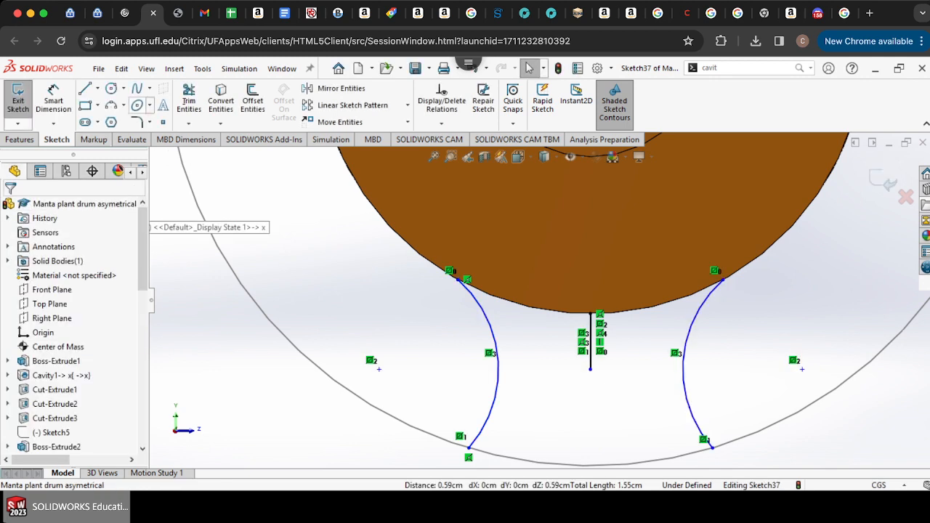
left_click(188, 98)
left_click(590, 342)
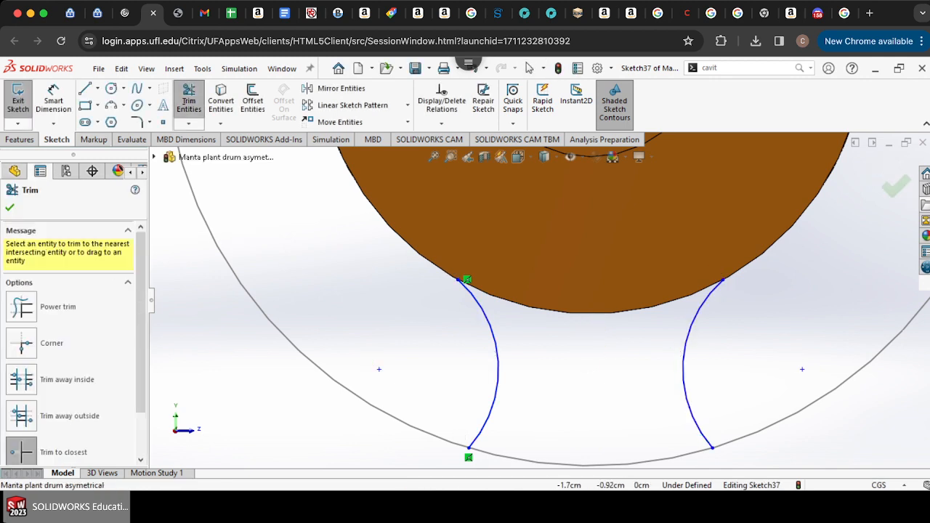
Step: Close the profile with three-point arcs along the drum edge and the outer circle joining the two arcs' ends
left_click(111, 105)
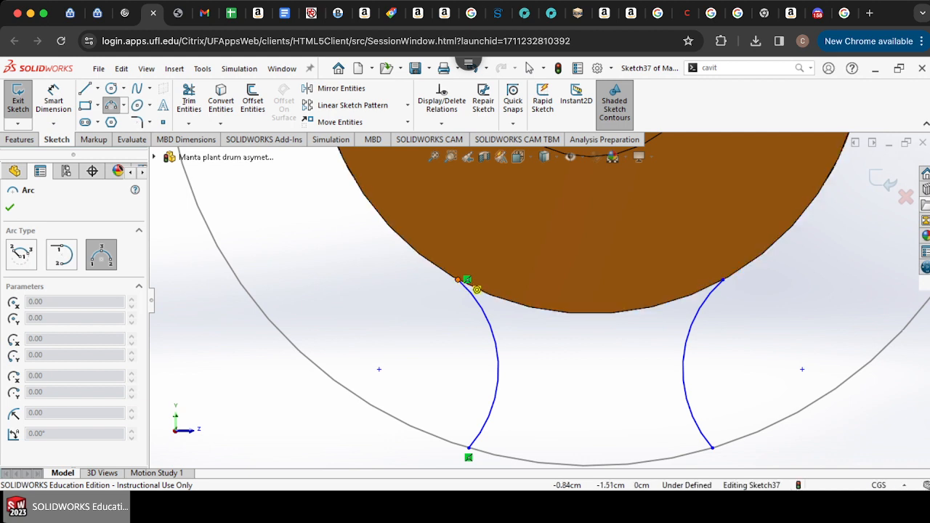
left_click(459, 279)
left_click(723, 280)
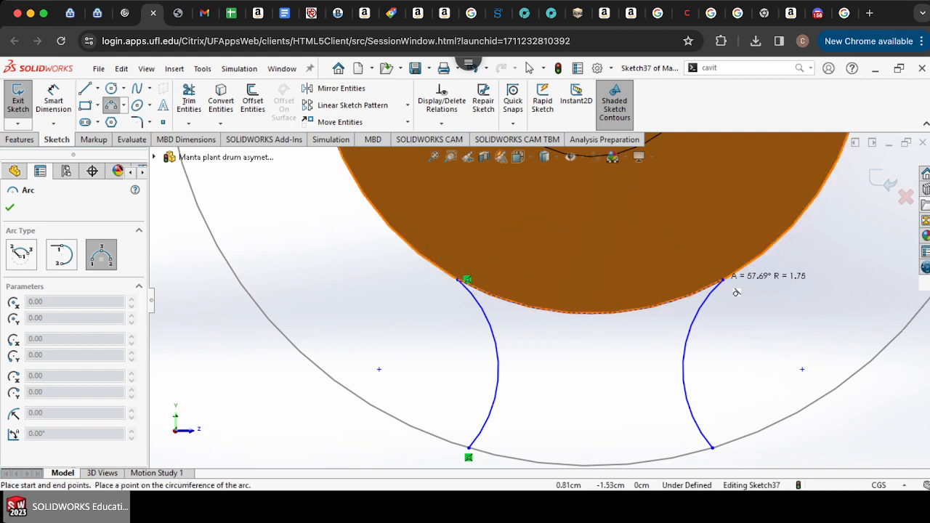
left_click(590, 312)
left_click(712, 448)
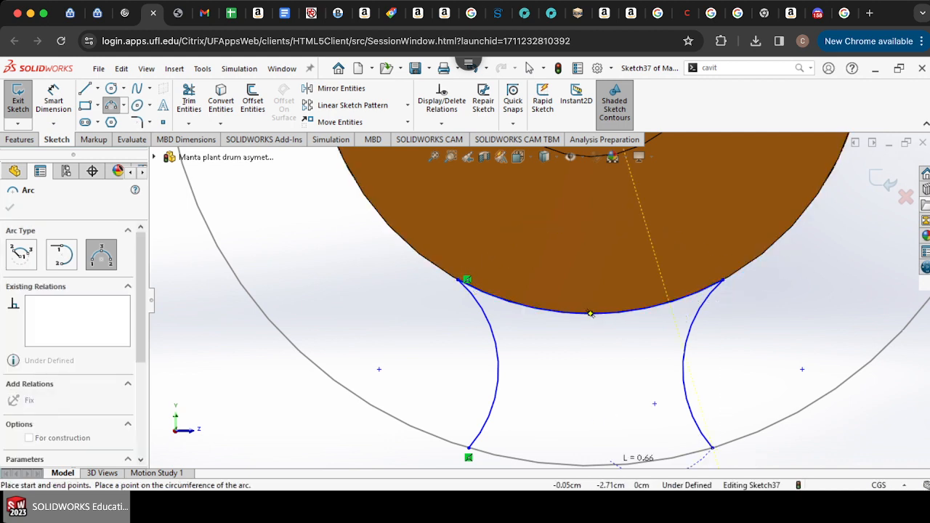
left_click(469, 448)
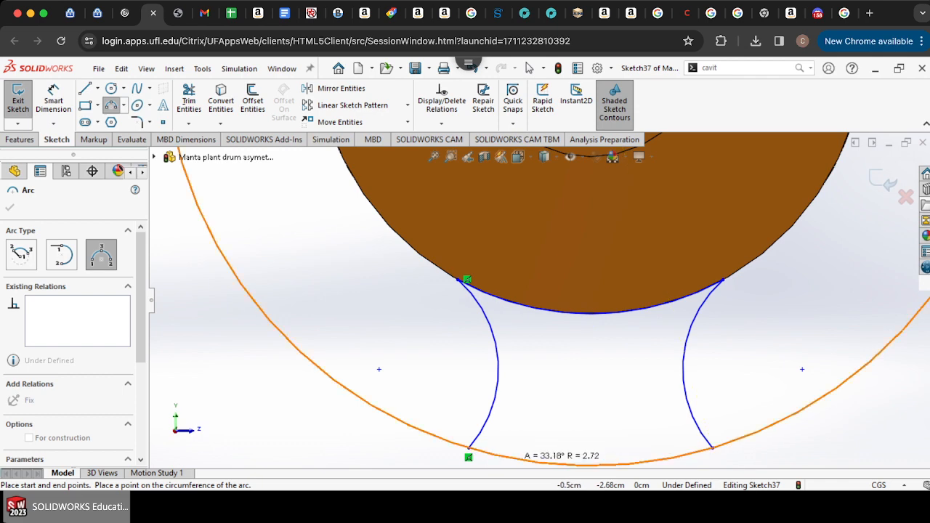
left_click(590, 464)
Step: Extrude the closed profile as a boss up to the drum's opposite end face
left_click(20, 140)
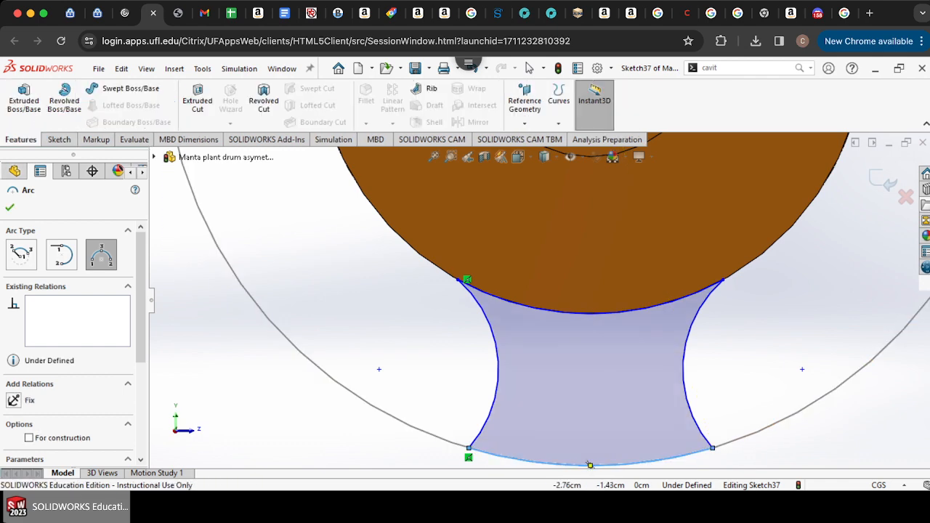
left_click(24, 99)
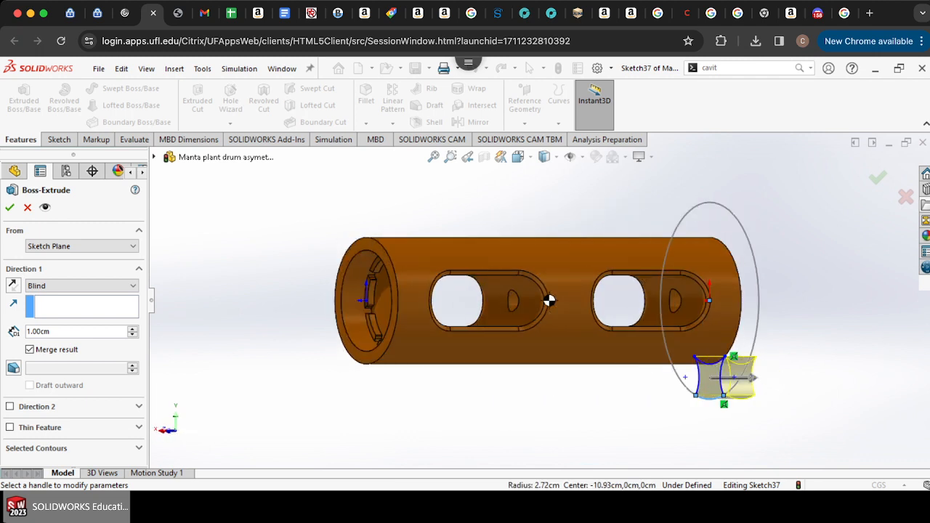
left_click(81, 285)
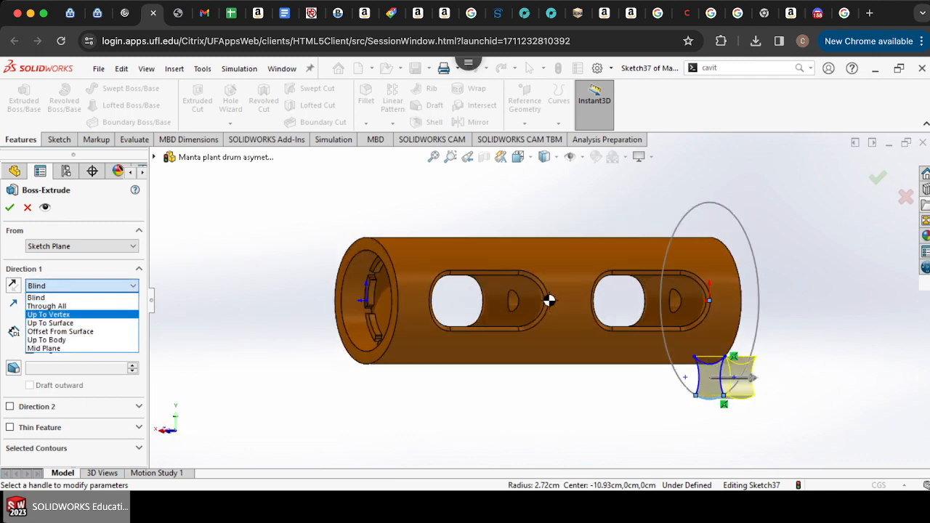
key("Down")
key("Return")
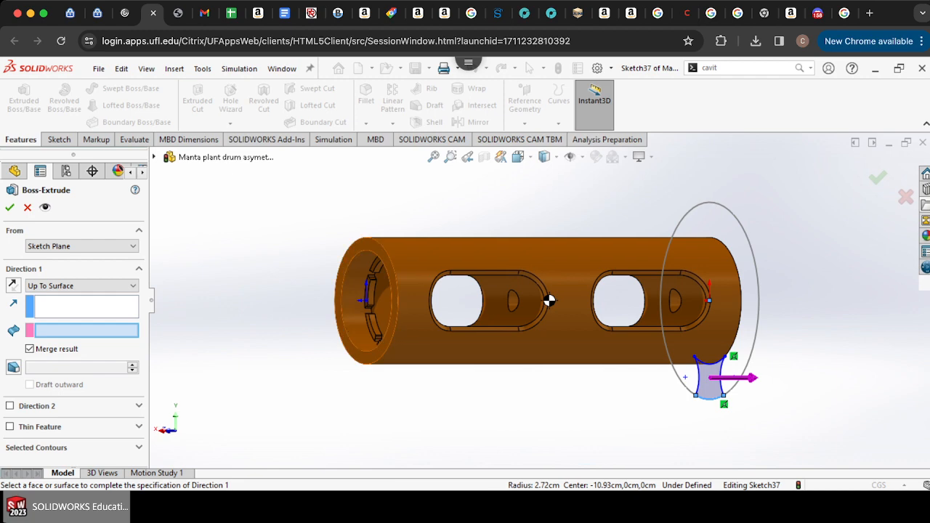
left_click(352, 348)
key("Return")
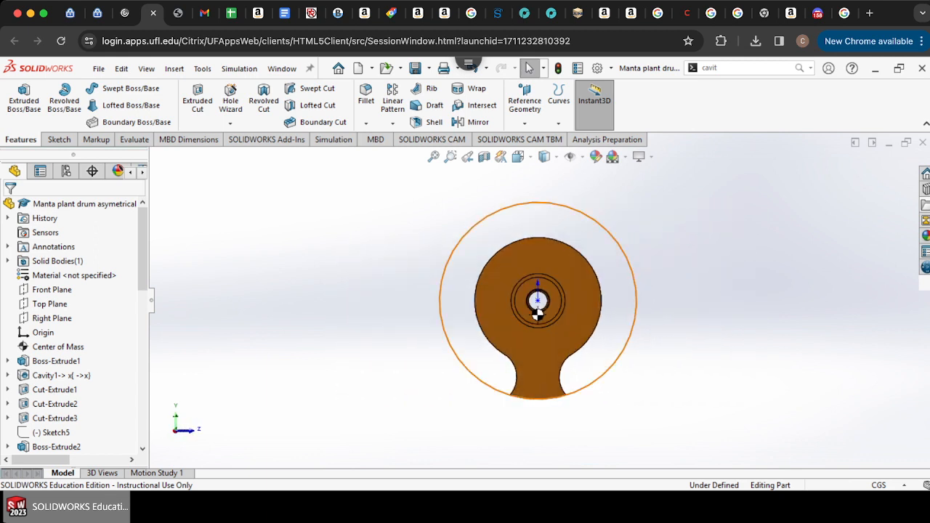
Step: Examine where the center of mass sits relative to the drum's axis on the end view
scroll(538, 313, "down", 2)
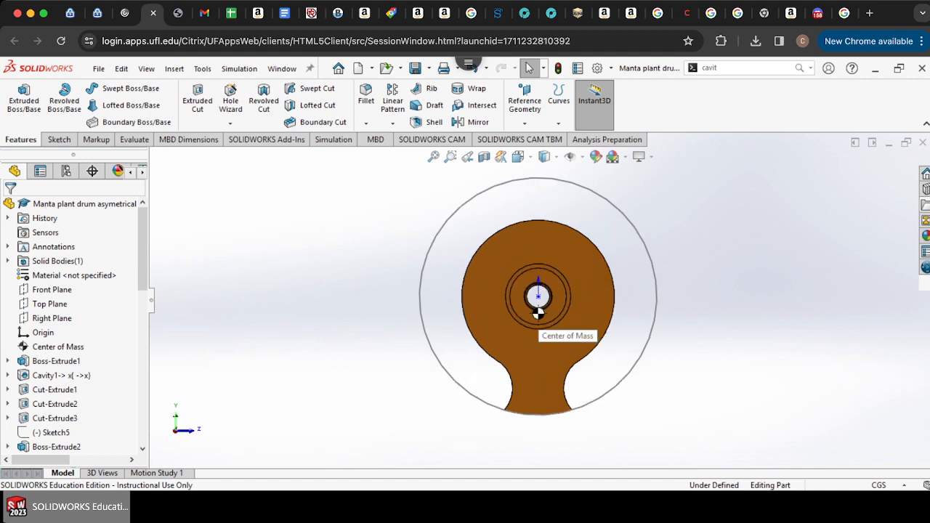
scroll(538, 312, "down", 2)
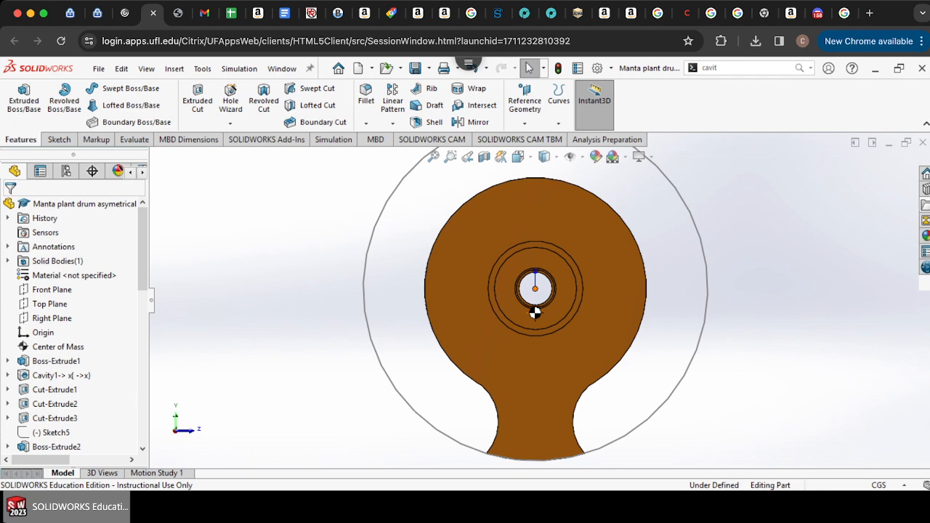
scroll(535, 312, "down", 4)
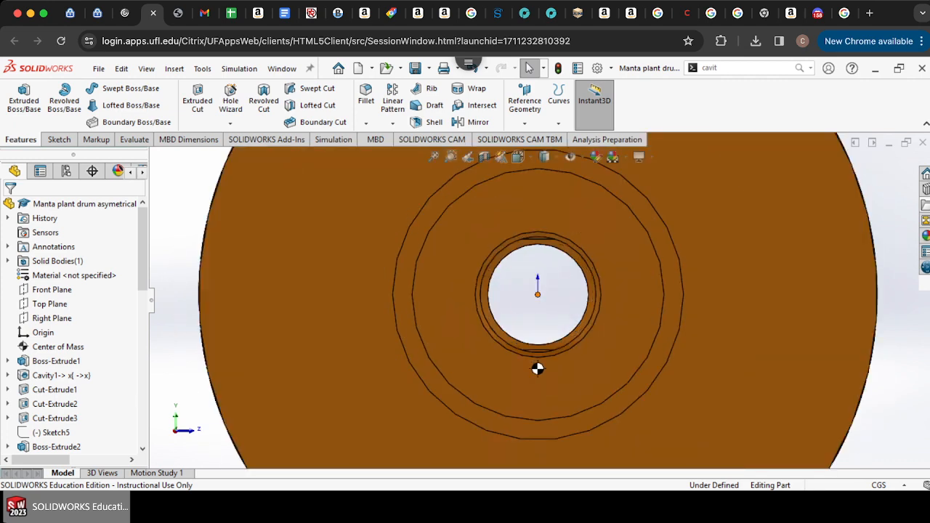
scroll(538, 298, "up", 6)
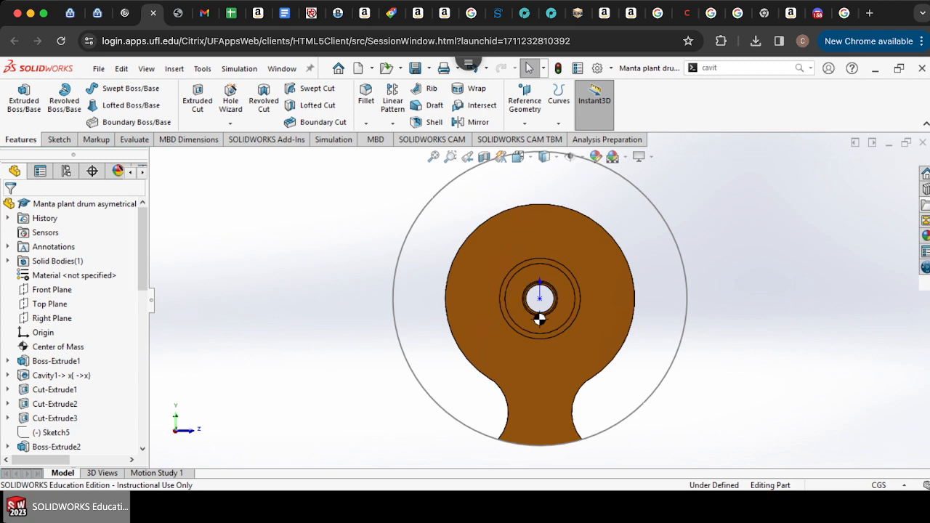
scroll(539, 319, "down", 4)
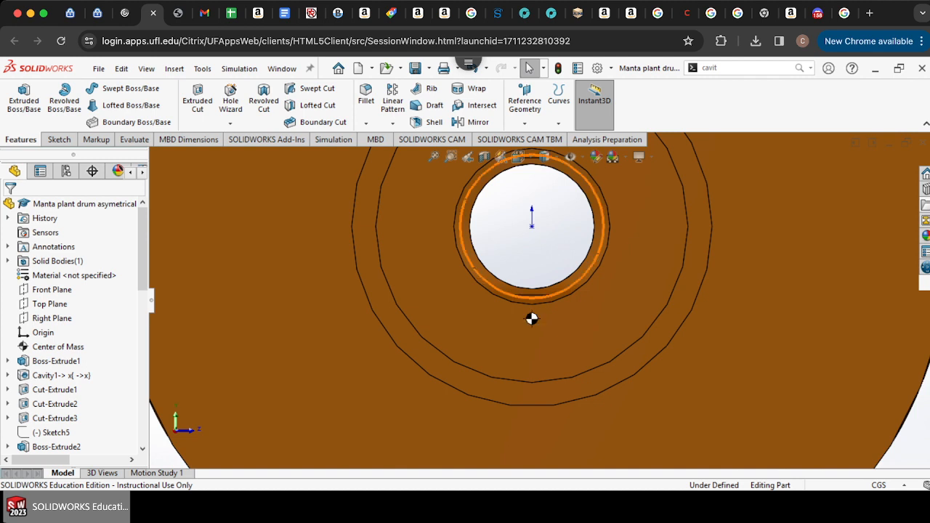
scroll(538, 304, "up", 6)
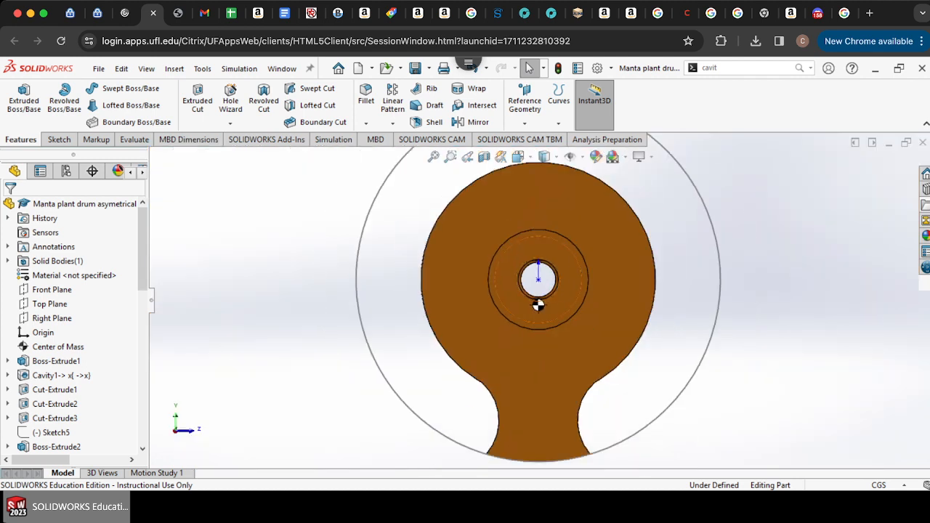
scroll(539, 298, "down", 5)
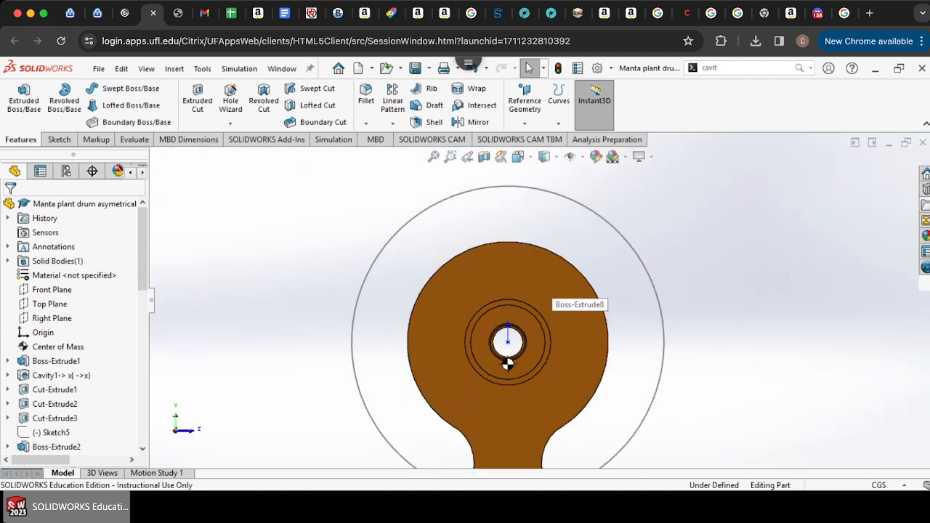
left_click(529, 274)
scroll(540, 299, "up", 4)
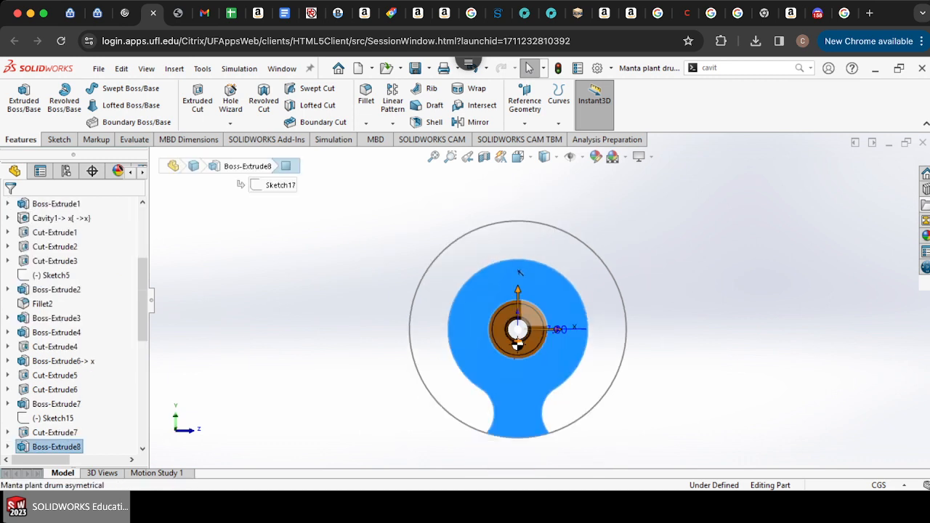
scroll(522, 372, "down", 7)
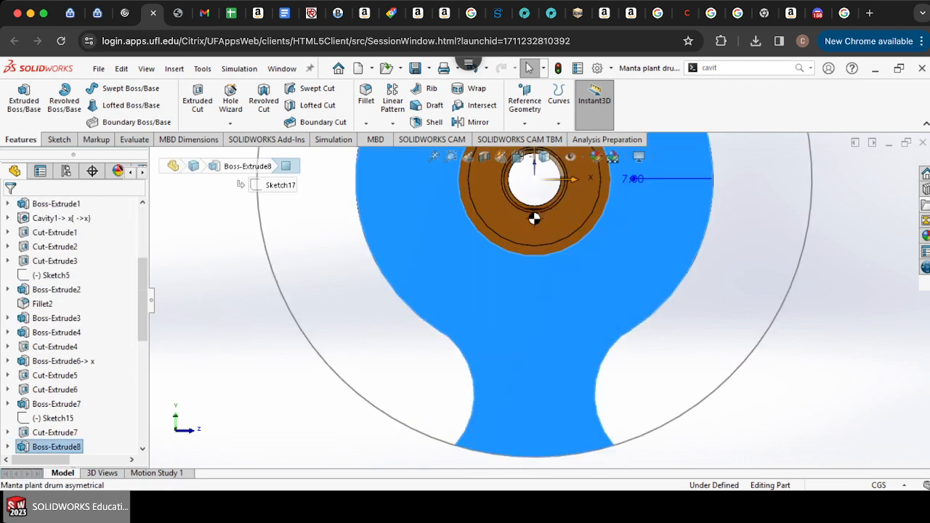
scroll(540, 291, "up", 8)
scroll(540, 291, "down", 5)
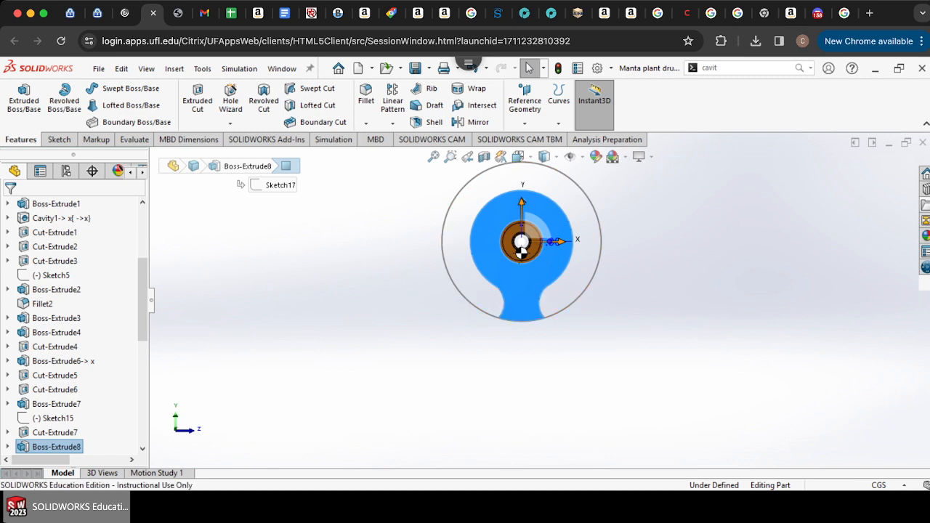
scroll(536, 265, "down", 4)
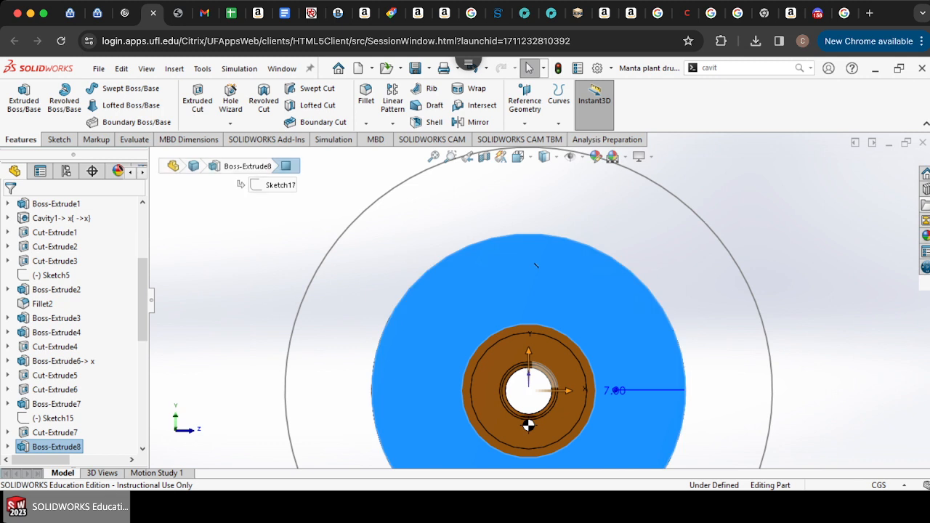
key("Escape")
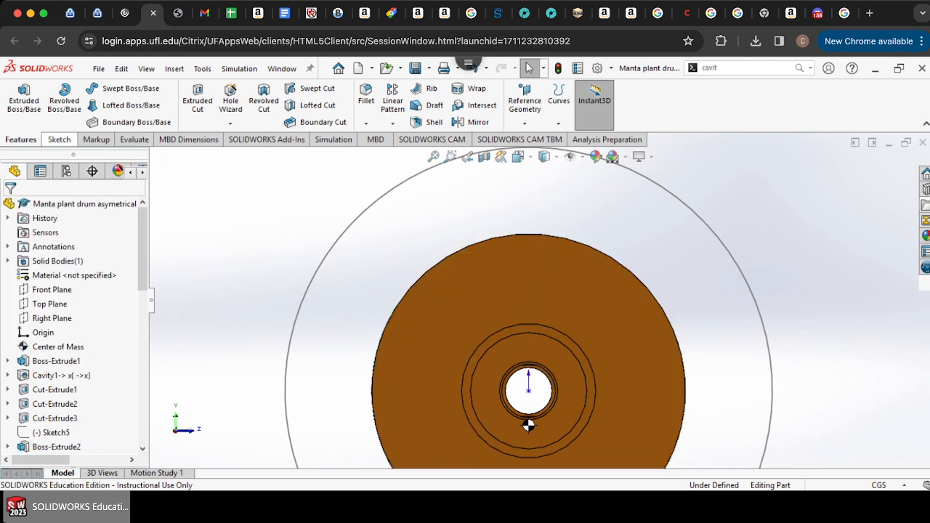
Step: Start a sketch on the drum's end face and draw a circle about 2.26 cm radius centered on the axis
left_click(58, 140)
left_click(18, 96)
left_click(504, 289)
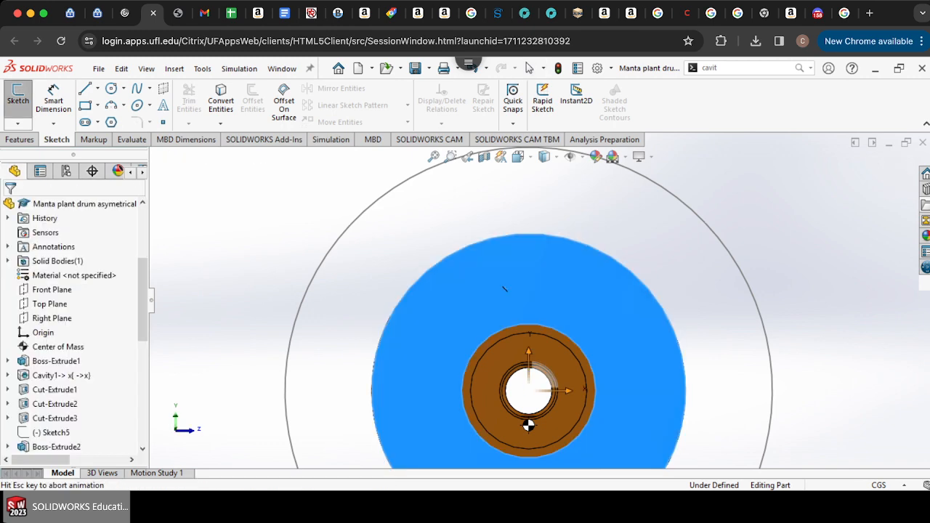
scroll(547, 235, "down", 2)
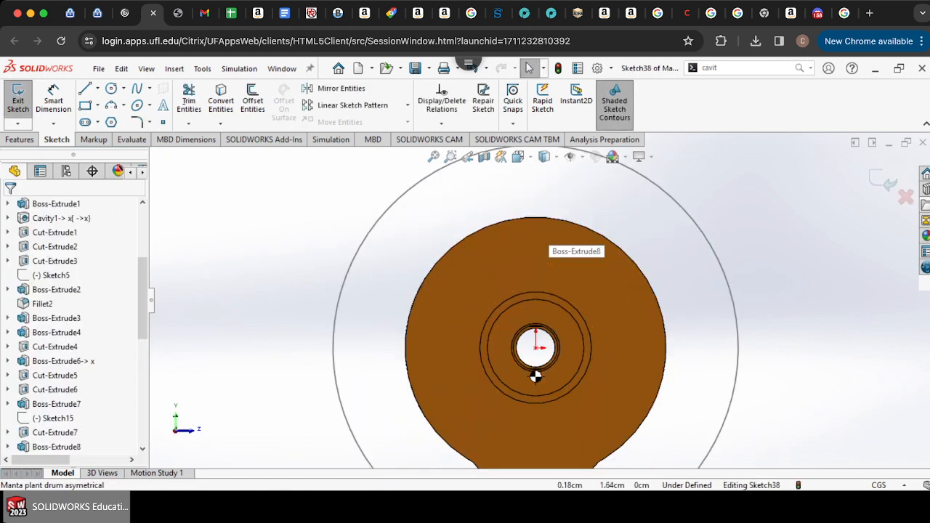
left_click(111, 89)
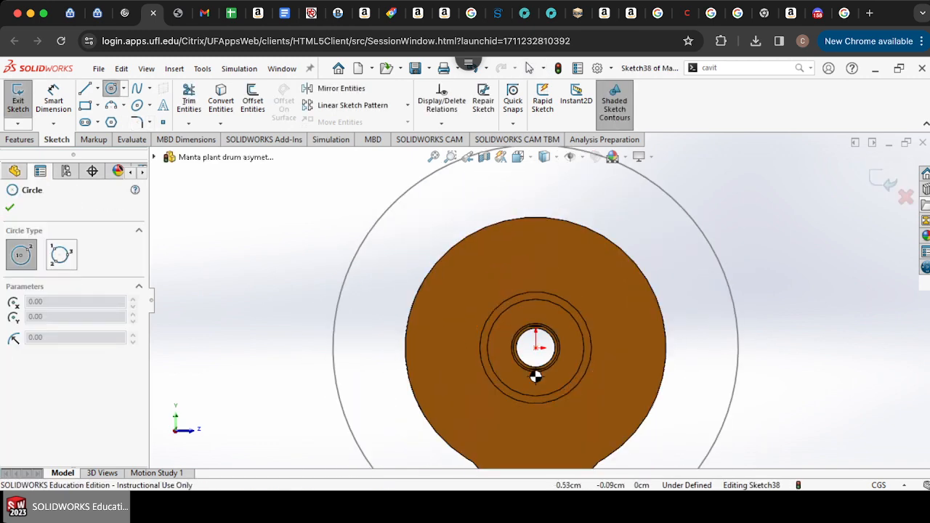
left_click(535, 348)
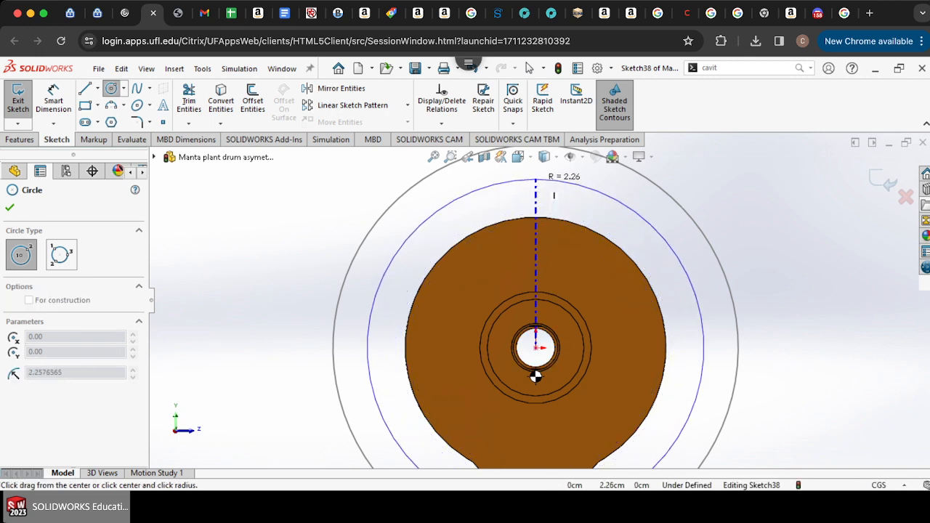
left_click(554, 194)
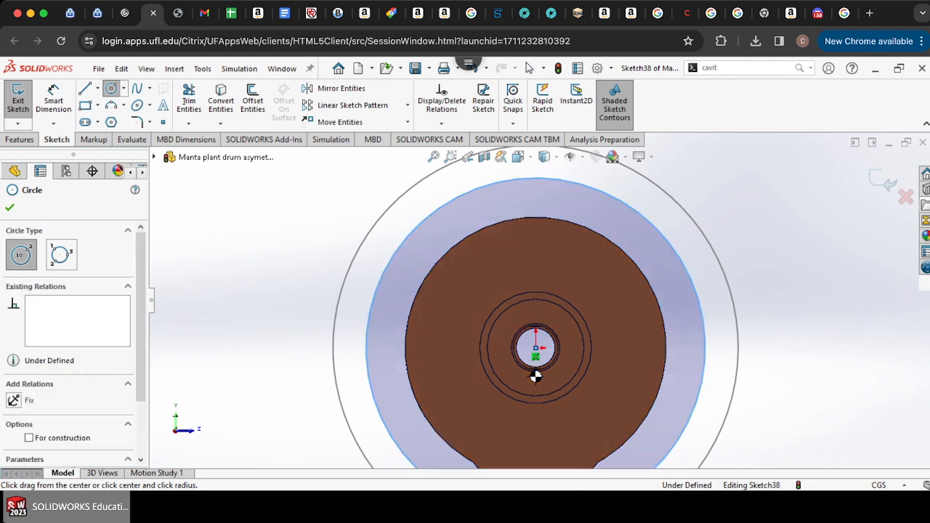
Step: Draw vertical lines from the drum edge's left and right extremes up to the new circle, then trim the circle's lower part away
key("l")
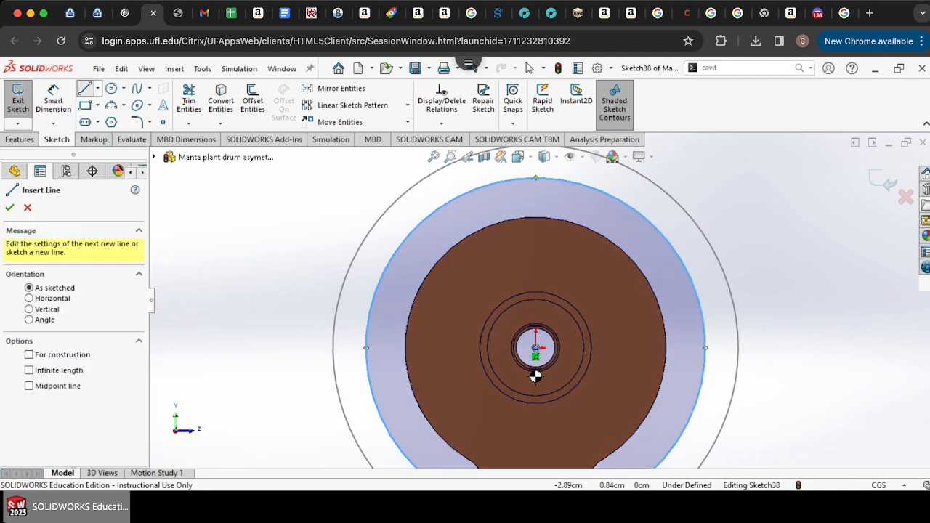
left_click(405, 348)
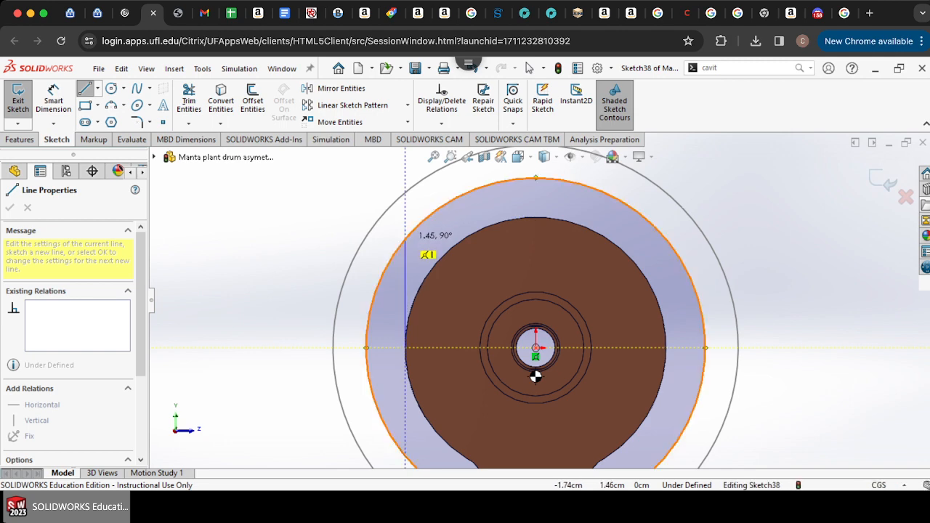
left_click(405, 239)
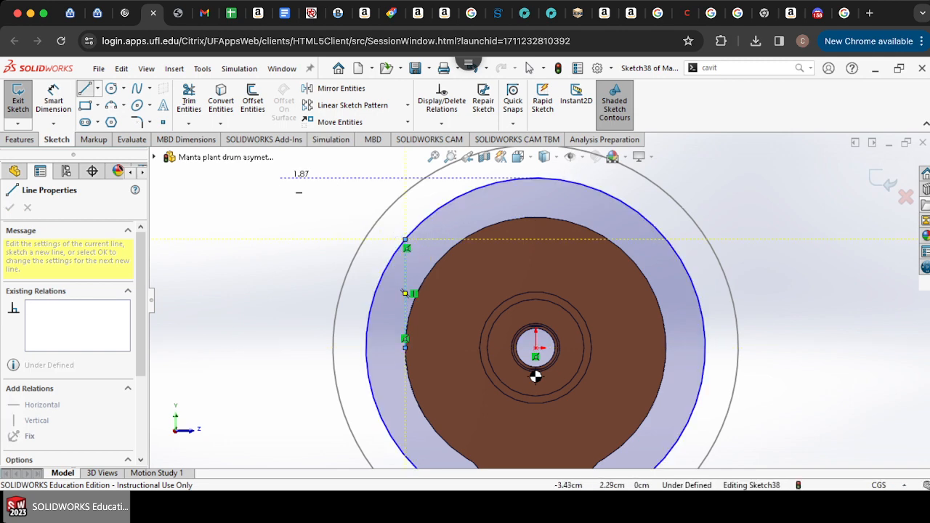
key("Escape")
left_click(85, 88)
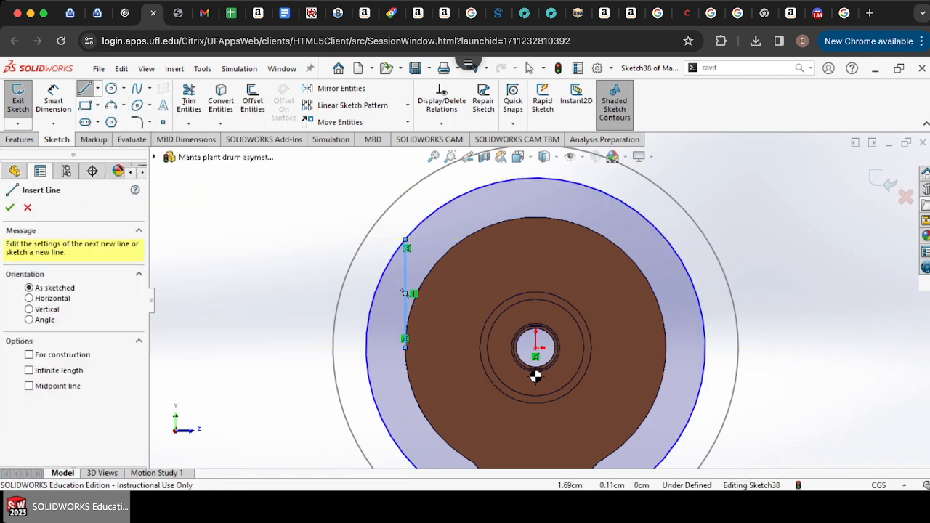
left_click(665, 348)
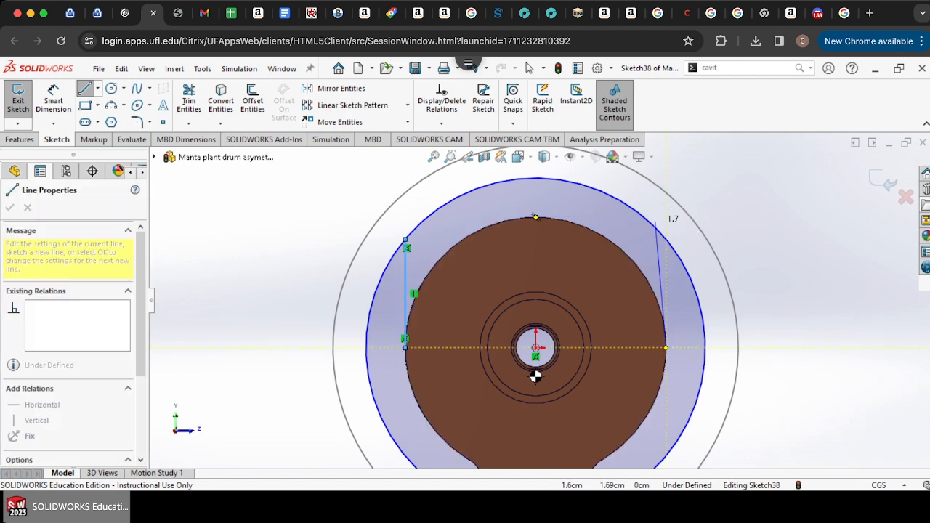
left_click(666, 240)
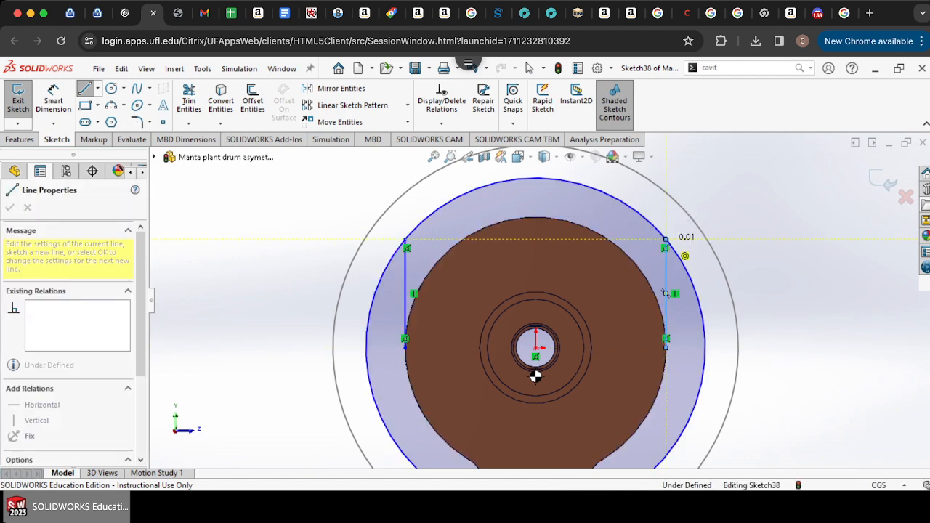
left_click(188, 101)
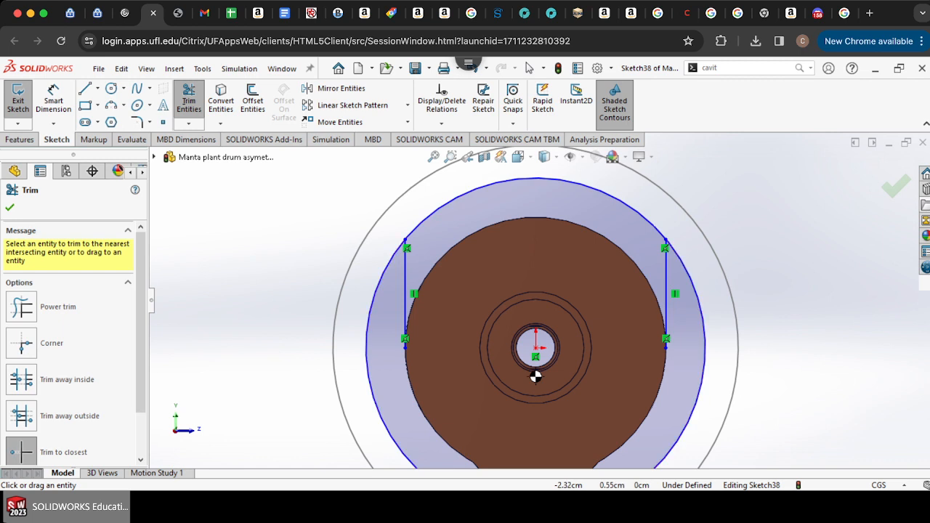
left_click(371, 313)
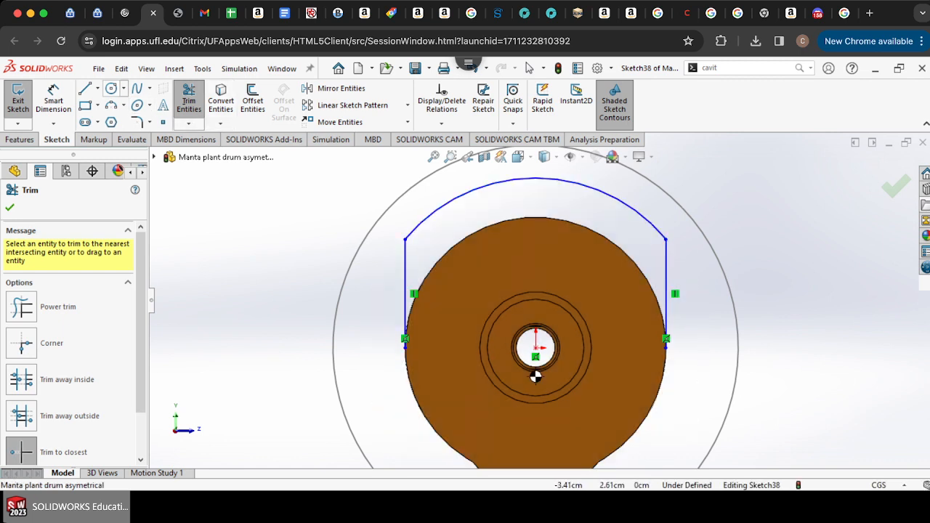
Step: Draw a circle on the drum's outer edge centered on the axis and trim its lower portion away
left_click(111, 88)
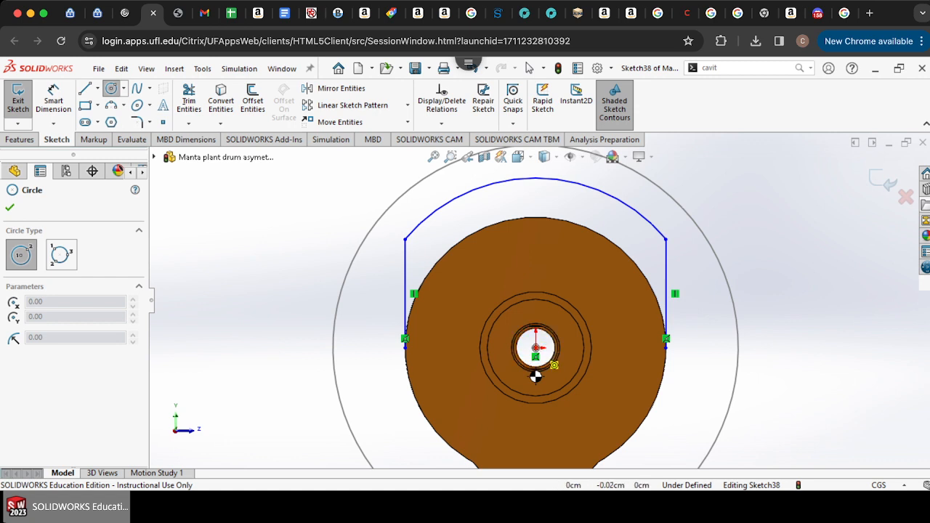
left_click(535, 347)
left_click(666, 342)
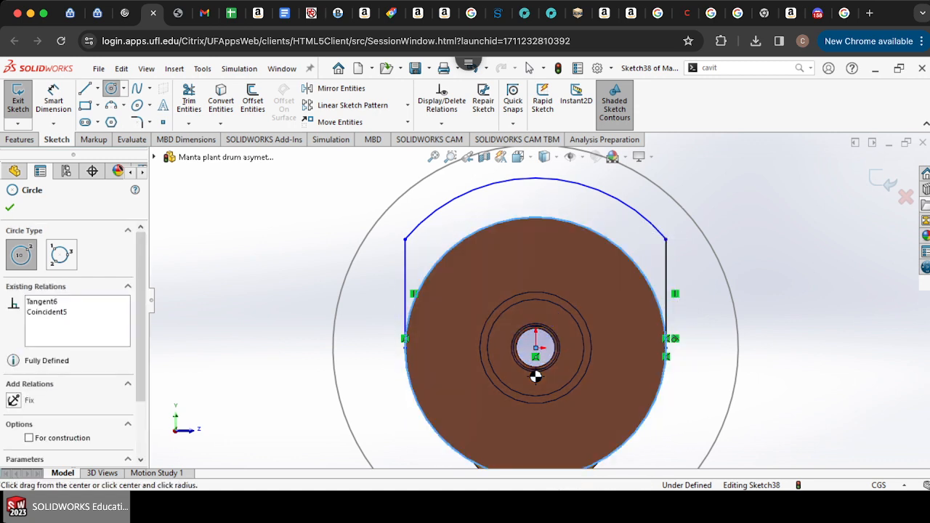
key("Escape")
left_click(189, 99)
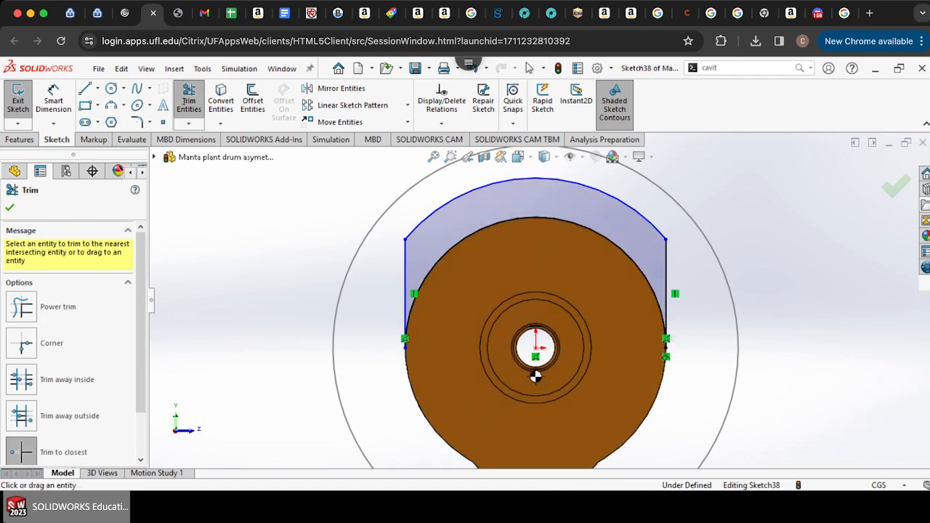
mouse_move(535, 376)
middle_mouse_down()
mouse_move(333, 376)
mouse_move(535, 377)
middle_mouse_up()
left_click(544, 157)
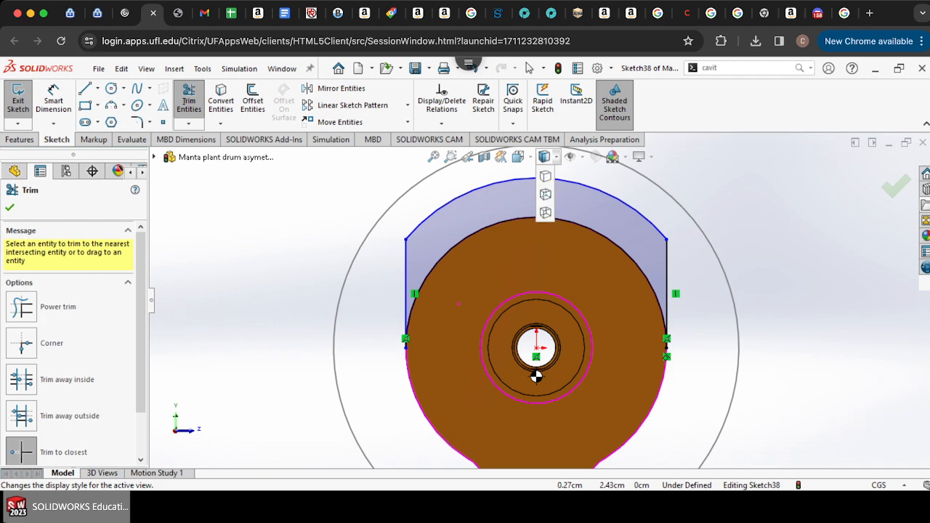
left_click(545, 229)
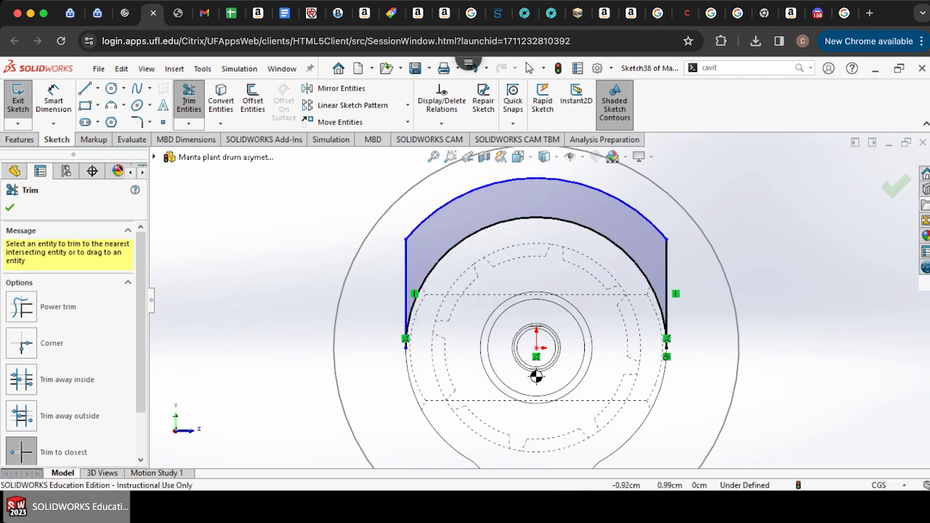
Step: Draw a vertical line on the left from the inner circle up to the outer arc, then trim the outer left line and arc segment away
scroll(449, 266, "down", 5)
left_click(85, 89)
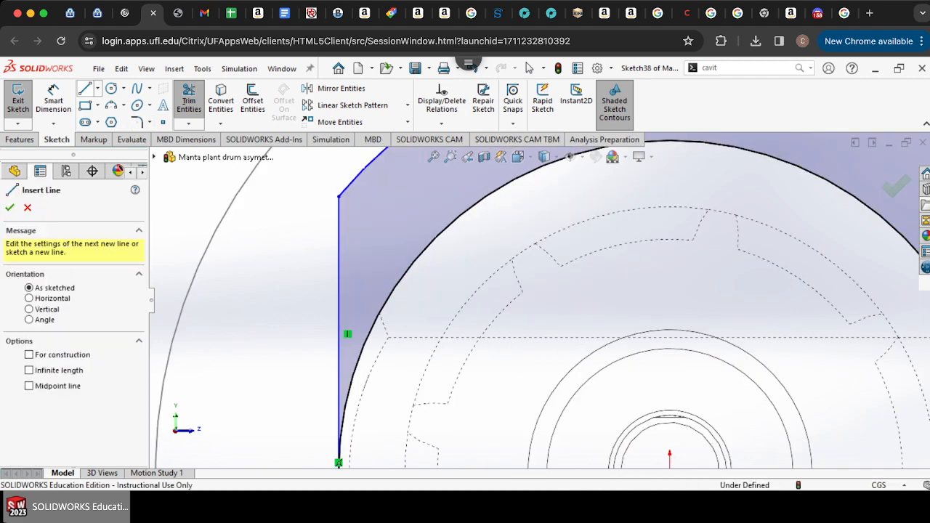
left_click(380, 313)
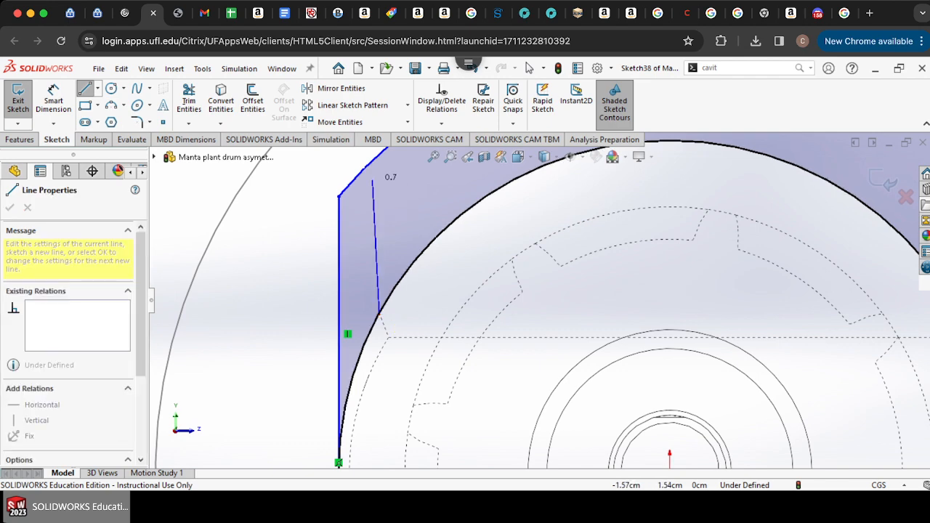
left_click(378, 162)
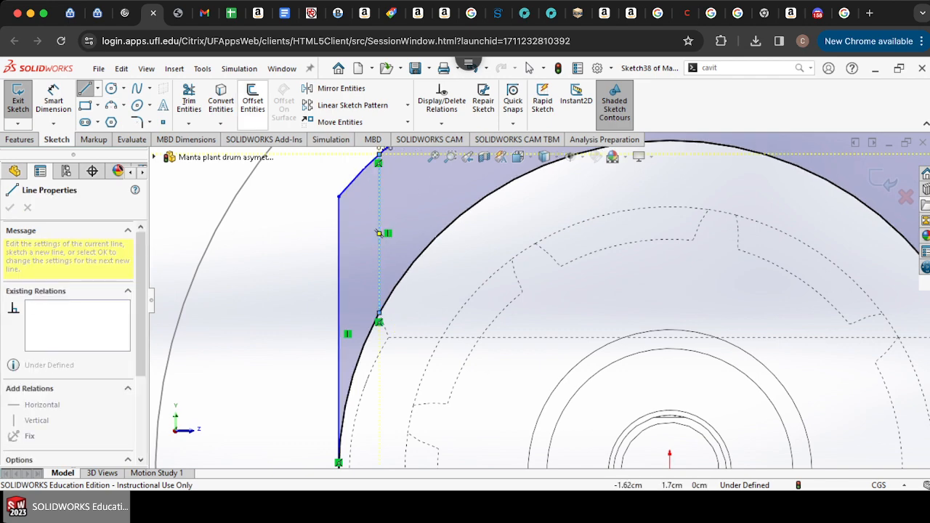
left_click(189, 99)
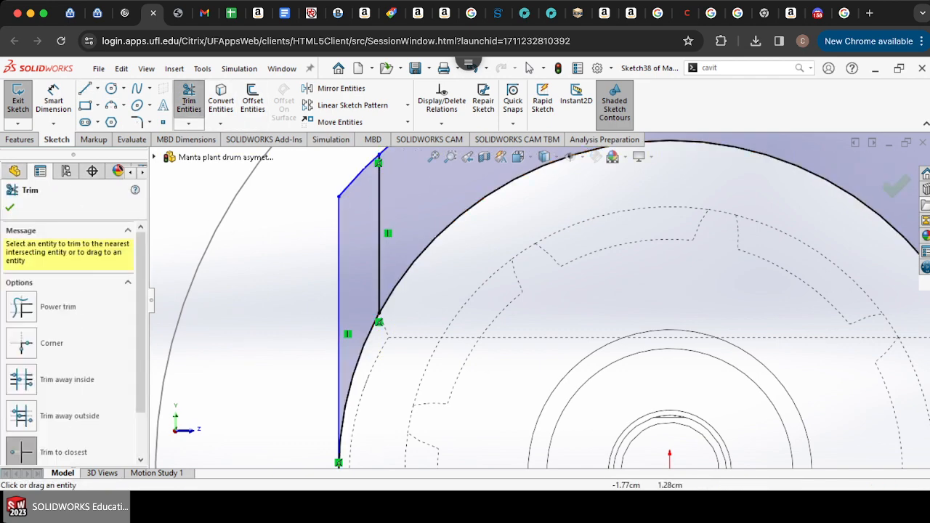
left_click(338, 232)
left_click(356, 178)
Step: Draw a matching vertical line on the right from the inner circle up to the outer arc and trim away the arc beyond it
scroll(352, 230, "up", 4)
scroll(480, 262, "up", 3)
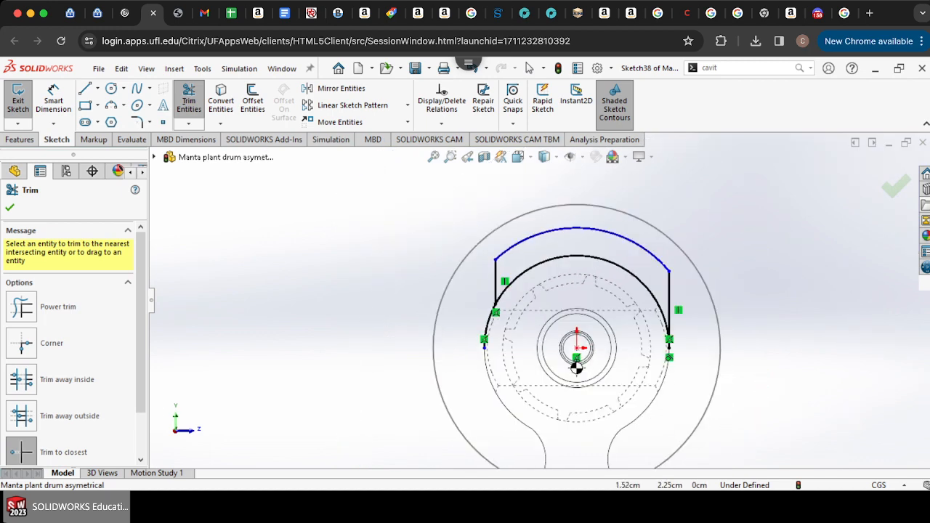
scroll(676, 266, "down", 6)
left_click(85, 88)
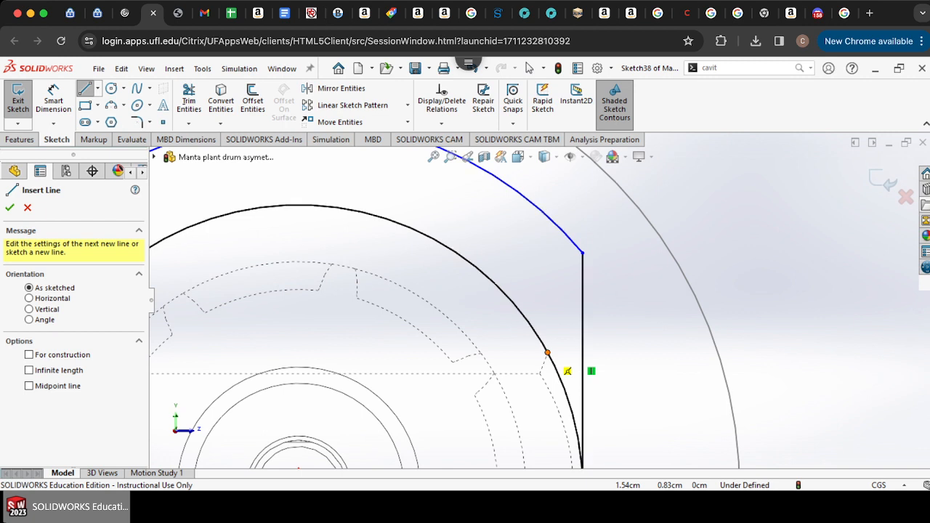
left_click(547, 353)
left_click(548, 223)
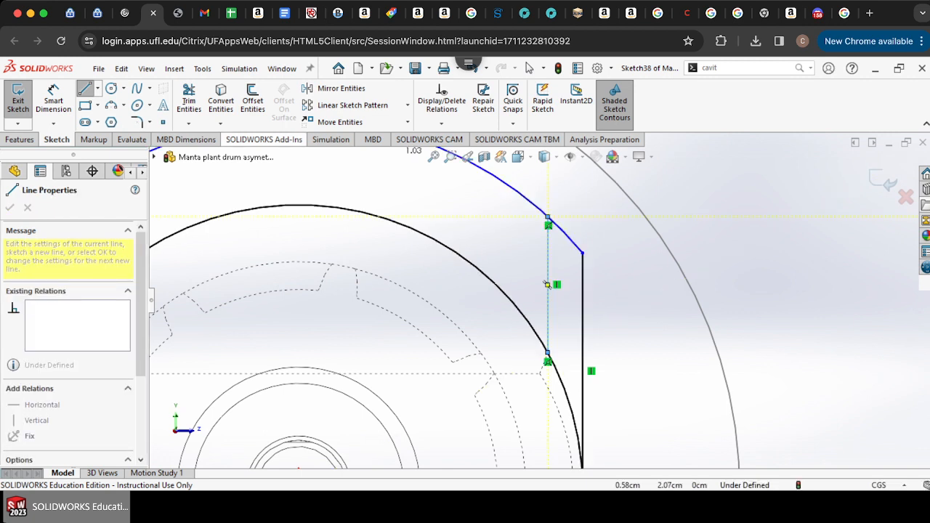
left_click(189, 99)
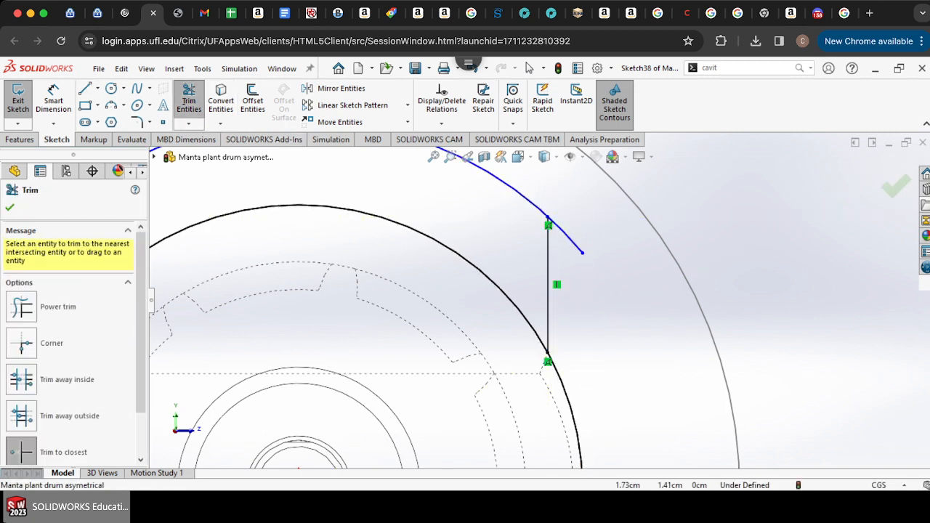
left_click(567, 402)
Step: Extrude the sketched region as a boss up to the drum's opposite end face
scroll(517, 215, "up", 2)
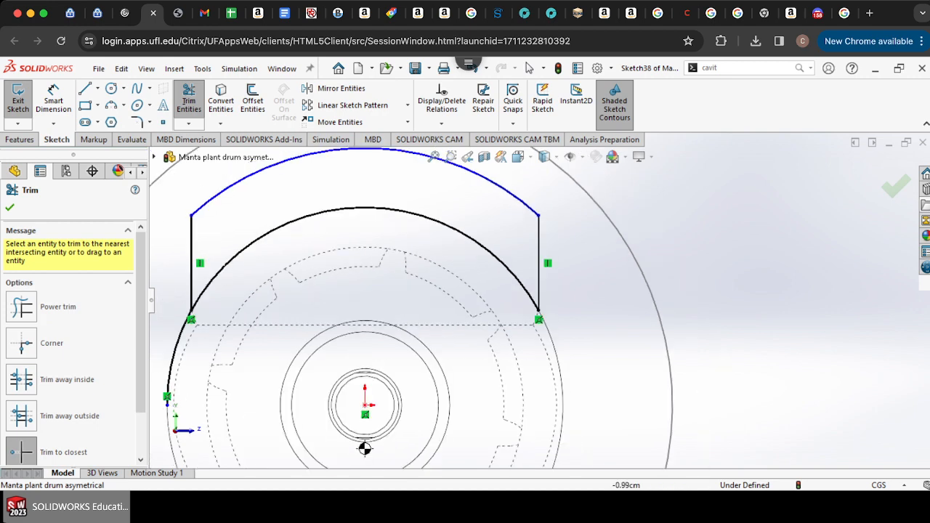
scroll(482, 349, "up", 3)
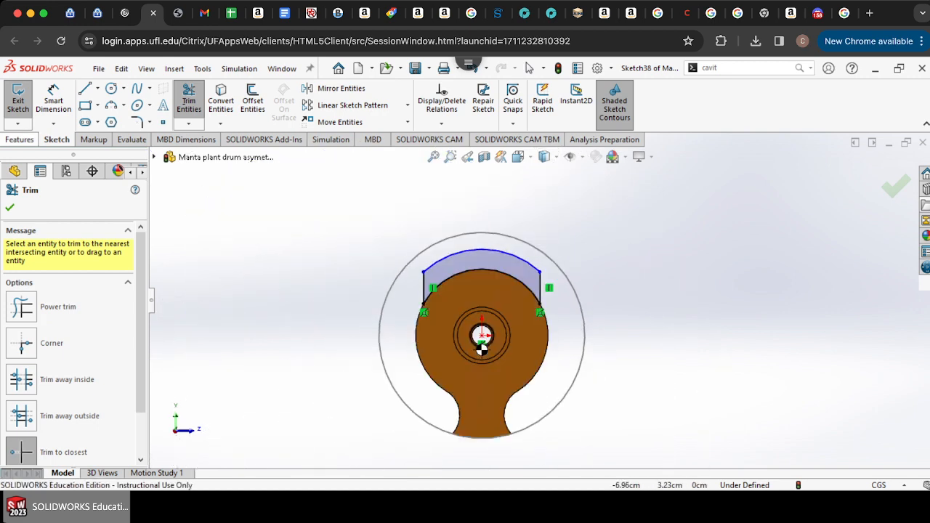
left_click(20, 140)
left_click(23, 98)
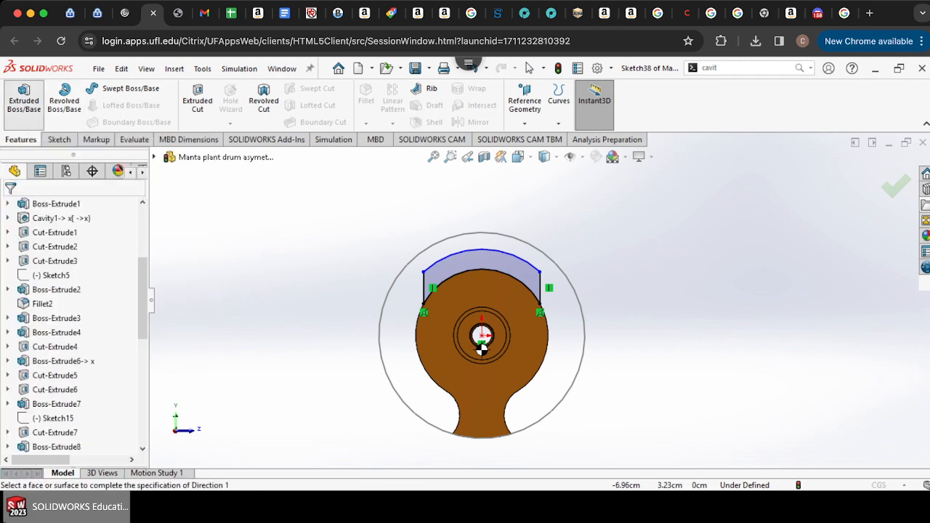
scroll(448, 293, "down", 5)
middle_click_drag(389, 296, 540, 299)
scroll(540, 299, "up", 6)
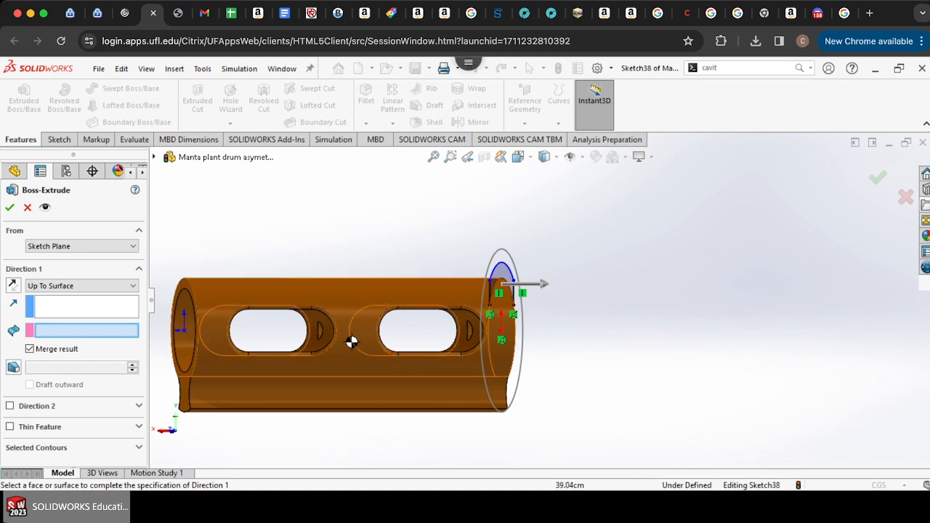
left_click(177, 295)
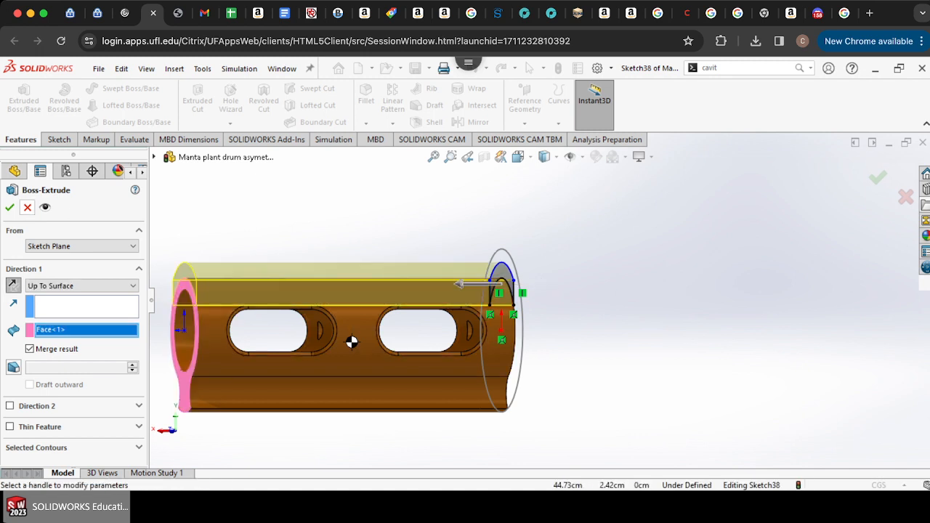
key("Return")
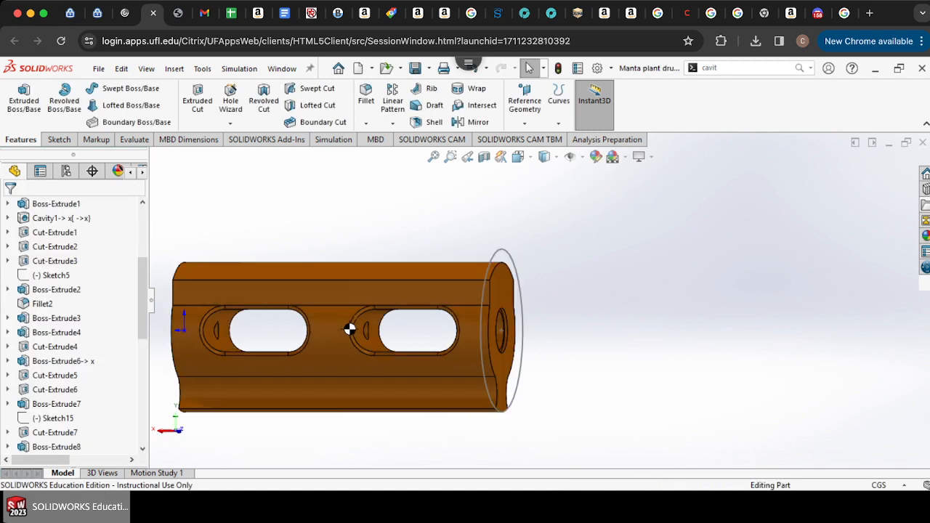
Step: Examine where the center of mass sits relative to the drum's axis from the side and end views
key("Left")
key("Left")
key("Left")
key("Left")
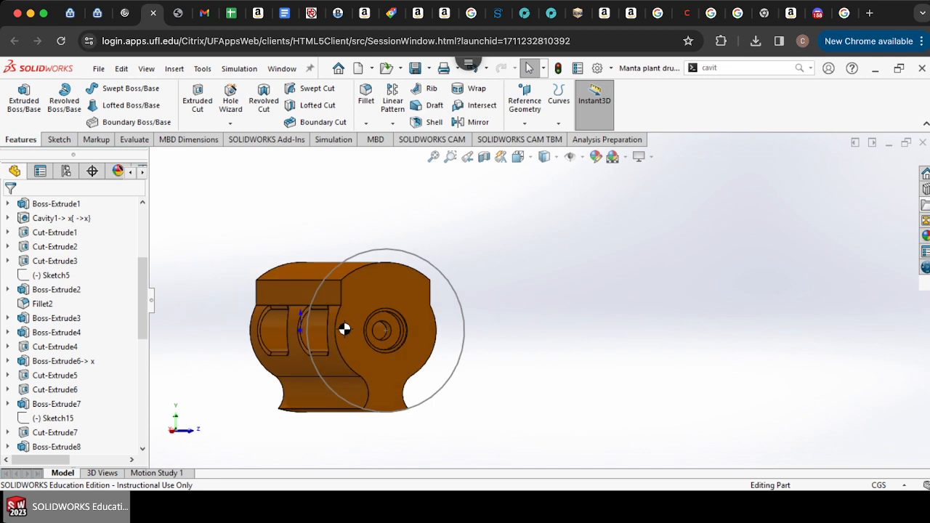
key("Left")
key("Left")
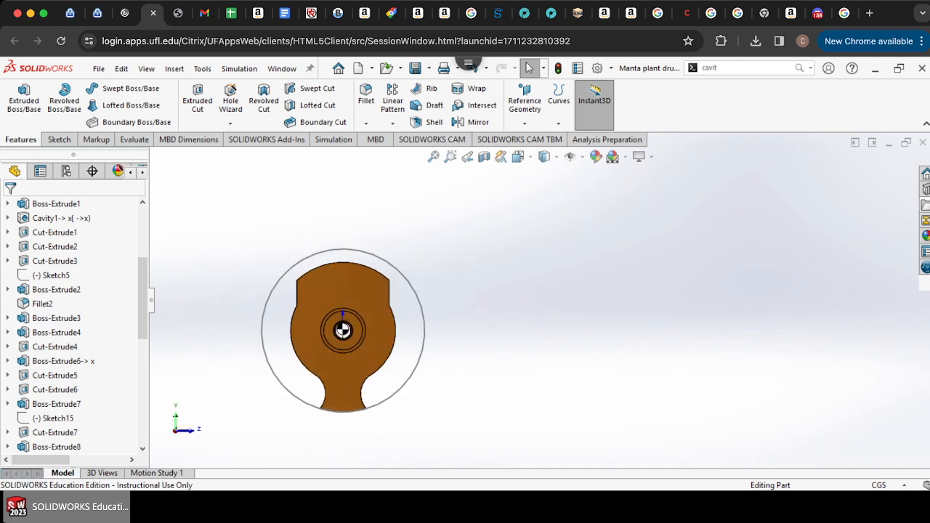
scroll(378, 330, "down", 4)
scroll(409, 329, "down", 4)
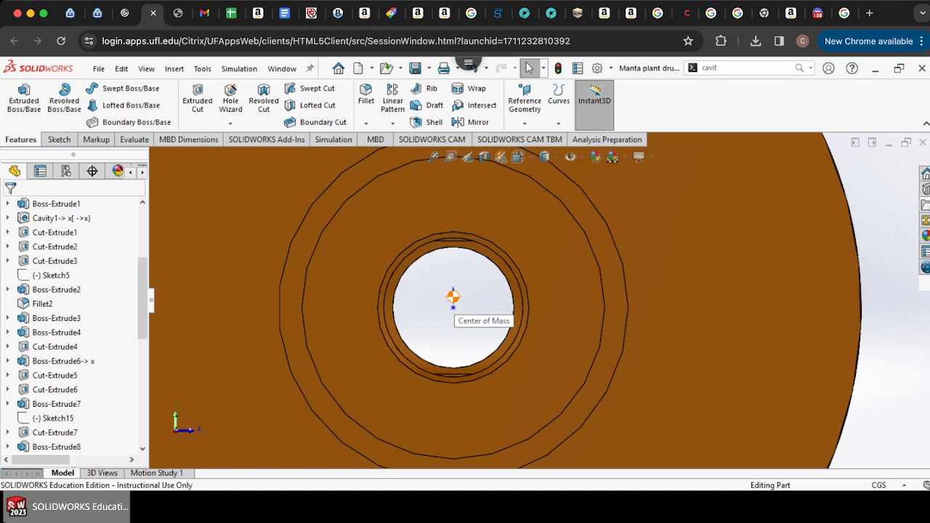
scroll(454, 295, "down", 1)
scroll(440, 311, "down", 3)
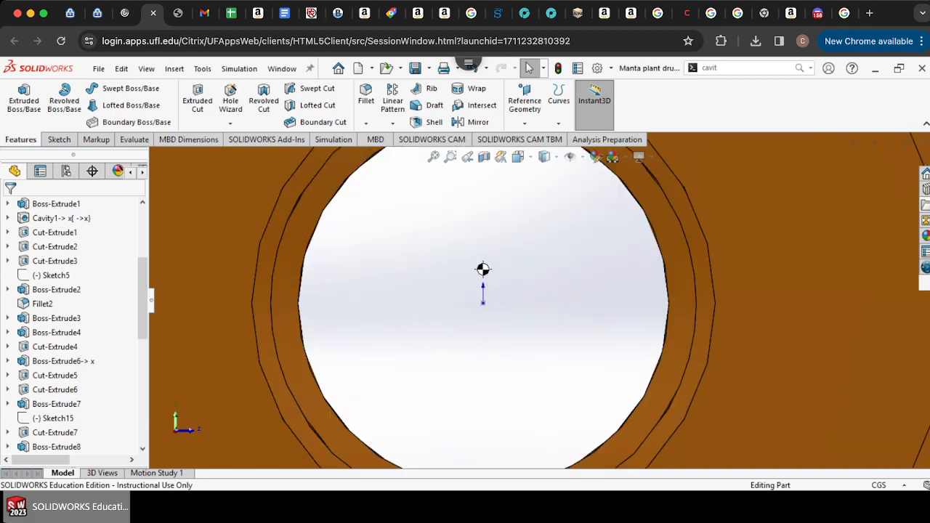
scroll(494, 290, "up", 6)
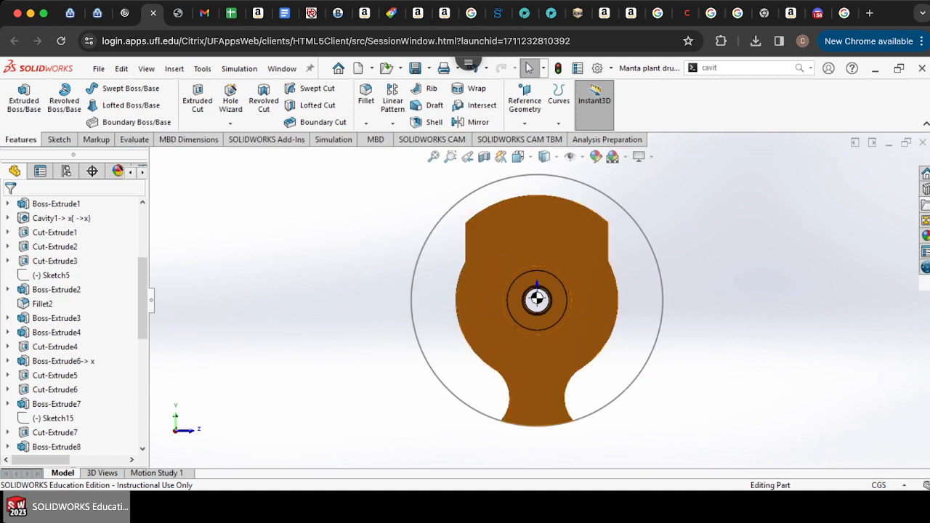
scroll(566, 240, "down", 3)
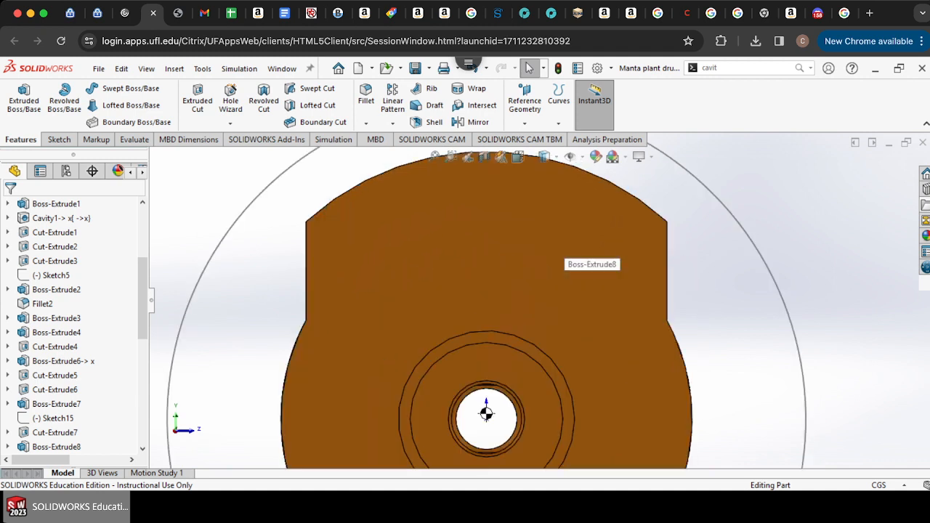
scroll(541, 301, "up", 4)
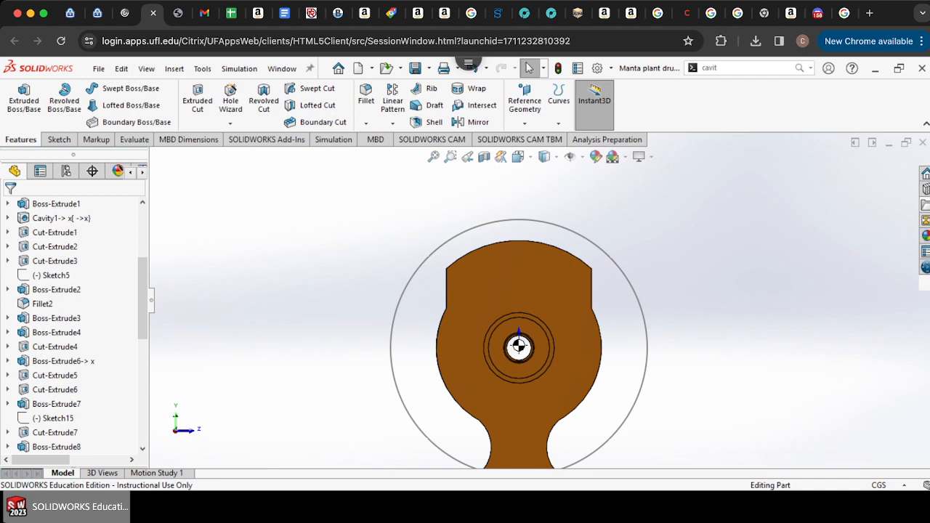
key("Right")
key("Right")
key("Right")
key("Right")
key("Right")
key("Left")
key("Left")
key("Left")
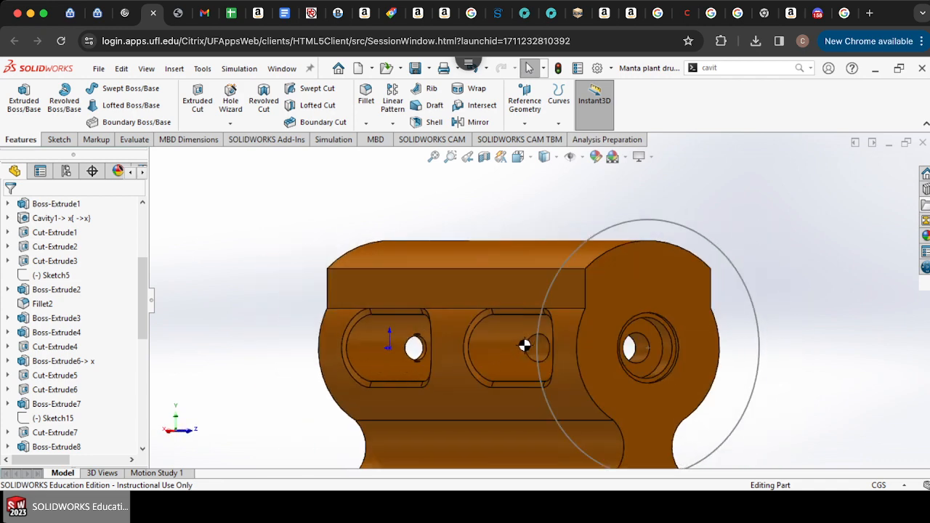
key("Left")
key("Left")
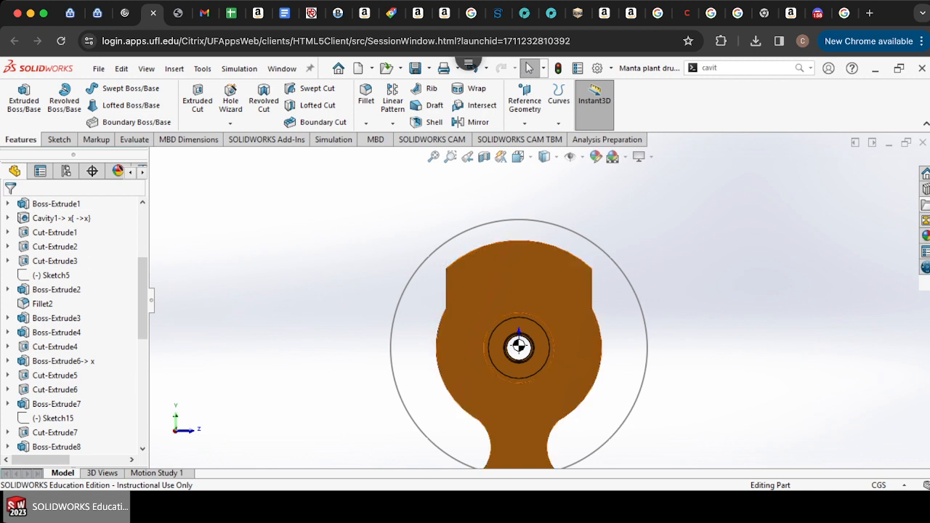
scroll(535, 335, "down", 4)
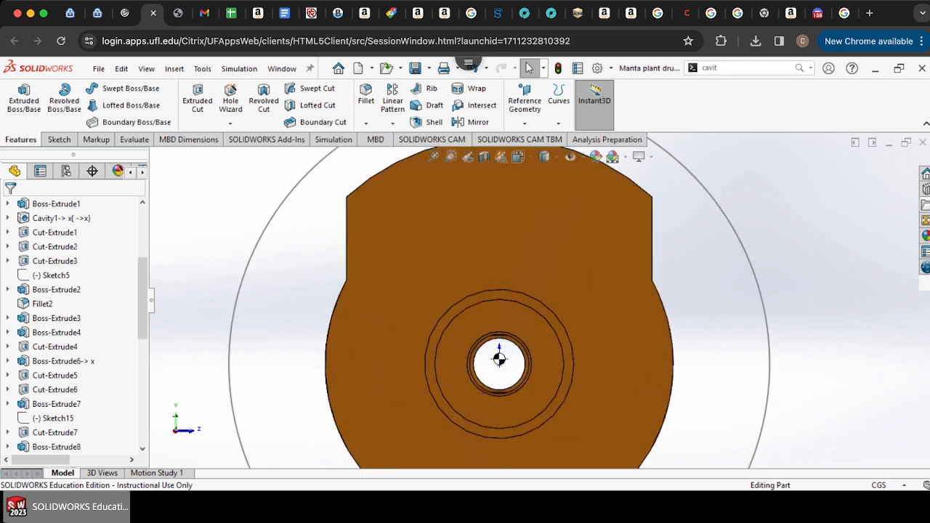
scroll(499, 358, "up", 3)
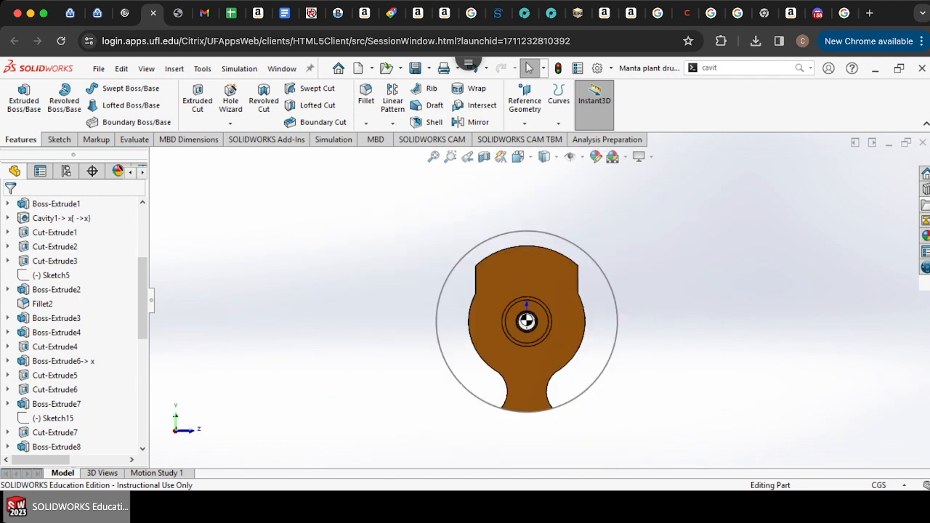
scroll(509, 296, "down", 2)
scroll(80, 320, "down", 8)
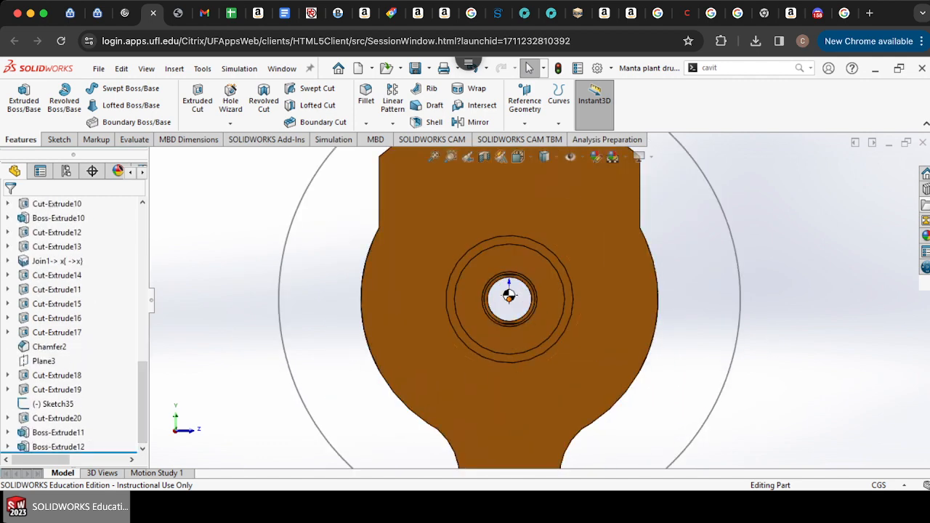
scroll(509, 296, "down", 5)
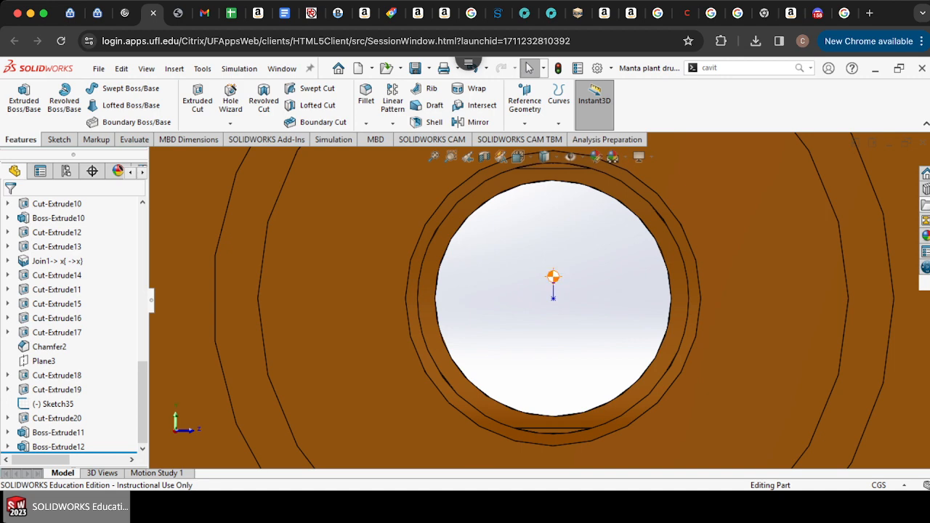
scroll(531, 305, "up", 6)
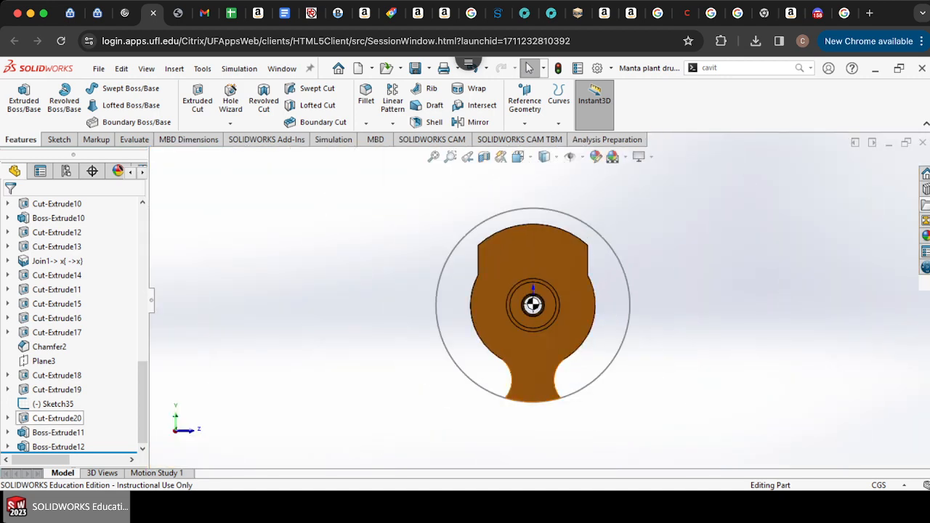
scroll(59, 205, "down", 1)
Step: Edit the added boss's sketch and offset its outer arc 0.10 cm inward
double_click(67, 446)
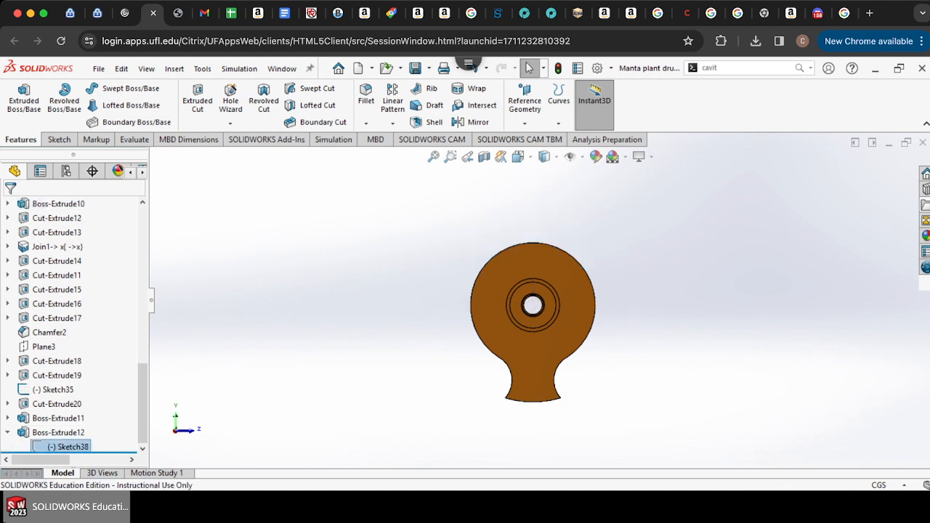
left_click(111, 88)
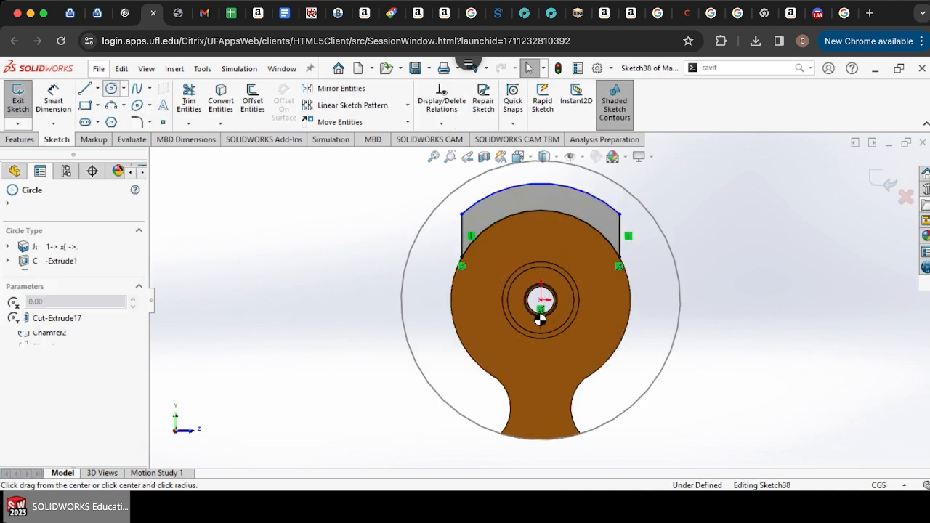
left_click(540, 299)
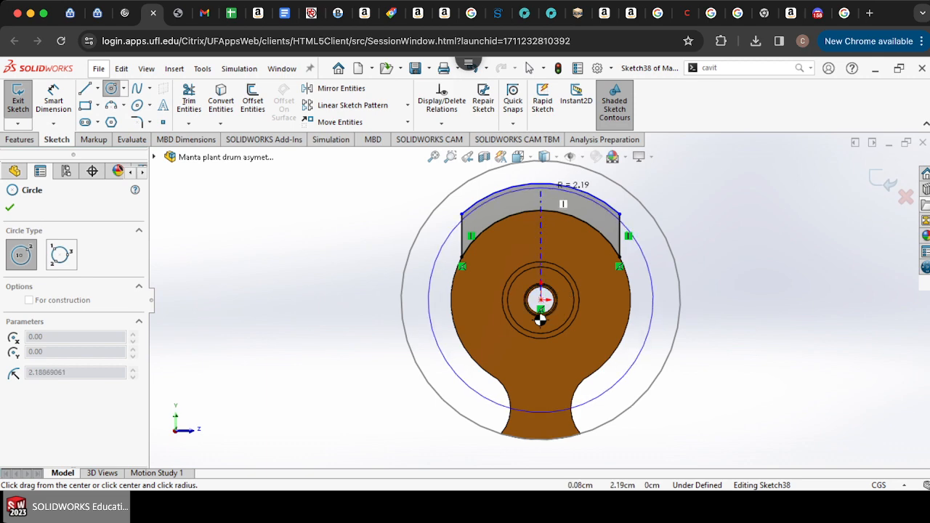
scroll(539, 320, "down", 3)
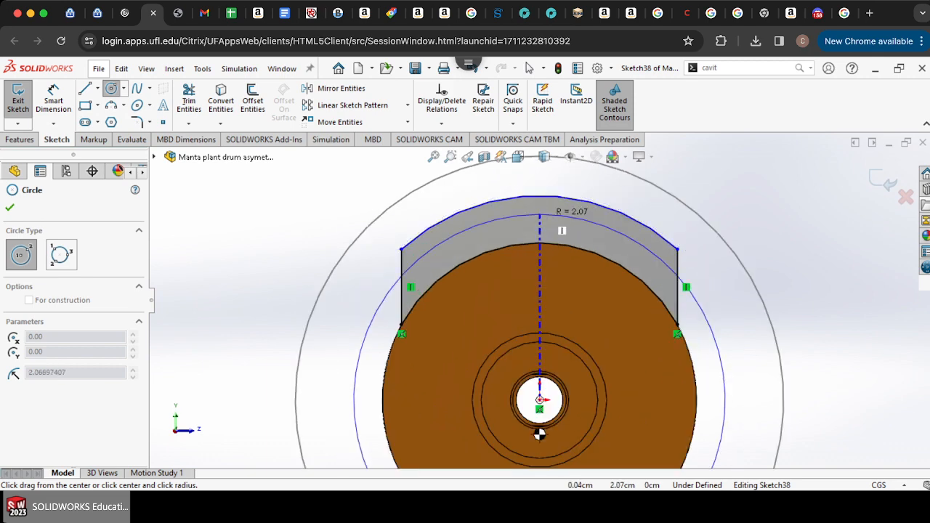
key("o")
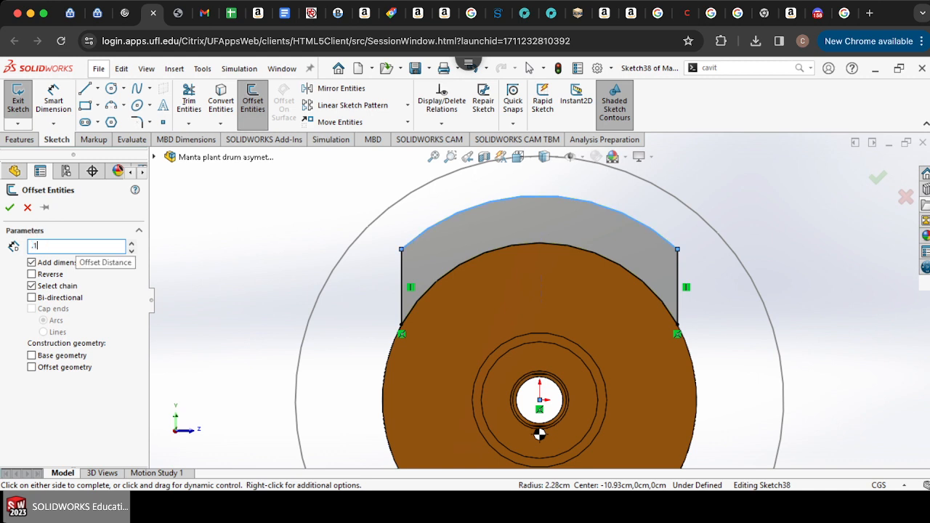
type(".10cm")
key("Return")
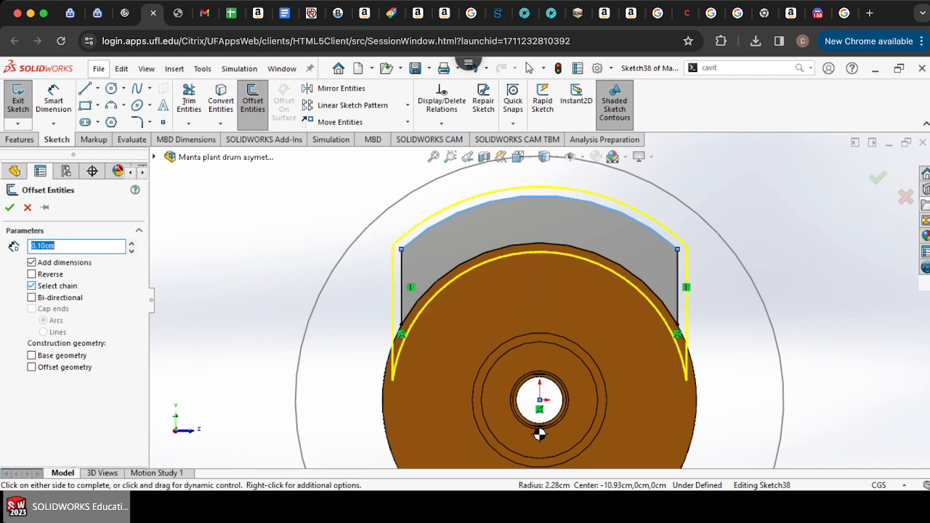
left_click(31, 286)
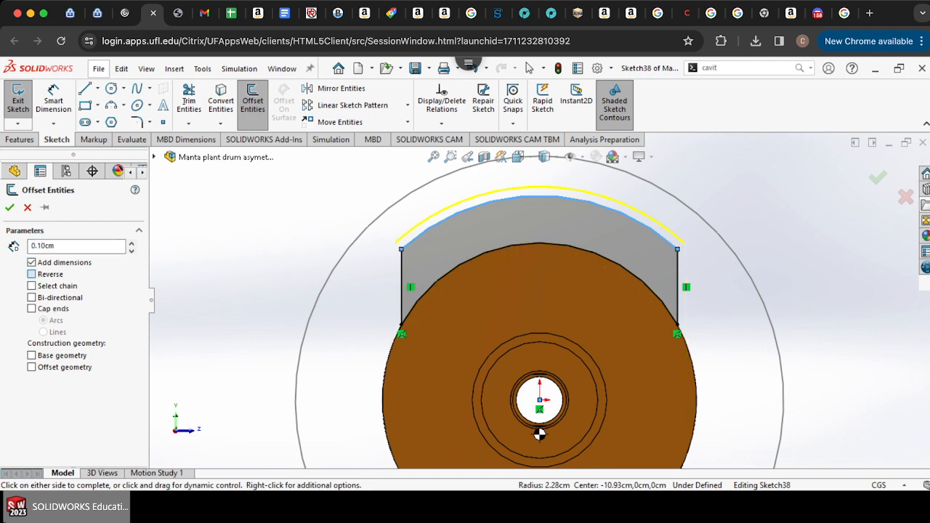
left_click(32, 274)
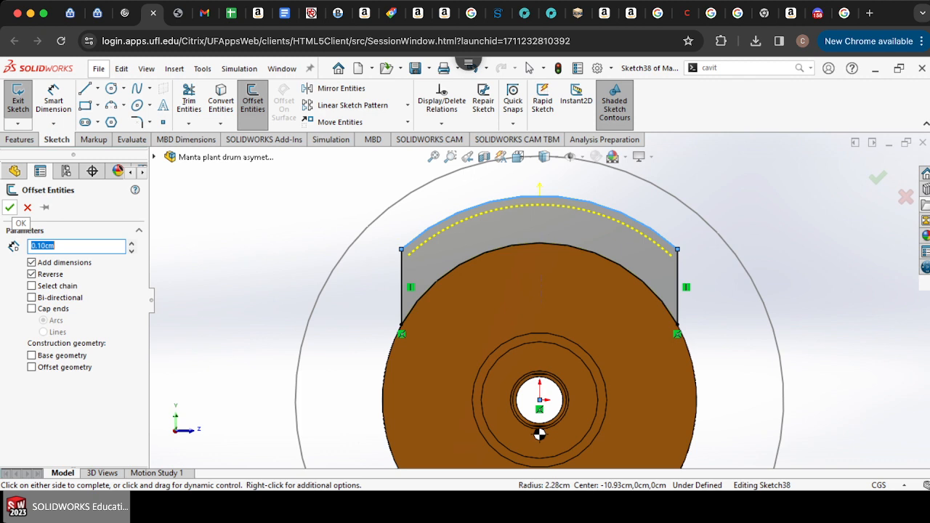
left_click(9, 207)
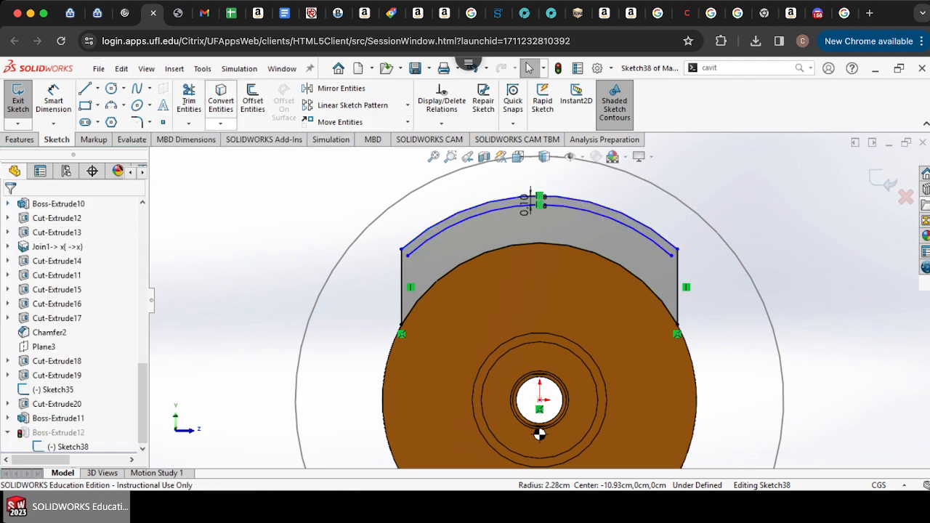
Step: Extend the offset arc to the right side line and trim away the original outer arc
left_click(221, 123)
left_click(189, 123)
left_click(189, 123)
left_click(189, 123)
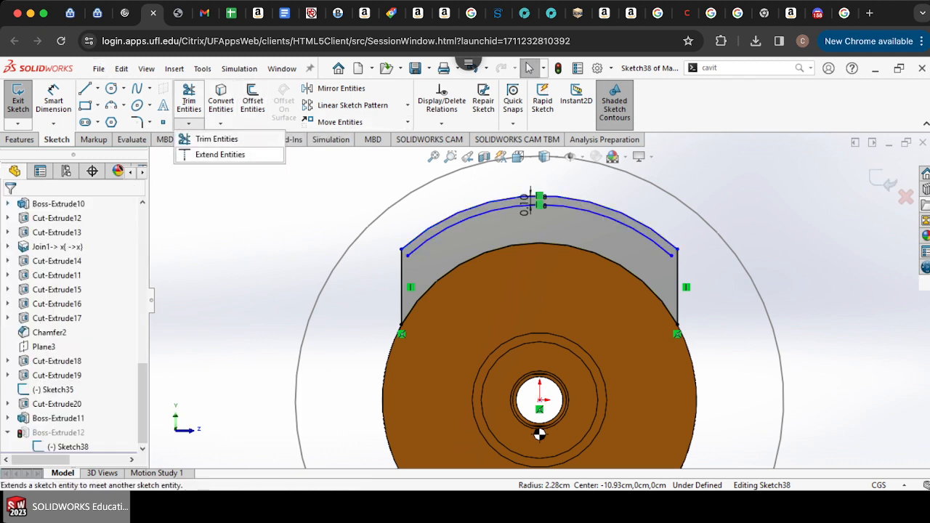
left_click(220, 154)
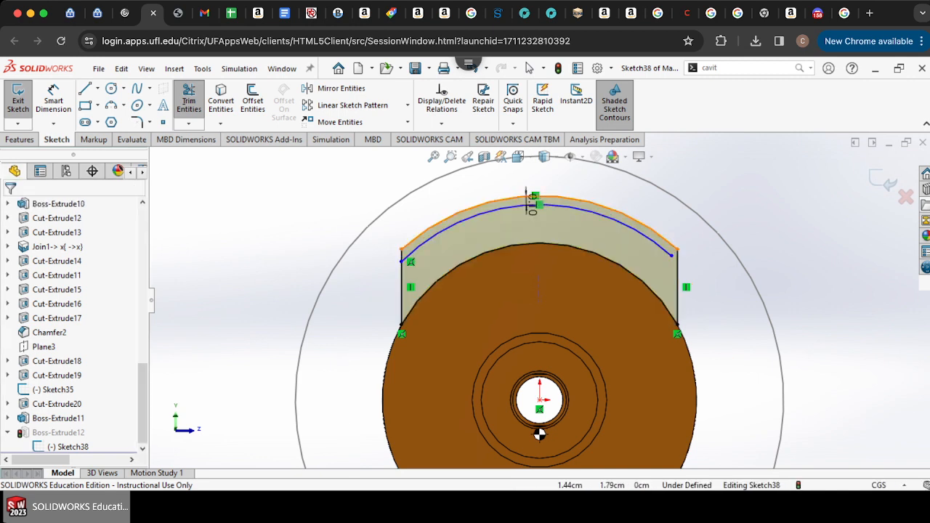
left_click(661, 251)
left_click(188, 99)
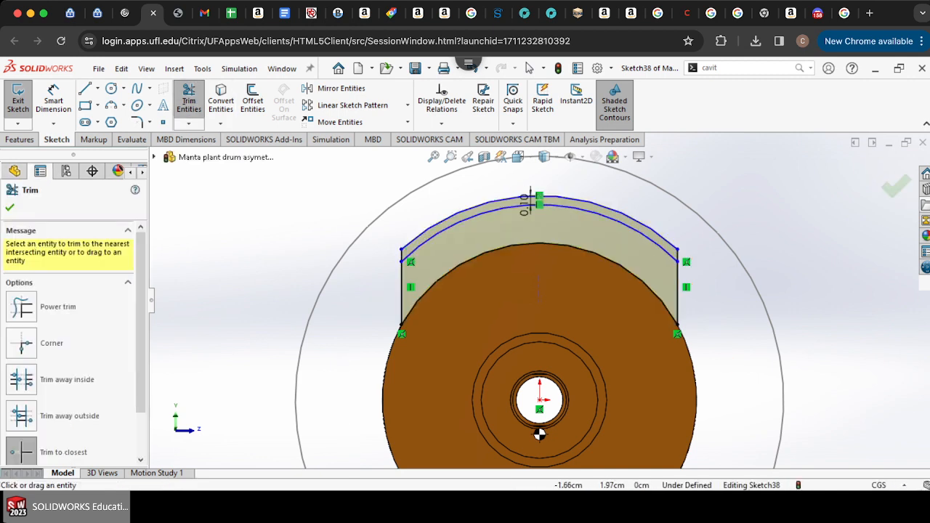
left_click(401, 254)
left_click(404, 247)
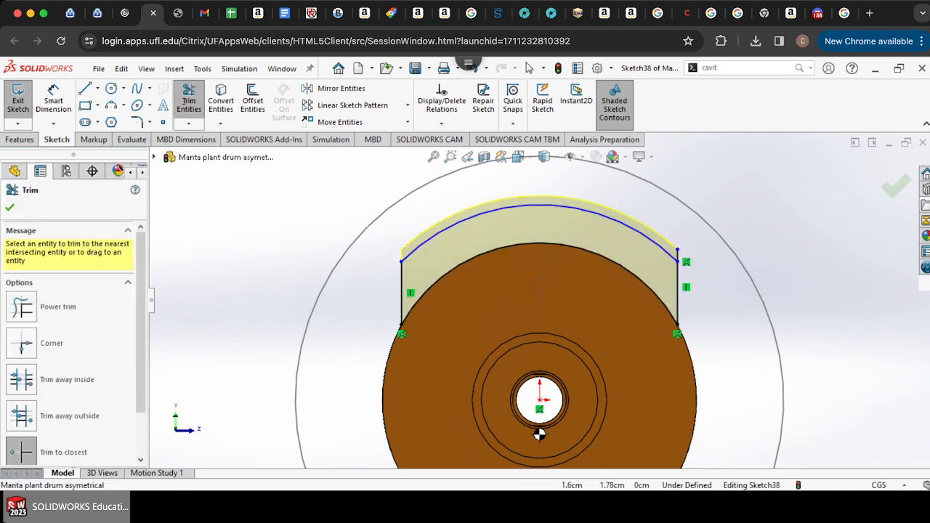
left_click(677, 254)
Step: Exit the sketch and check where the center of mass sits relative to the drum's axis
left_click(18, 100)
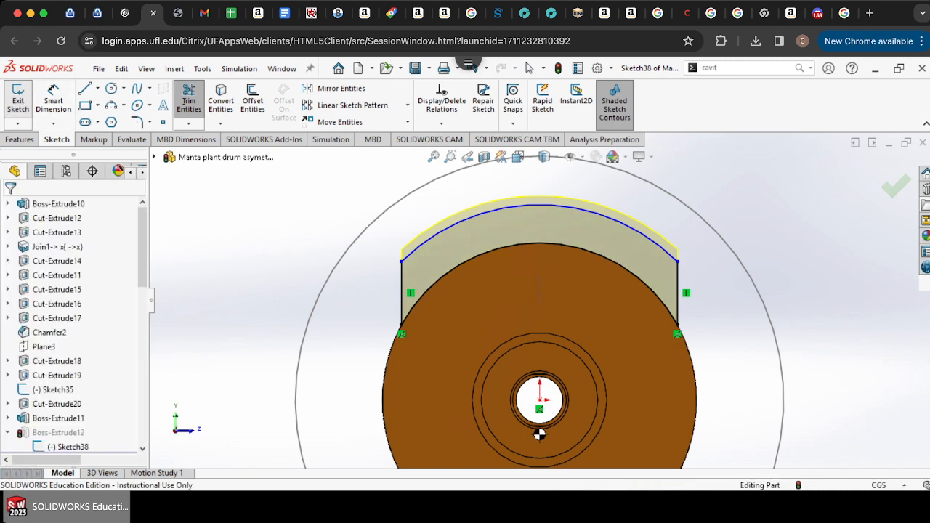
scroll(543, 411, "down", 10)
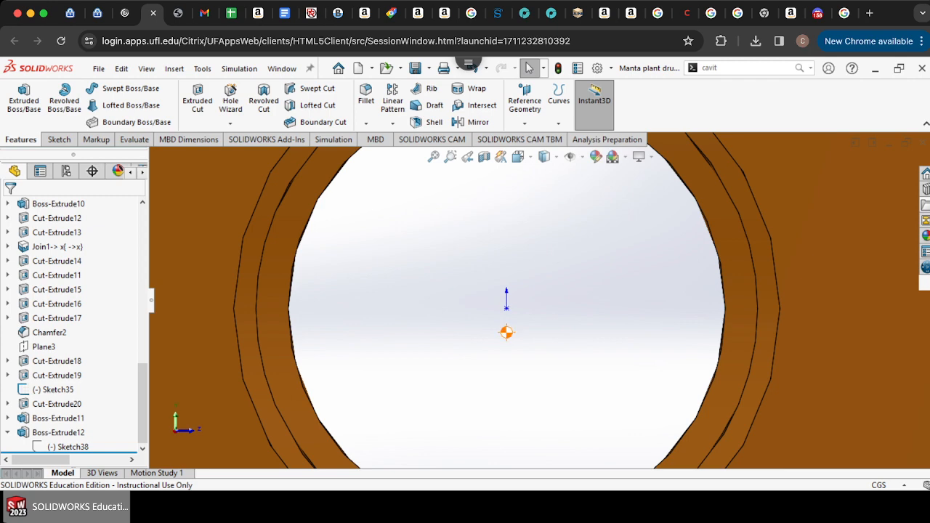
scroll(540, 301, "up", 10)
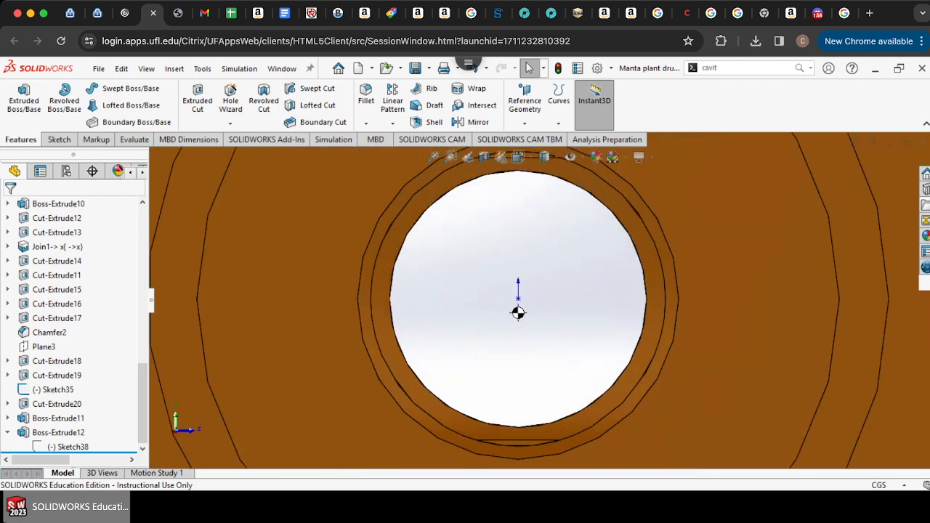
scroll(535, 304, "up", 5)
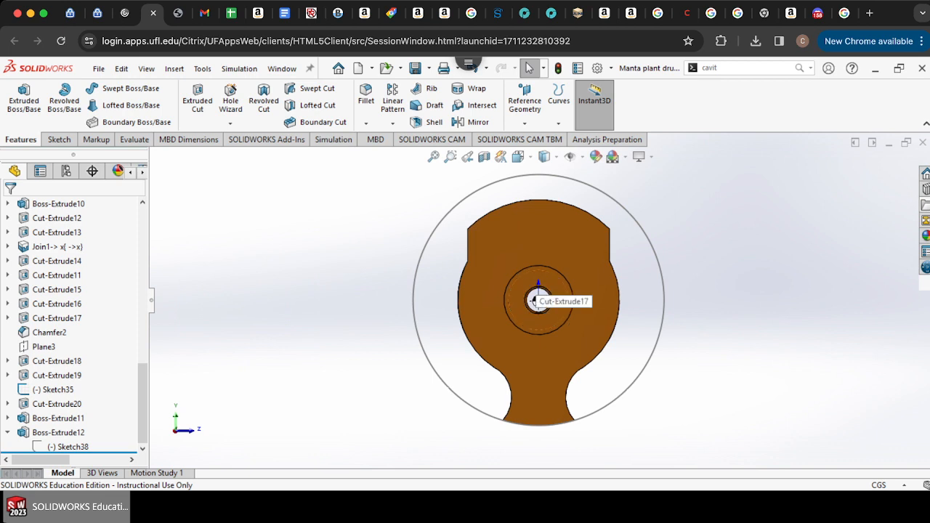
scroll(537, 305, "down", 6)
scroll(542, 302, "up", 4)
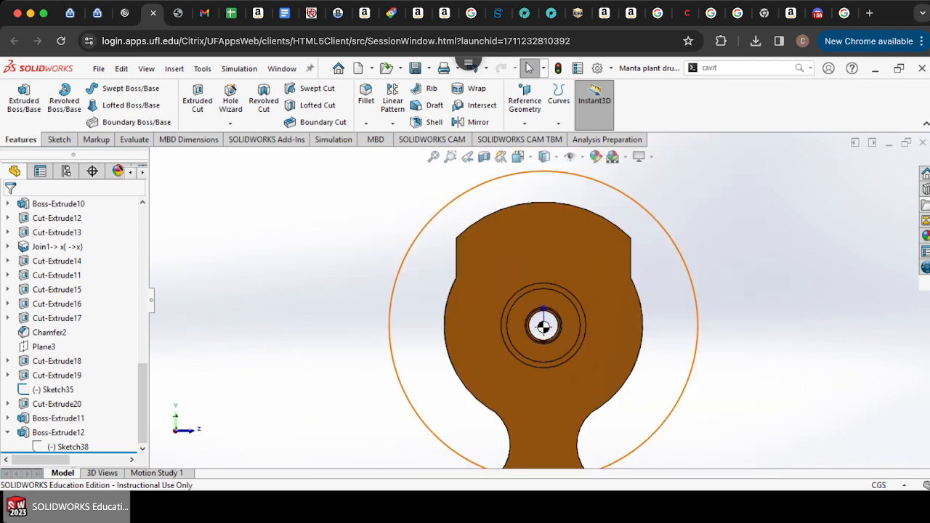
Step: Reopen the sketch and undo the recent offset, extend and trim edits
double_click(68, 446)
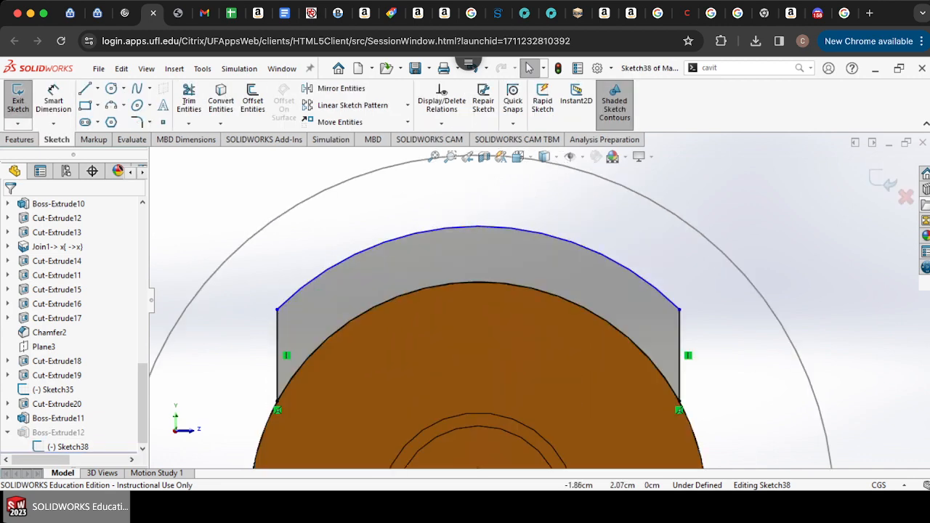
left_click(18, 102)
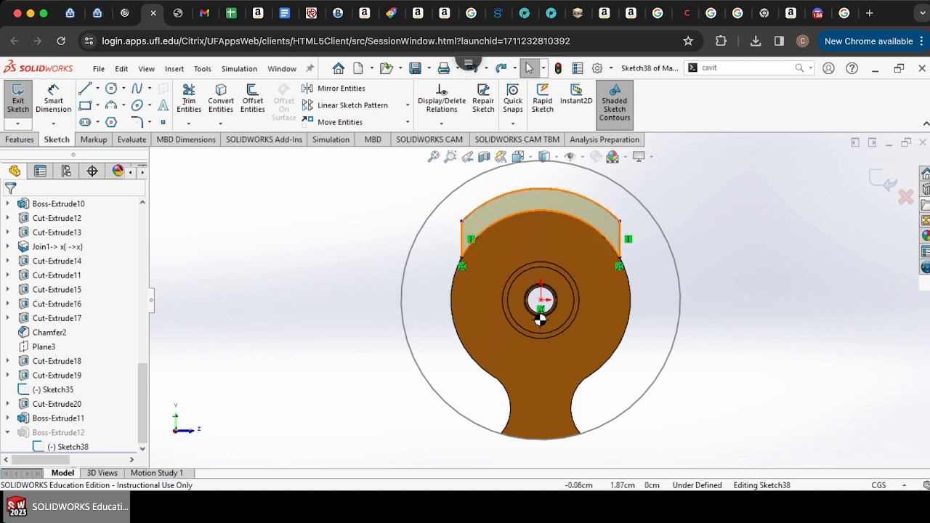
key("ctrl+z")
key("ctrl+z")
key("ctrl+z")
key("ctrl+z")
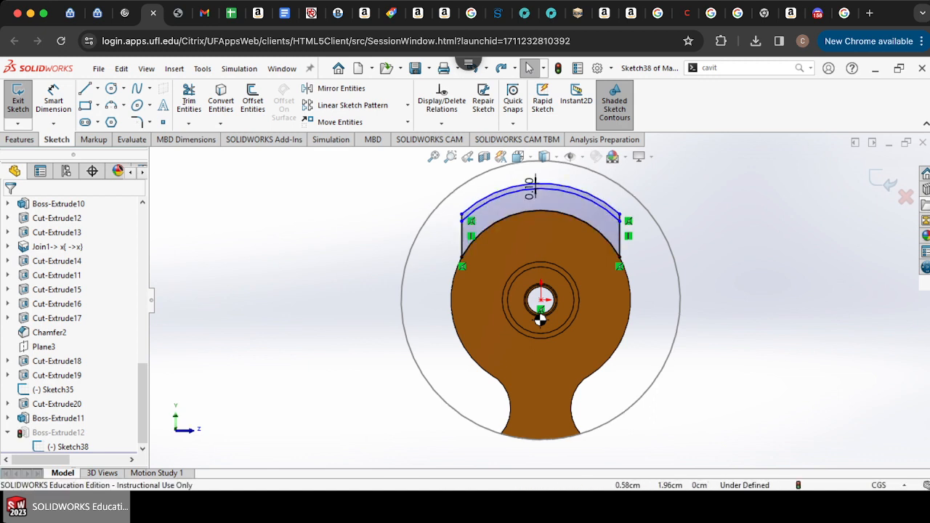
key("ctrl+z")
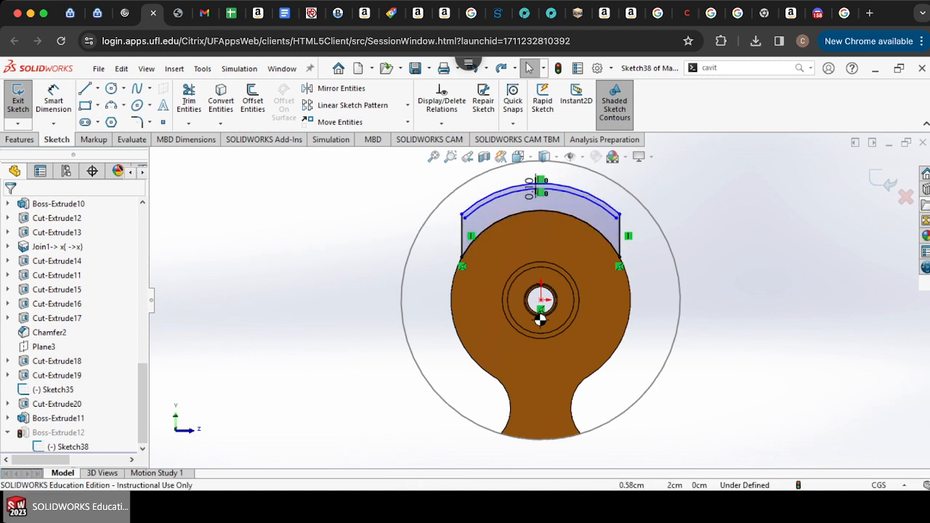
Step: Offset the boss sketch's outer arc 0.05 cm inward
scroll(570, 167, "down", 8)
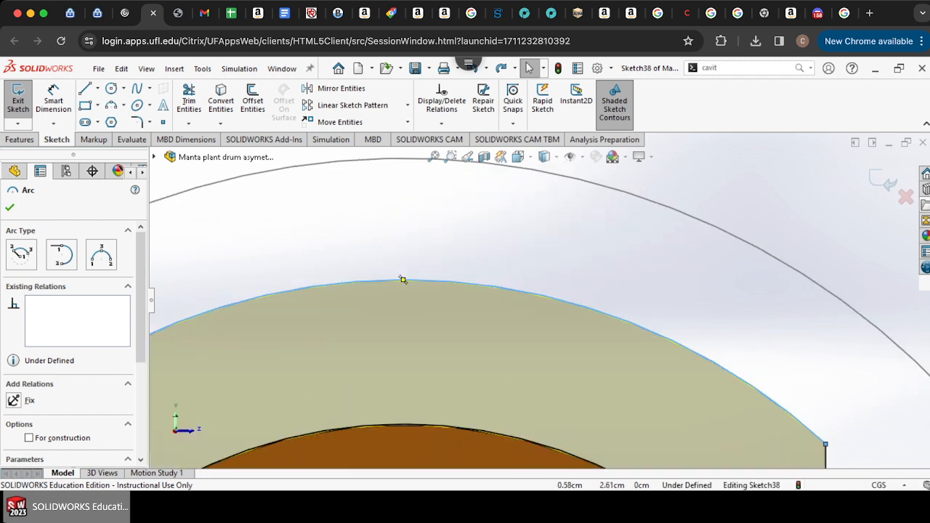
left_click(252, 99)
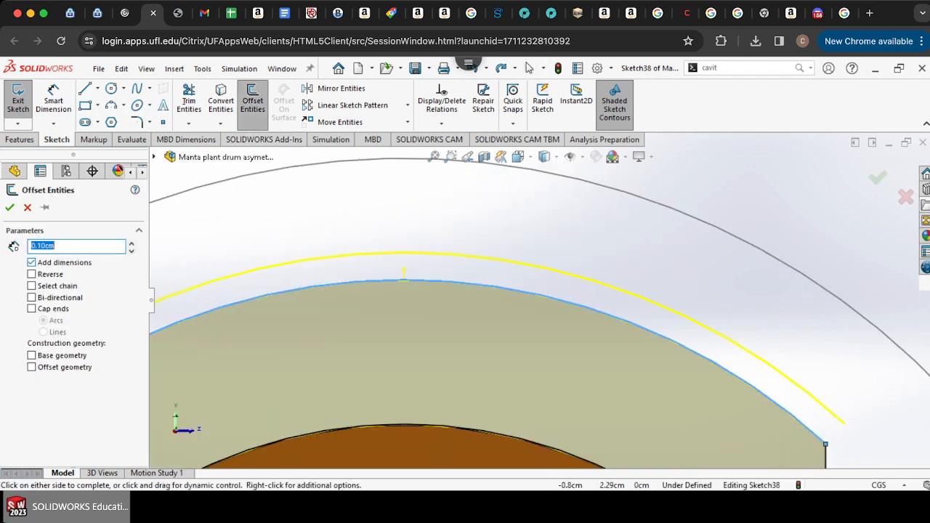
type(".5mm")
key("Return")
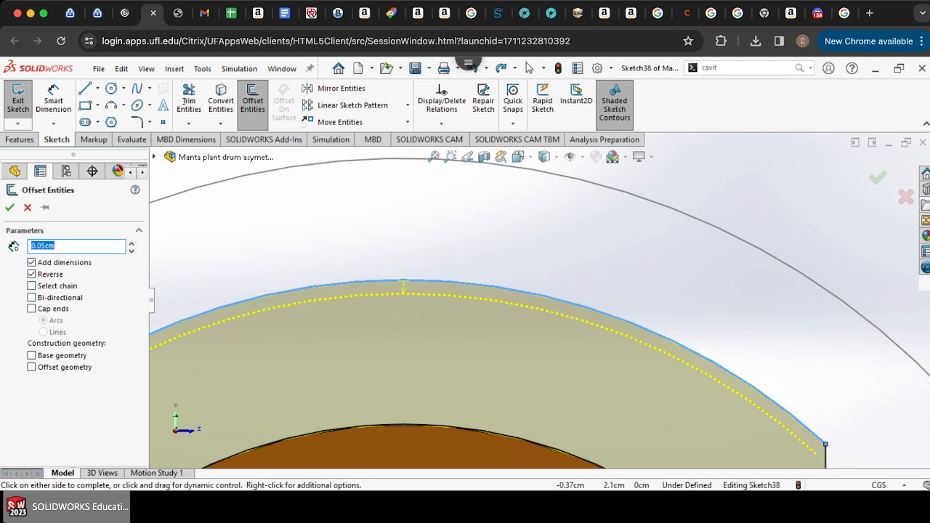
scroll(537, 303, "up", 5)
left_click(9, 208)
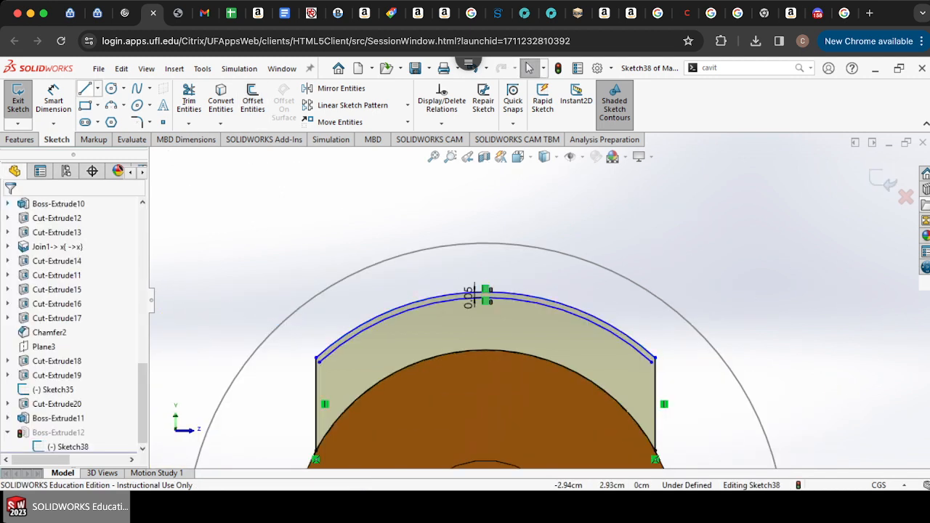
Step: Extend the new offset arc to the right side line and trim away the outer arc above it
left_click(189, 123)
left_click(210, 139)
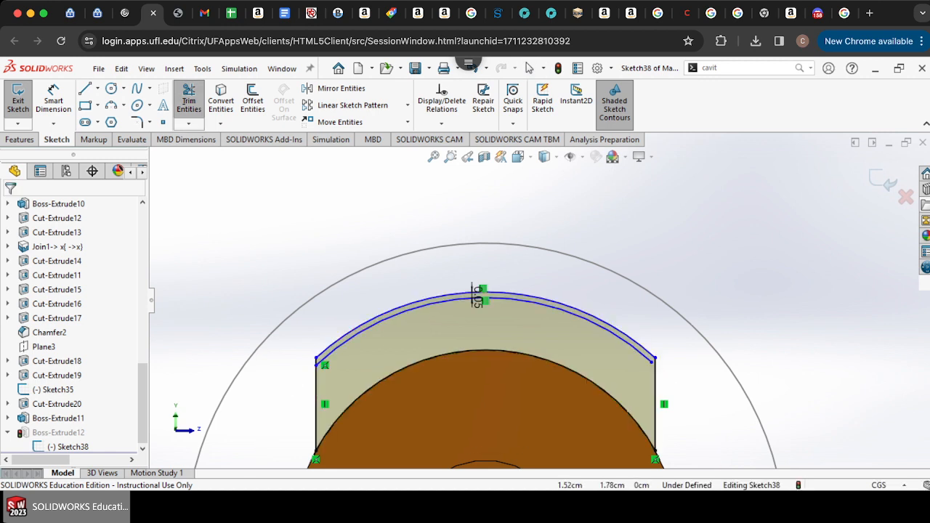
left_click(641, 353)
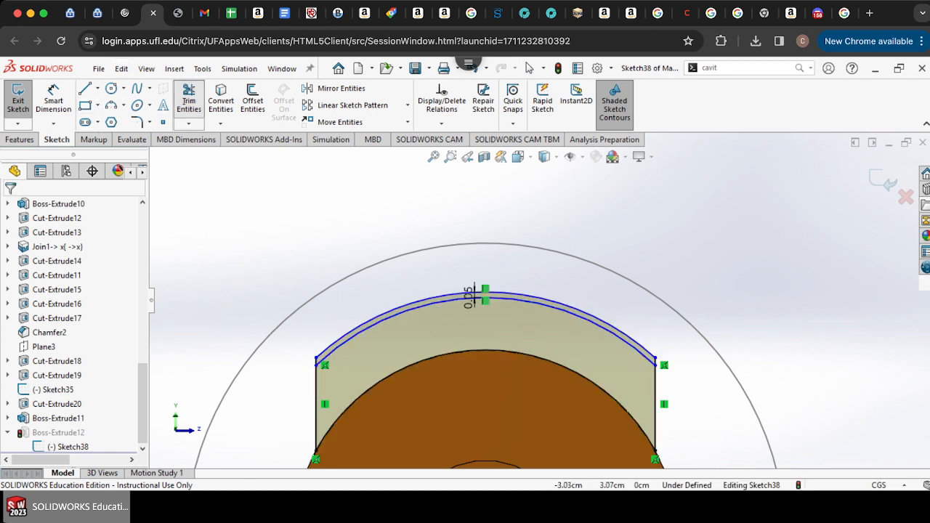
left_click(189, 98)
left_click(316, 361)
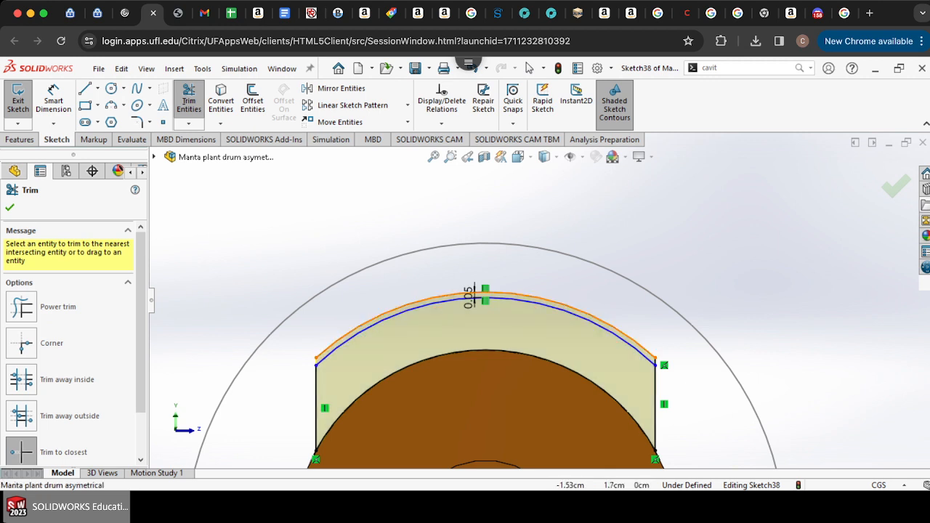
left_click(331, 345)
left_click(656, 360)
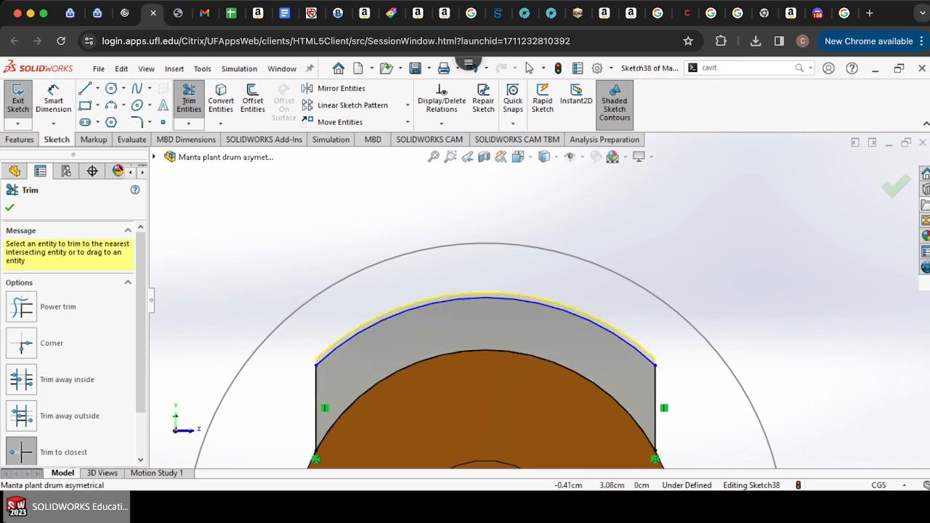
Step: Exit the sketch to rebuild the boss and examine the center of mass relative to the drum's axis
left_click(18, 100)
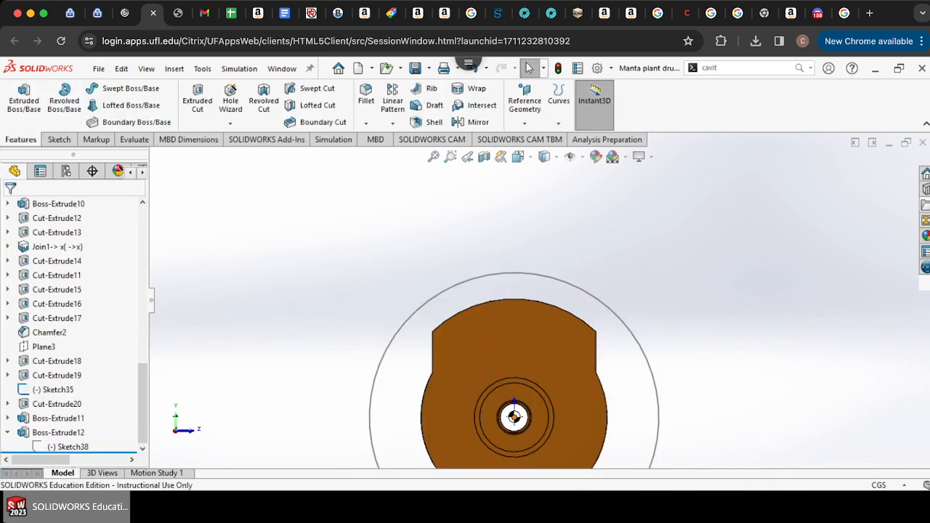
scroll(507, 443, "down", 5)
scroll(529, 344, "down", 5)
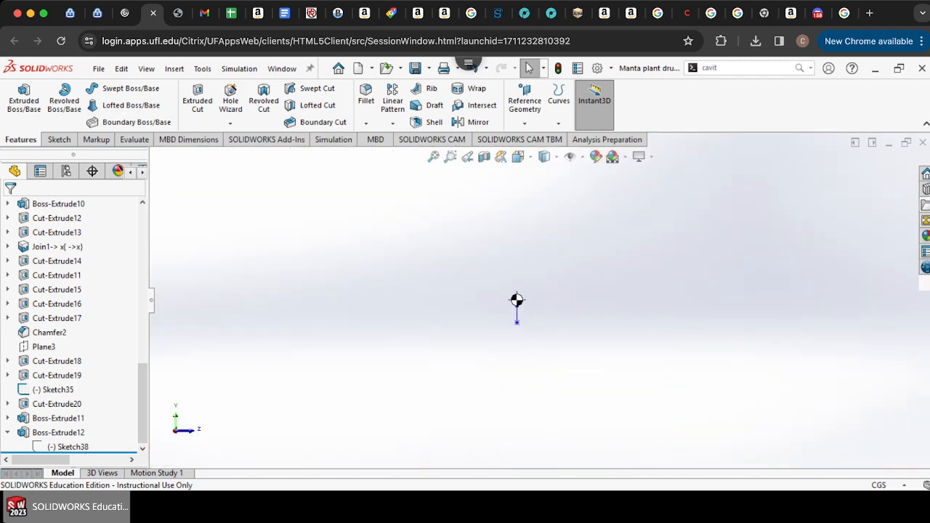
scroll(534, 300, "up", 3)
scroll(533, 300, "down", 2)
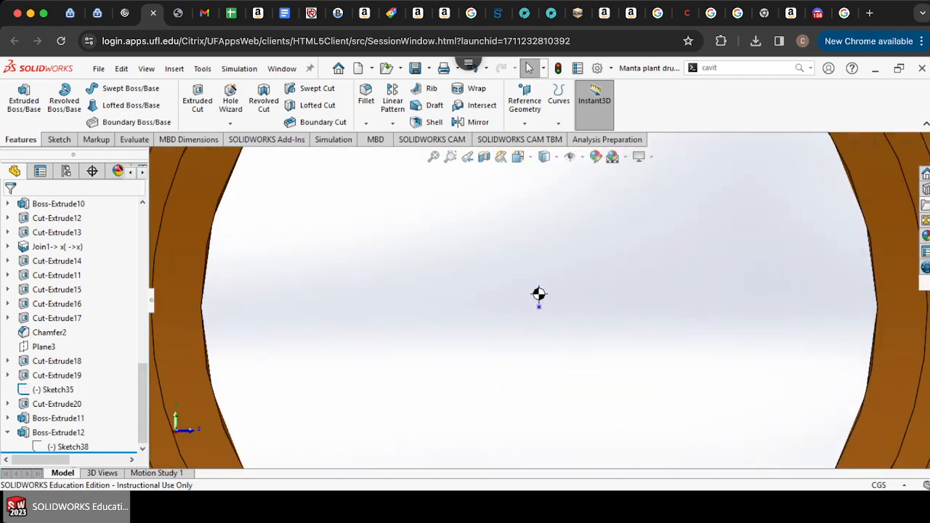
scroll(539, 295, "up", 2)
scroll(536, 294, "down", 2)
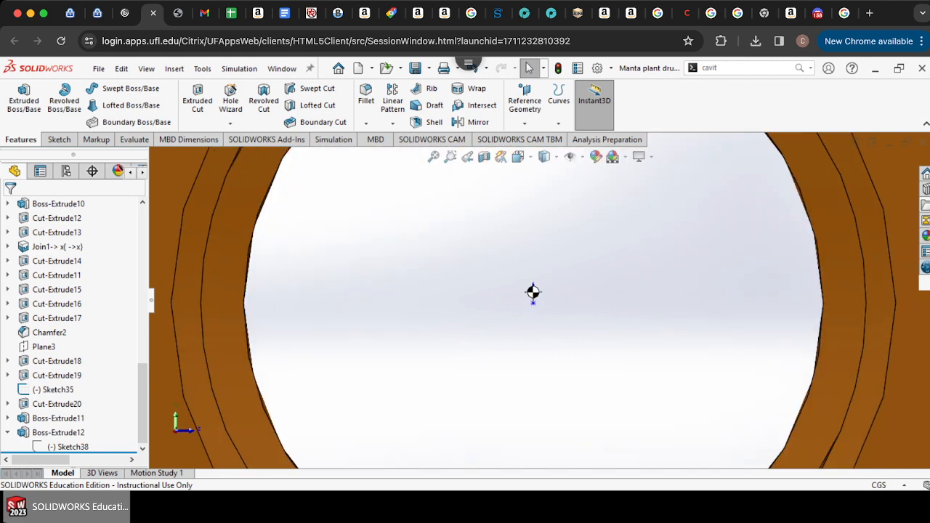
scroll(537, 295, "up", 2)
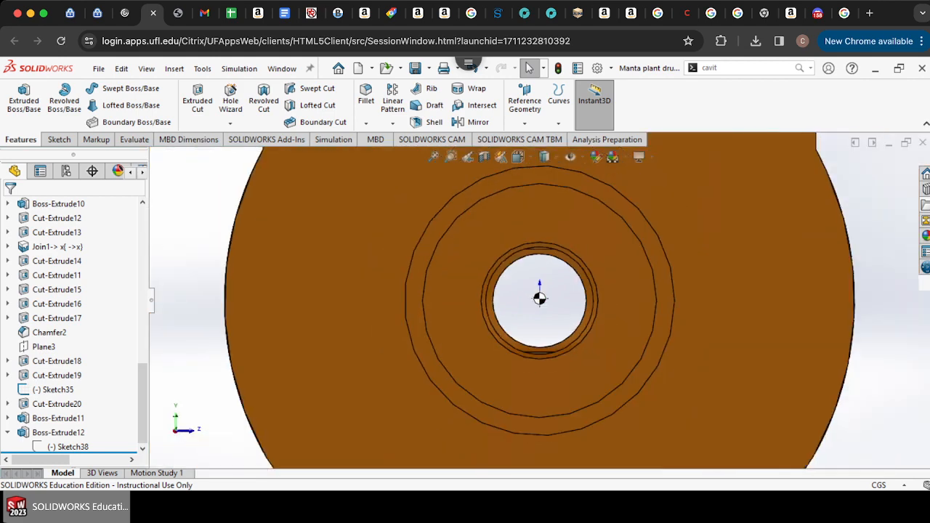
Step: Zoom in and out on the drum's end view to examine the center of mass relative to the axis
scroll(537, 296, "up", 3)
scroll(563, 207, "down", 3)
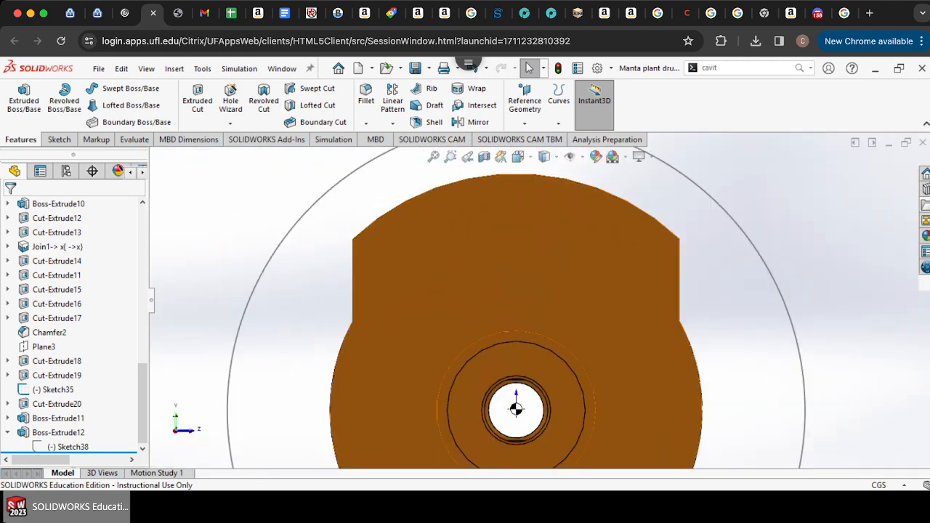
scroll(512, 429, "down", 3)
scroll(536, 307, "up", 5)
scroll(535, 307, "down", 1)
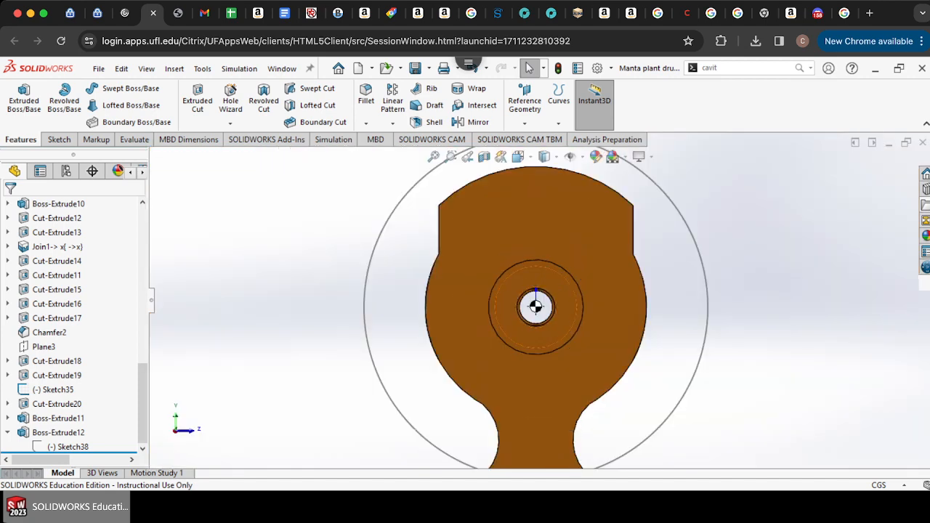
scroll(535, 307, "down", 3)
scroll(535, 307, "up", 3)
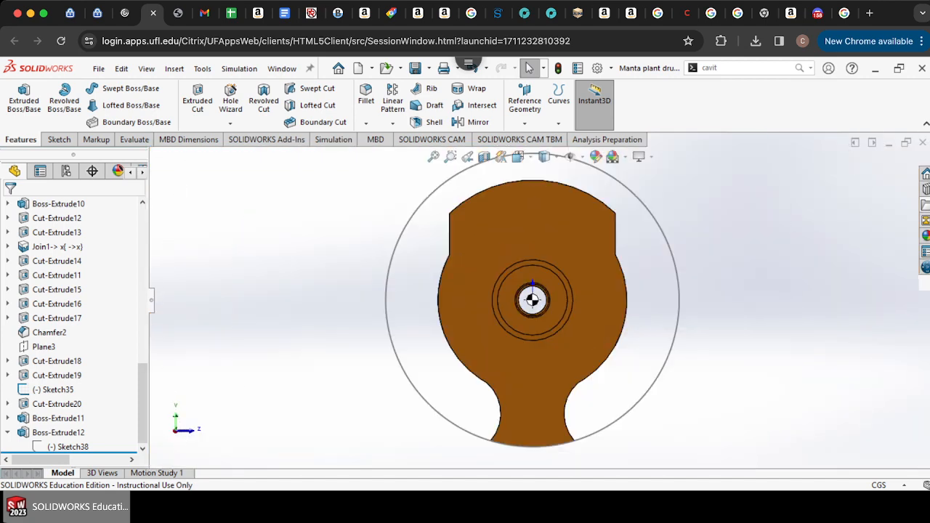
scroll(556, 216, "down", 3)
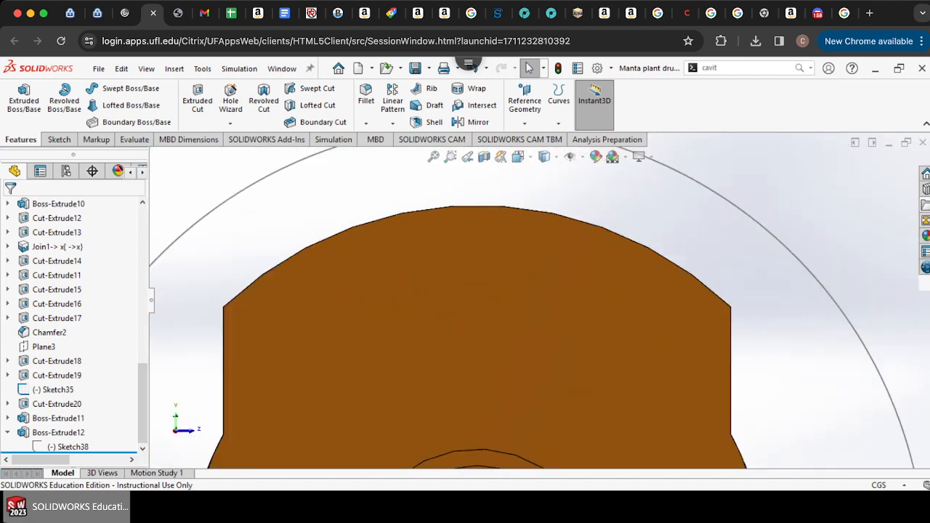
scroll(541, 298, "up", 3)
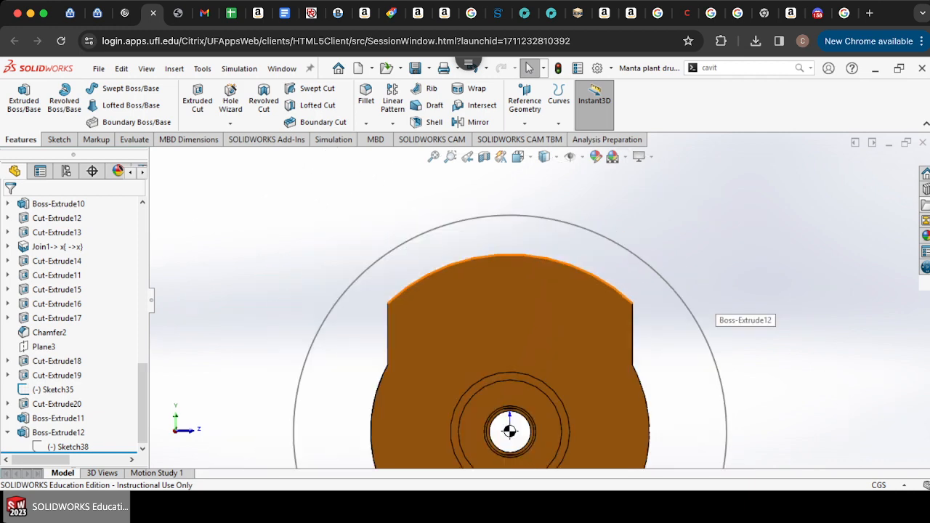
scroll(509, 436, "down", 5)
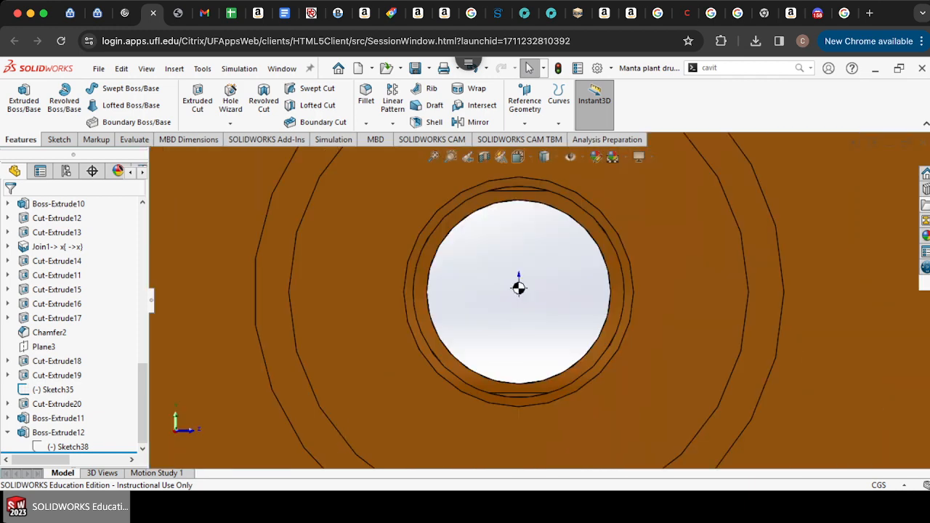
scroll(517, 290, "down", 5)
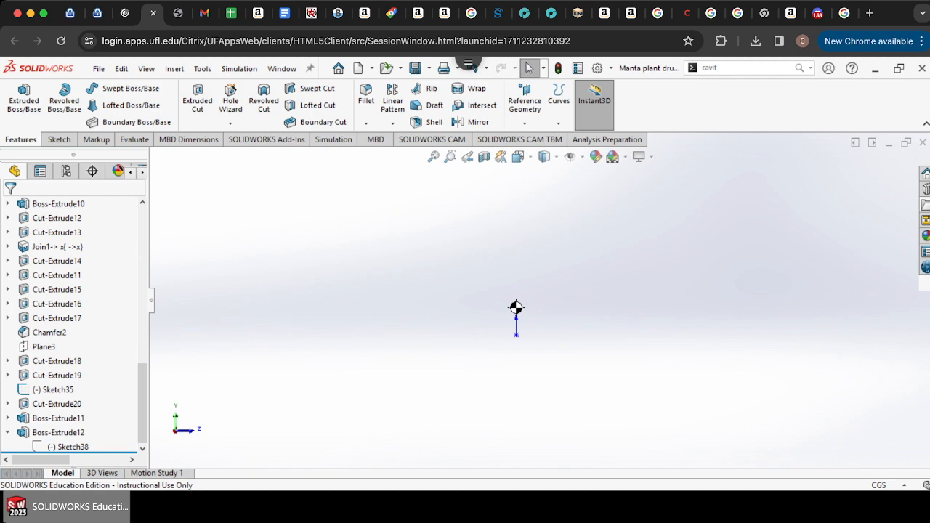
scroll(516, 307, "up", 5)
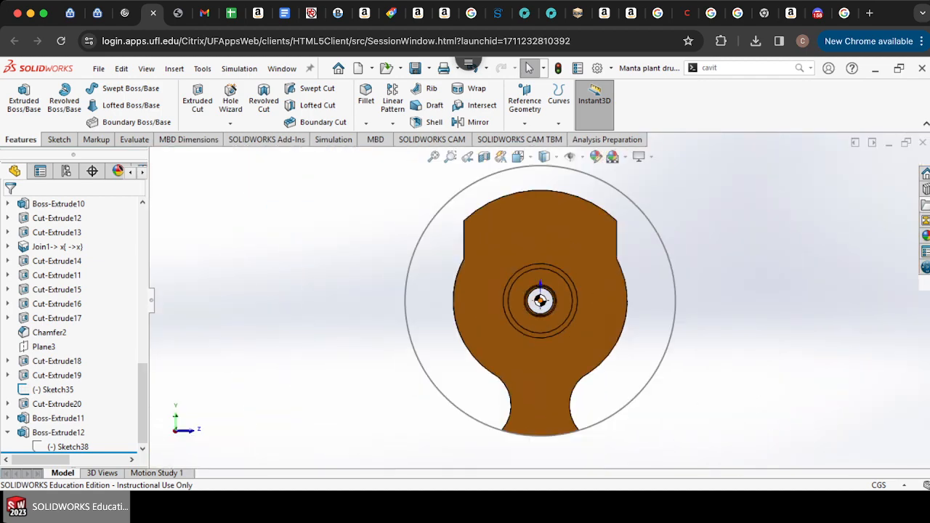
scroll(538, 304, "down", 2)
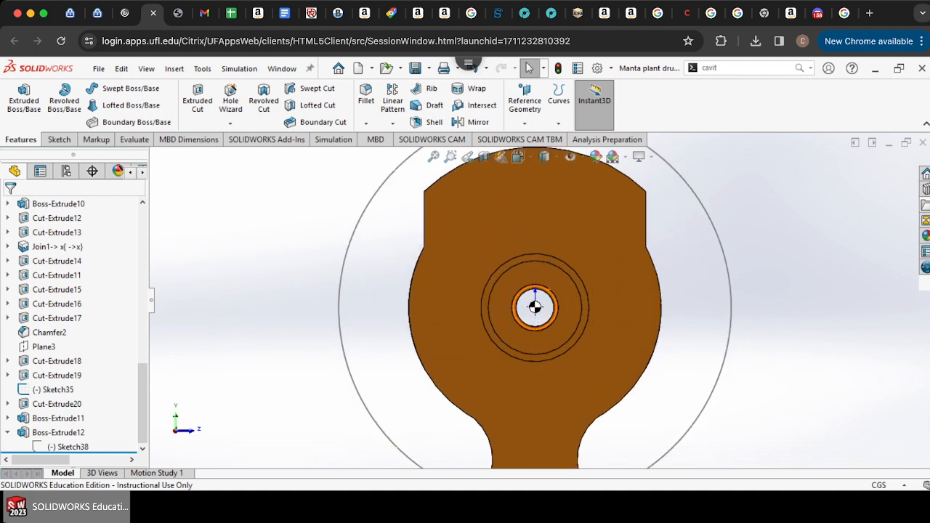
scroll(536, 305, "up", 2)
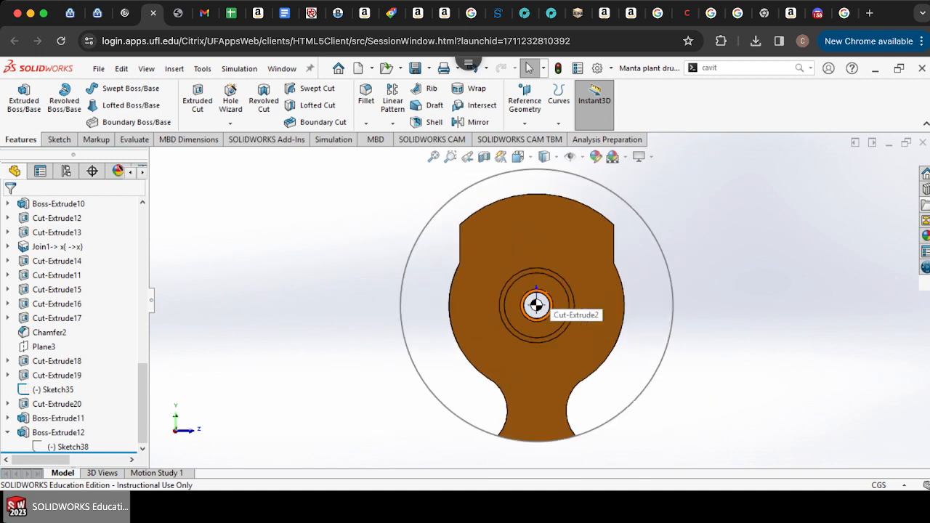
scroll(536, 305, "down", 1)
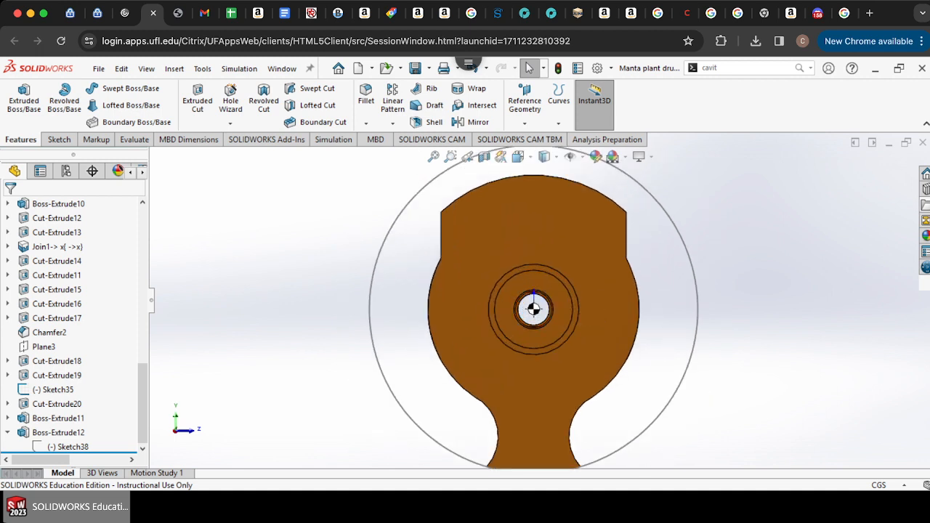
Step: Rotate the drum and hide the large circular sketch surrounding it
key("Right")
key("Right")
key("Right")
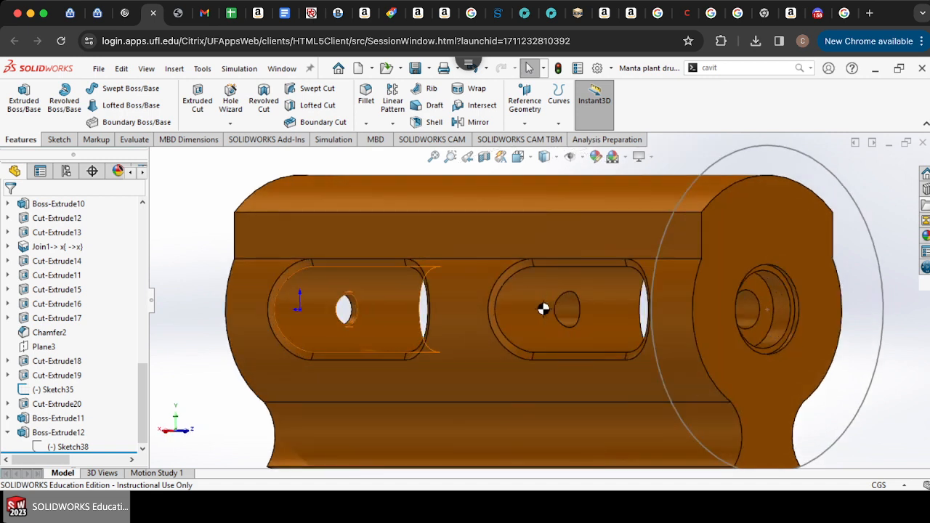
scroll(544, 309, "up", 5)
key("Right")
key("Right")
key("Right")
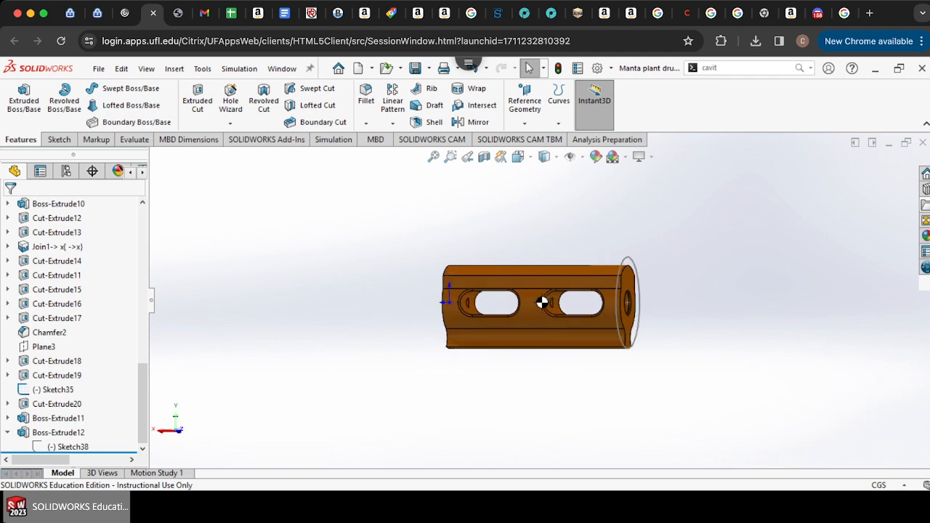
key("Left")
key("Left")
key("Left")
key("Left")
key("Left")
key("Left")
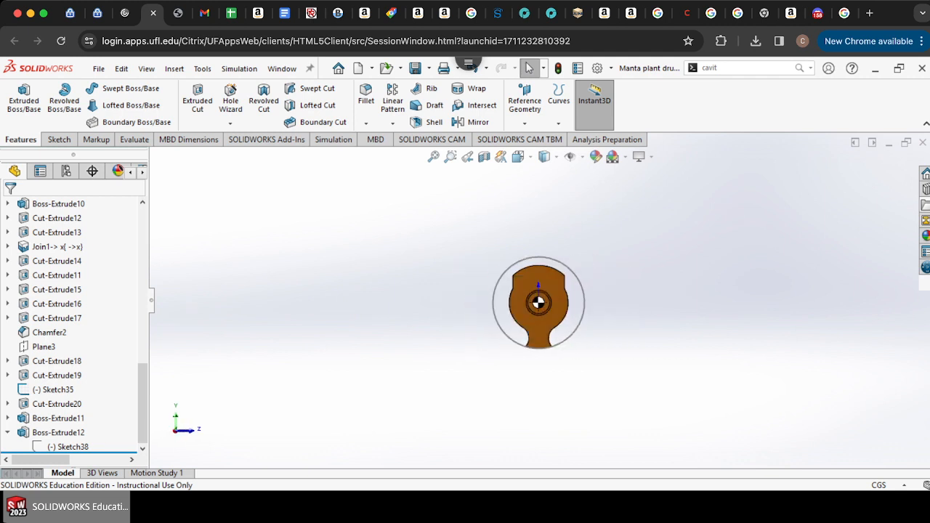
key("Right")
key("Right")
right_click(623, 296)
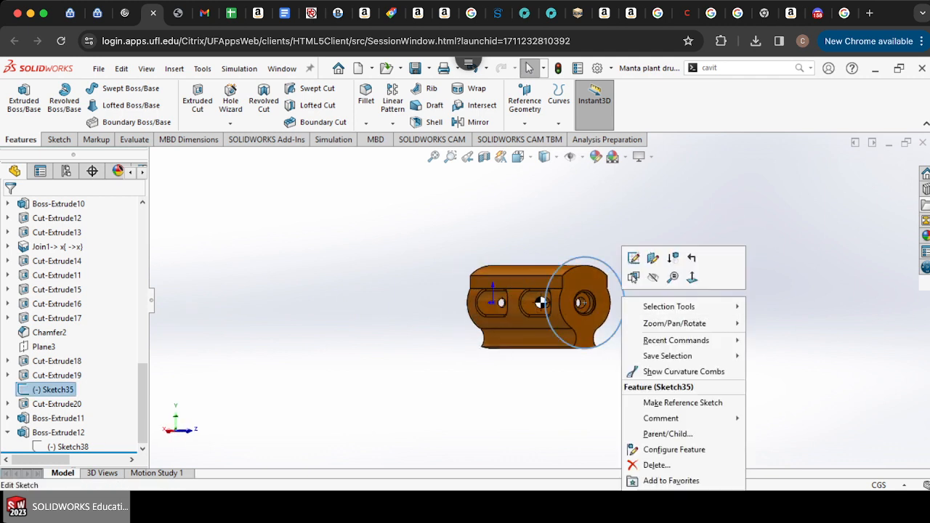
left_click(652, 278)
Step: Rotate the drum to inspect its shape from the front, side and back
scroll(653, 278, "down", 5)
key("Right")
key("Right")
key("Right")
key("Right")
key("Right")
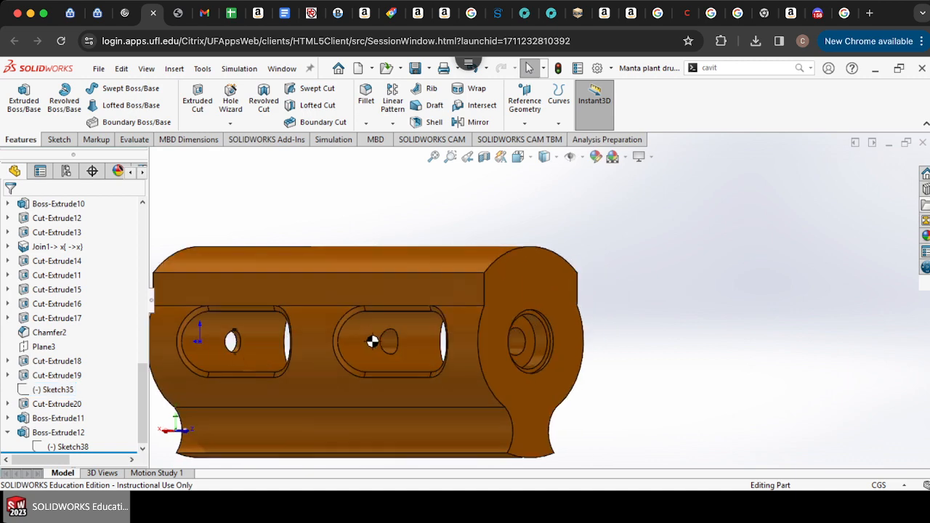
key("Right")
key("Right")
key("Right")
key("Right")
key("Right")
key("Right")
key("Right")
key("Right")
key("Right")
key("Right")
key("Right")
key("Right")
key("Right")
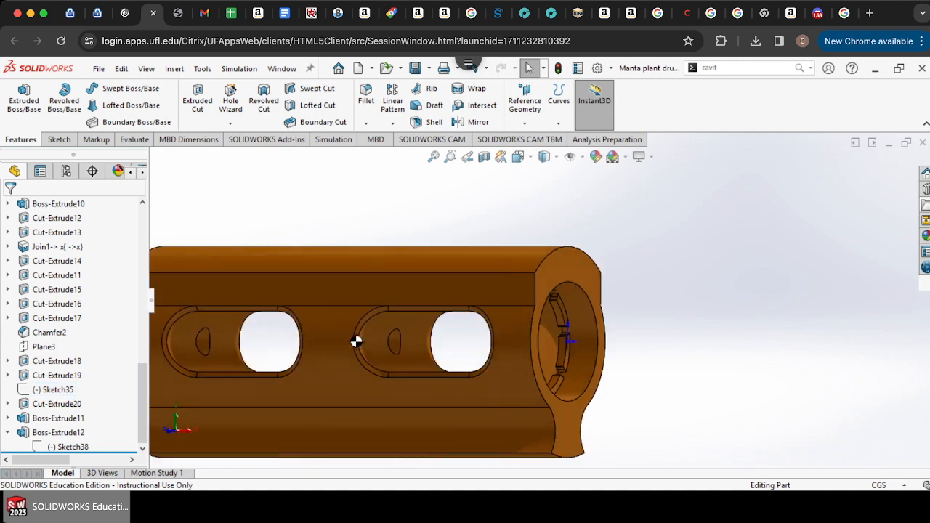
key("Right")
key("Right")
key("Right")
key("Right")
key("Right")
key("Right")
key("Right")
key("Right")
key("Right")
key("Right")
key("Right")
key("Right")
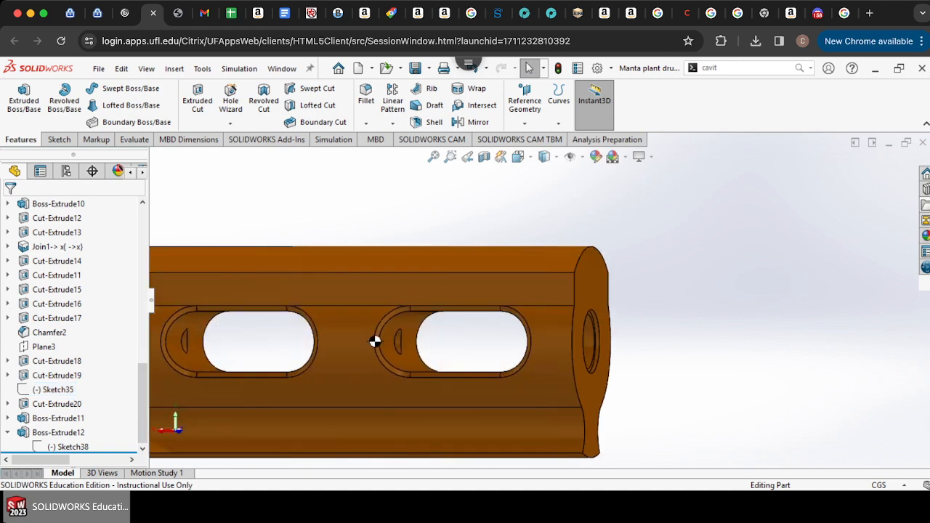
key("Right")
key("Right")
key("Right")
key("Right")
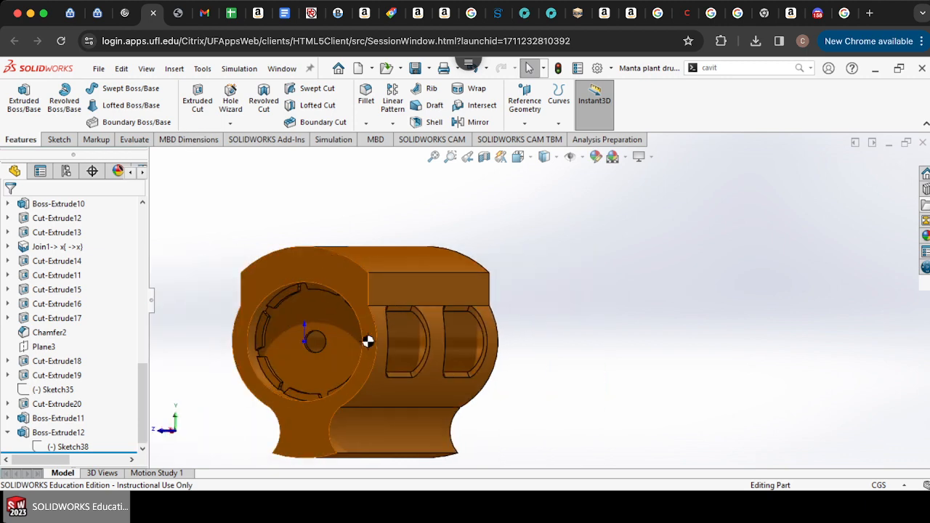
Step: Search the Desktop for "silent" and open the Agent Orange Silent Disk part
left_click(98, 69)
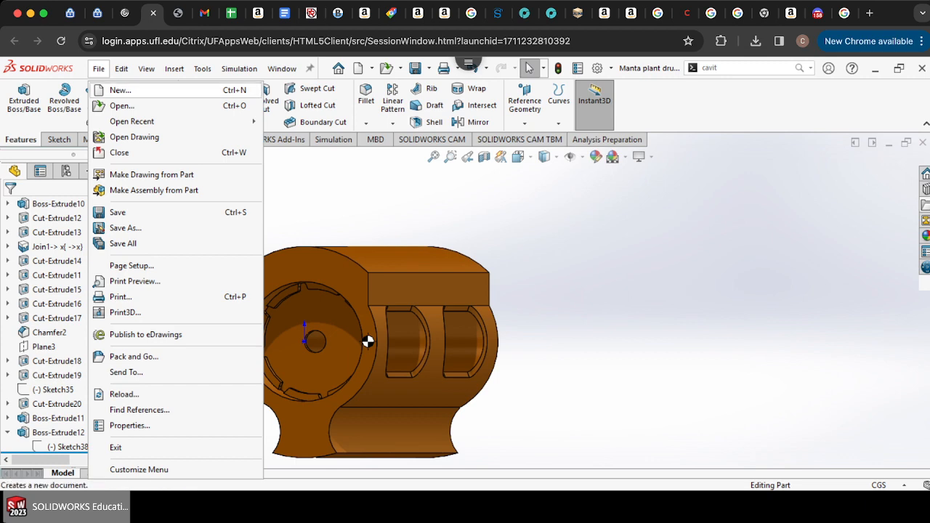
left_click(122, 105)
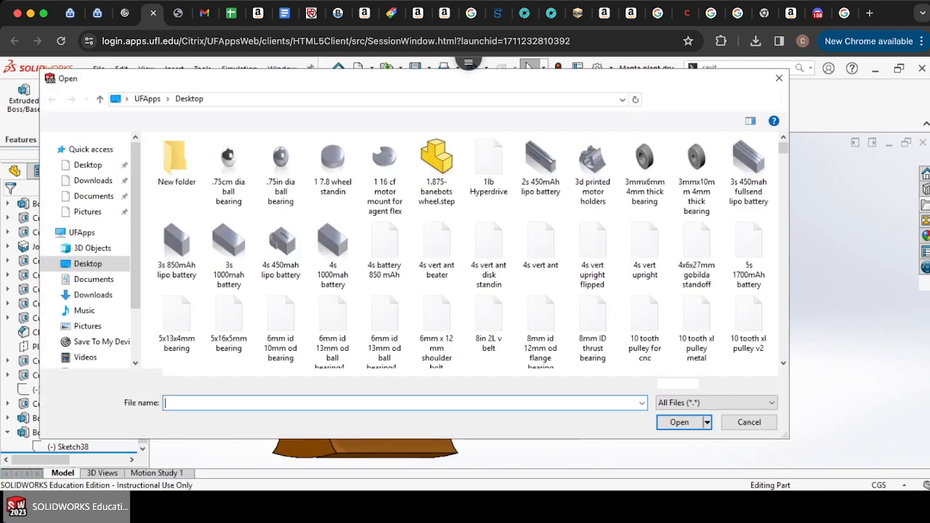
left_click(709, 98)
type("silent")
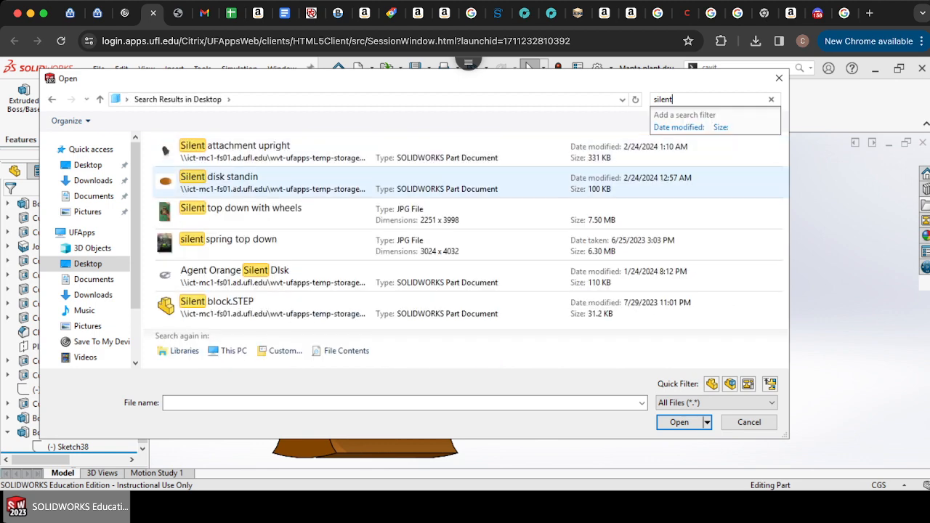
left_click(312, 276)
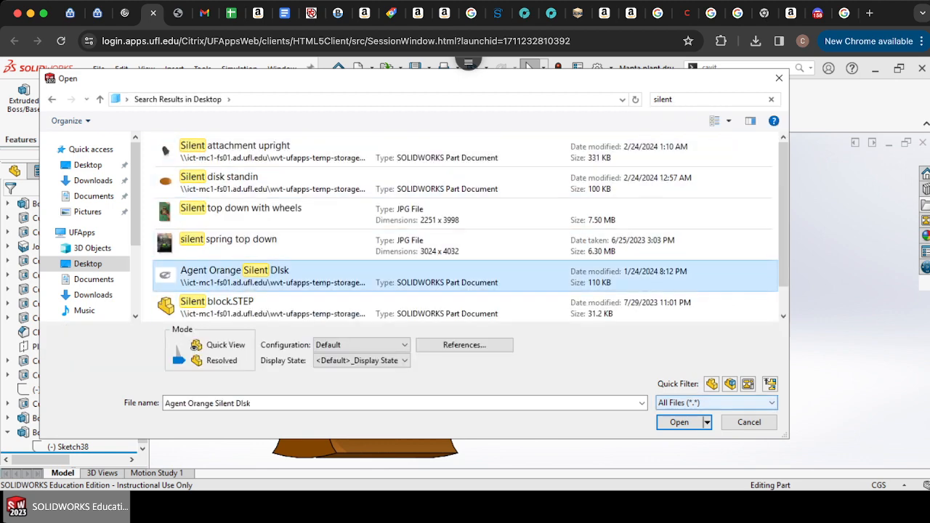
left_click(680, 422)
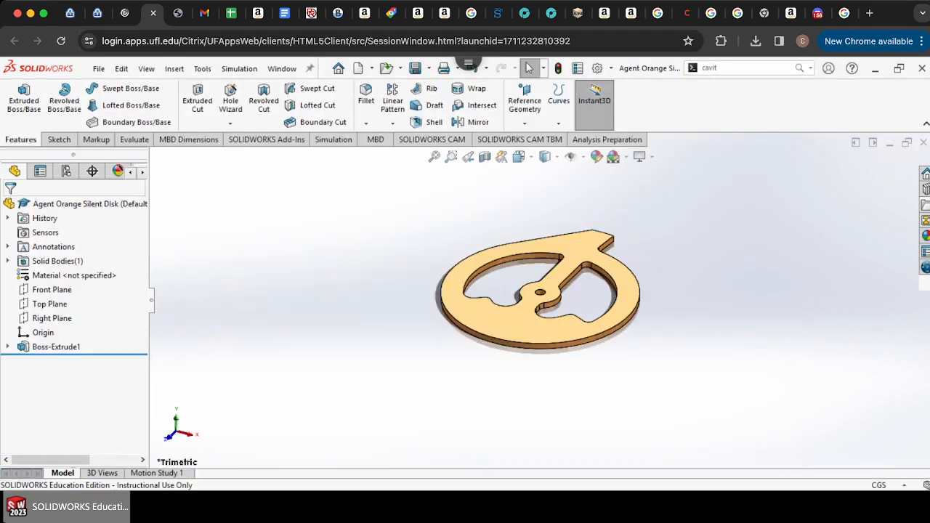
Step: Rotate the disk to view it from several angles
key("Down")
key("Down")
key("Down")
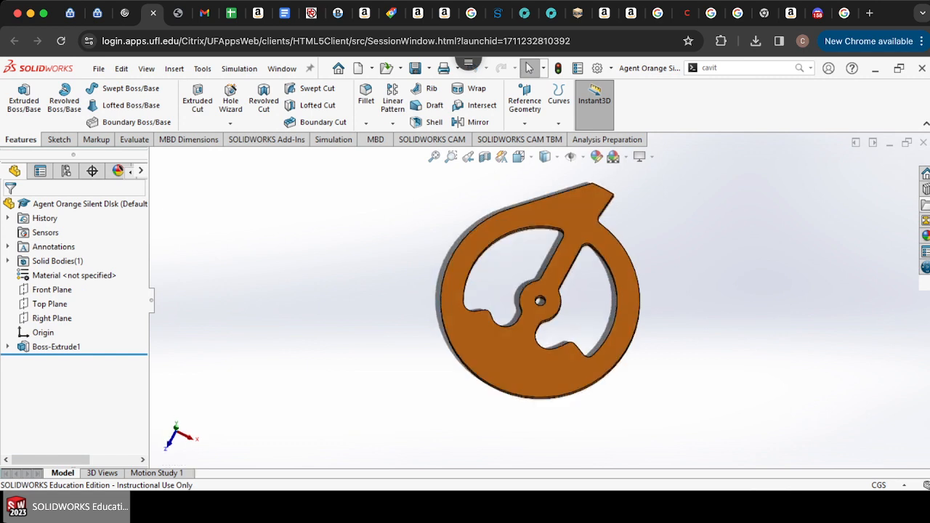
key("Down")
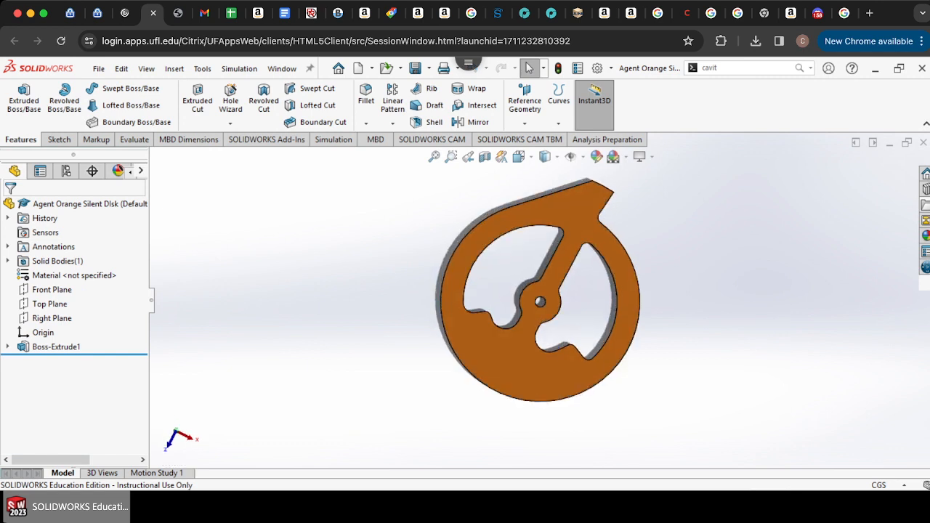
key("Up")
key("Up")
key("Up")
key("Up")
key("Up")
key("Up")
key("Up")
key("Up")
key("Up")
key("Up")
key("Up")
key("Up")
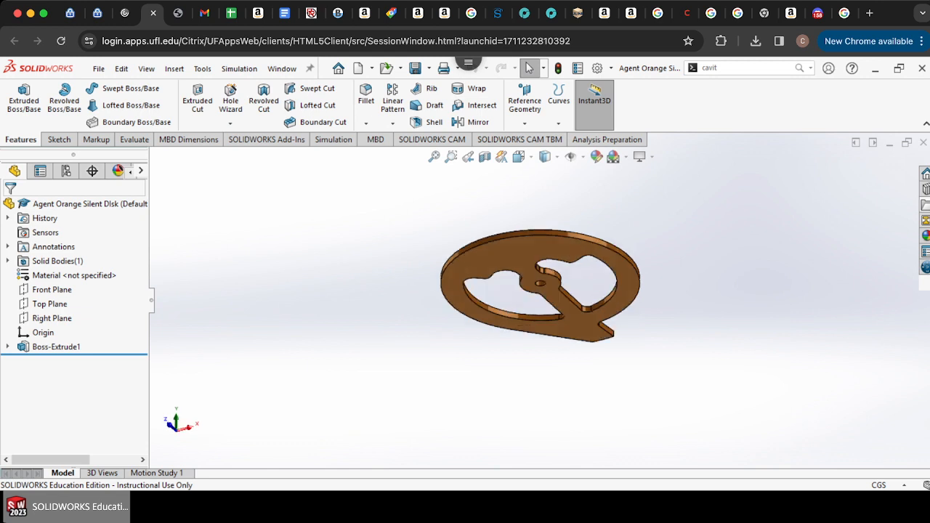
key("Up")
key("Up")
key("Up")
key("Up")
key("Up")
key("Up")
key("Up")
key("Up")
key("Up")
key("Up")
key("Up")
key("Up")
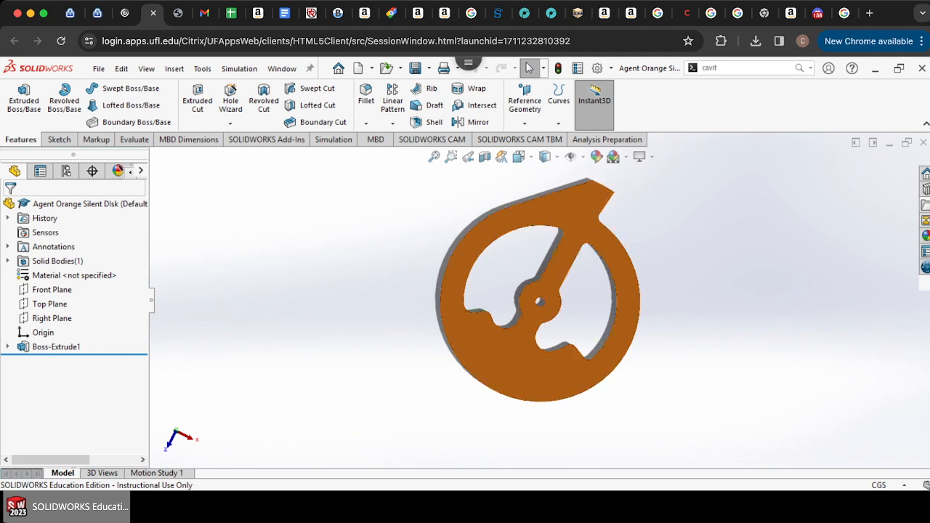
Step: Save the disk as a copy named demo disk 2, opening it while keeping the original open
left_click(98, 68)
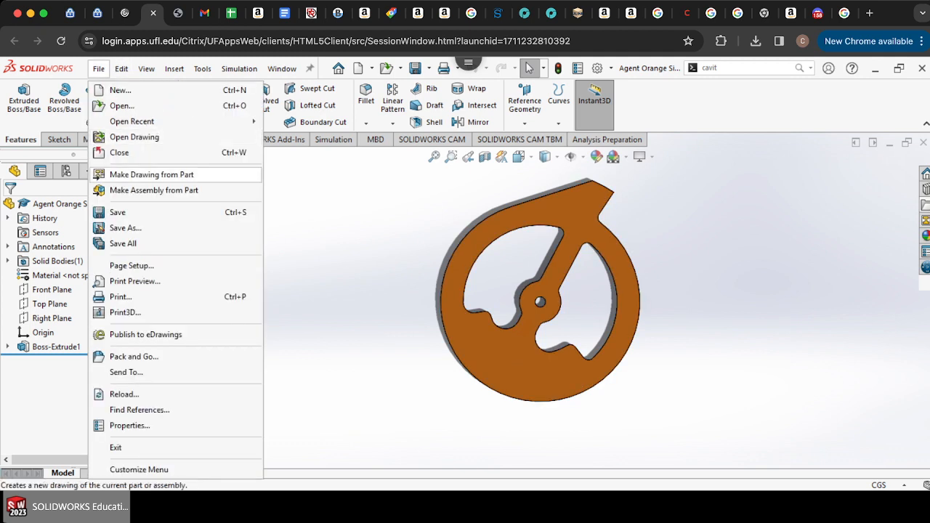
left_click(146, 212)
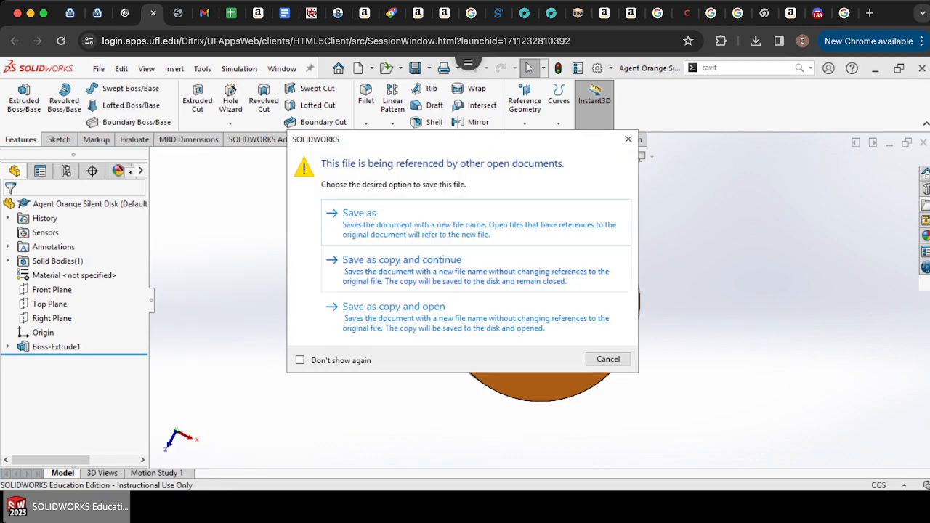
left_click(476, 317)
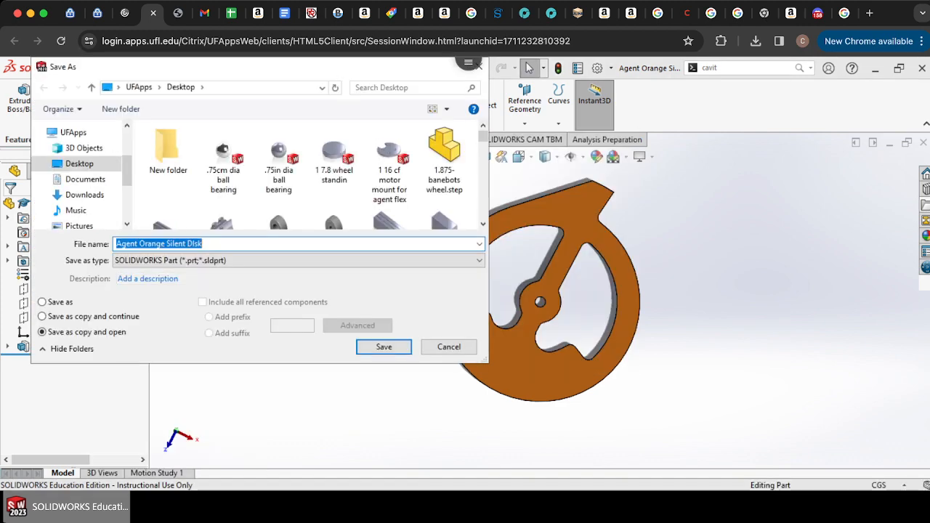
type("demo disk 2")
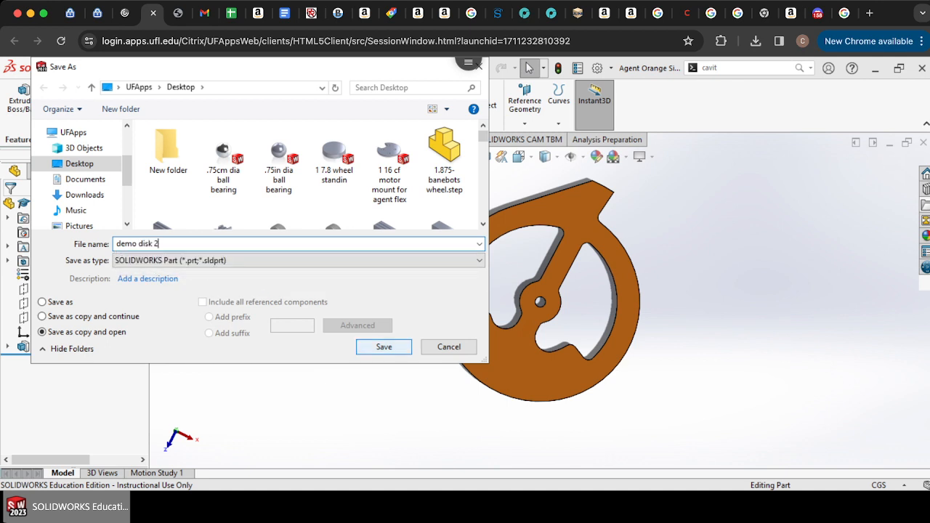
key("Return")
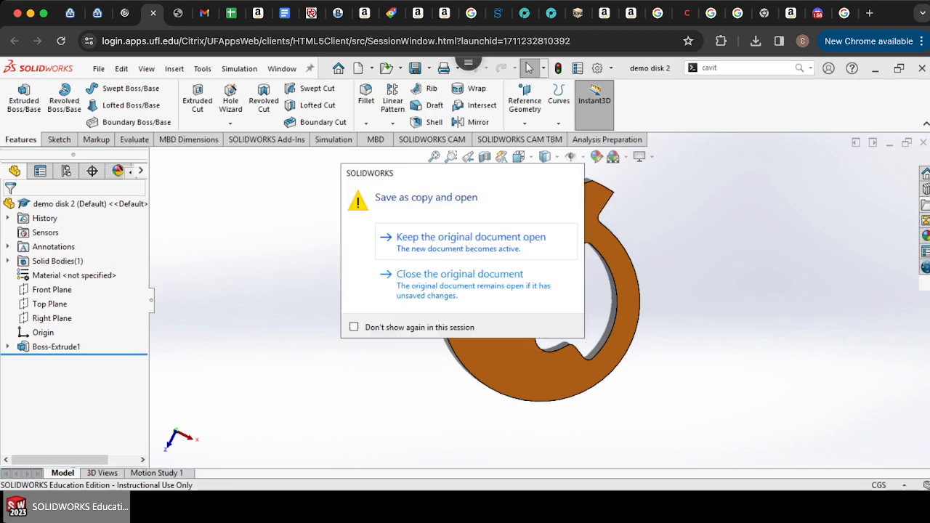
left_click(472, 283)
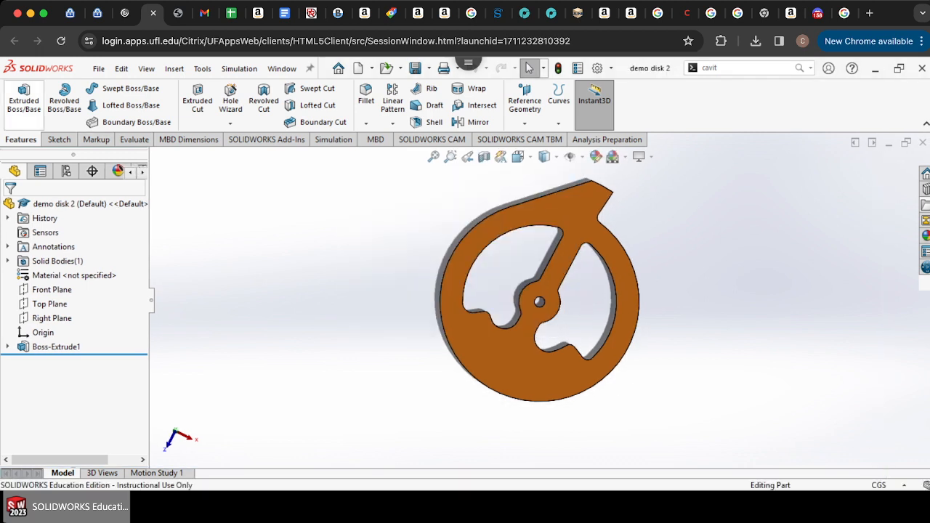
Step: Sketch a circle of about 6.37 cm radius centred on the disk's hub on its front face
left_click(59, 140)
left_click(18, 95)
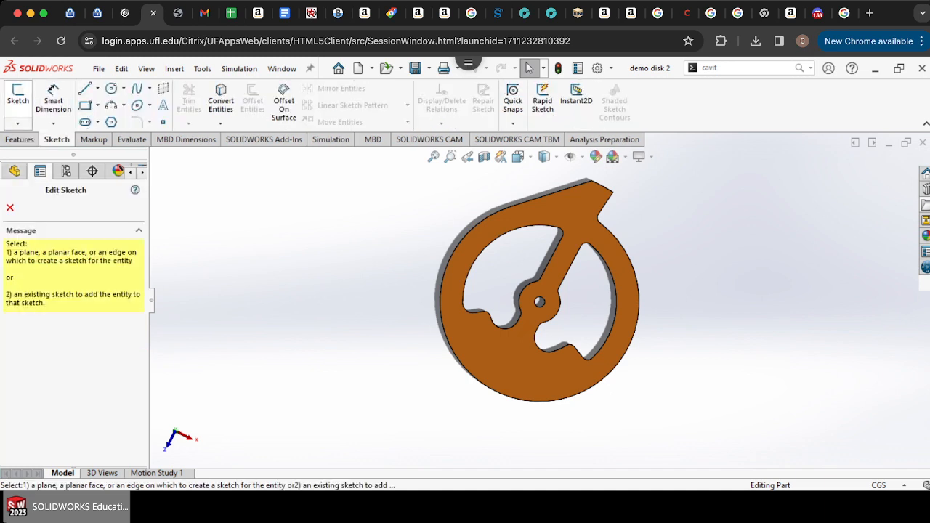
left_click(545, 204)
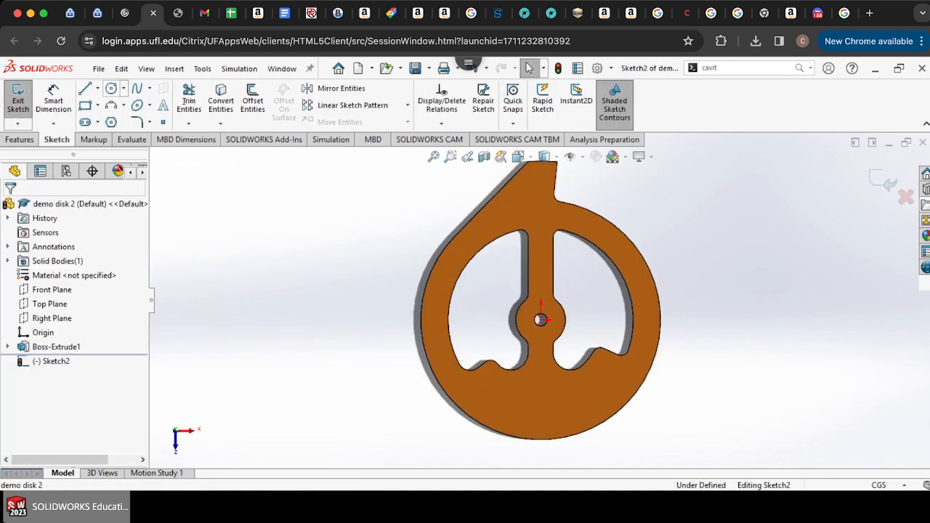
left_click(111, 89)
left_click(540, 319)
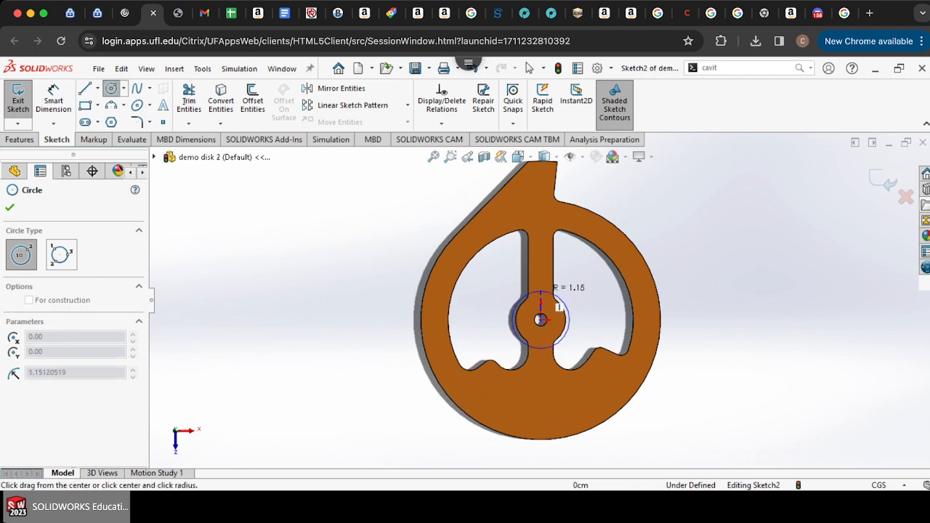
scroll(545, 192, "up", 5)
scroll(547, 222, "down", 5)
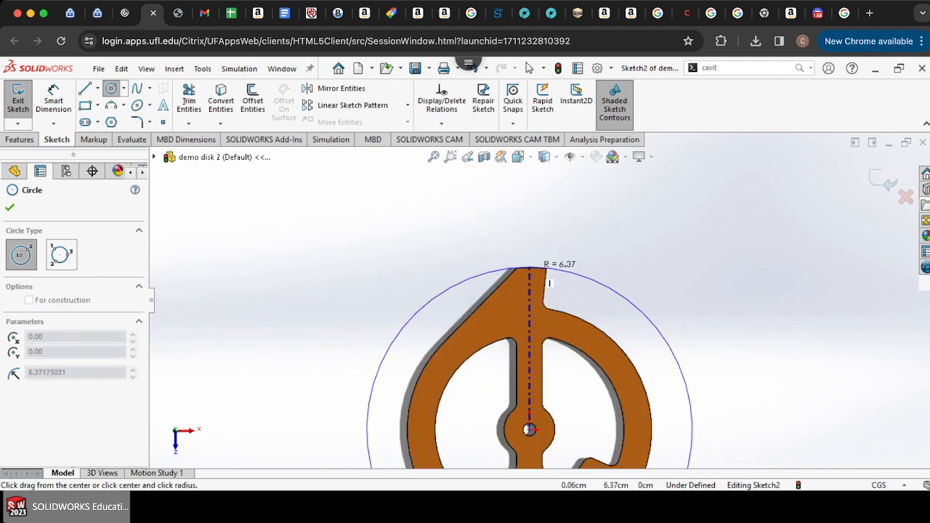
left_click(558, 284)
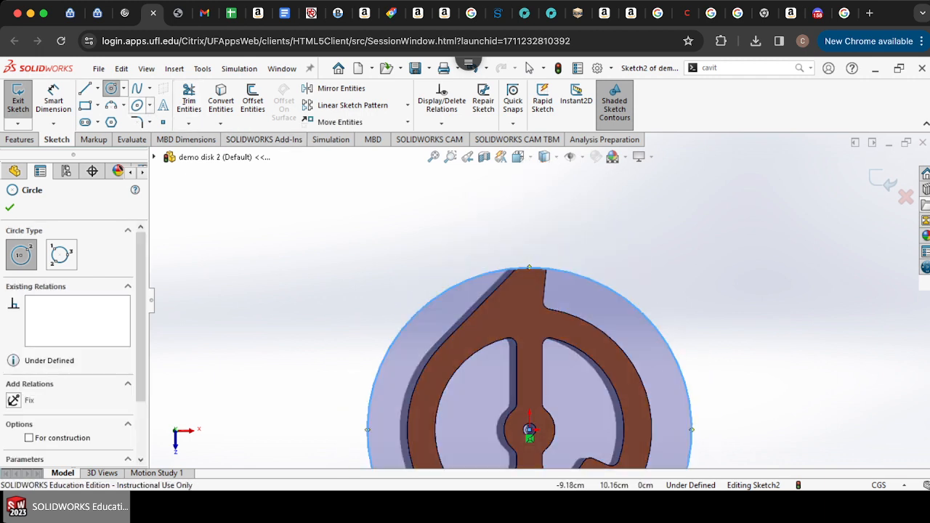
left_click(529, 68)
left_click(18, 99)
Step: Start a new sketch on the disk face and draw four concentric circles at the hub: hub edge, ring inner edge, ring outer edge, and beyond the disk
scroll(540, 297, "up", 5)
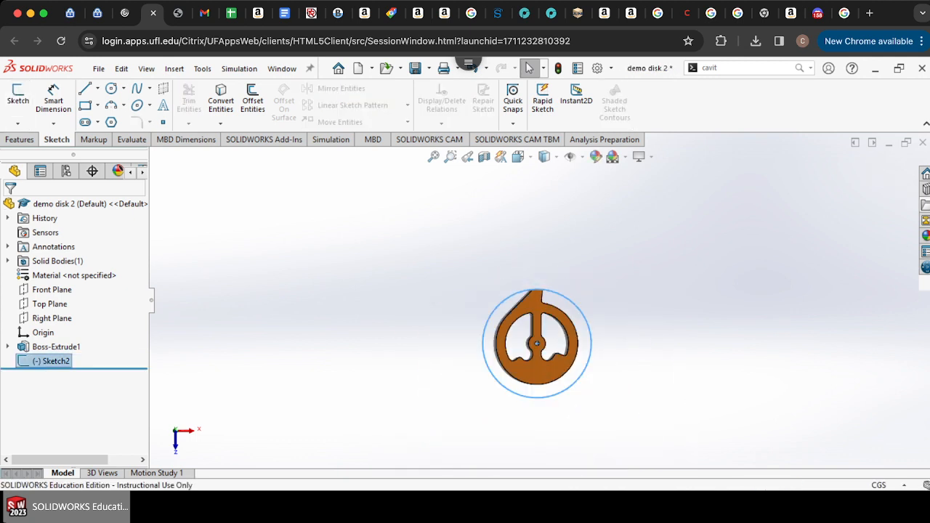
left_click(609, 338)
scroll(579, 349, "down", 6)
left_click(561, 351)
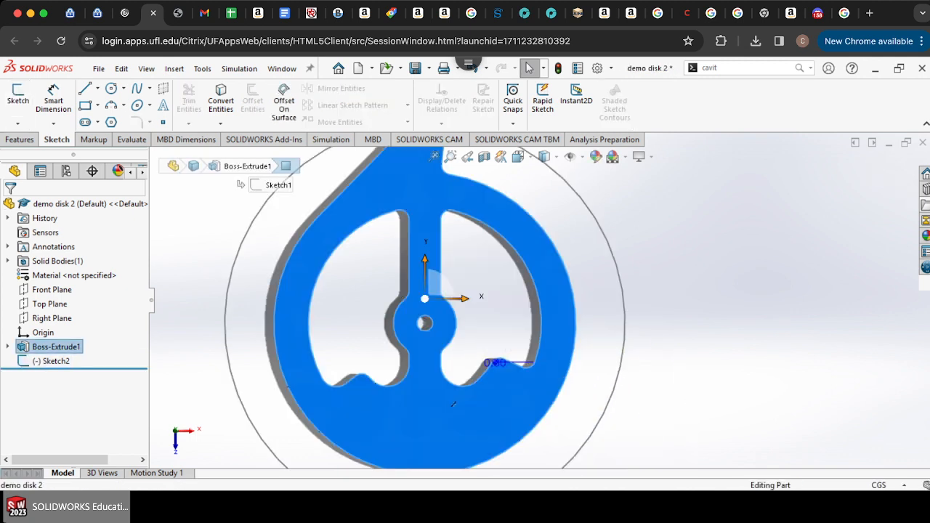
left_click(19, 99)
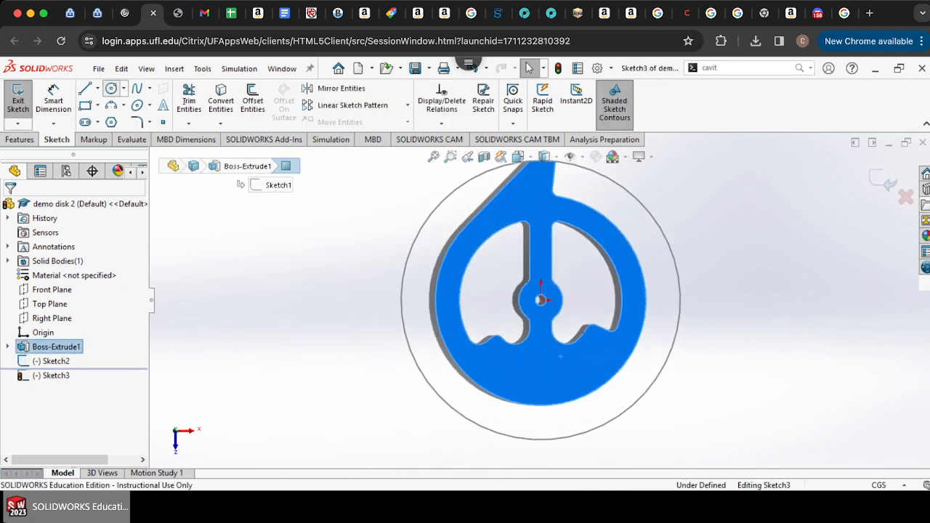
left_click(112, 88)
scroll(538, 300, "down", 6)
left_click(538, 300)
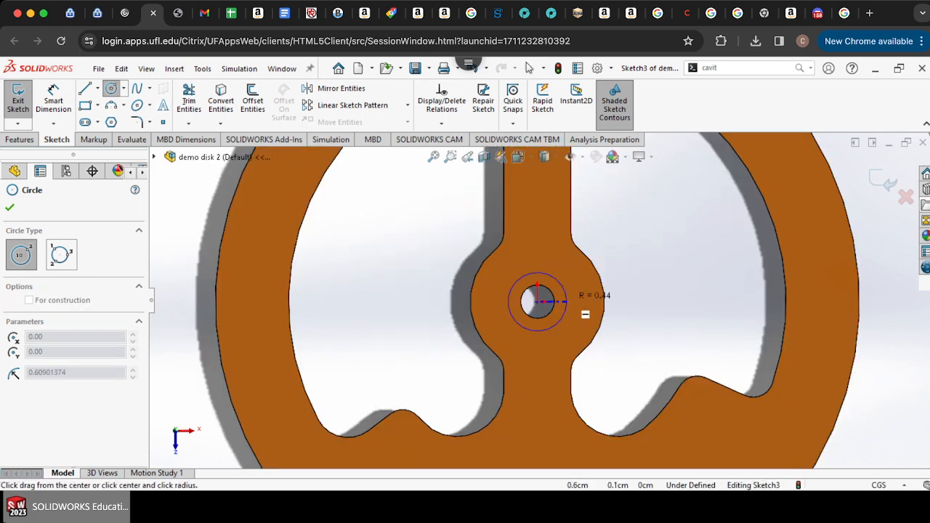
left_click(605, 302)
left_click(539, 301)
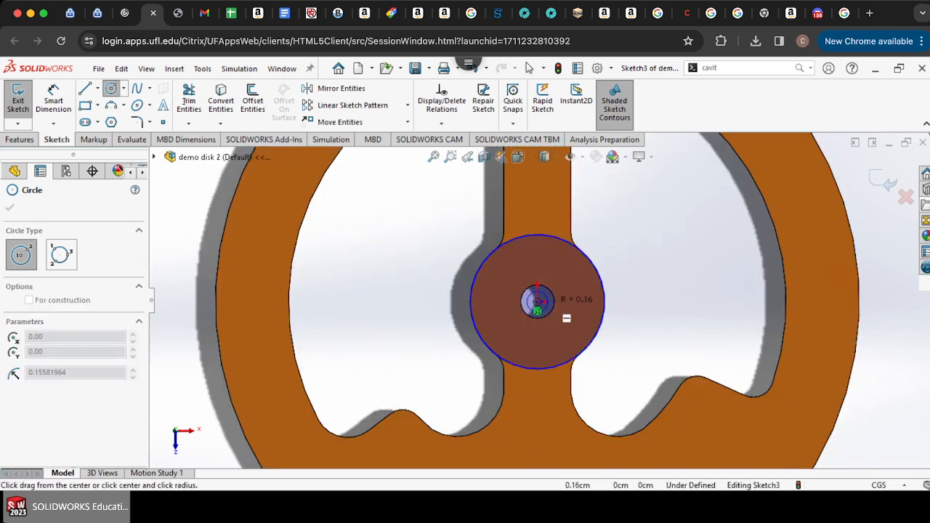
scroll(539, 301, "up", 5)
left_click(639, 284)
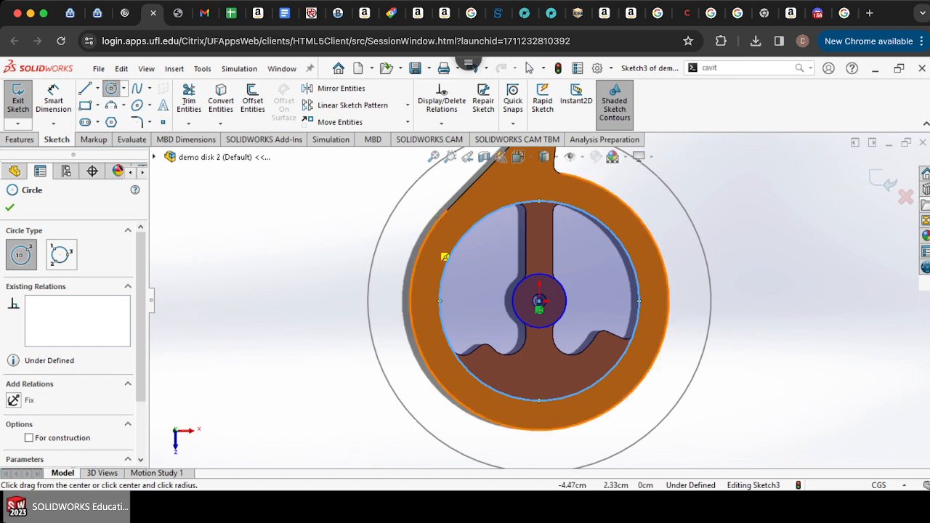
left_click(538, 300)
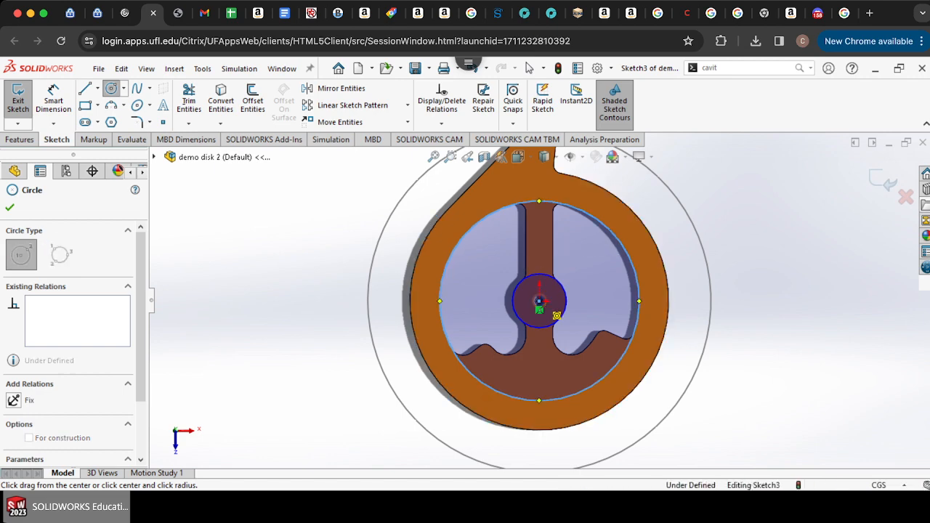
left_click(669, 246)
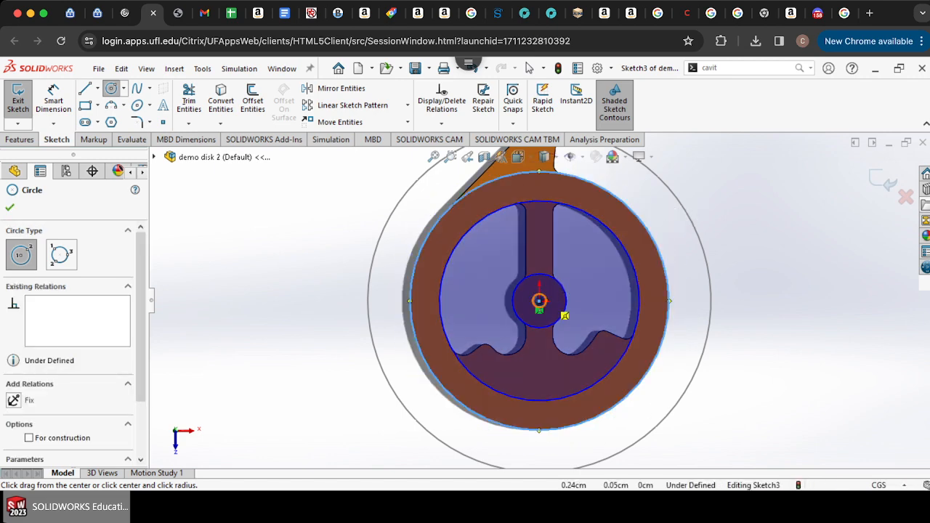
left_click(538, 300)
left_click(740, 248)
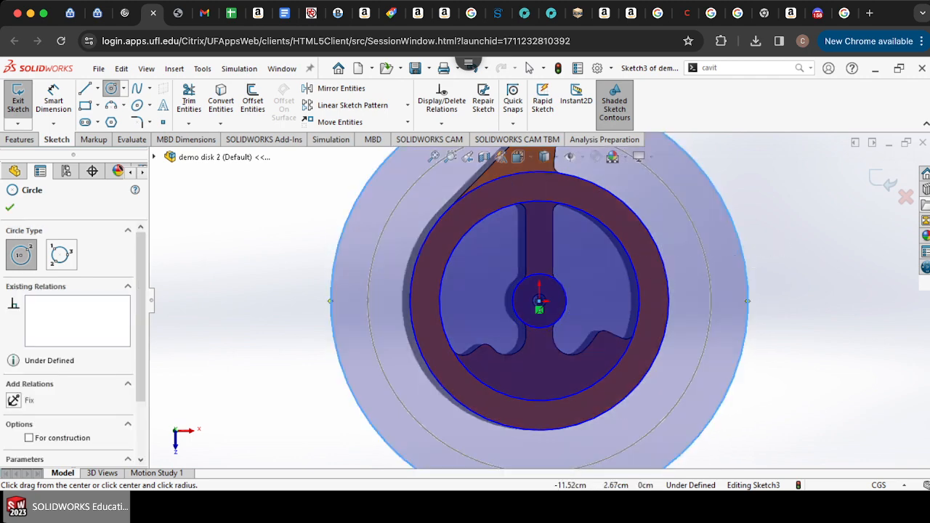
Step: Cut-extrude the spoke and outer regions Through All - Both, keeping all bodies
left_click(19, 139)
left_click(197, 100)
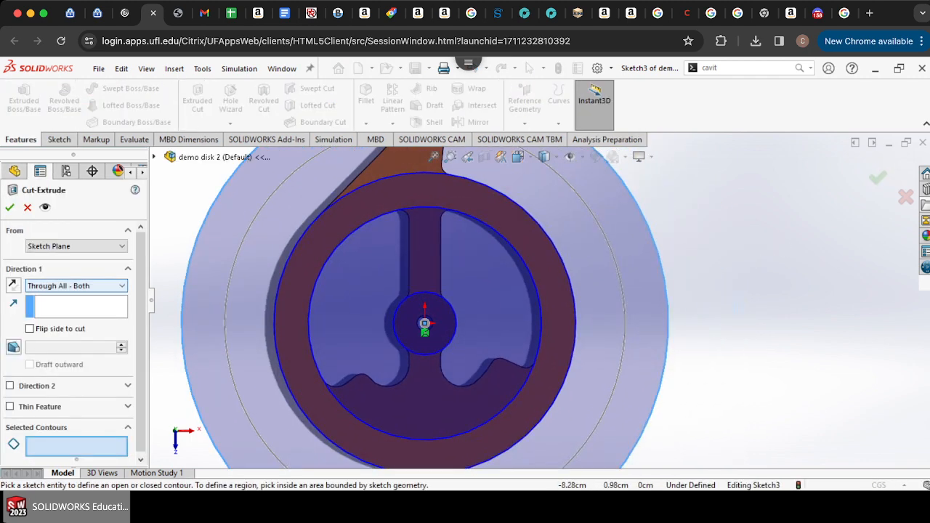
left_click(77, 286)
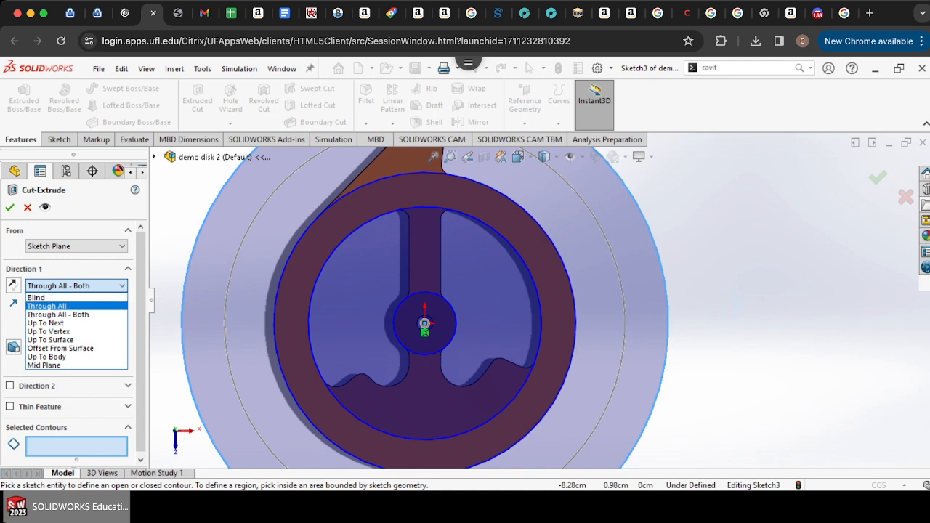
left_click(66, 315)
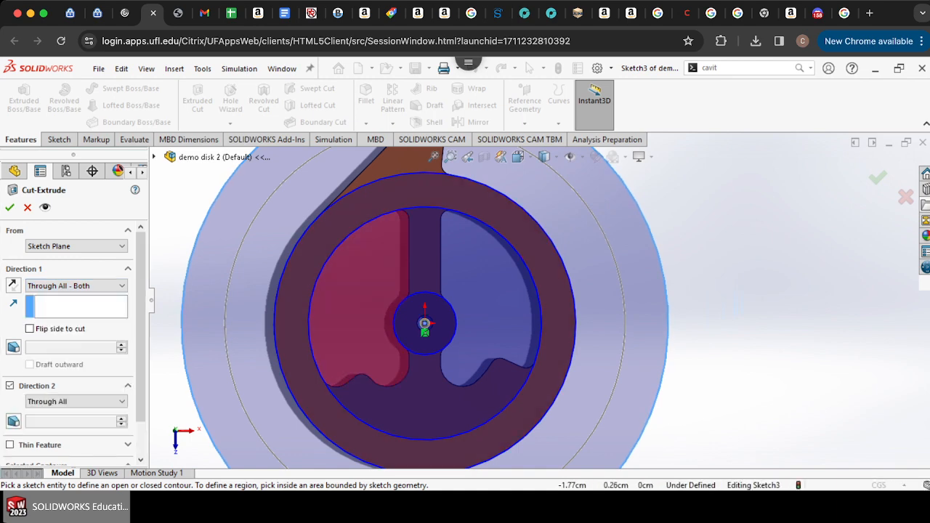
left_click(356, 298)
left_click(487, 298)
left_click(421, 266)
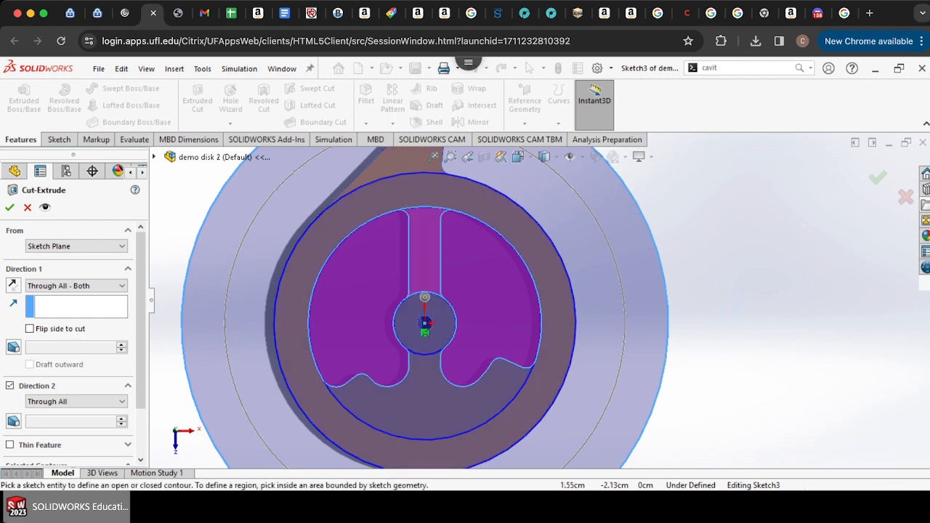
left_click(435, 411)
left_click(262, 316)
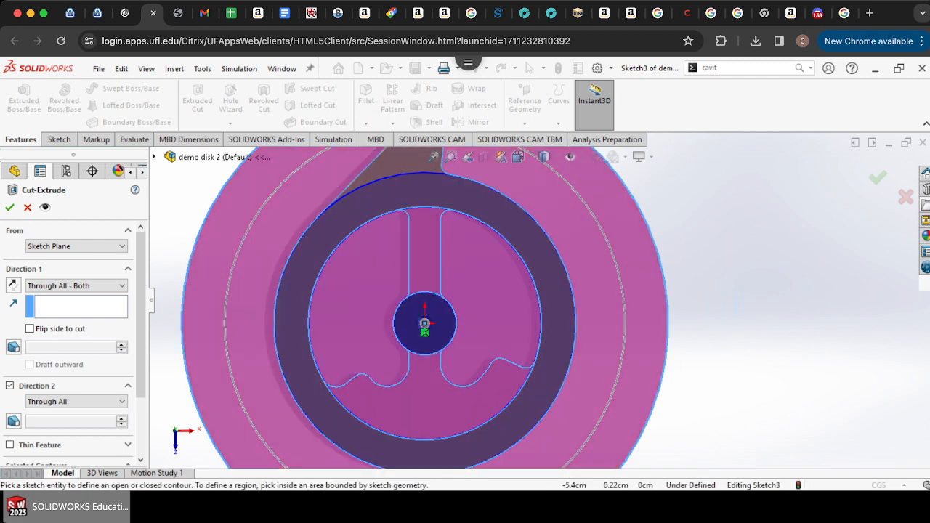
left_click(9, 207)
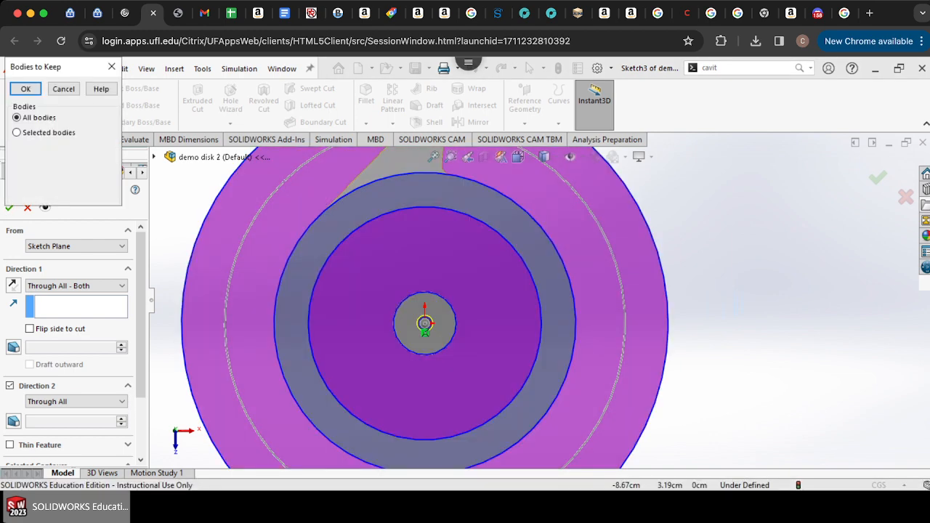
key("Return")
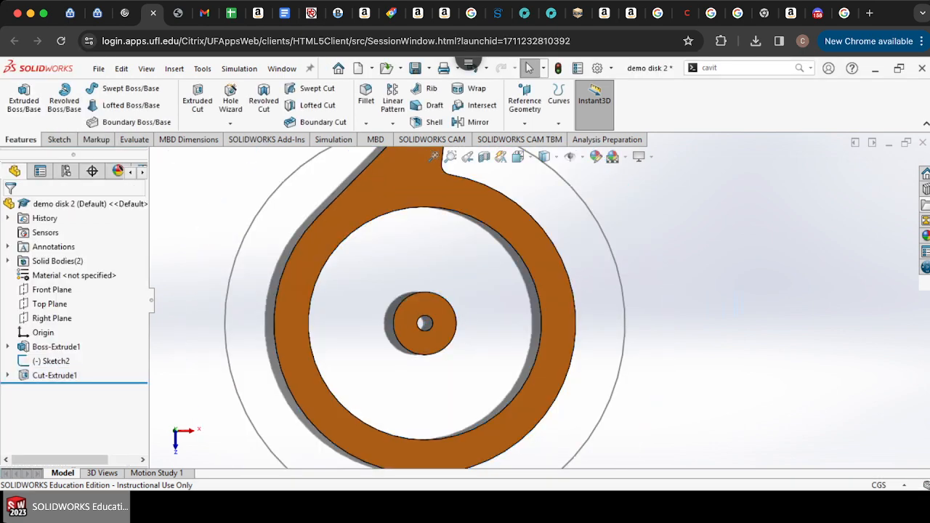
Step: Try editing the first cut's selected regions, then undo the edit
left_click(434, 156)
scroll(536, 243, "down", 5)
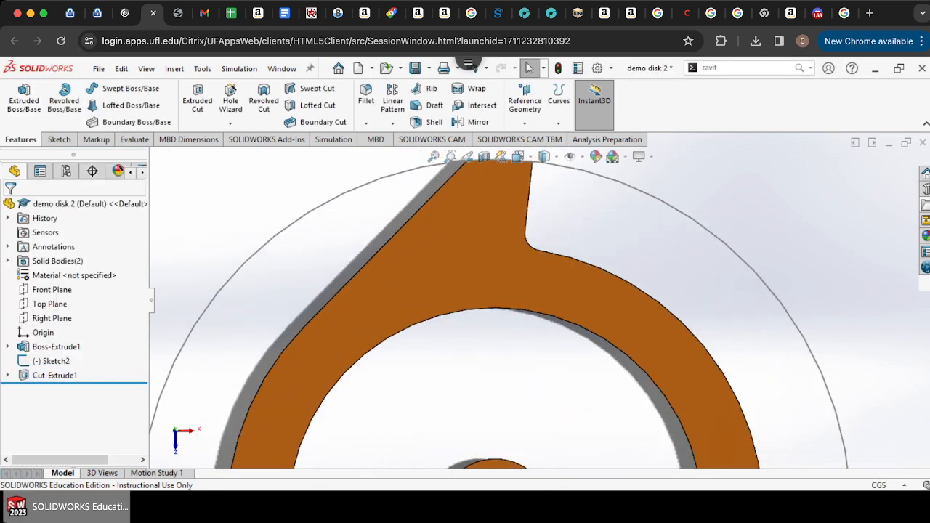
left_click(8, 375)
right_click(31, 375)
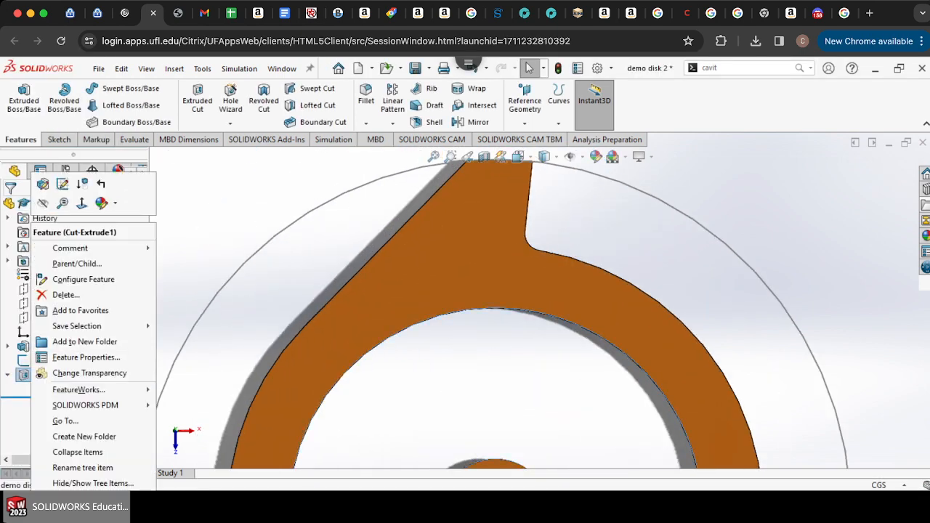
left_click(43, 184)
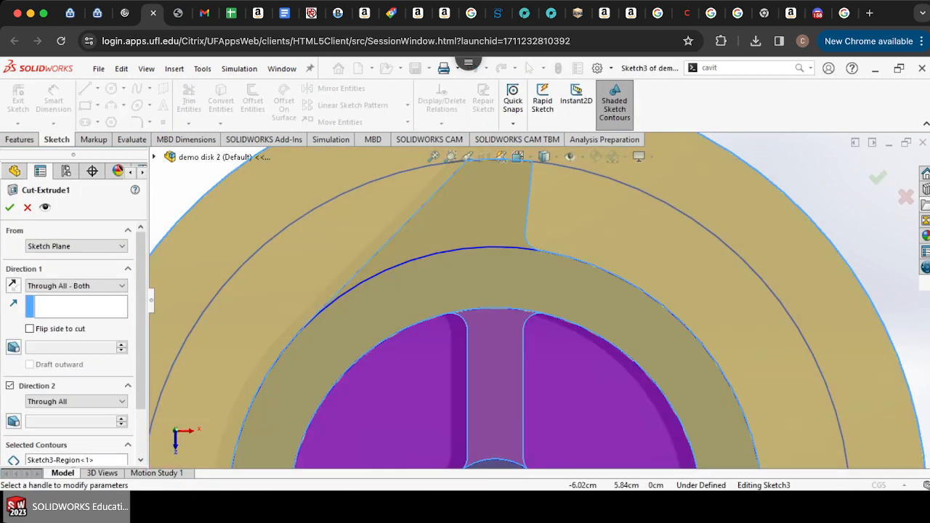
left_click(10, 207)
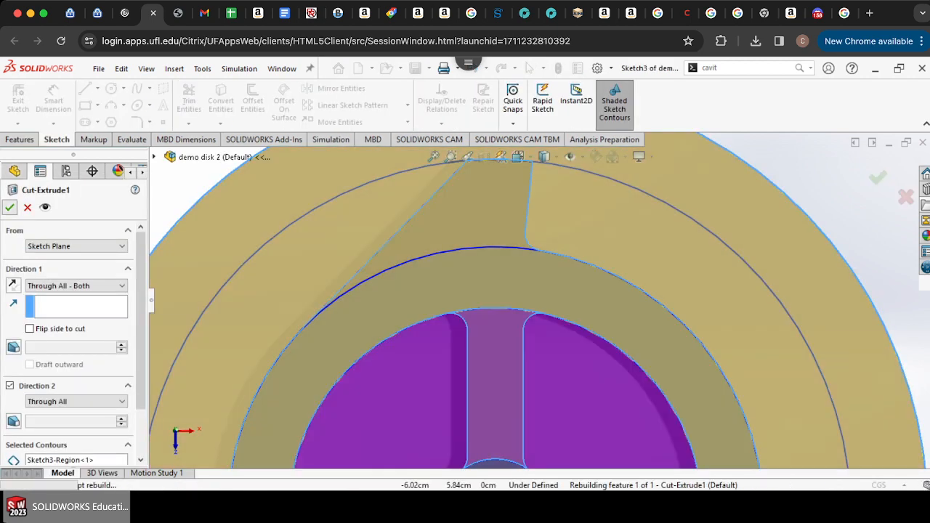
scroll(540, 301, "up", 1)
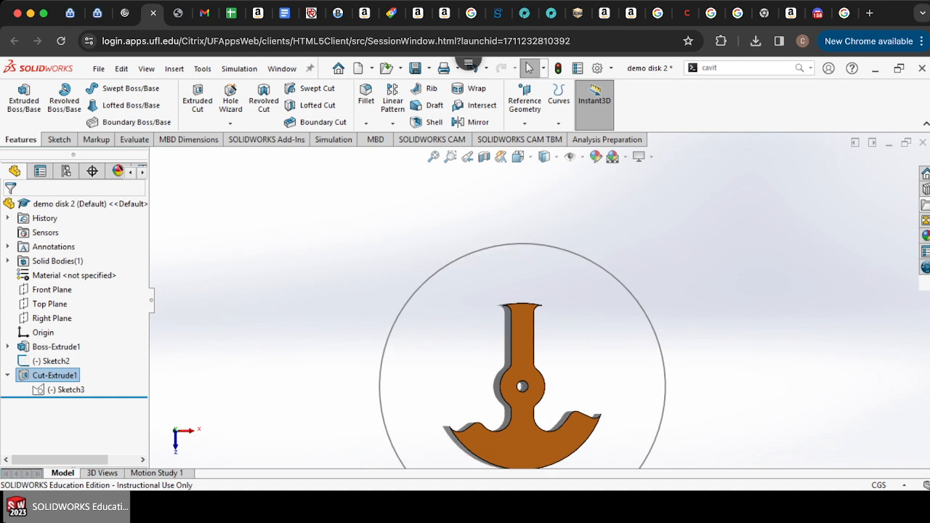
scroll(552, 401, "down", 6)
scroll(552, 401, "up", 5)
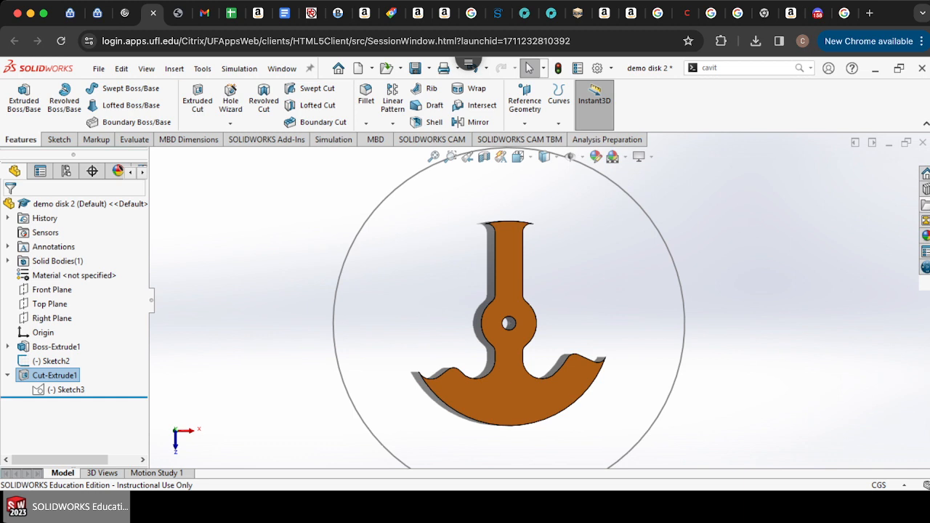
key("ctrl+z")
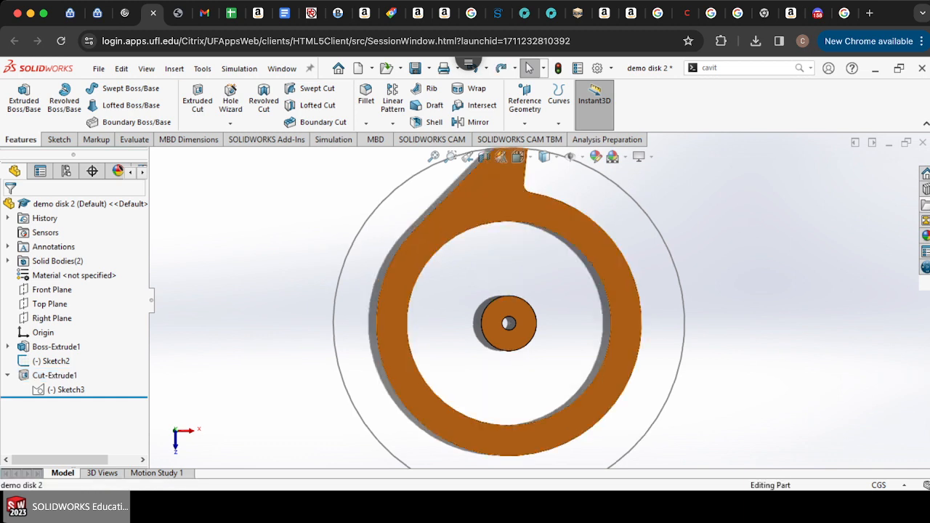
Step: Sketch two concentric circles at the hub on the disk face, about 5.01 cm radius and one beyond the disk
left_click(517, 209)
left_click(58, 140)
left_click(18, 100)
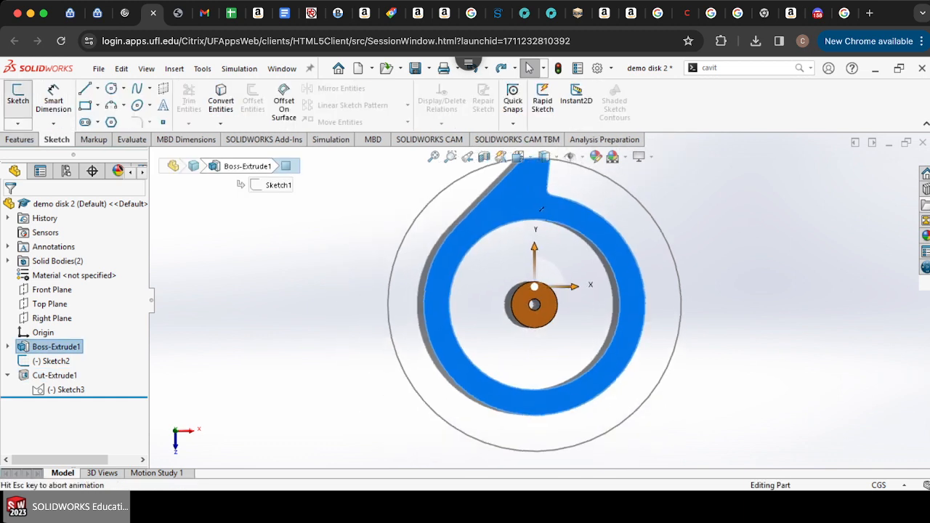
left_click(111, 88)
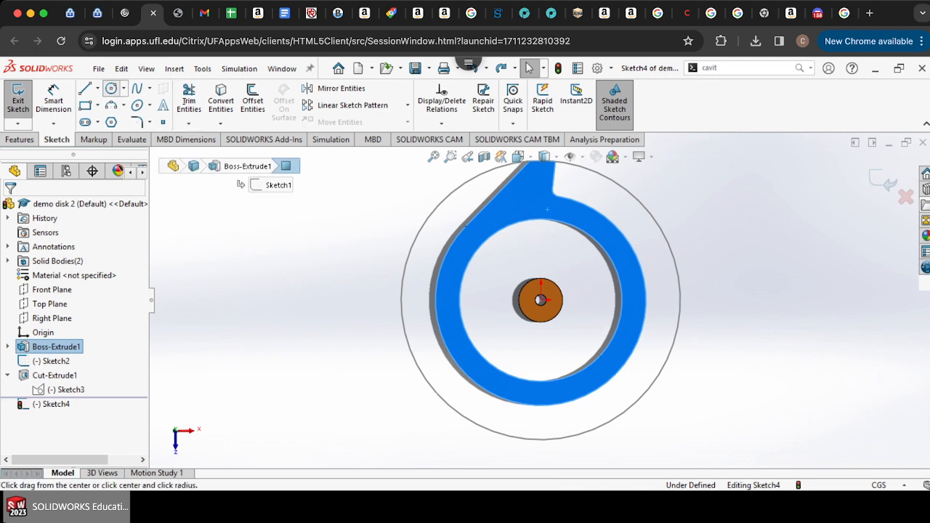
left_click(561, 316)
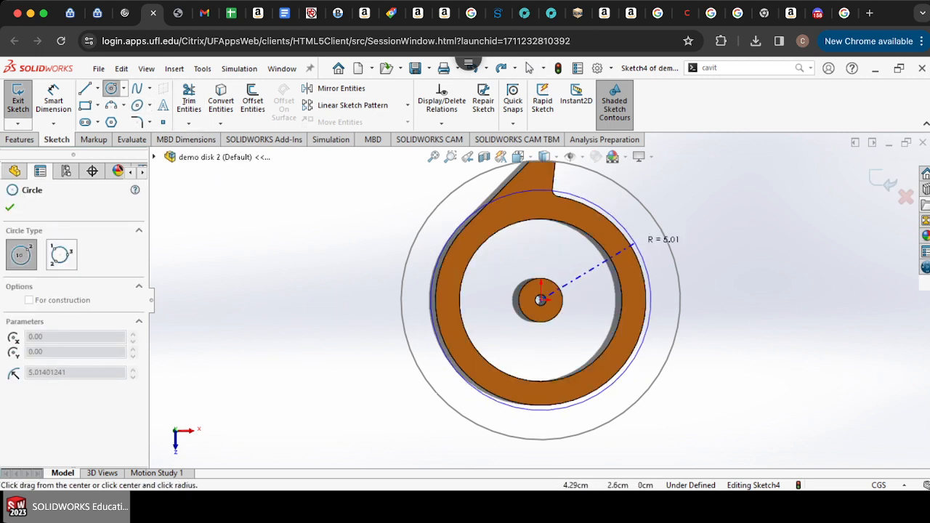
left_click(630, 247)
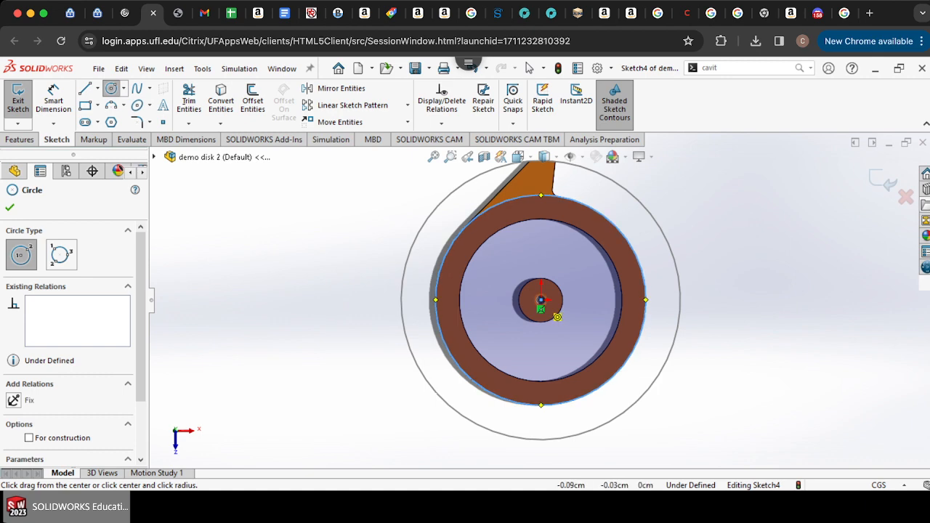
left_click(540, 299)
left_click(727, 241)
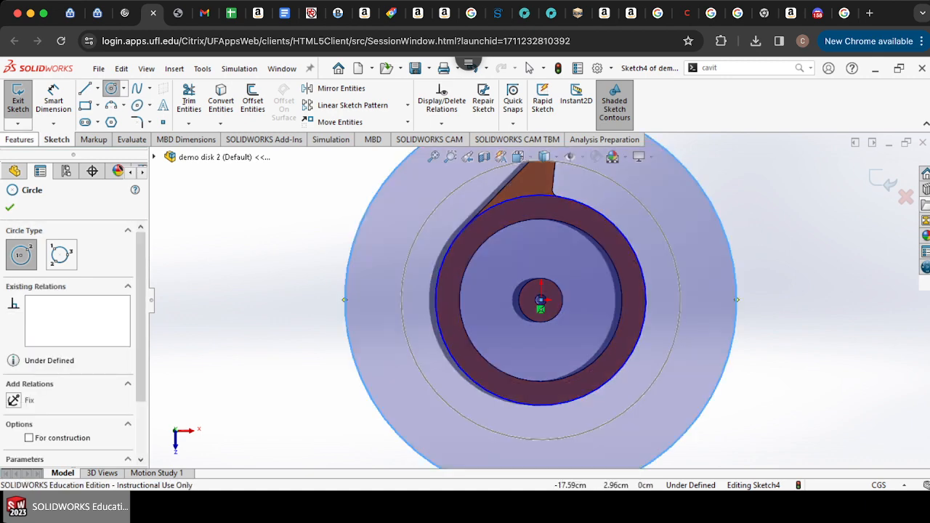
Step: Cut-extrude the region between the two new circles to remove the disk's tooth
left_click(19, 139)
left_click(197, 100)
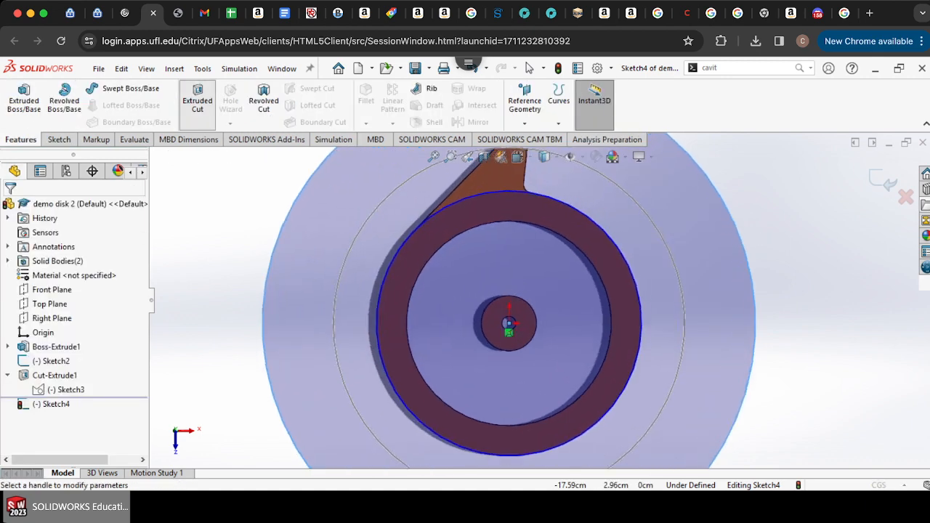
left_click(9, 207)
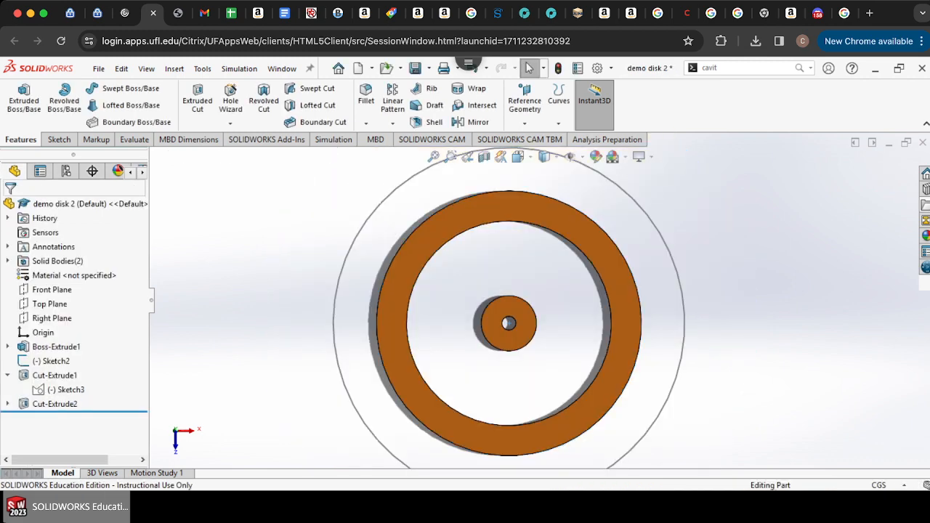
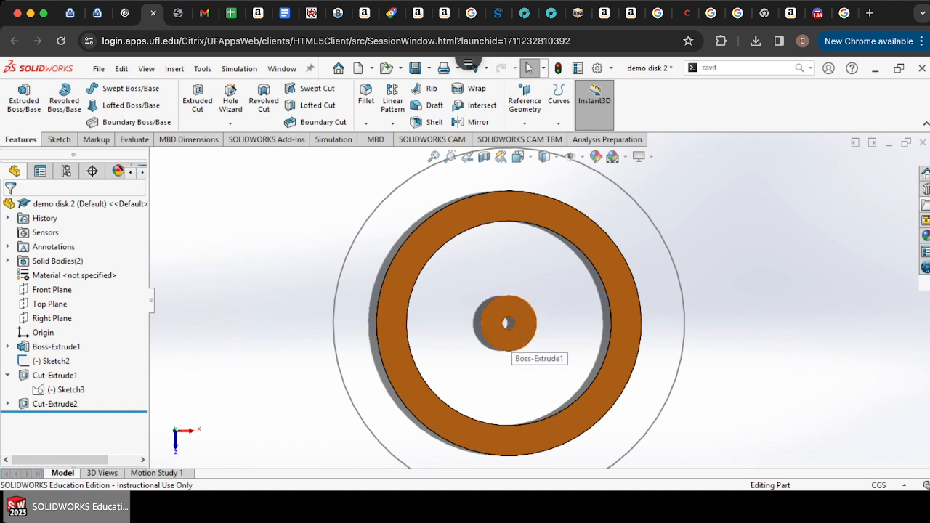
Step: Start a sketch on the disk's ring face and draw a vertical line from the hub's edge up to the ring's inner edge
scroll(502, 352, "down", 3)
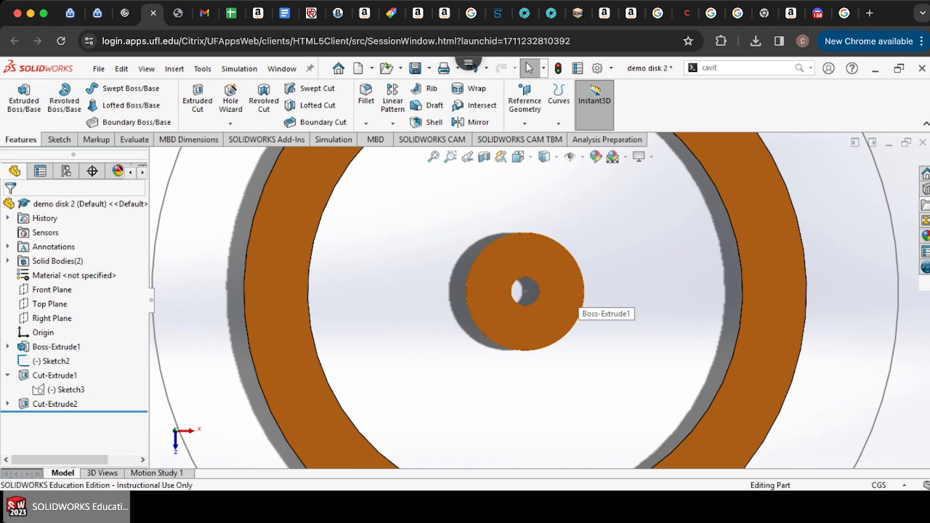
scroll(540, 299, "up", 3)
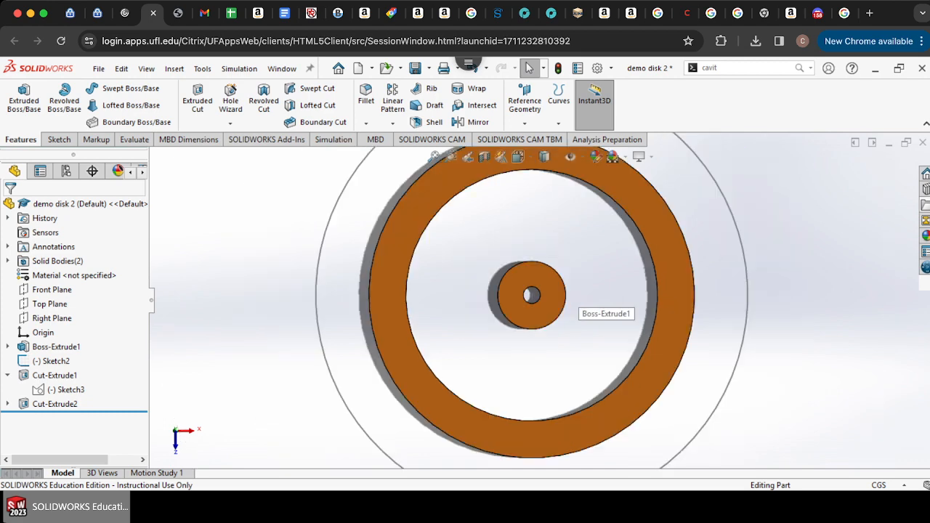
scroll(540, 300, "up", 4)
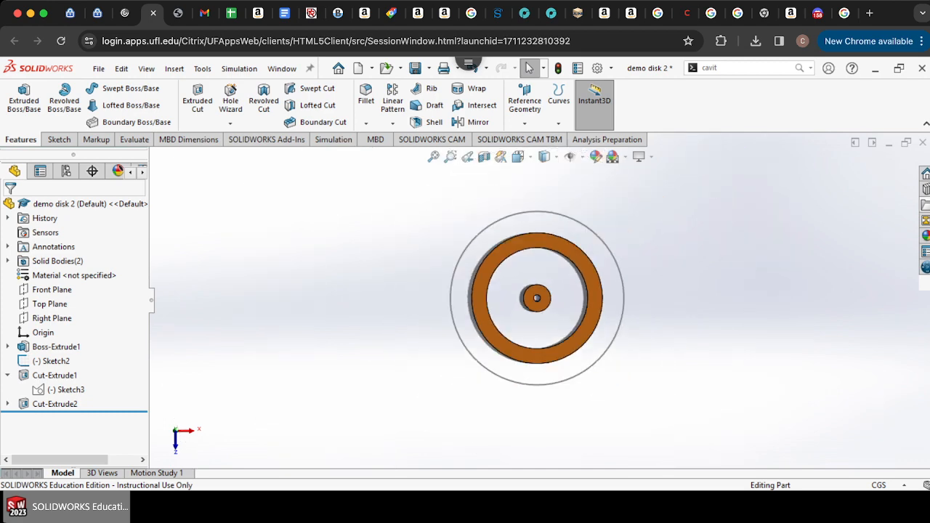
scroll(537, 301, "down", 5)
scroll(538, 301, "up", 5)
scroll(538, 303, "down", 5)
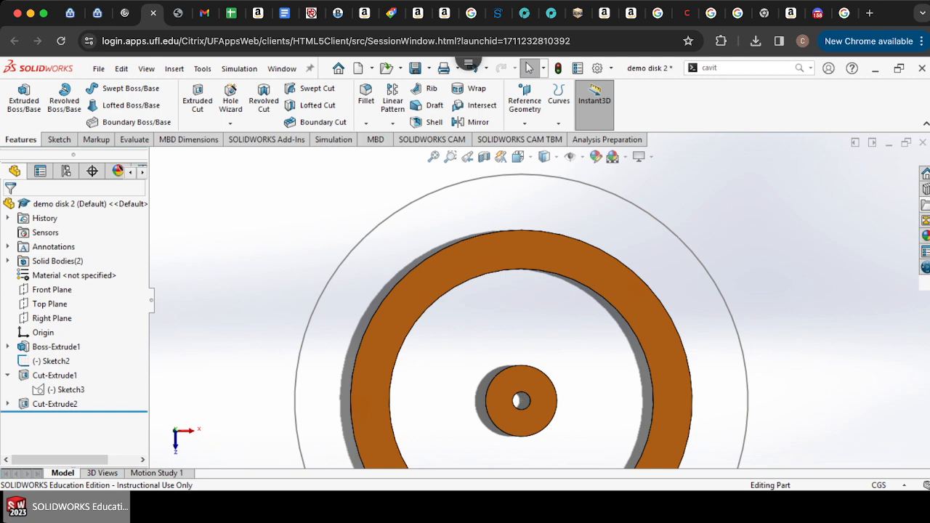
left_click(501, 247)
left_click(59, 140)
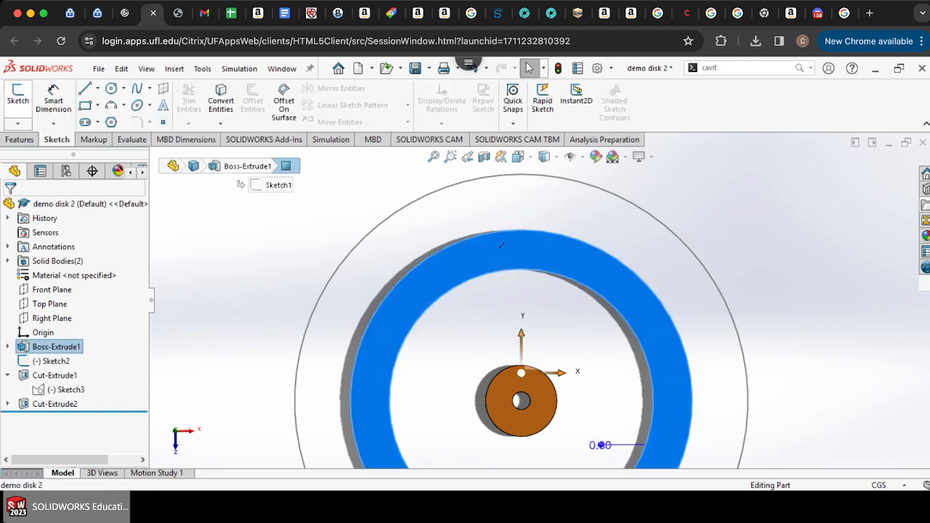
left_click(18, 100)
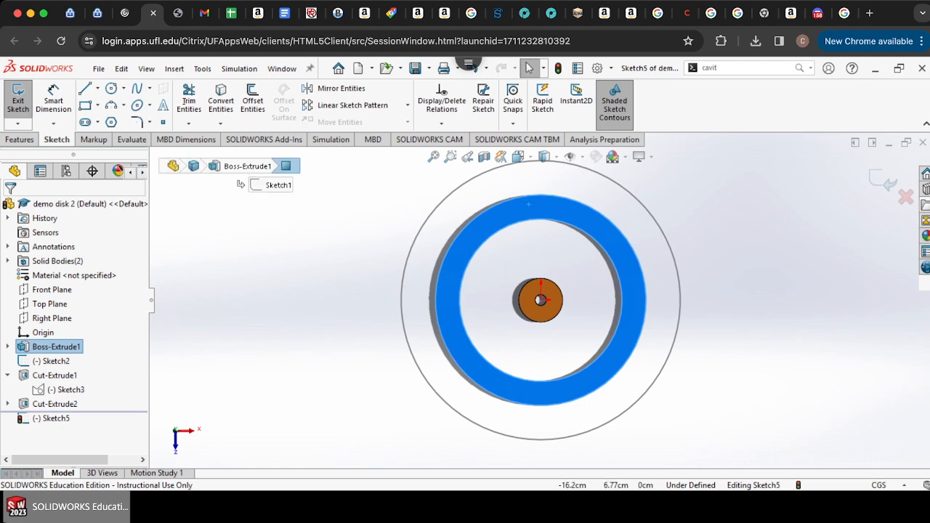
key("l")
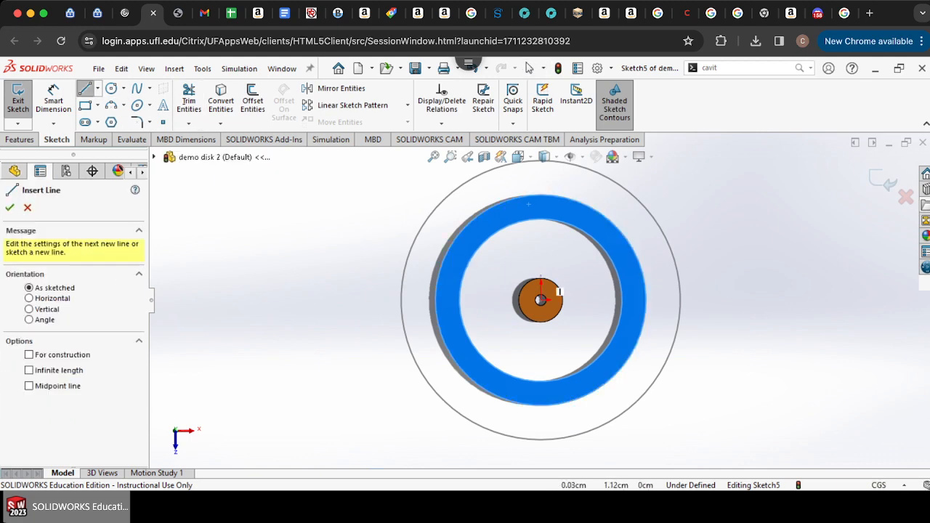
scroll(559, 292, "down", 5)
scroll(537, 308, "up", 5)
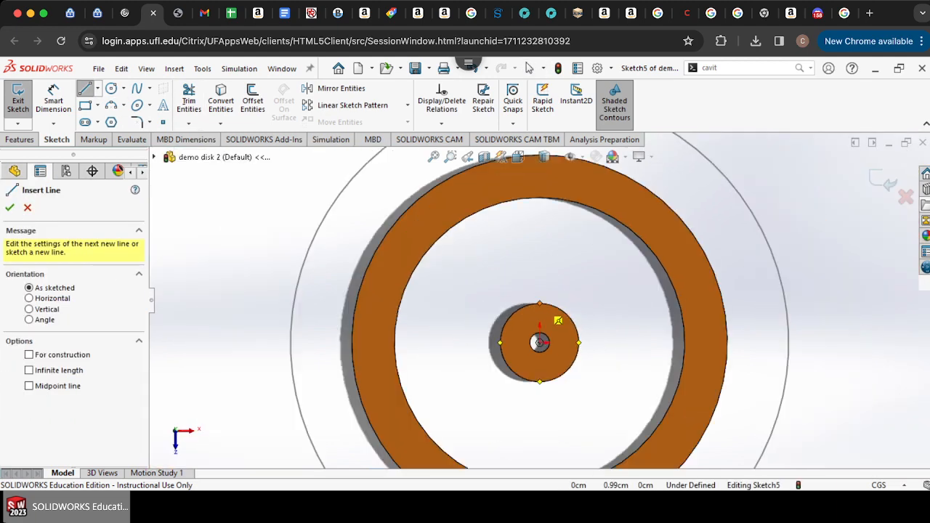
left_click(539, 303)
left_click(540, 197)
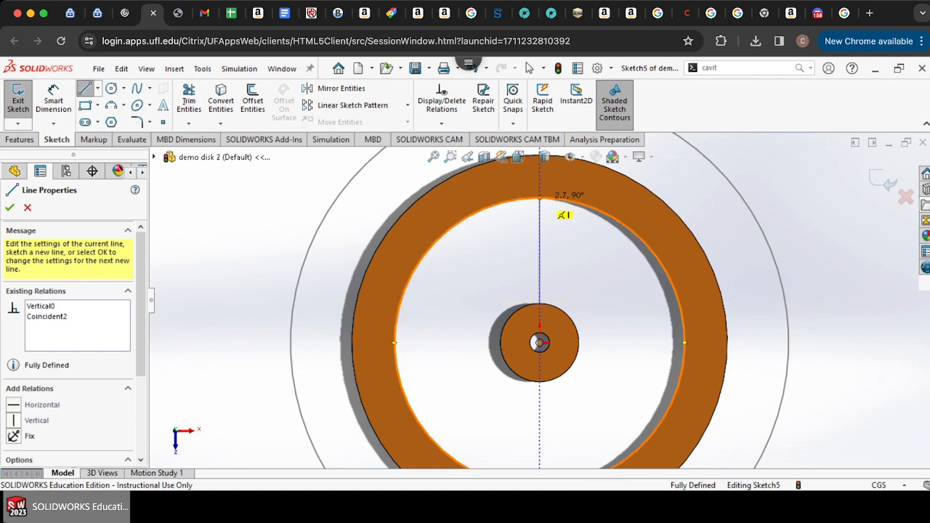
Step: Offset the vertical line 0.40 cm bi-directionally to create two parallel lines on either side
left_click(252, 102)
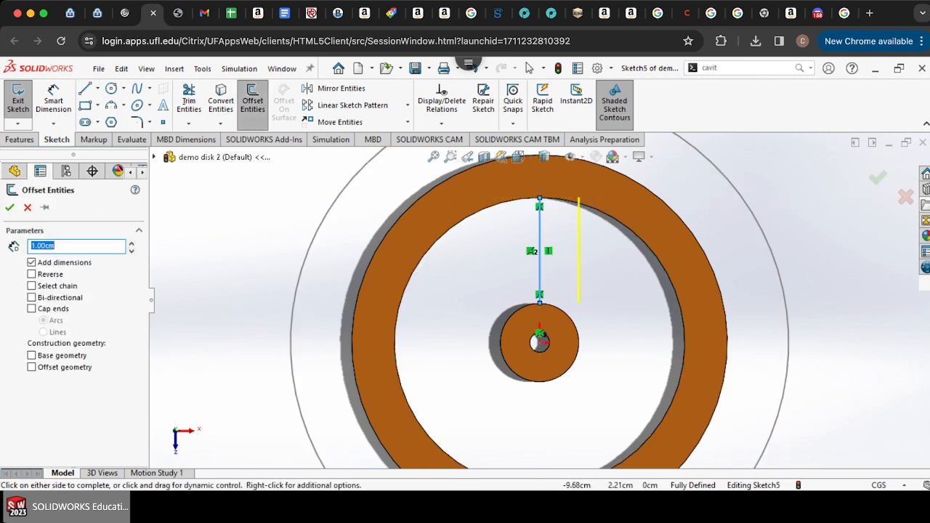
type("0.25")
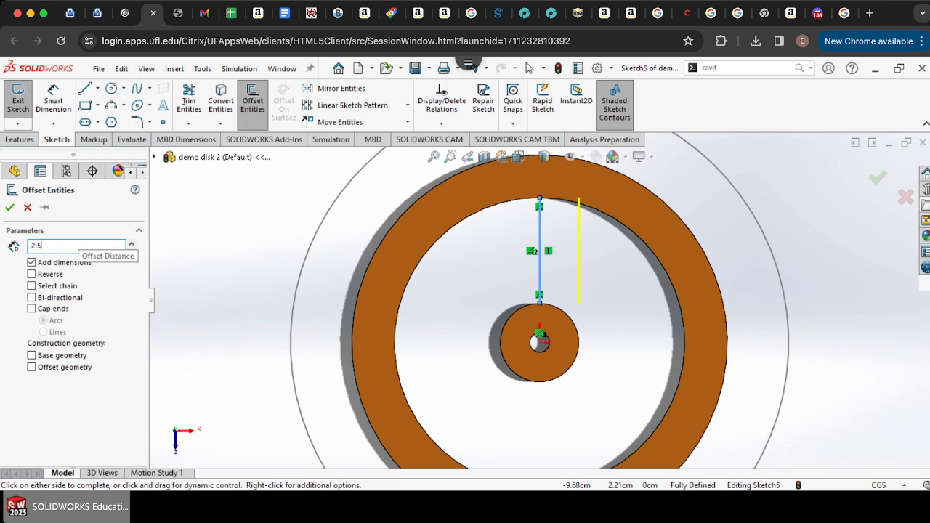
key("Return")
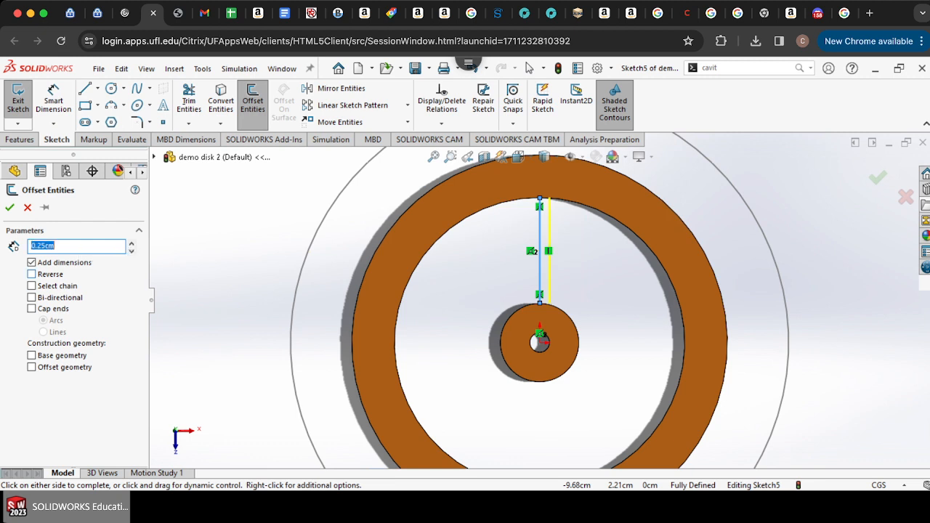
left_click(32, 298)
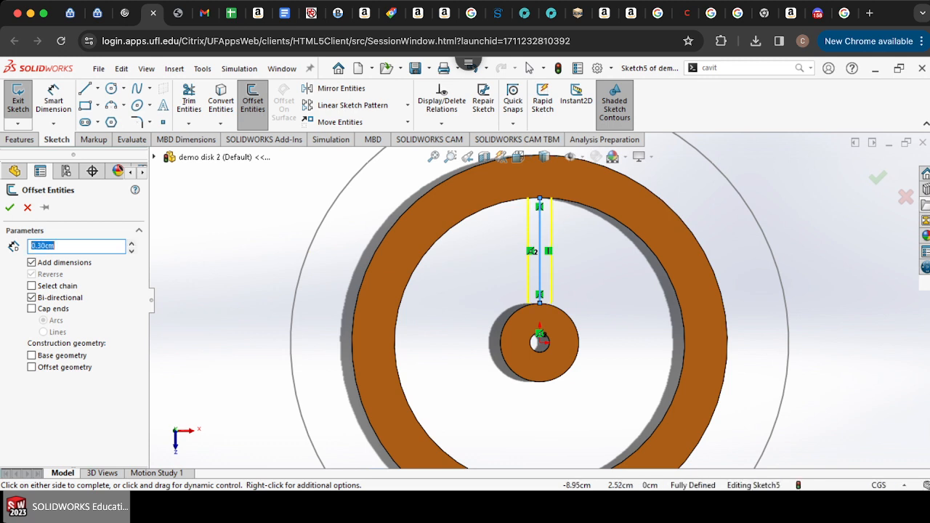
type("40")
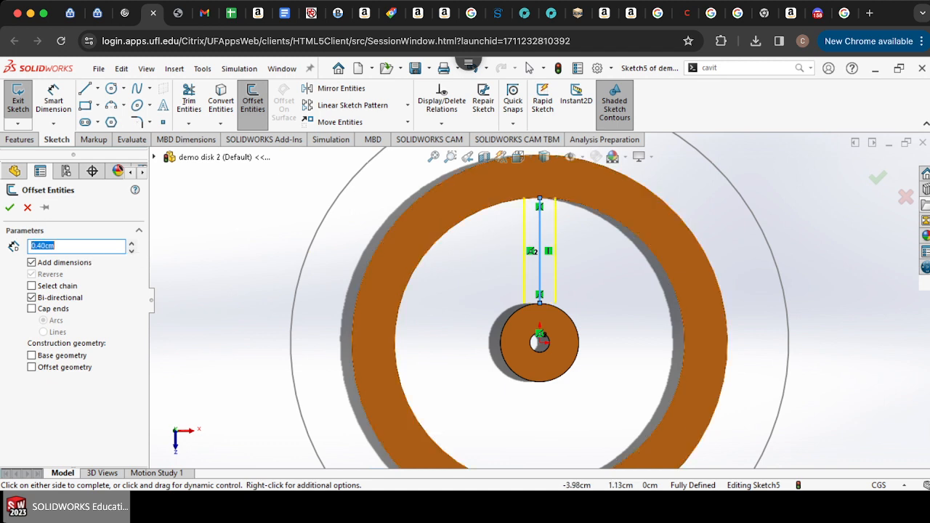
key("Return")
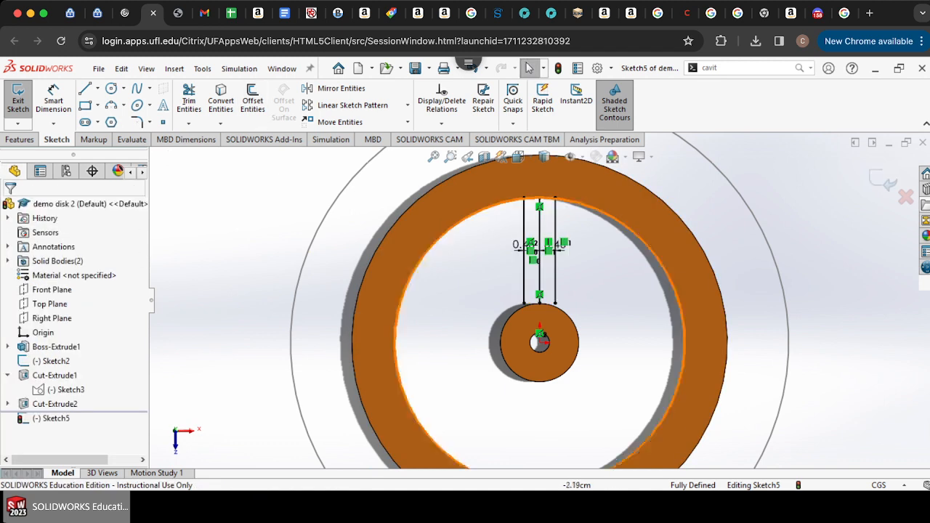
Step: Draw two circles centred on the origin, one on the ring's inner edge and one on the hub's outer edge
left_click(111, 88)
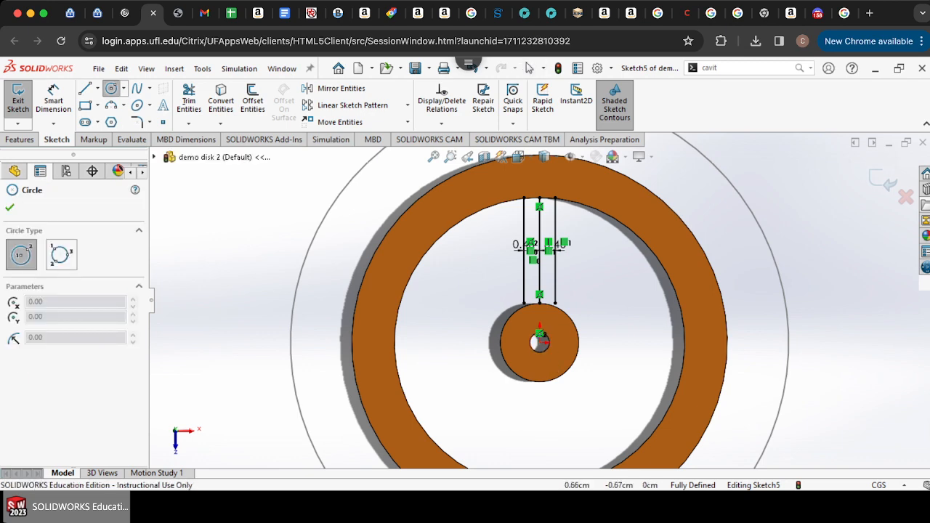
left_click(539, 341)
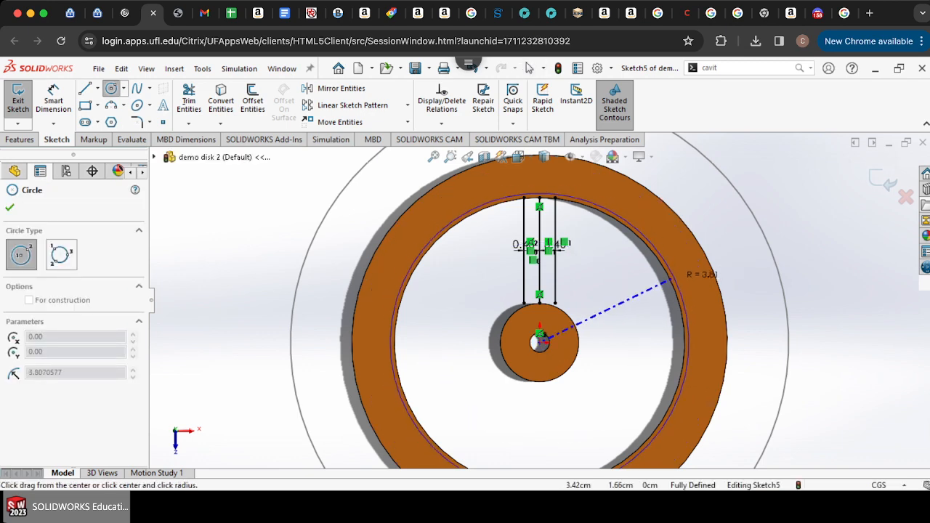
left_click(682, 283)
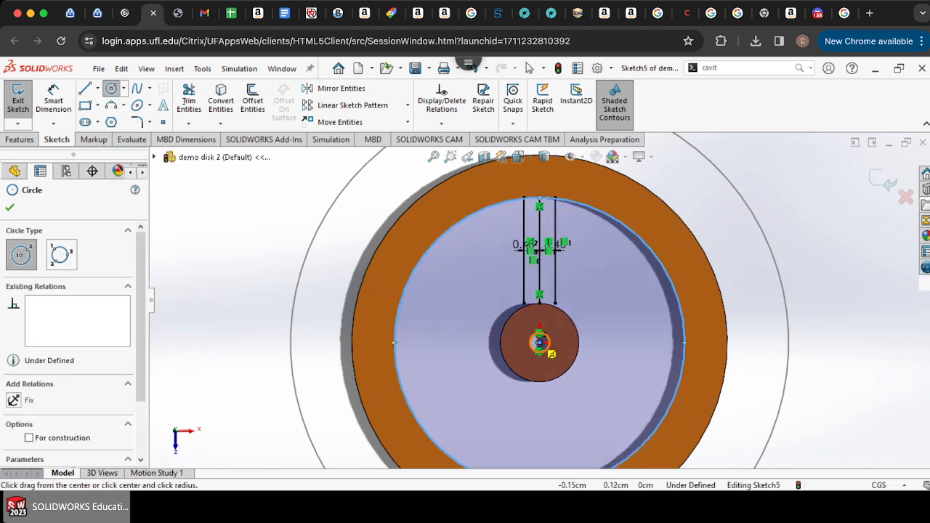
left_click(540, 342)
left_click(579, 338)
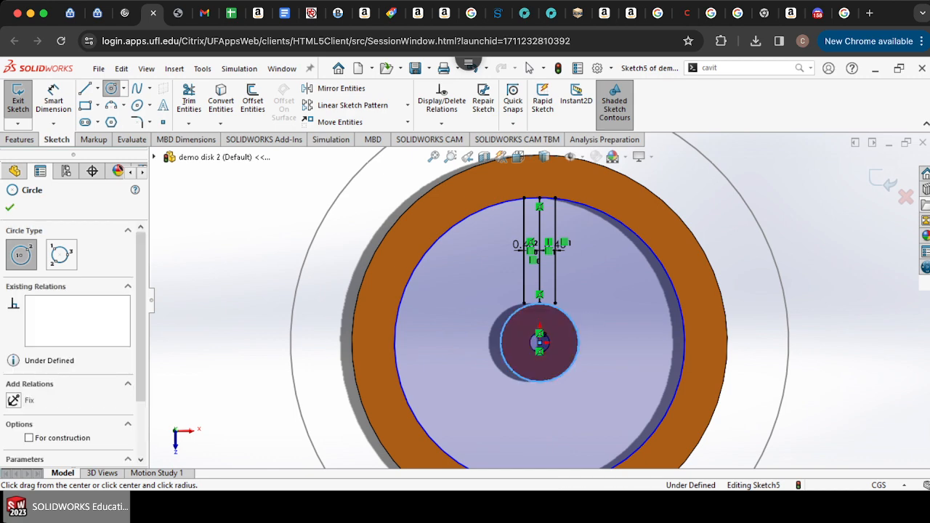
Step: Trim away the centre line and the circle arc between the two offset lines
left_click(189, 98)
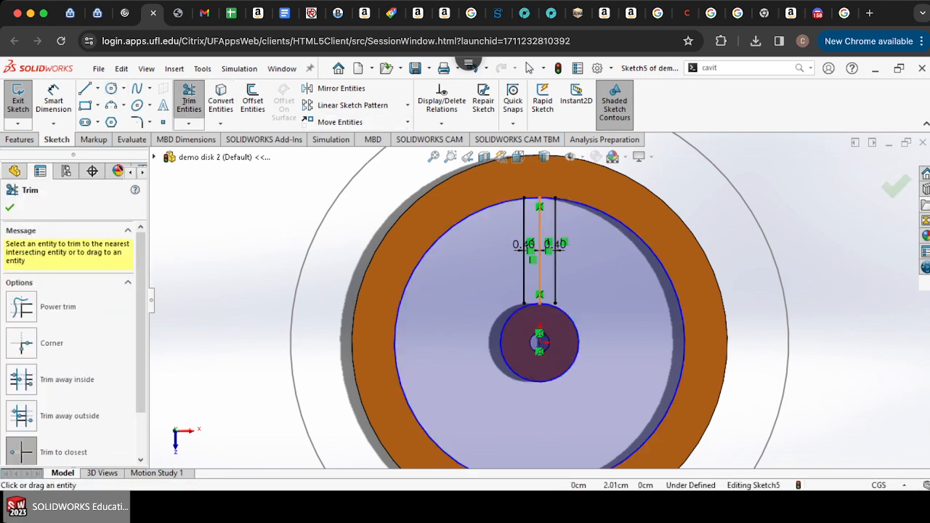
left_click(539, 264)
scroll(552, 165, "down", 7)
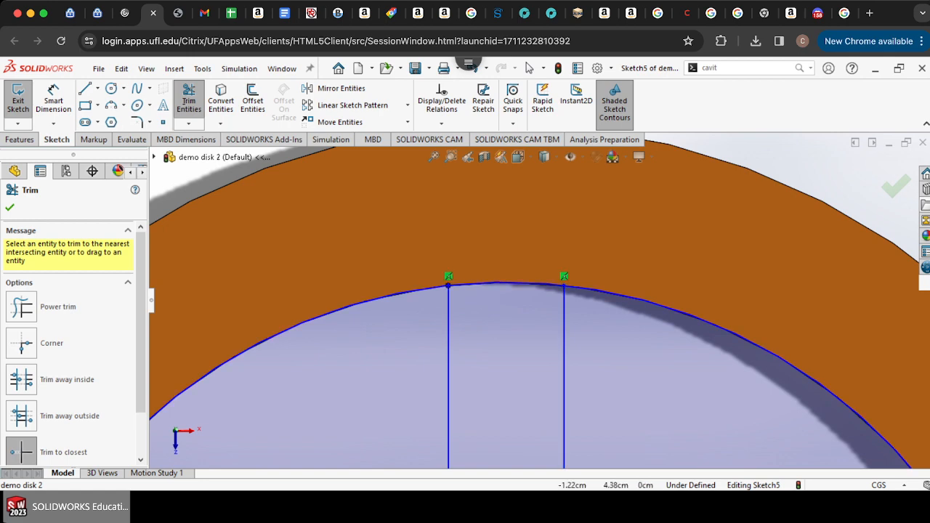
left_click(189, 123)
left_click(219, 155)
scroll(520, 297, "up", 7)
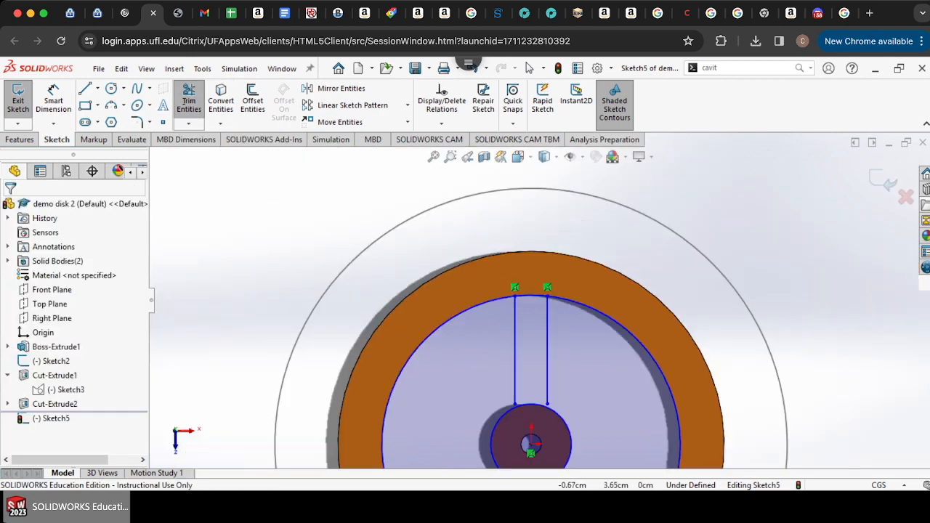
scroll(531, 445, "down", 4)
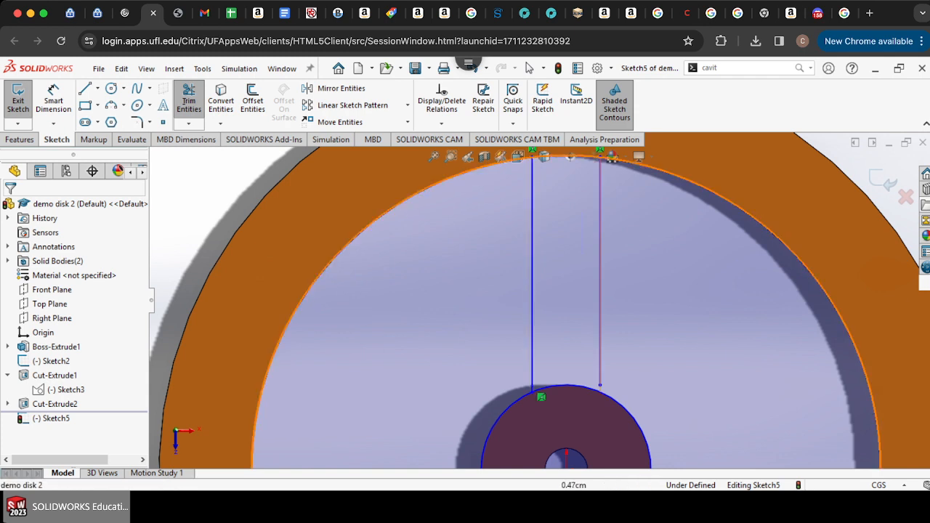
left_click(600, 379)
scroll(600, 378, "up", 2)
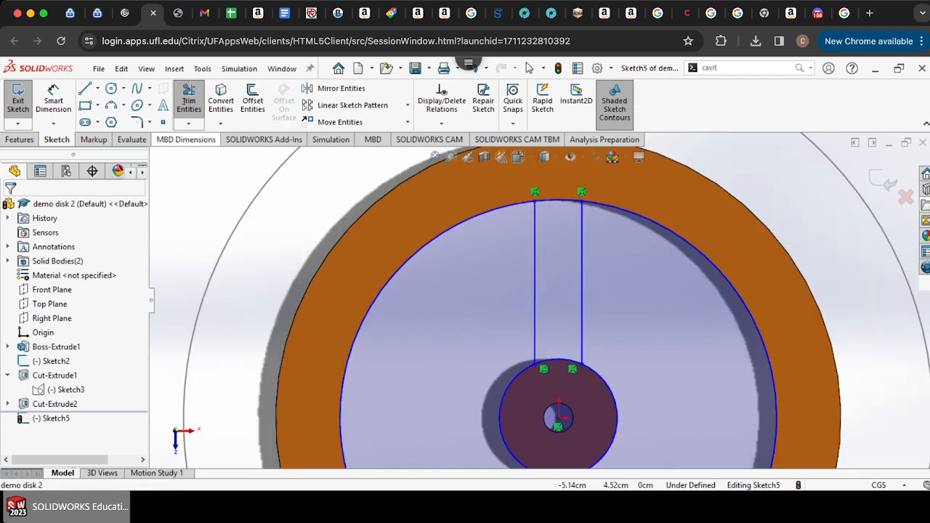
left_click(189, 100)
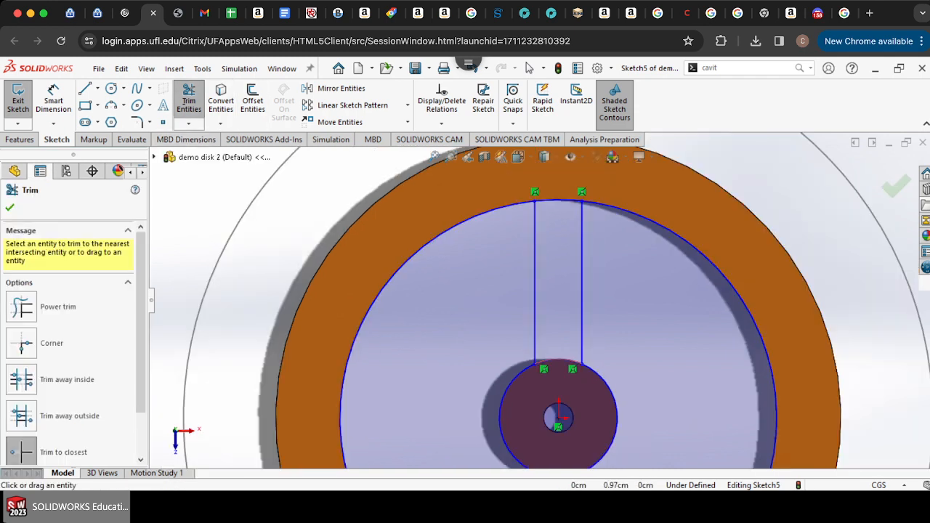
left_click(569, 202)
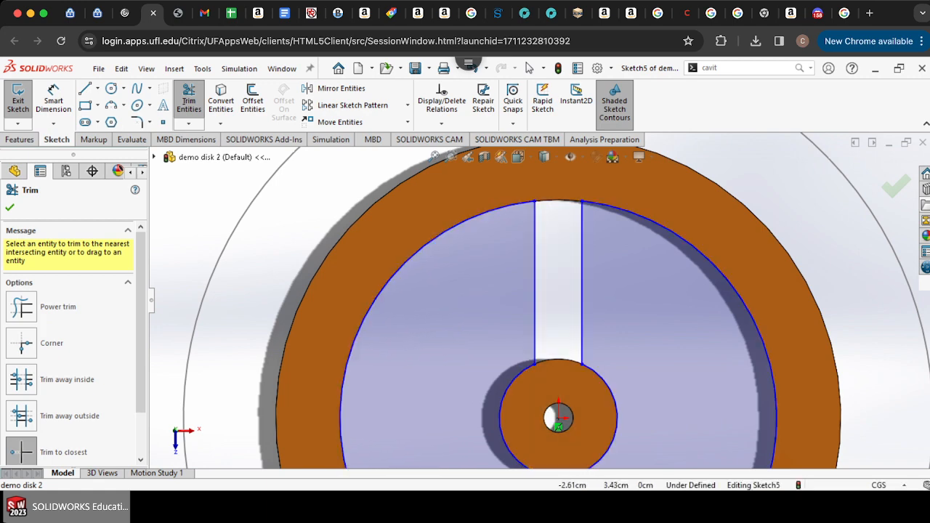
Step: Apply 3 mm sketch fillets to the four corners where the offset lines meet the circles
left_click(137, 123)
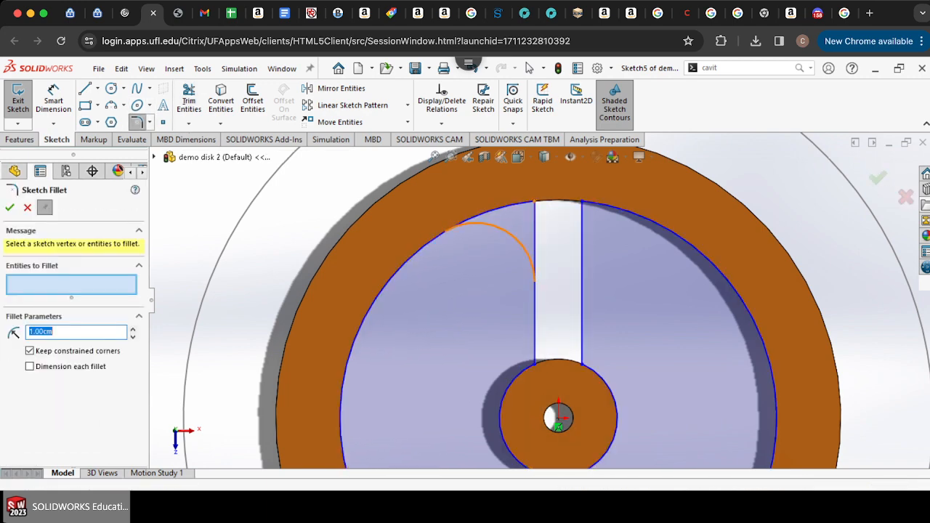
left_click(535, 201)
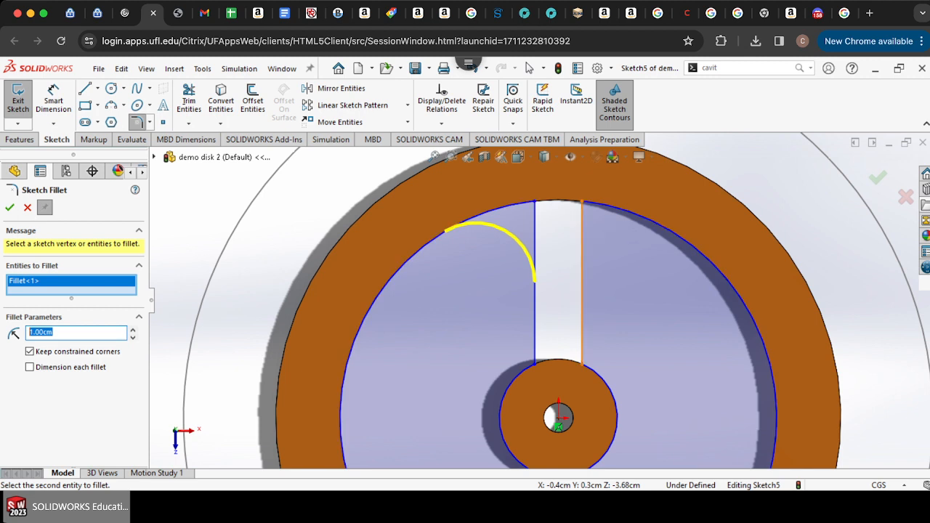
type("3mm")
key("Return")
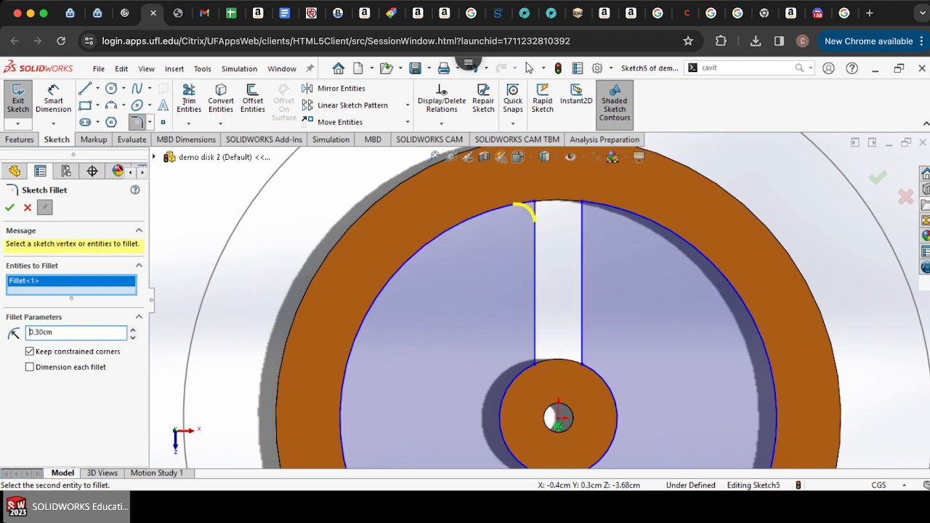
left_click(582, 202)
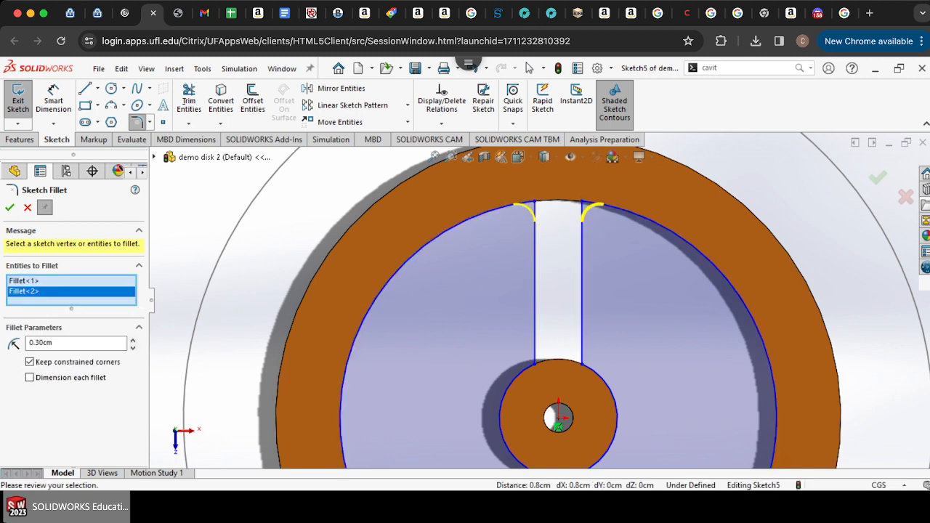
left_click(582, 361)
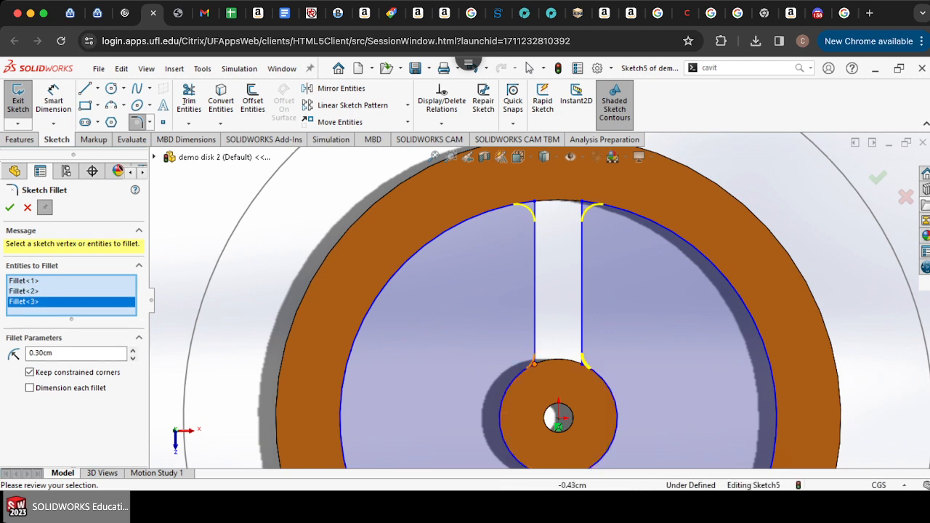
left_click(535, 361)
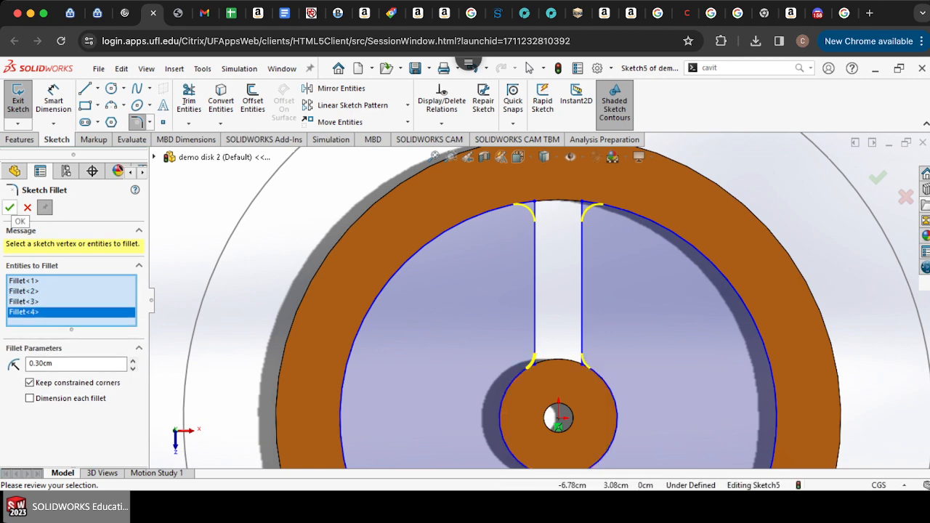
left_click(9, 207)
Step: Circular-pattern the upper spoke's two lines and four fillets about the origin into 3 equally spaced instances
scroll(560, 294, "down", 5)
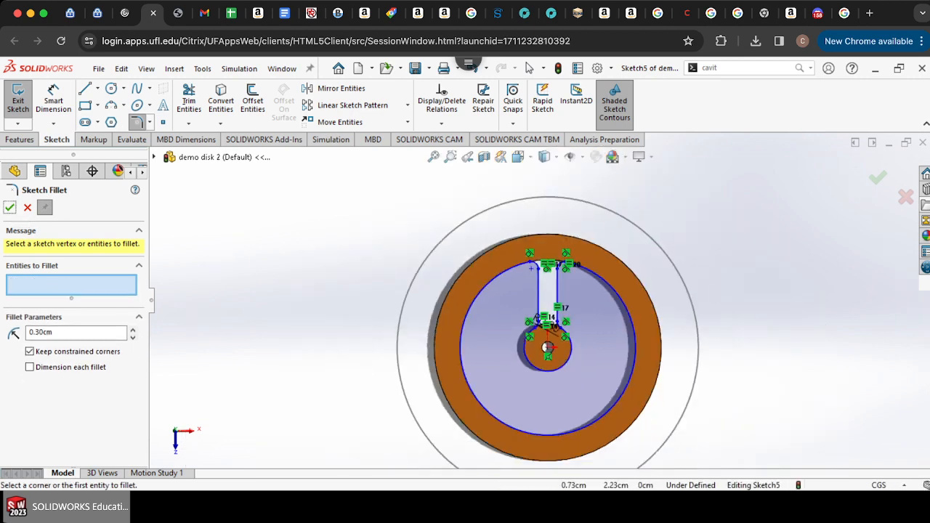
scroll(560, 295, "up", 3)
scroll(558, 300, "down", 3)
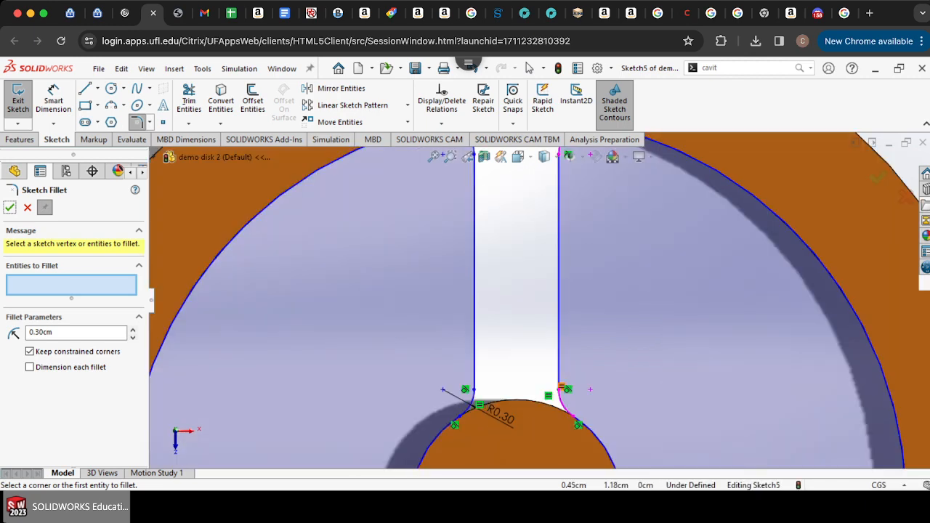
scroll(541, 306, "up", 5)
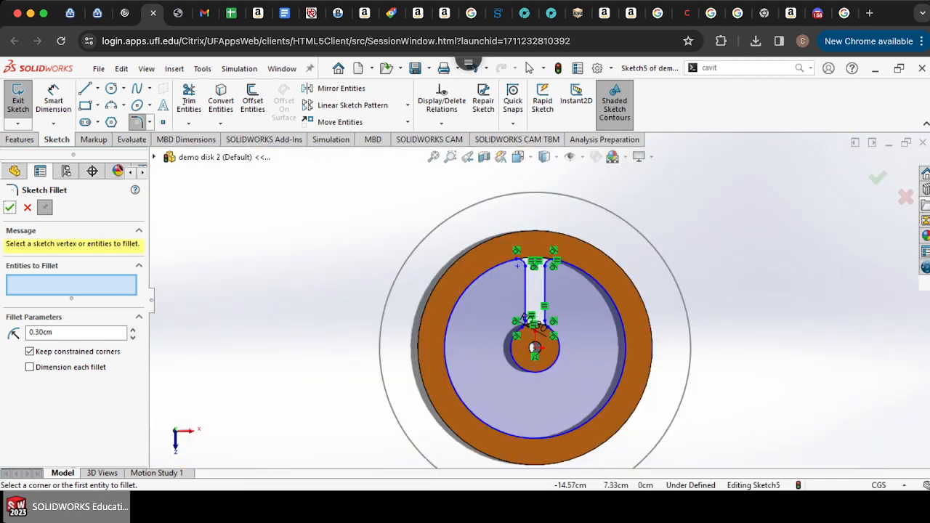
left_click(189, 102)
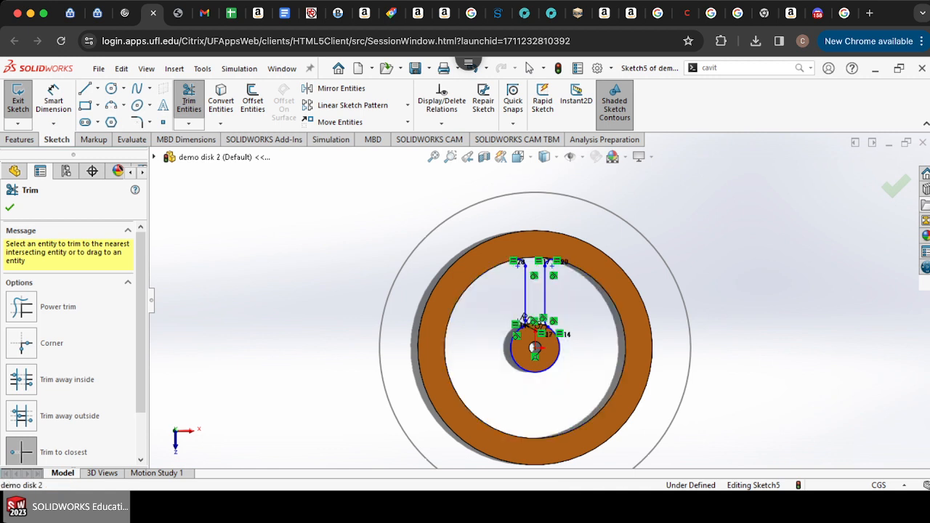
scroll(561, 300, "down", 3)
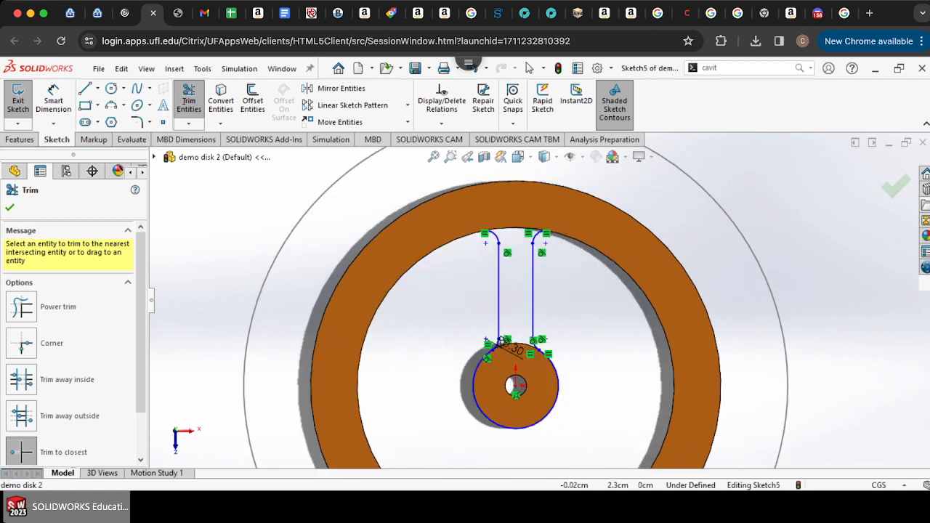
left_click(406, 105)
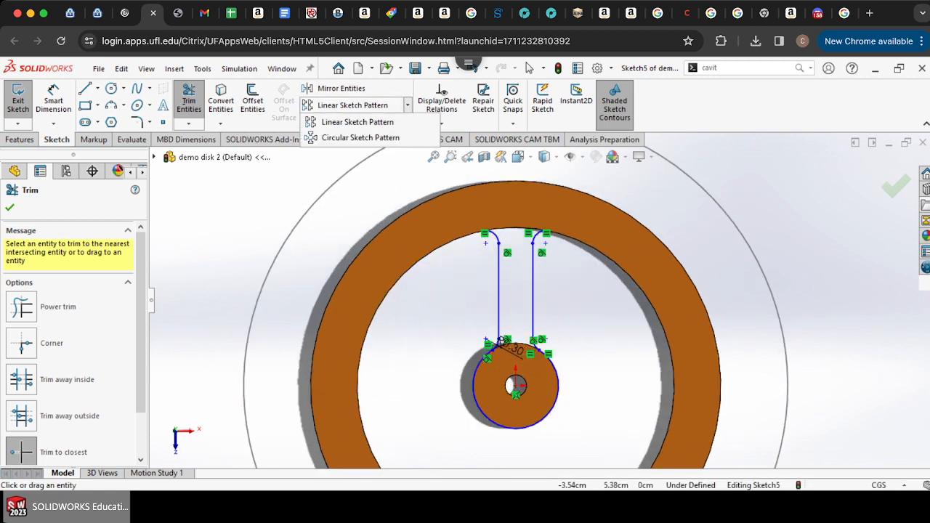
left_click(360, 137)
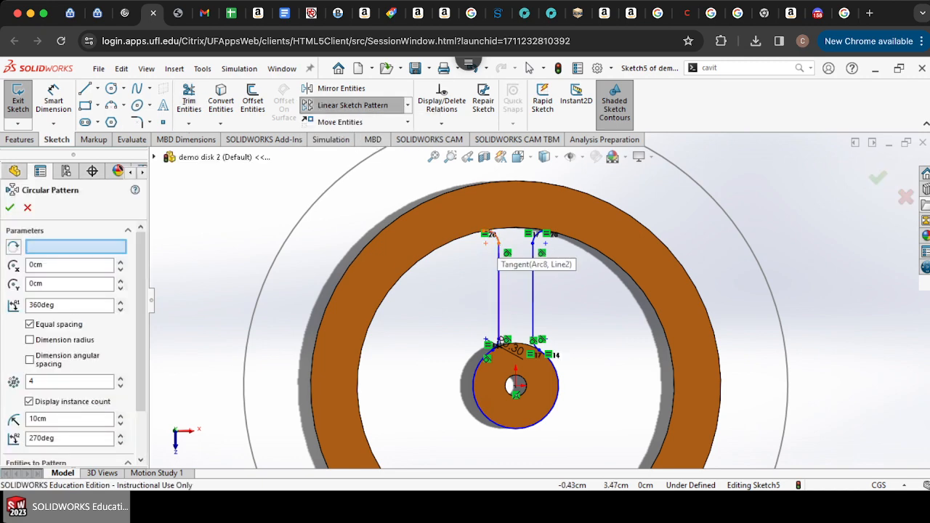
left_click(498, 259)
left_click(538, 235)
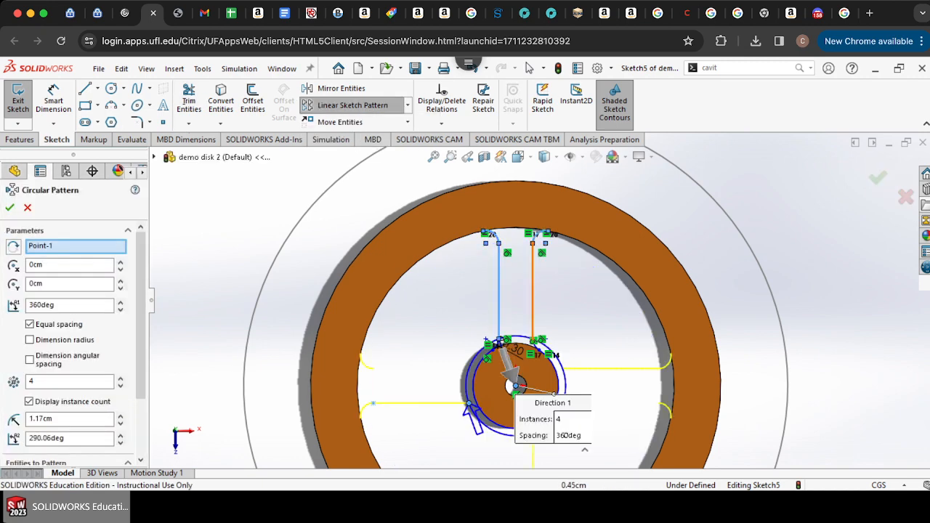
left_click(533, 268)
scroll(524, 356, "down", 5)
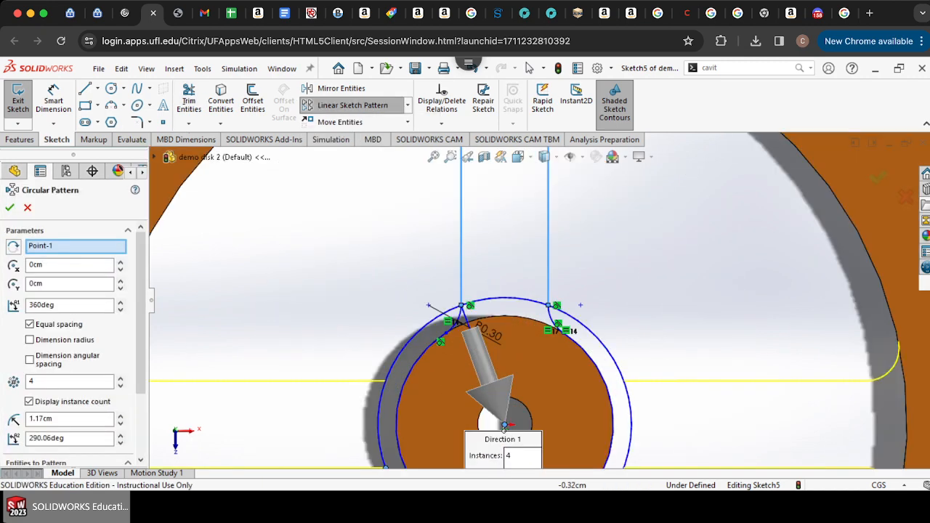
left_click(461, 317)
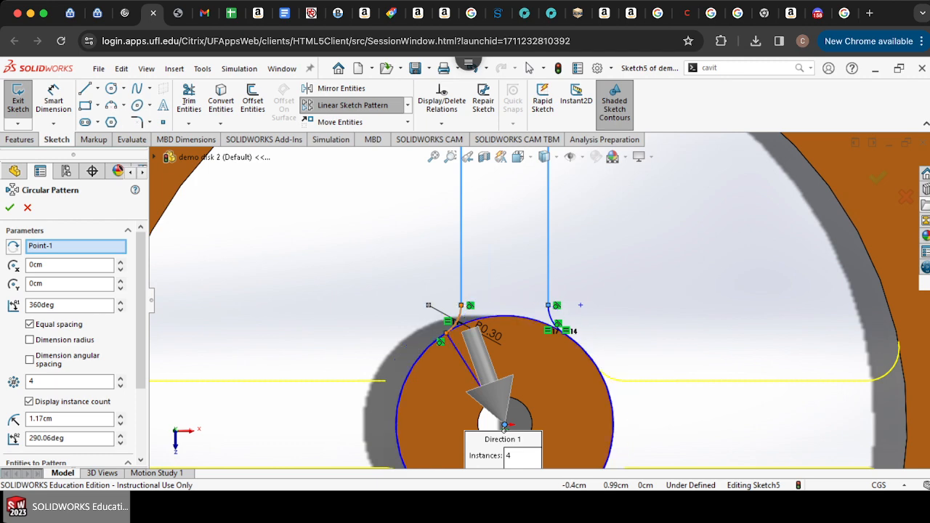
left_click(552, 319)
scroll(541, 298, "up", 3)
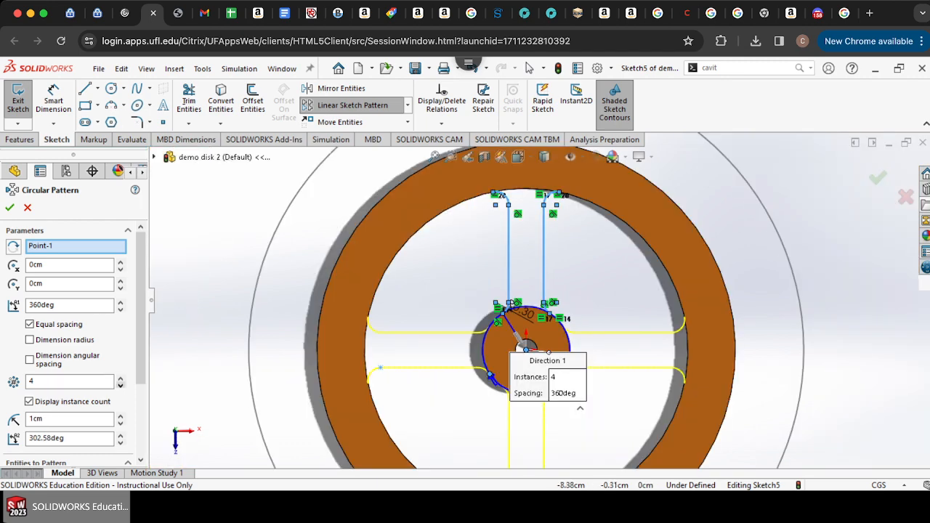
left_click(121, 385)
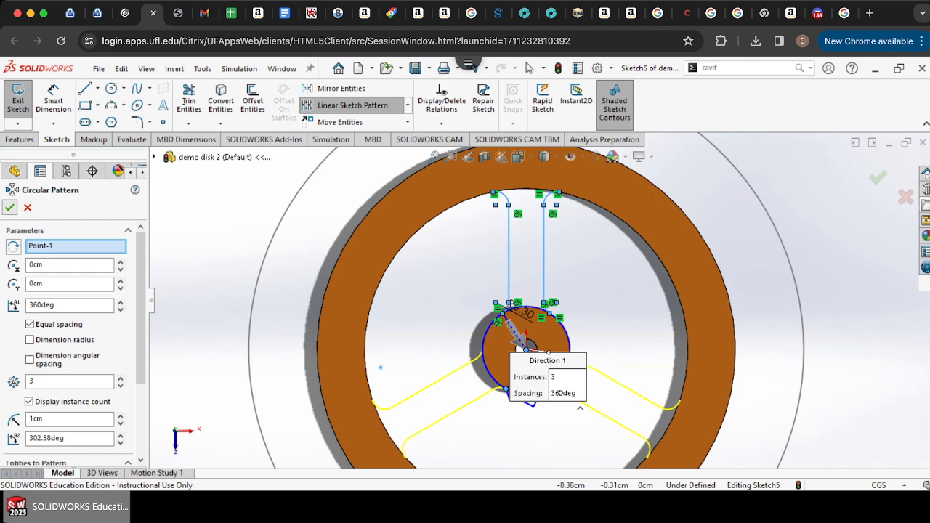
left_click(9, 208)
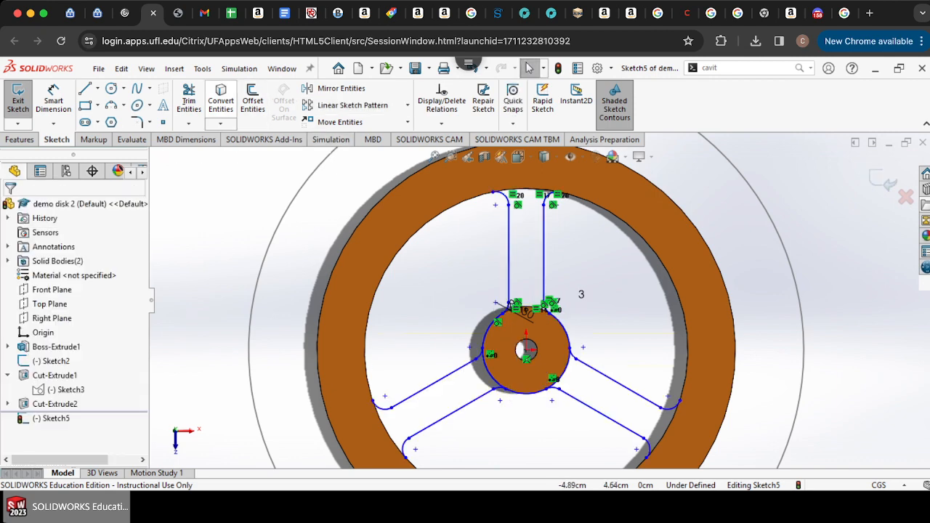
Step: Draw a circle of radius about 3.7 cm at the origin and trim away the hub circle's arcs between the spokes
left_click(111, 88)
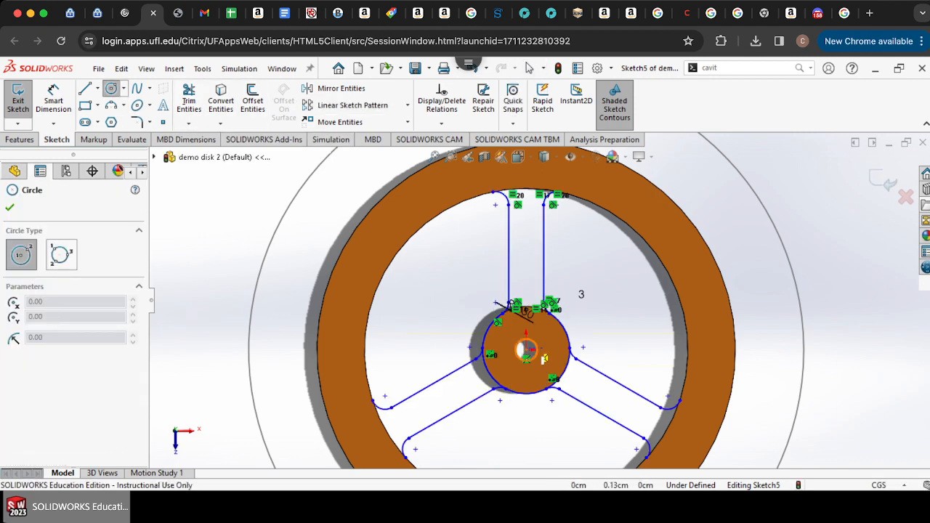
left_click(390, 415)
left_click(189, 98)
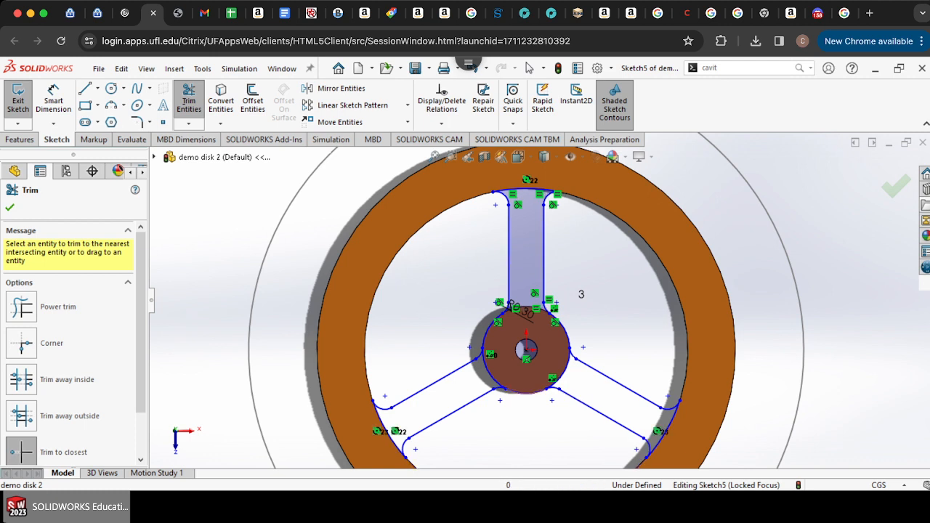
left_click(526, 393)
left_click(564, 329)
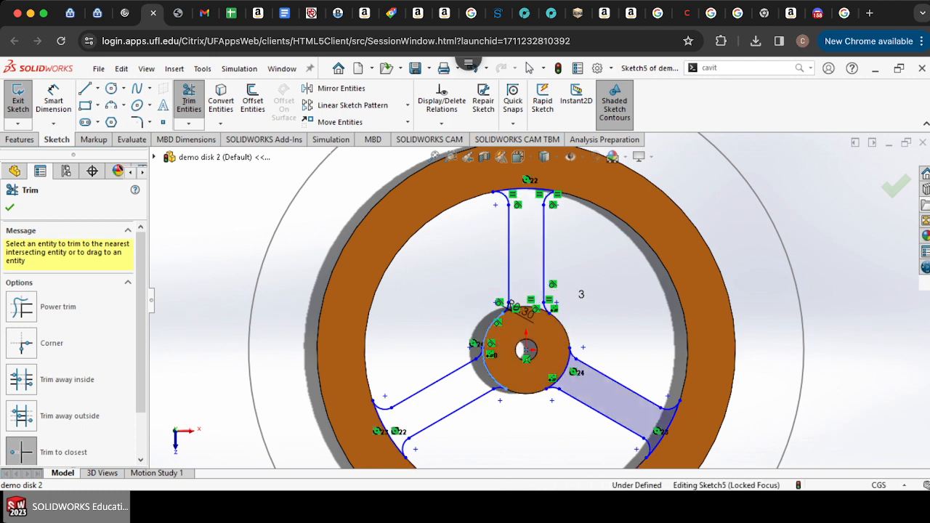
left_click(484, 320)
Step: Draw a 3-point arc of radius 1 cm across the hub top between the upper spoke's fillets
scroll(511, 305, "down", 3)
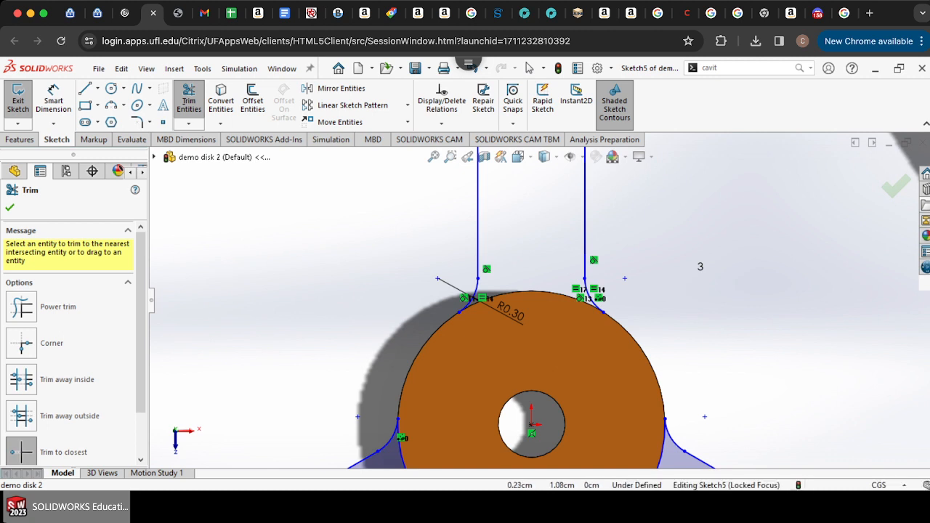
left_click(111, 105)
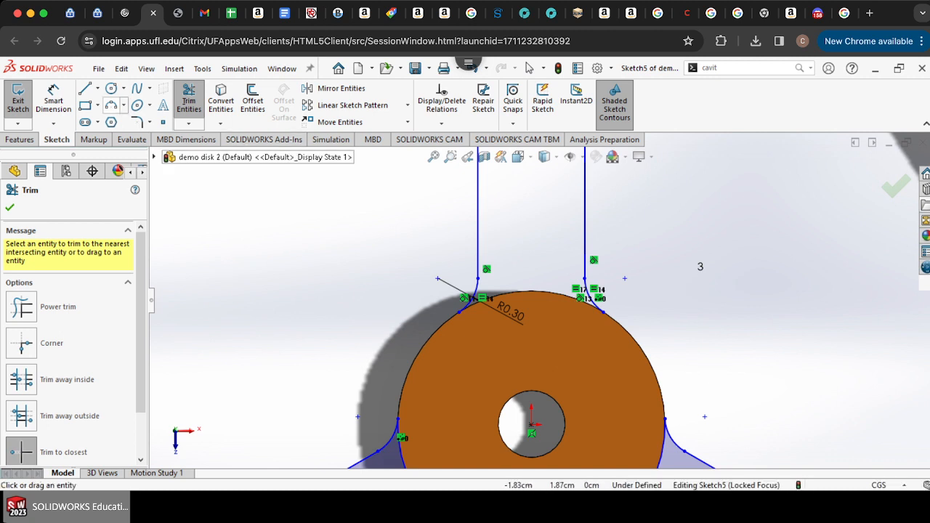
left_click(478, 278)
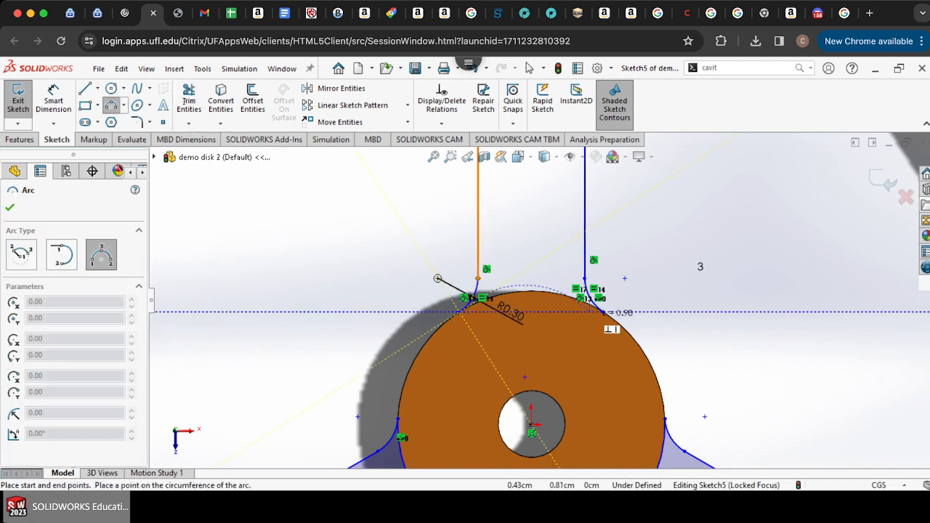
left_click(603, 313)
left_click(544, 292)
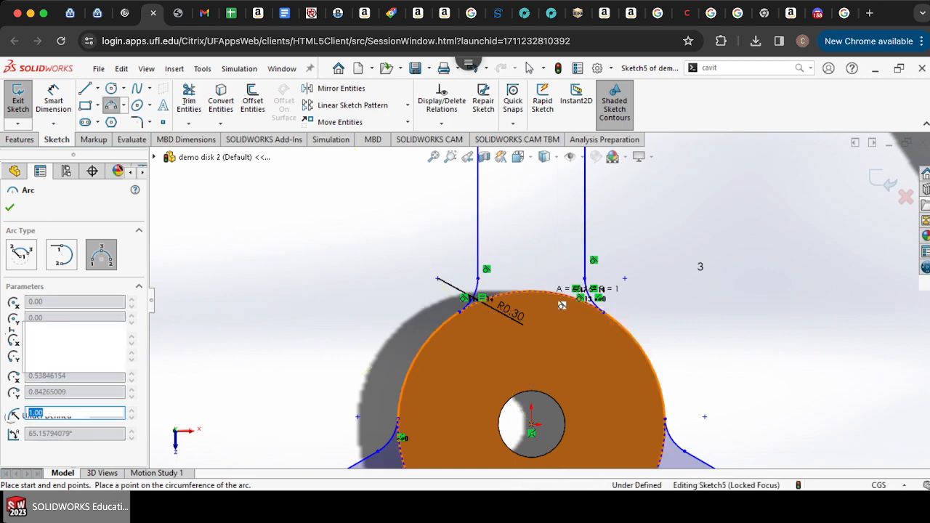
scroll(543, 293, "up", 3)
scroll(544, 293, "up", 3)
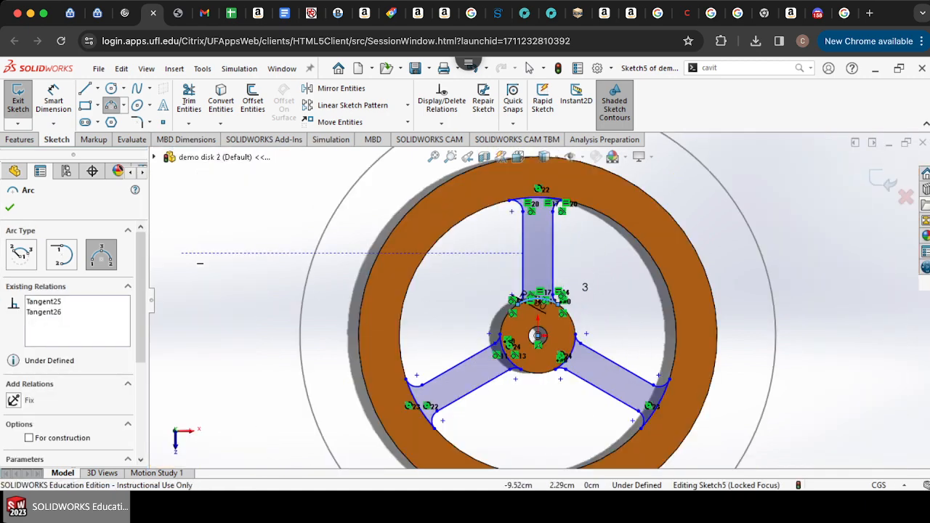
Step: Extrude the spoke sketch as a boss Up To Surface, ending at the ring's face
left_click(19, 139)
left_click(24, 101)
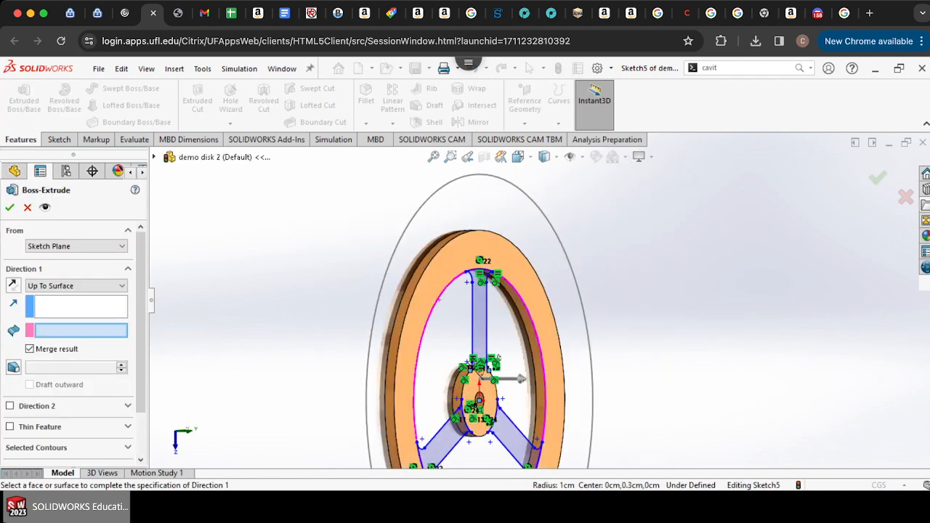
key("Right")
left_click(433, 251)
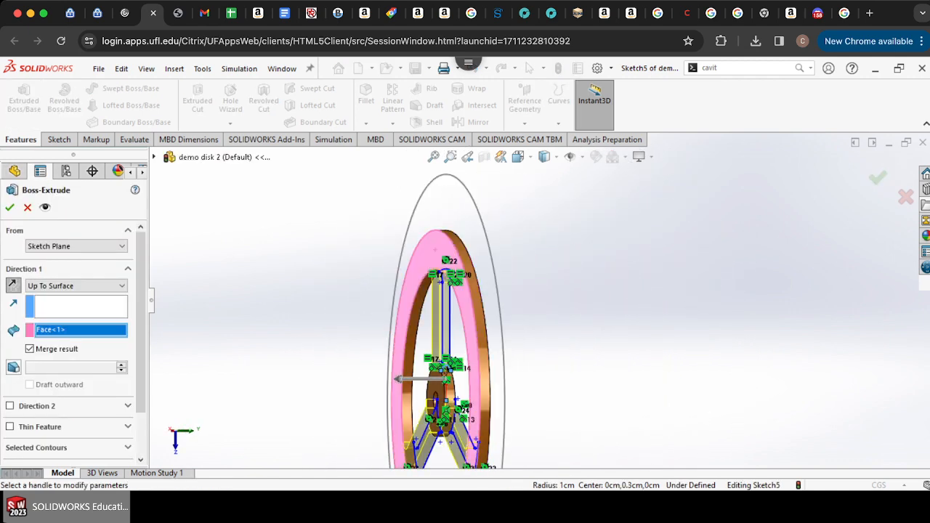
left_click(9, 208)
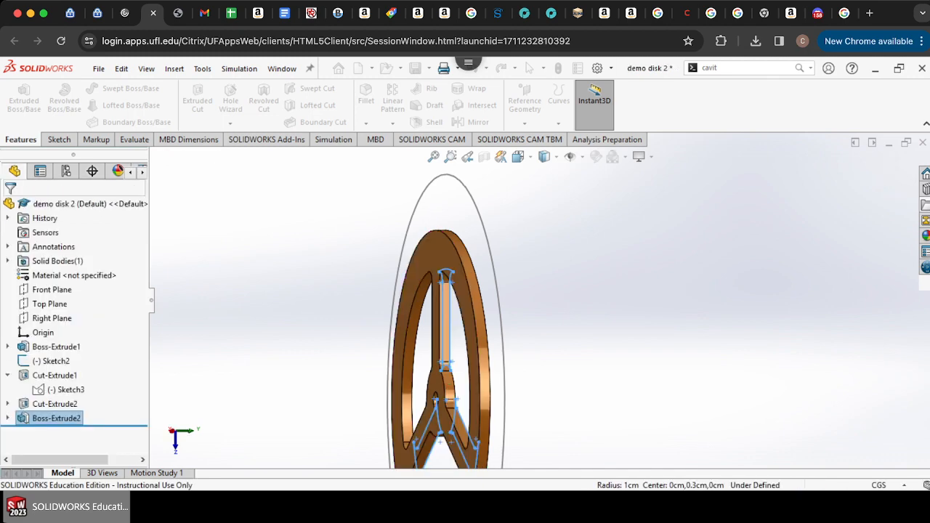
Step: Rotate back to the front view and zoom to inspect the three-spoke disk
key("Left")
key("Left")
key("Left")
key("Left")
key("Left")
key("Left")
key("Left")
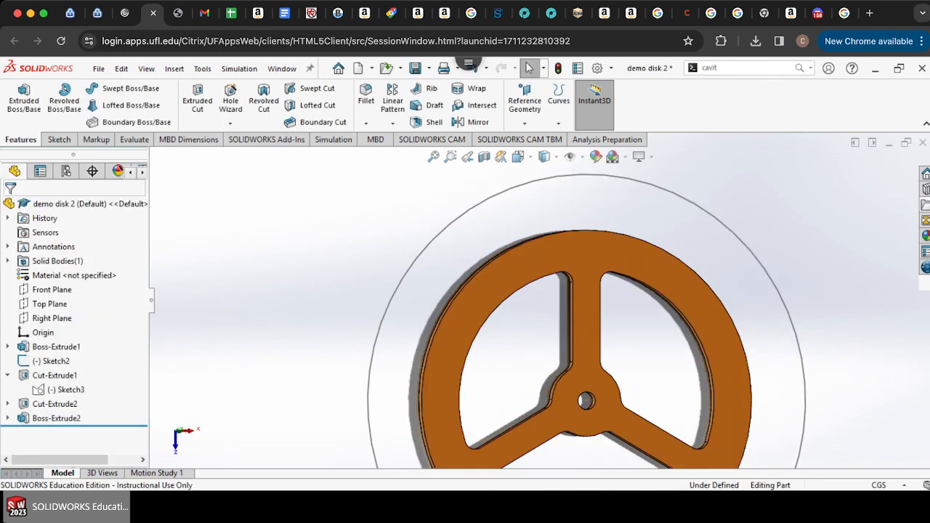
key("z")
key("z")
key("z")
scroll(562, 332, "up", 4)
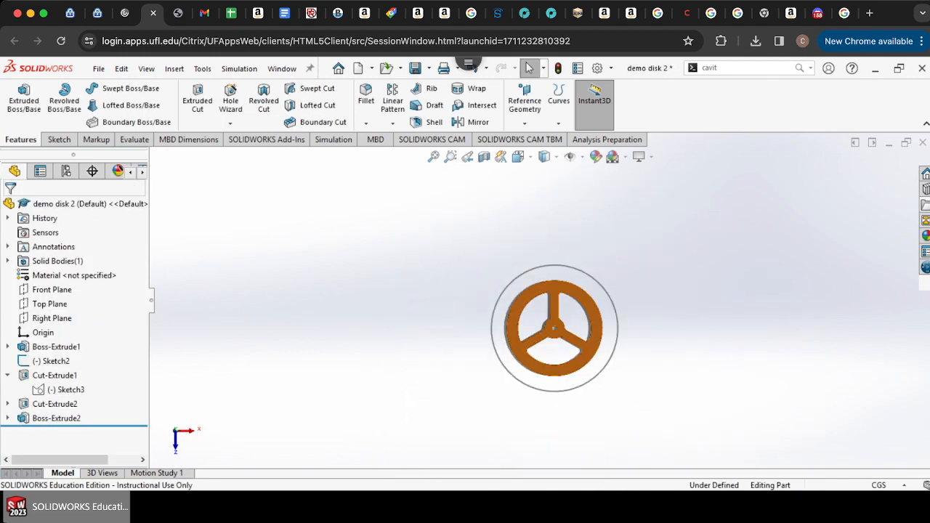
scroll(562, 332, "down", 5)
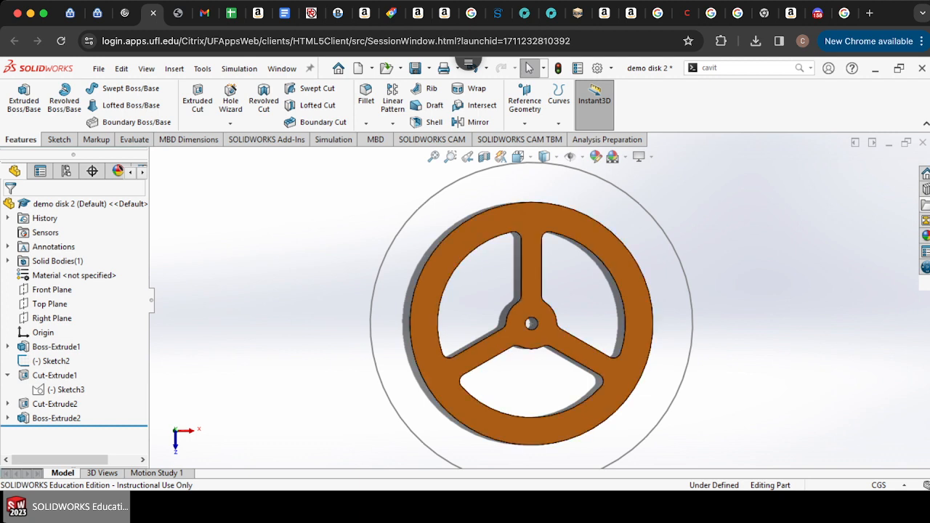
scroll(540, 300, "up", 5)
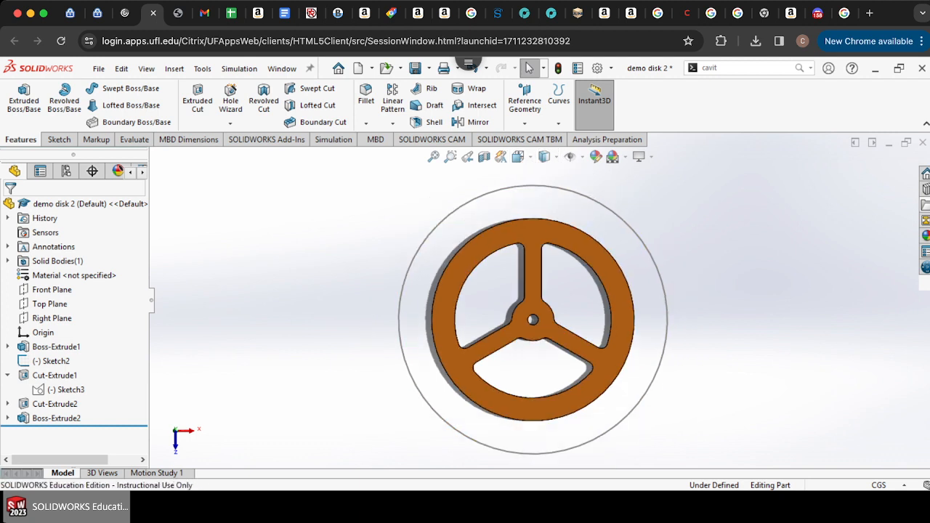
scroll(541, 250, "down", 5)
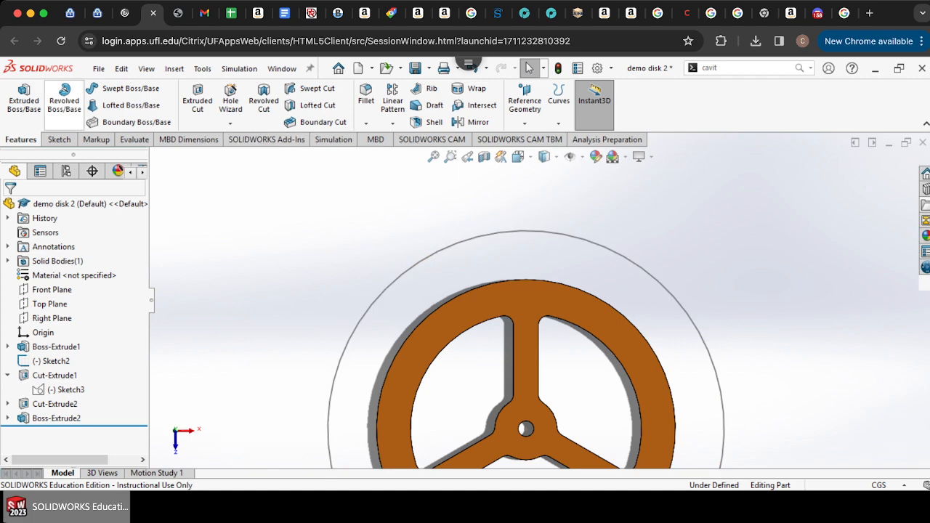
Step: Open a new sketch on the disk's front face
left_click(59, 140)
left_click(18, 101)
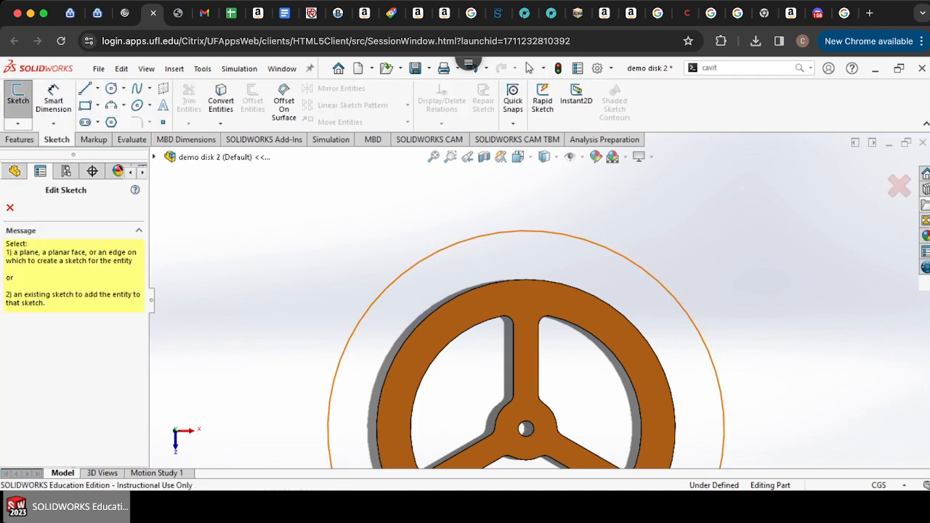
left_click(550, 293)
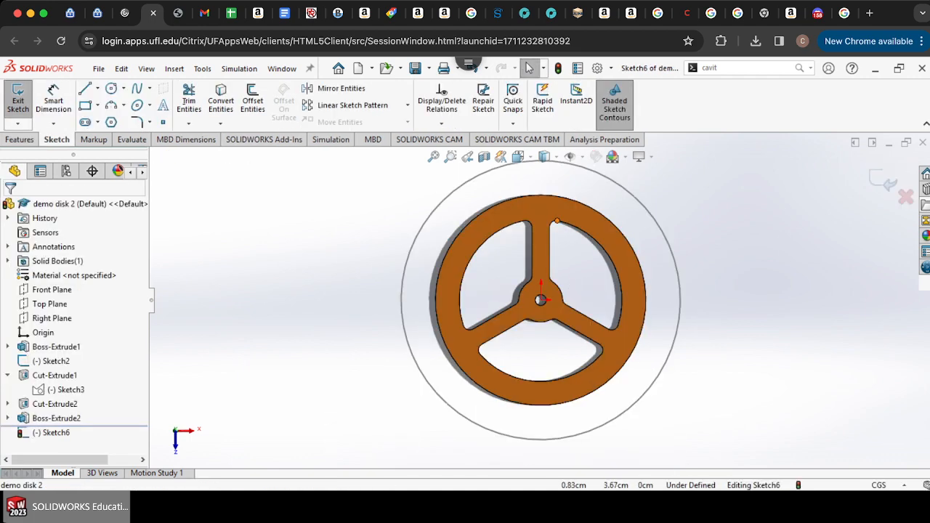
Step: Draw a vertical line from the upper spoke's fillet point up to the disk's outer outline circle
scroll(571, 203, "down", 5)
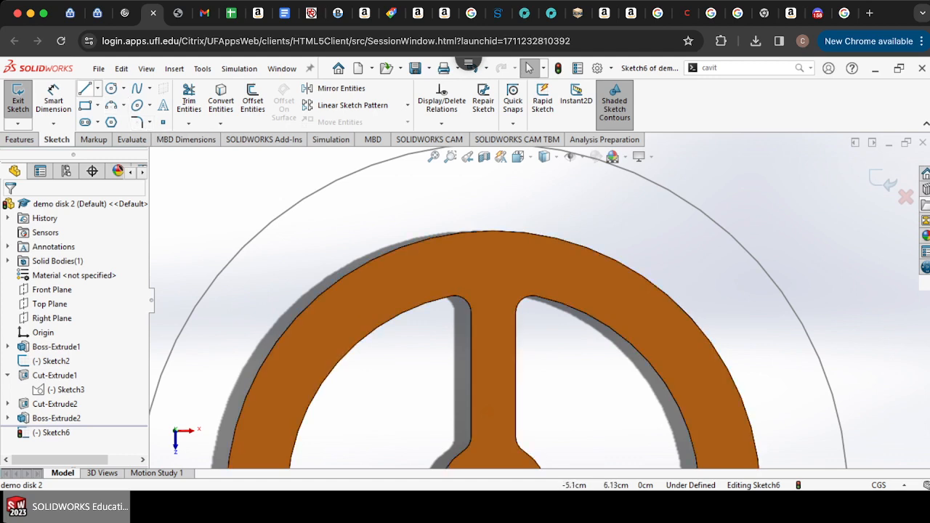
left_click(85, 88)
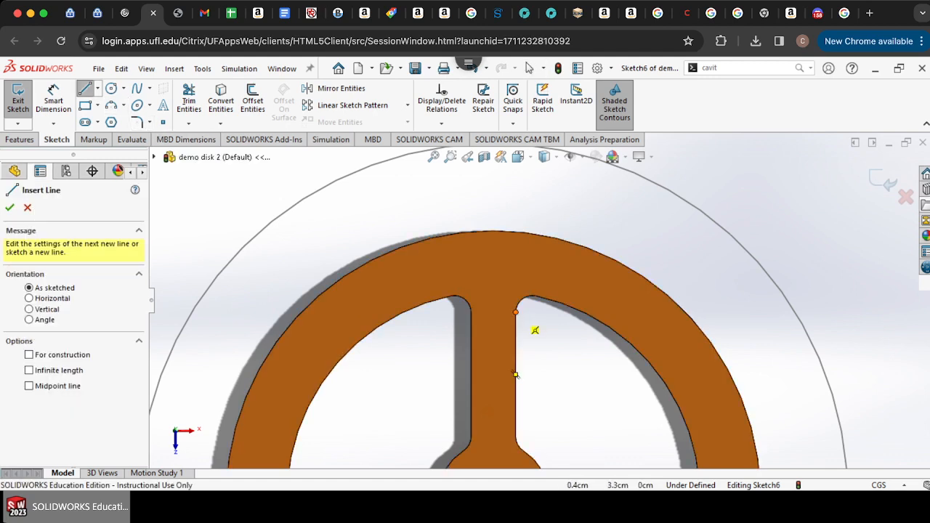
left_click(515, 375)
scroll(537, 243, "up", 3)
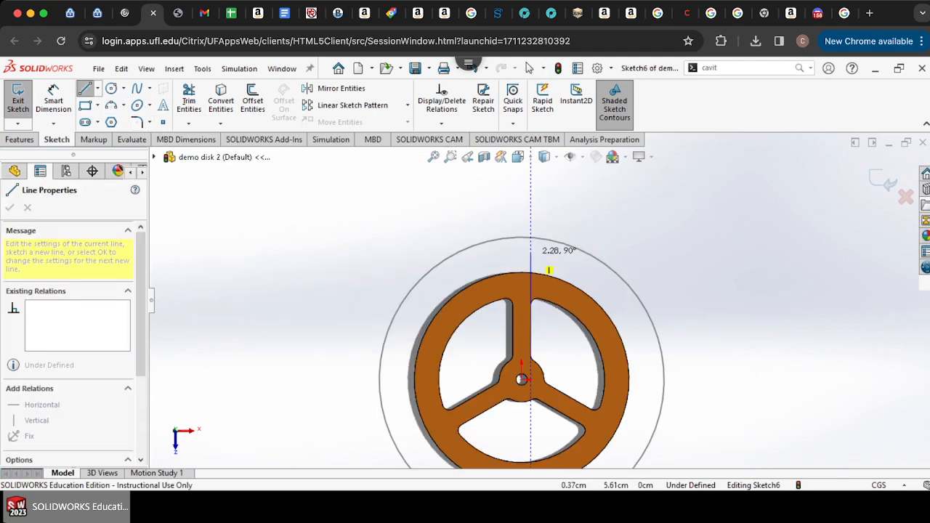
scroll(535, 247, "down", 5)
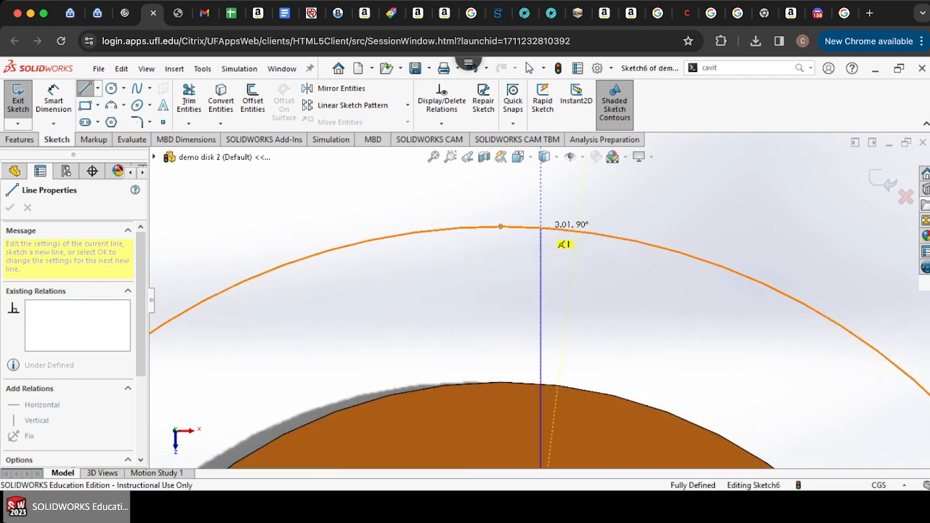
left_click(535, 226)
scroll(541, 296, "up", 3)
scroll(539, 364, "down", 5)
scroll(538, 331, "up", 4)
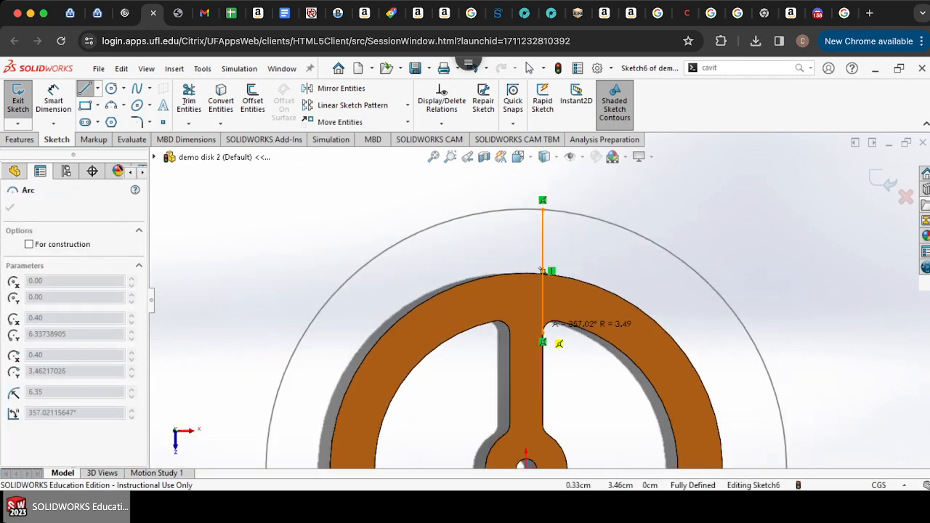
Step: Draw a slanted line from the ring's outer edge at the spoke up to the outer outline, just right of the vertical line
left_click(529, 68)
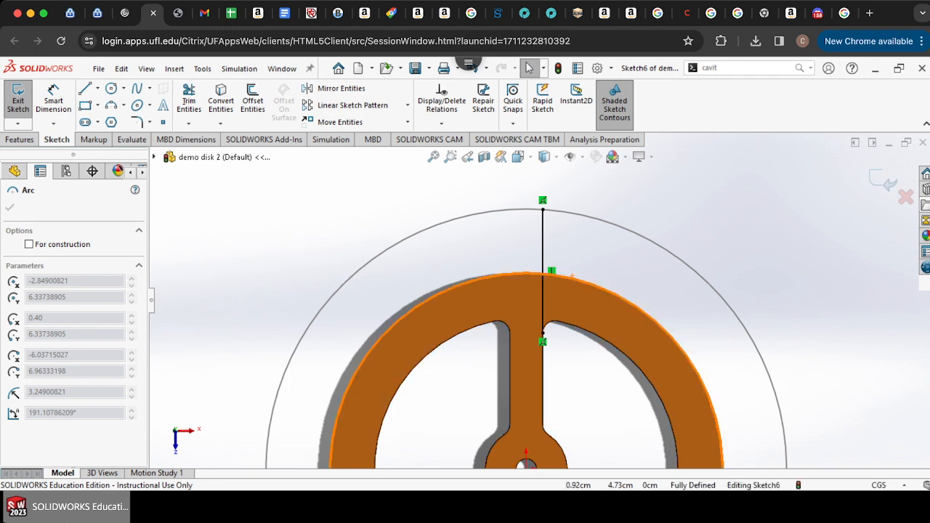
key("l")
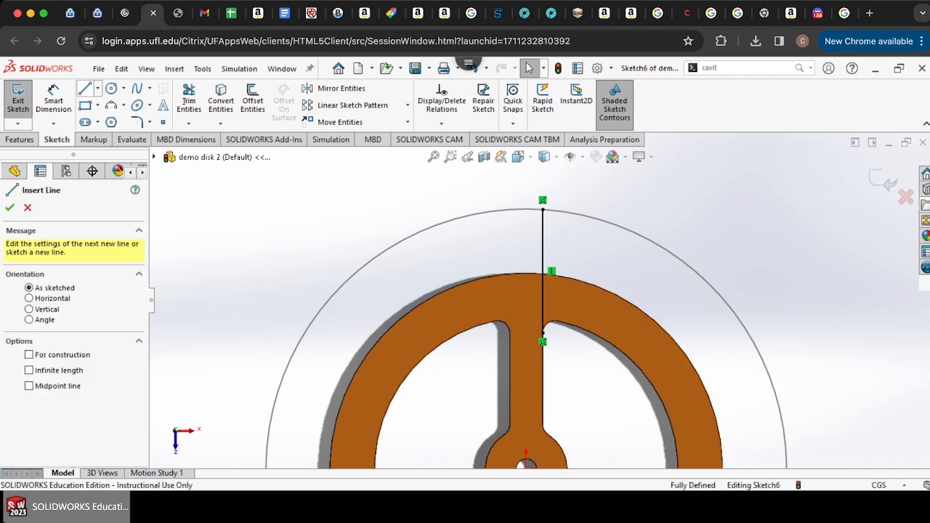
scroll(556, 232, "down", 4)
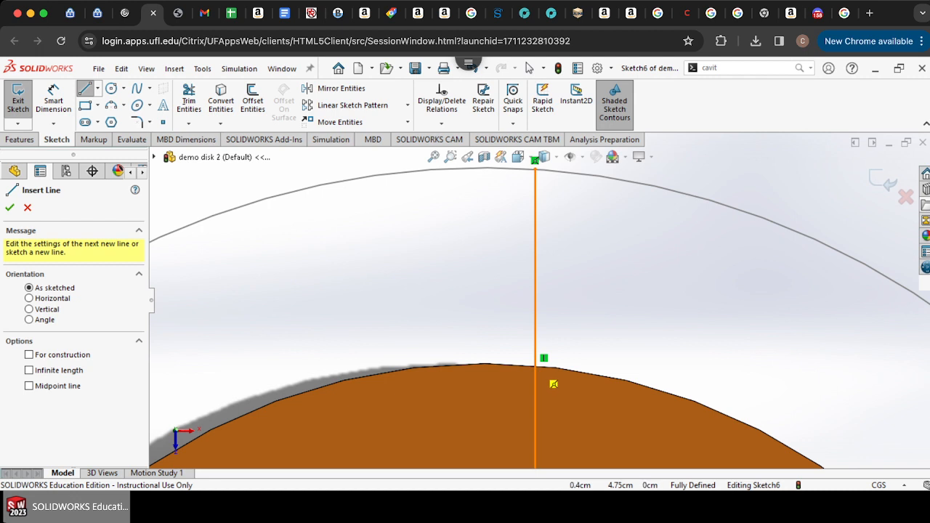
left_click(537, 364)
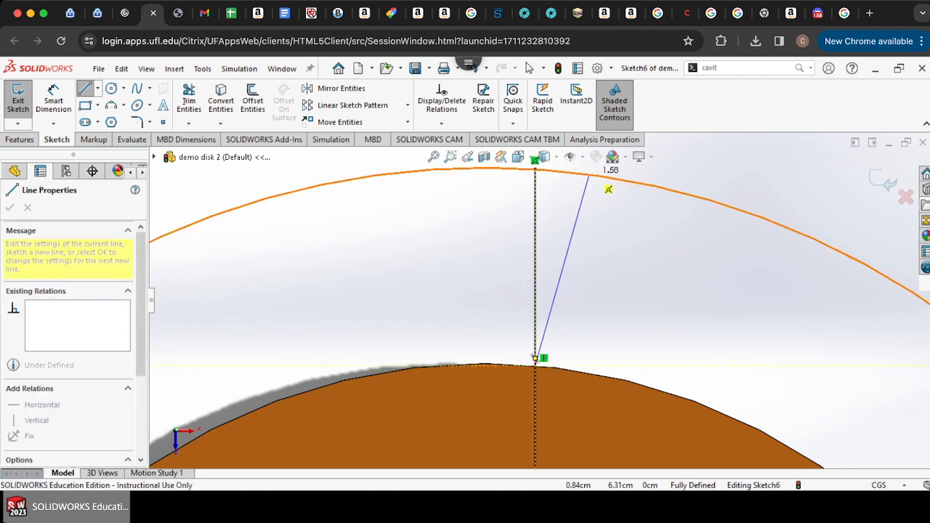
scroll(571, 218, "up", 2)
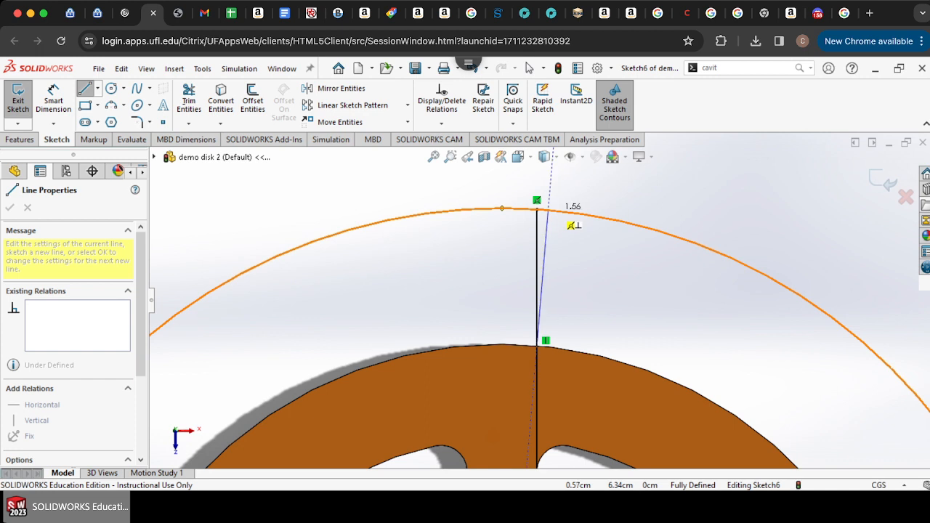
left_click(560, 211)
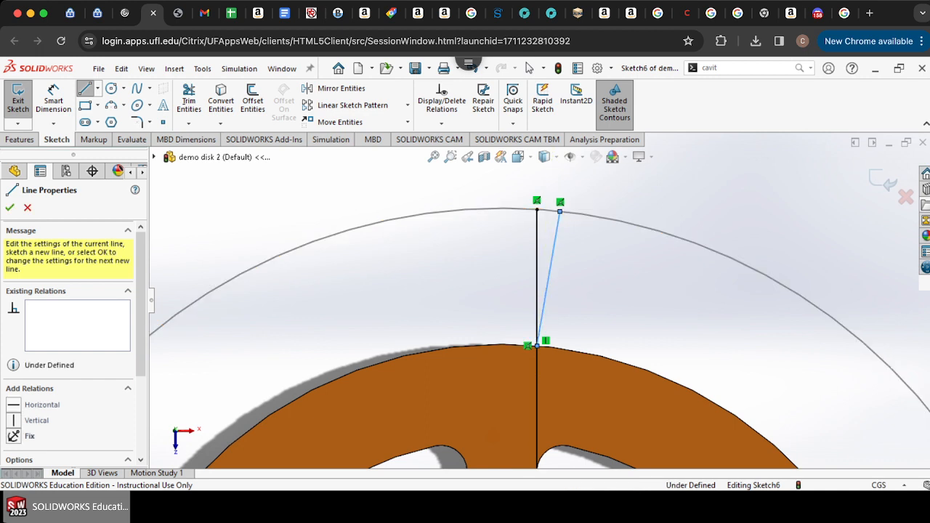
Step: Trim away the vertical line's segment between the ring and the outer outline
left_click(189, 99)
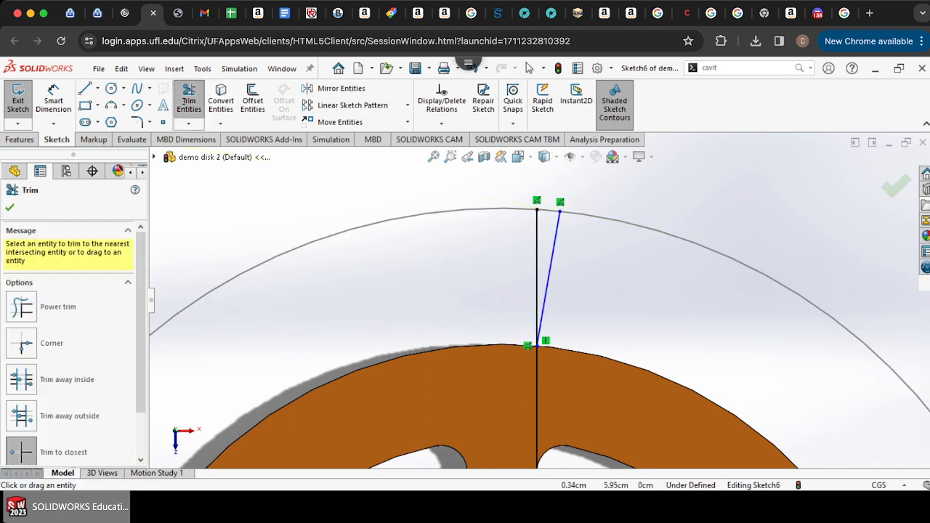
left_click(538, 337)
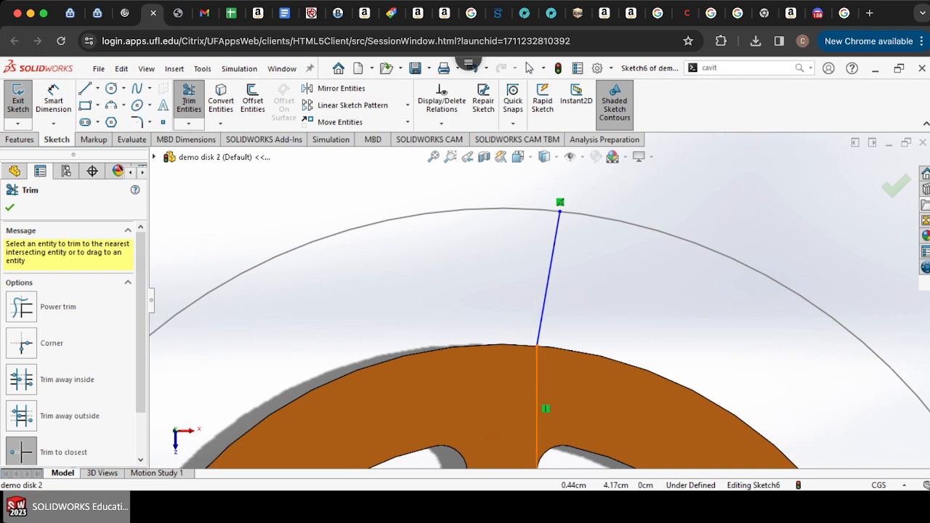
left_click(85, 88)
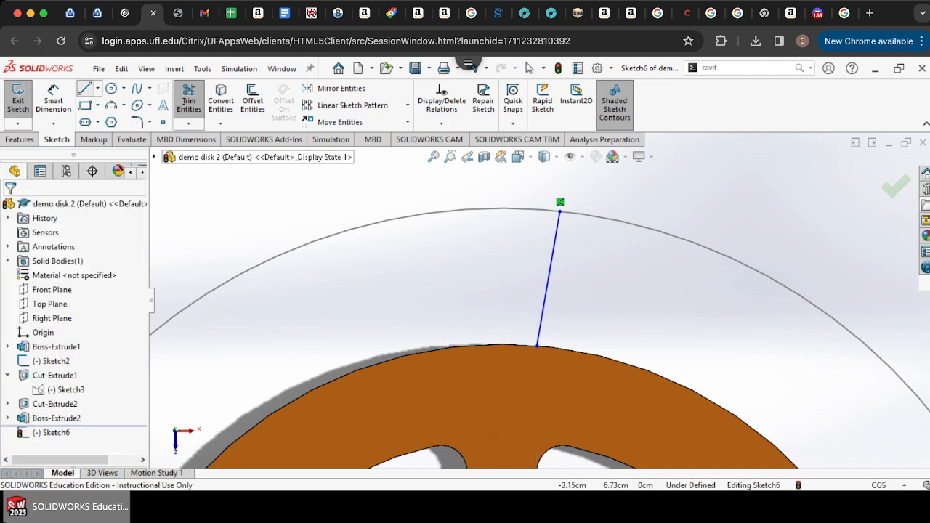
Step: Draw a circle centered on the origin with radius 6.35, matching the outer outline
left_click(111, 88)
scroll(537, 301, "up", 7)
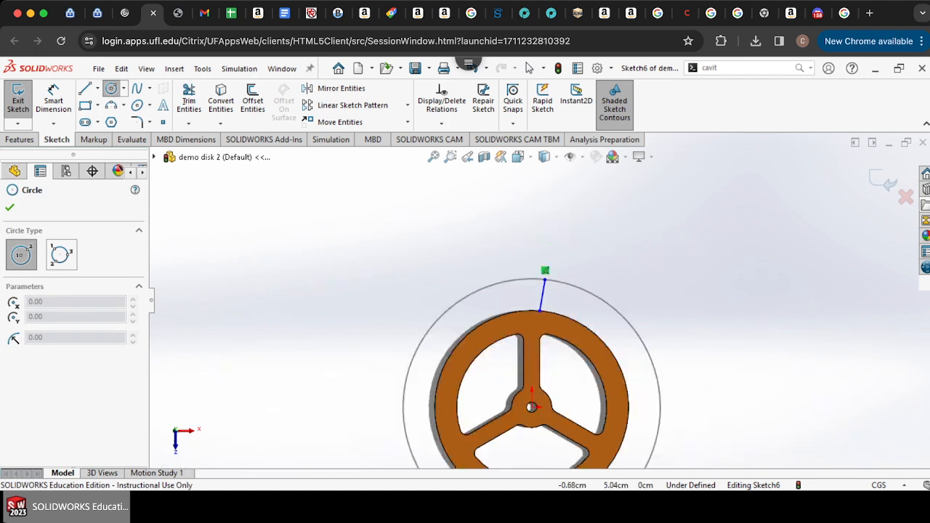
left_click(531, 407)
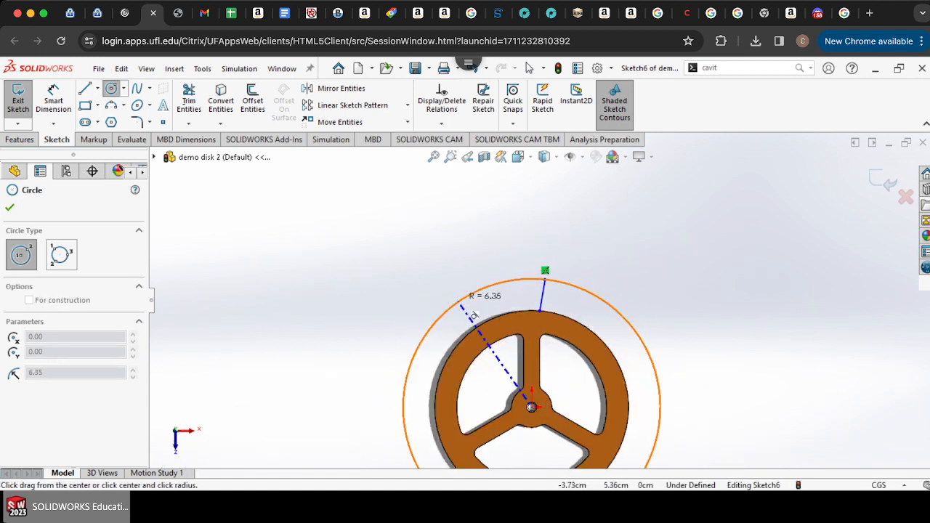
left_click(473, 316)
scroll(550, 269, "up", 3)
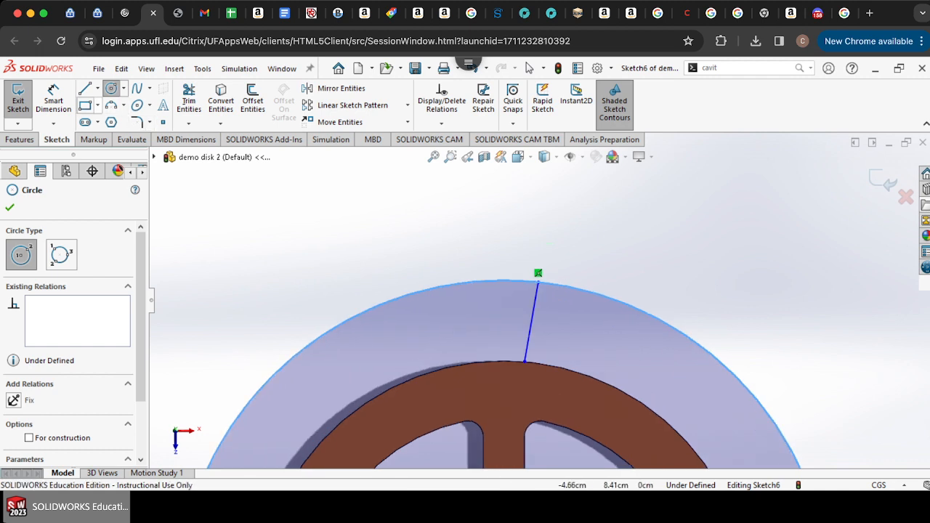
key("Escape")
Step: Draw a vertical line from inside the ring up to the new circle, left of the slanted line
key("l")
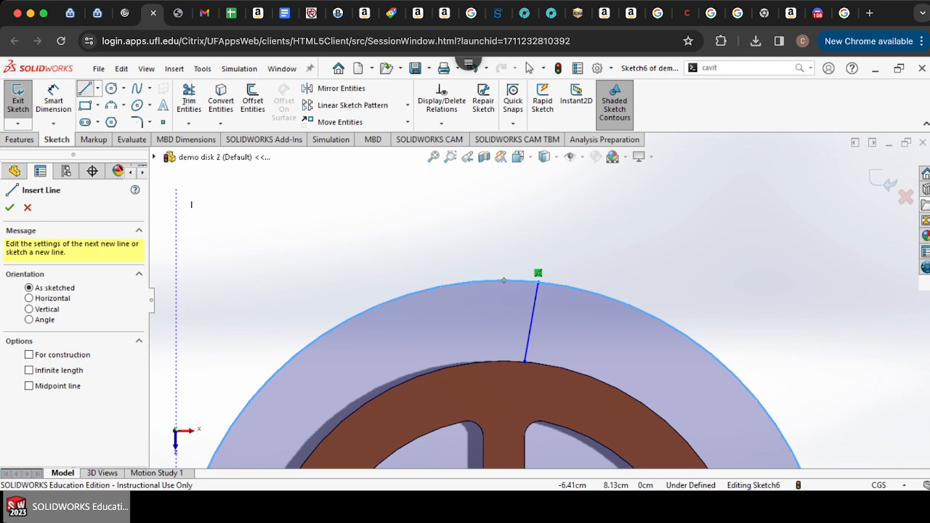
left_click(483, 436)
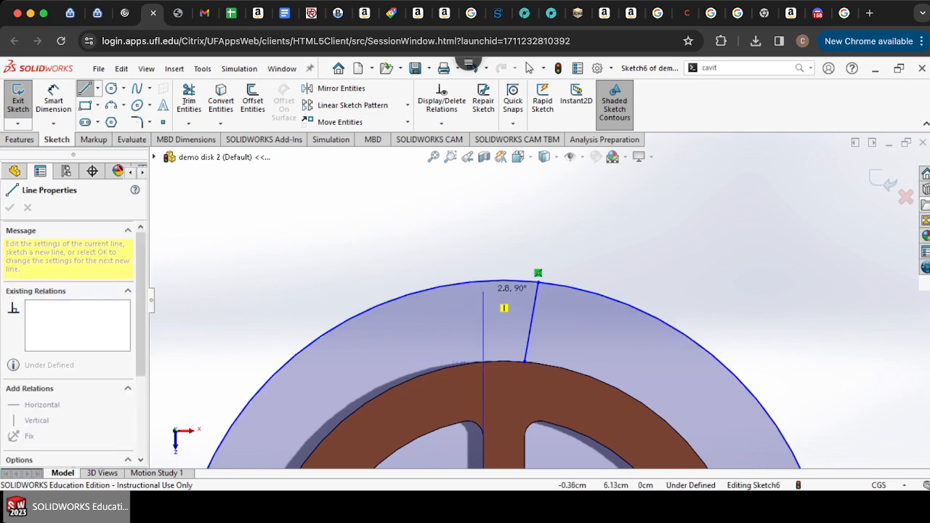
left_click(483, 281)
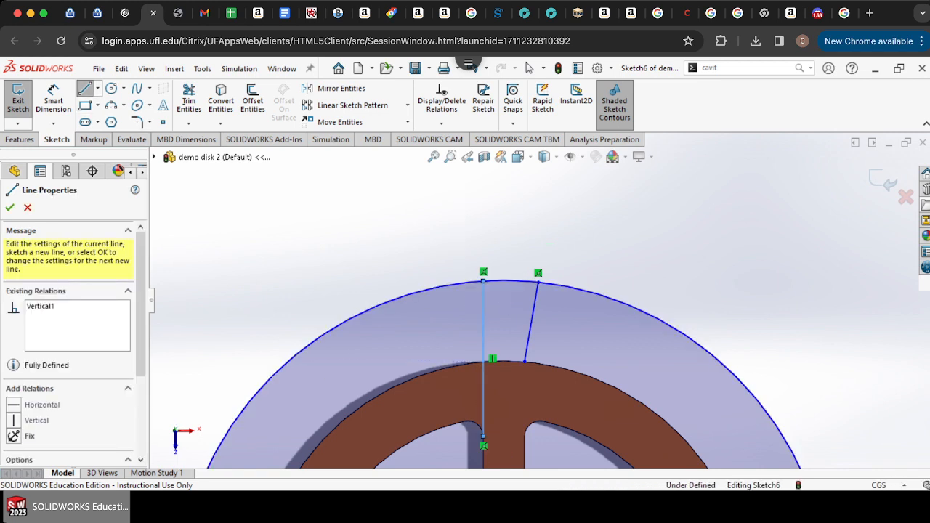
double_click(483, 358)
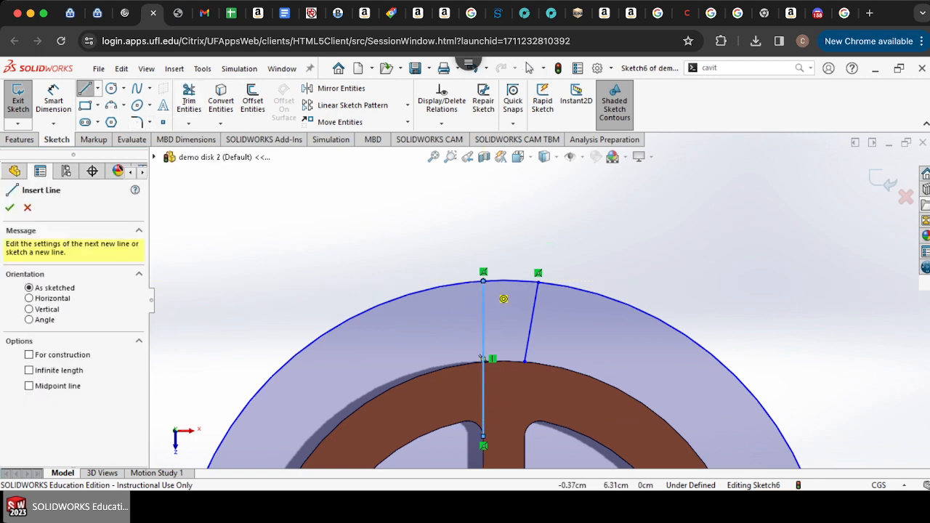
left_click(483, 281)
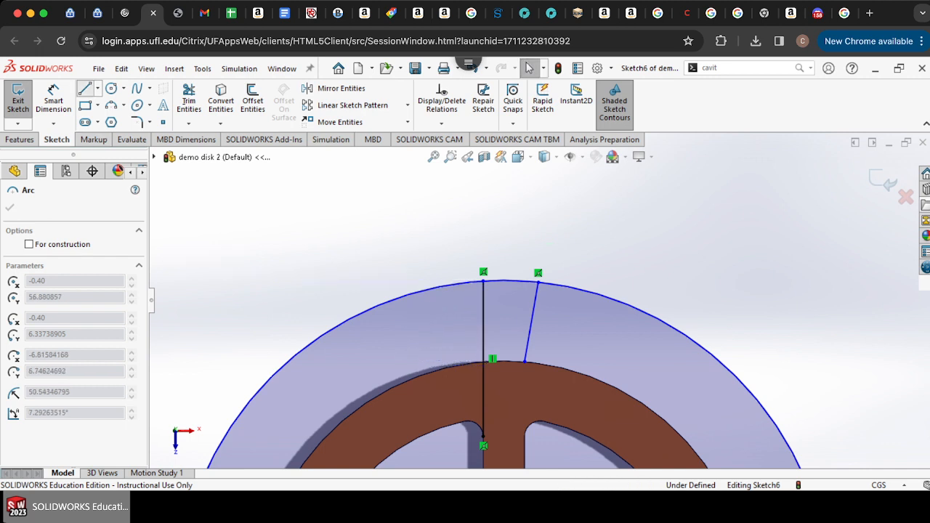
Step: Draw a slanted line from the vertical line's top down-left to the ring's outer edge
left_click(85, 89)
left_click(483, 282)
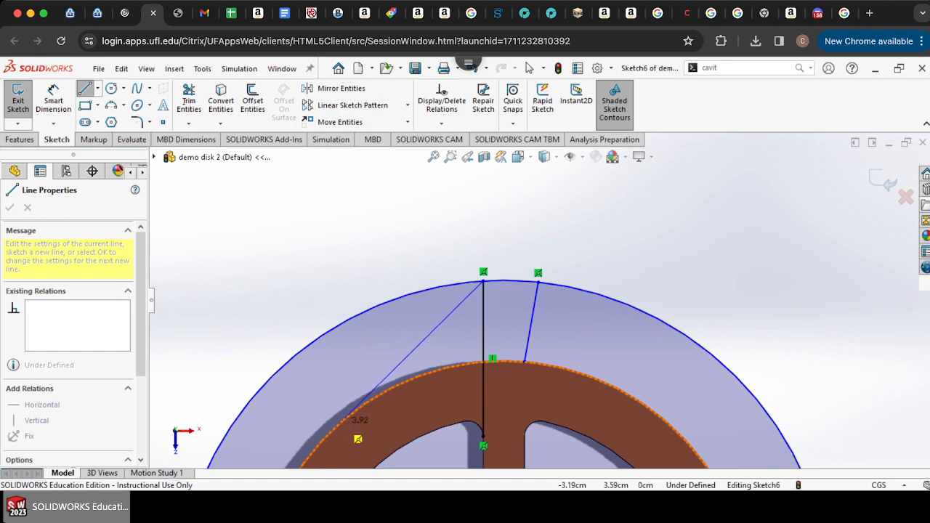
scroll(370, 431, "down", 5)
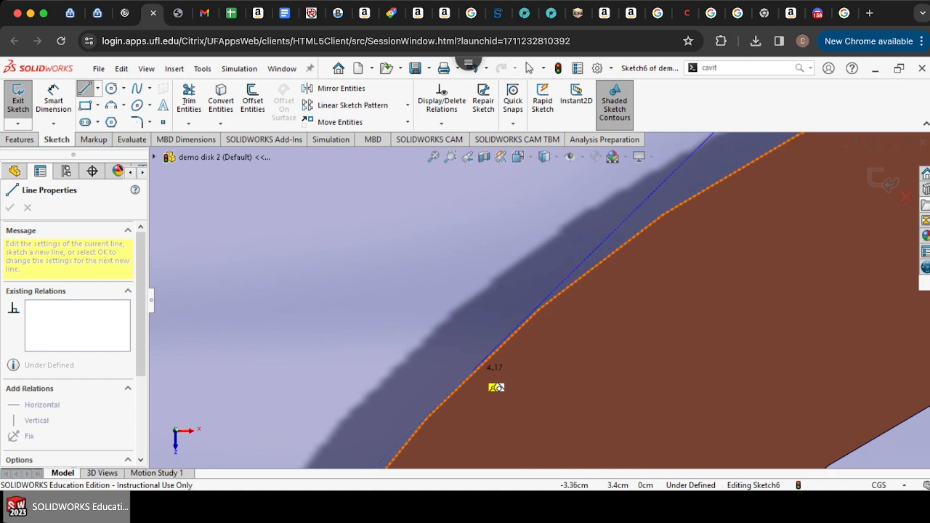
scroll(497, 387, "up", 8)
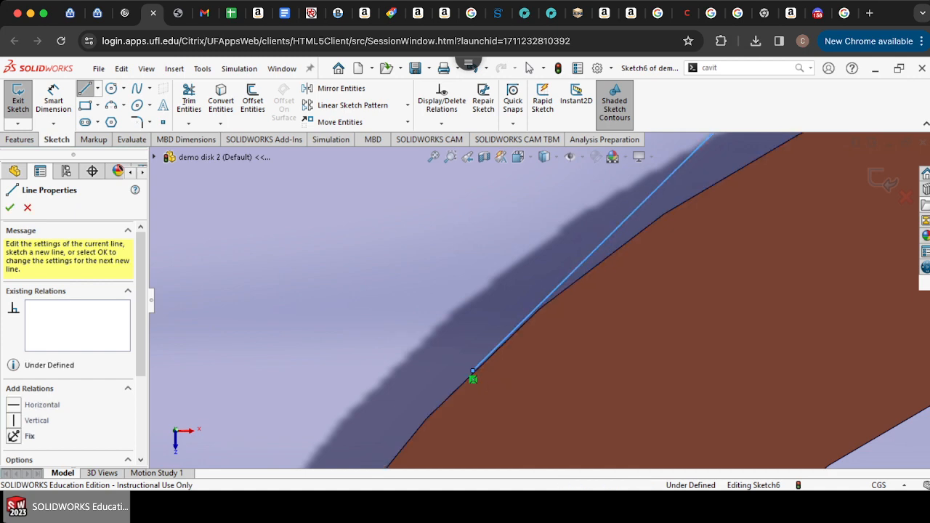
scroll(602, 270, "down", 3)
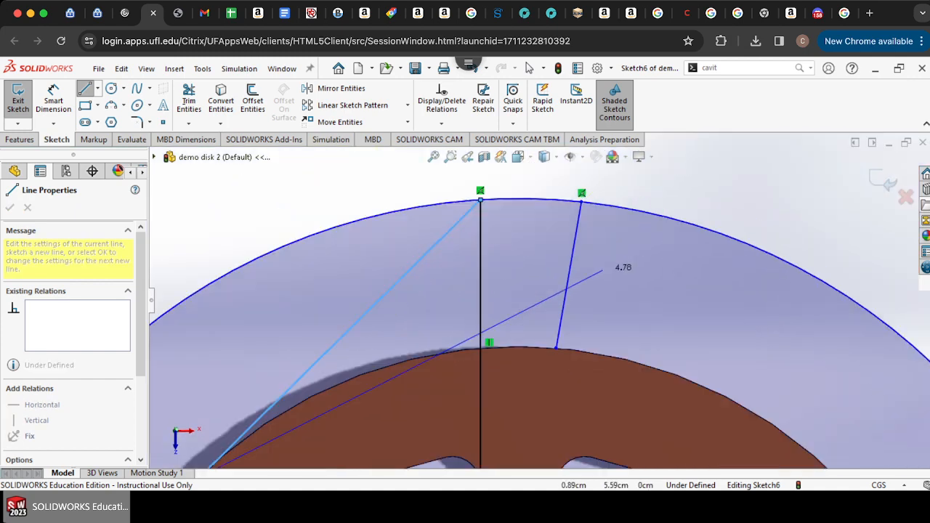
Step: Trim the new circle so only the short arc between the two lines' tops remains
left_click(189, 100)
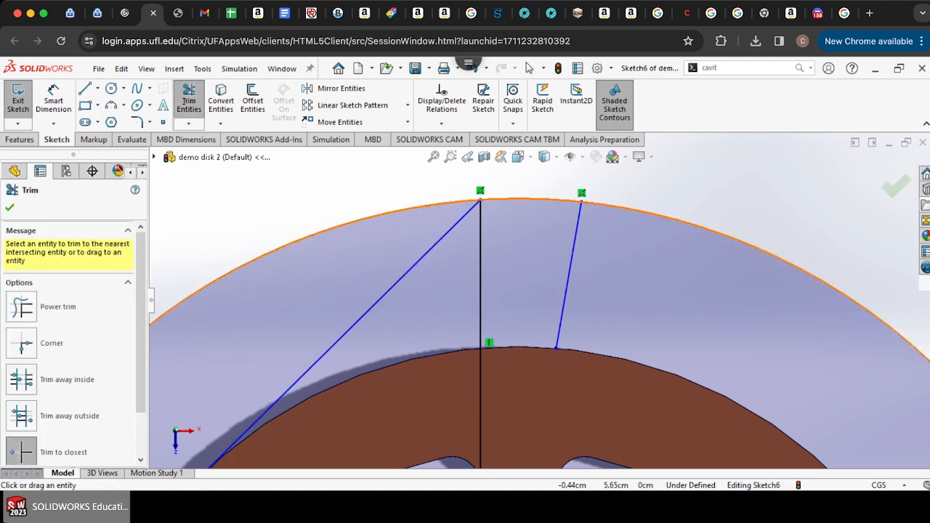
scroll(540, 291, "up", 5)
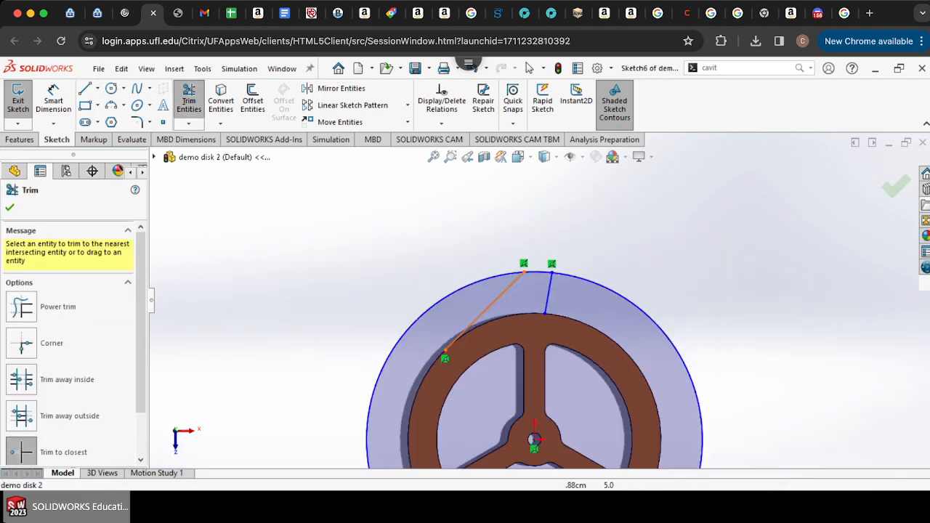
left_click(574, 278)
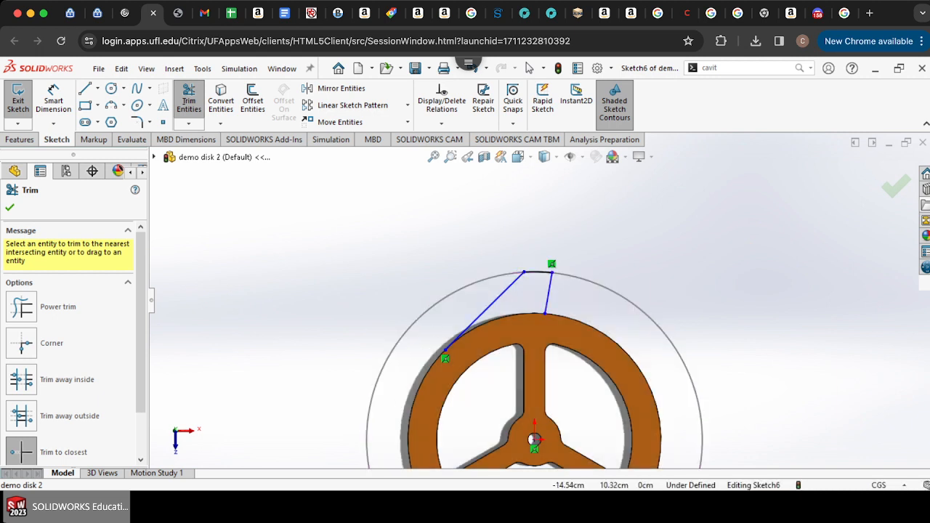
Step: Draw a circle centered on the origin snapping to the ring's outer edge
left_click(112, 87)
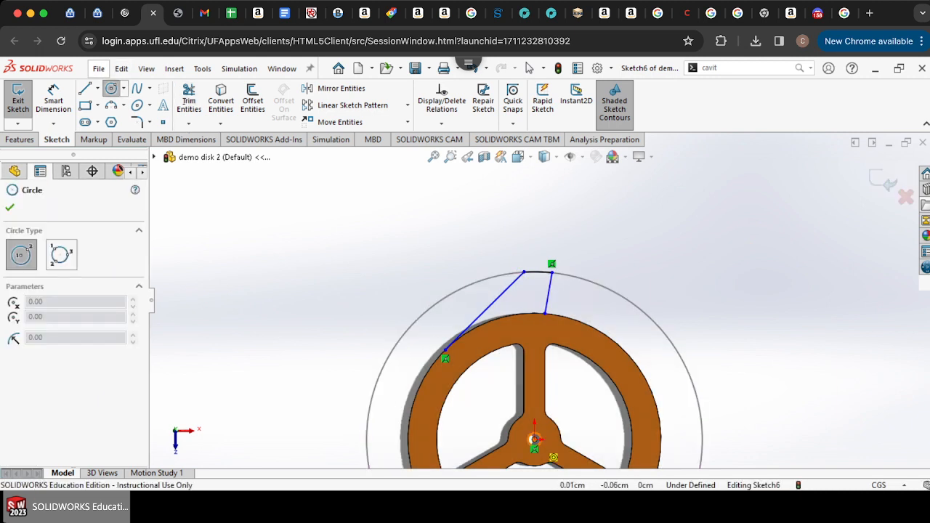
left_click(534, 440)
left_click(545, 307)
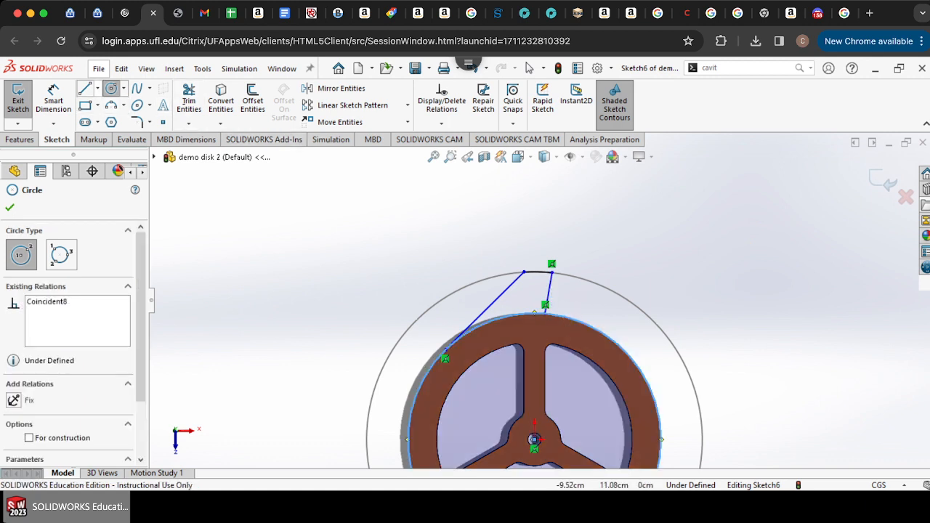
Step: Draw another circle centered on the origin, snapping to where the vertical line meets the ring's outer edge
left_click(189, 100)
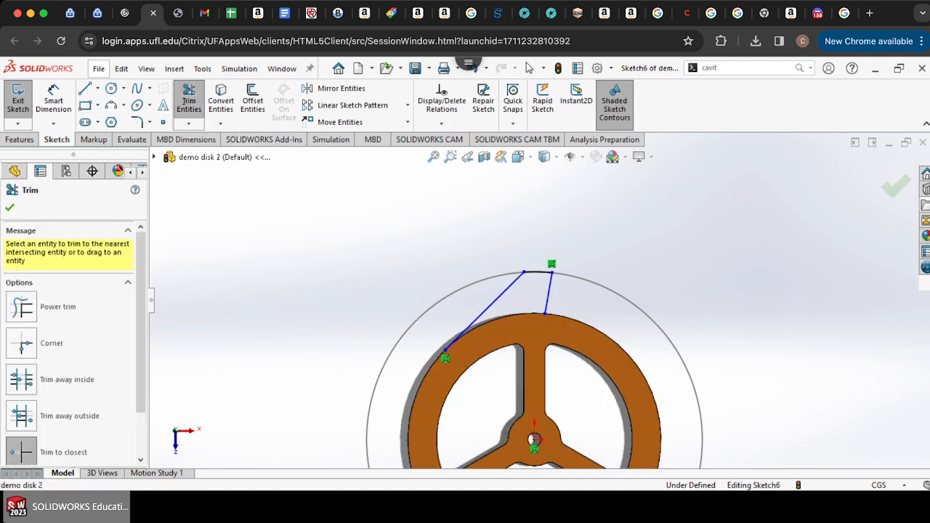
scroll(548, 333, "down", 5)
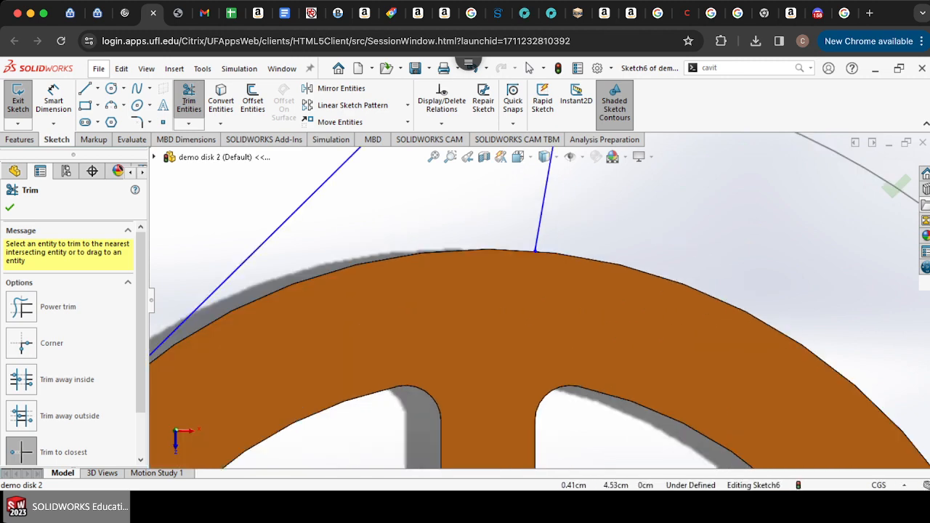
left_click(111, 87)
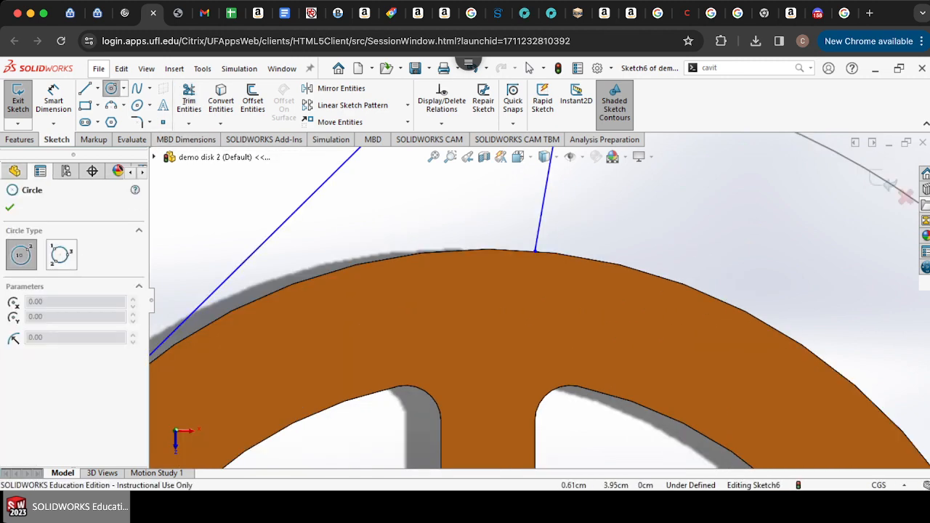
scroll(543, 301, "up", 5)
scroll(540, 426, "up", 3)
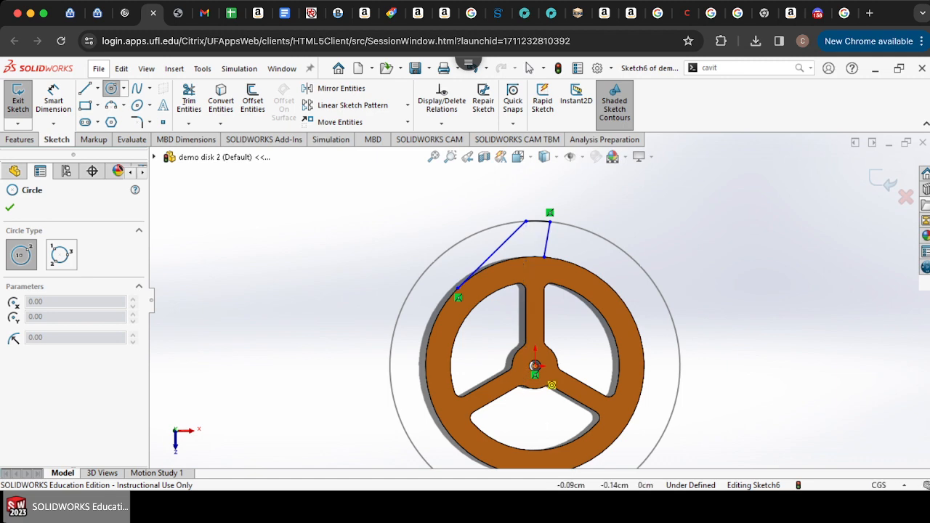
left_click(535, 366)
scroll(557, 335, "down", 5)
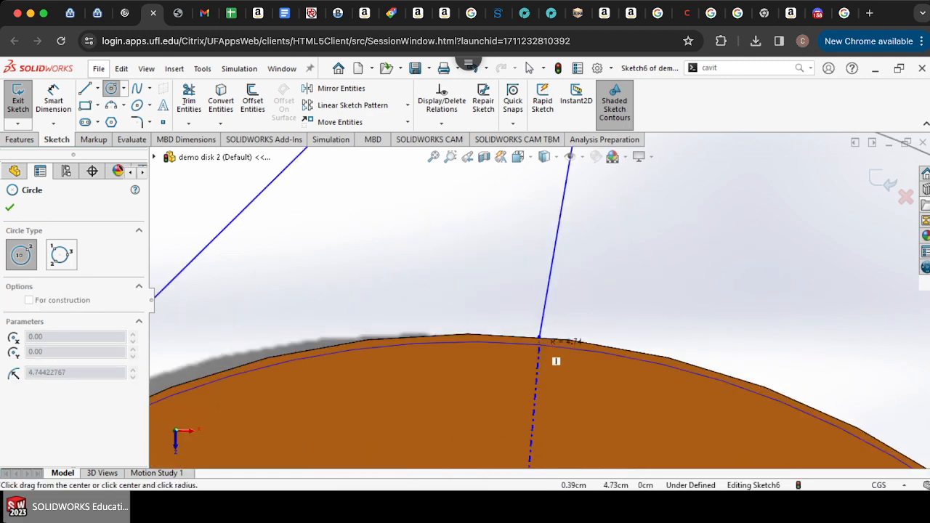
scroll(556, 361, "down", 3)
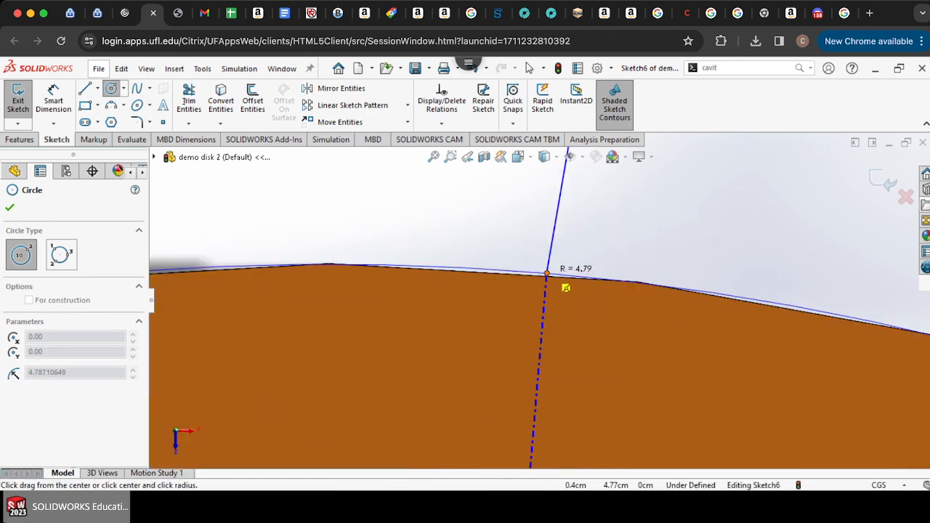
left_click(547, 274)
scroll(545, 276, "up", 5)
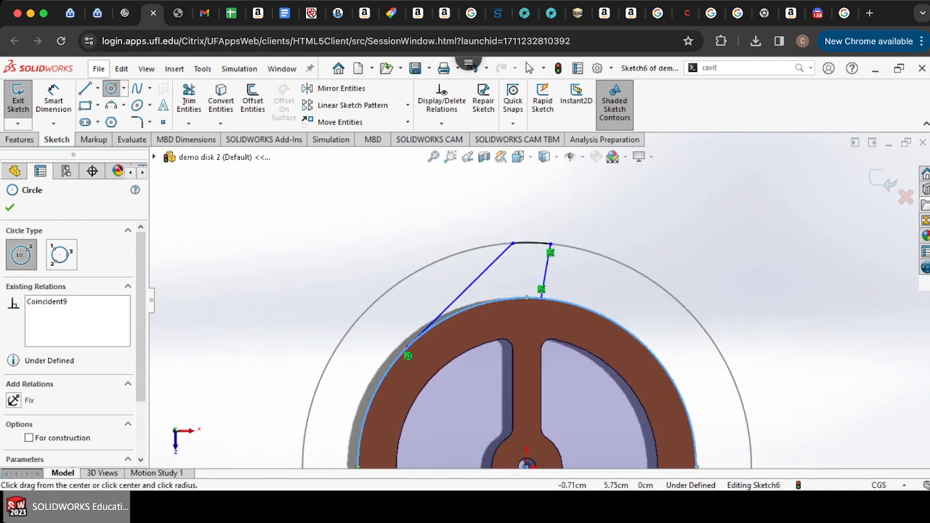
Step: Trim away the newly drawn circle
left_click(189, 101)
left_click(519, 299)
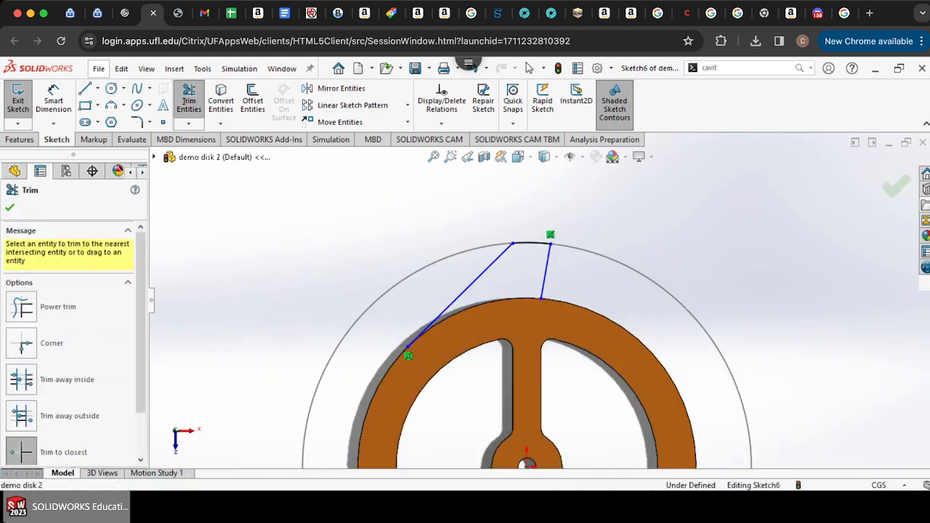
scroll(540, 294, "up", 4)
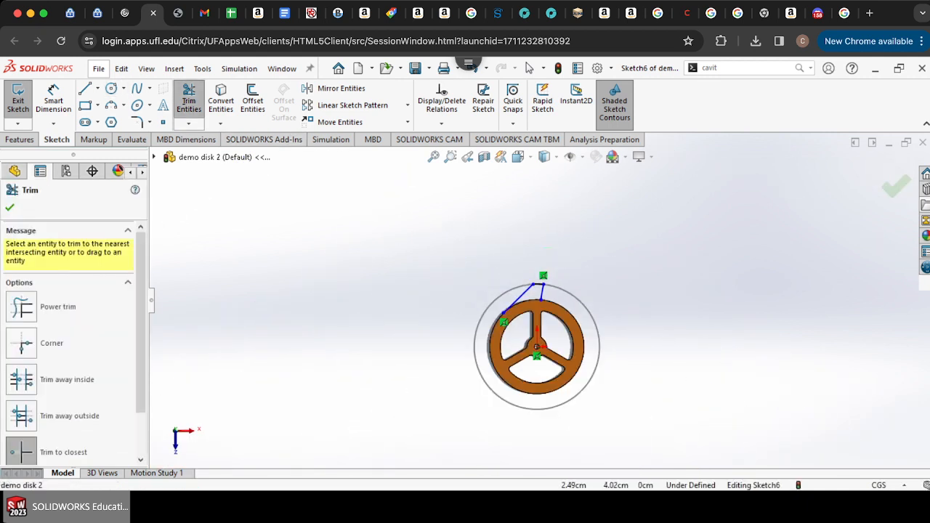
scroll(526, 292, "down", 4)
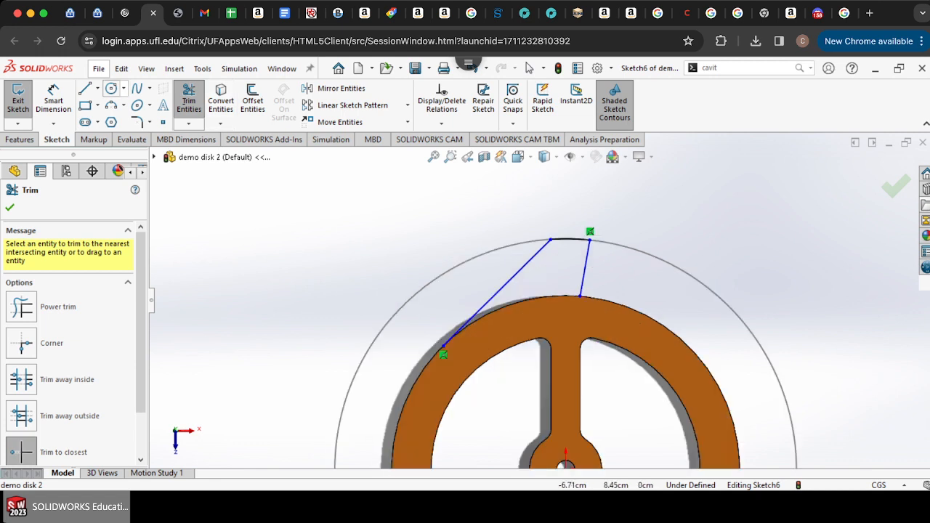
left_click(110, 104)
left_click(582, 297)
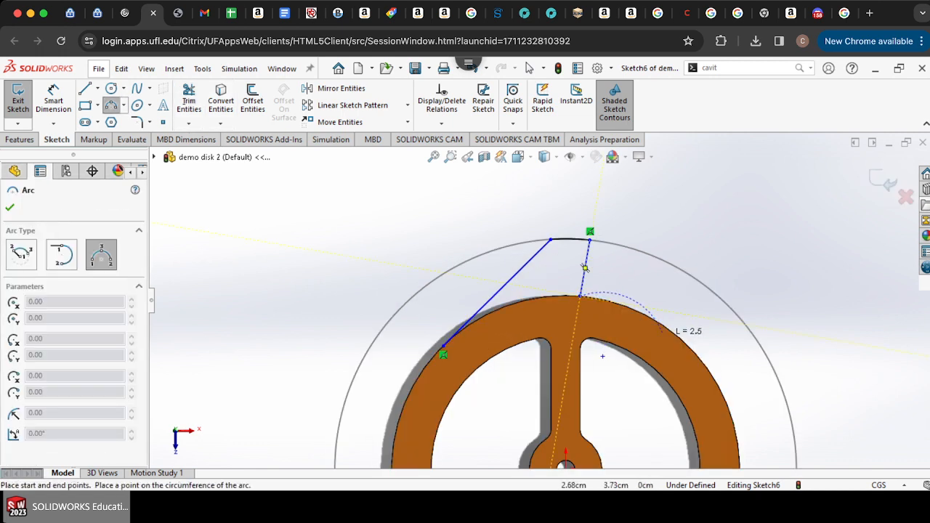
left_click(679, 335)
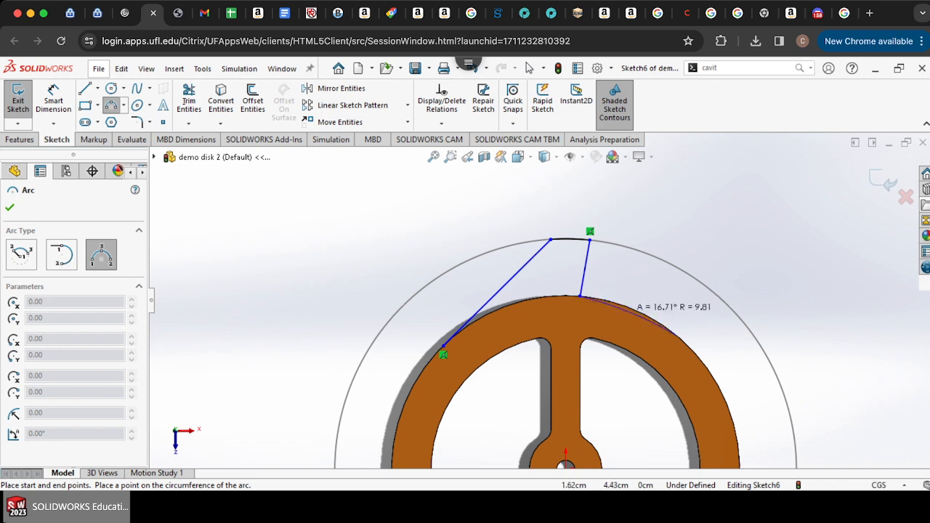
Step: Draw a circle centered on the origin snapping to the ring's outer edge, about 4.79 cm radius
left_click(111, 88)
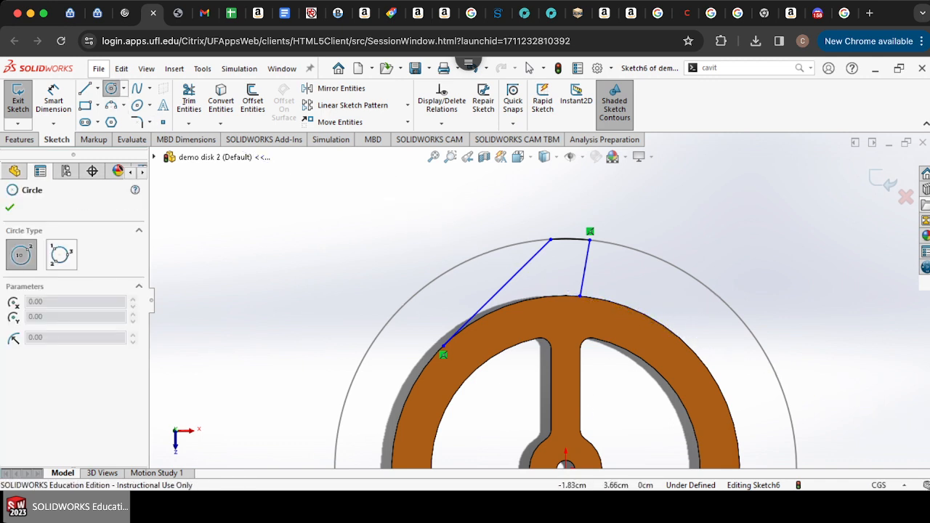
scroll(539, 354, "up", 7)
scroll(551, 355, "down", 7)
scroll(553, 319, "down", 3)
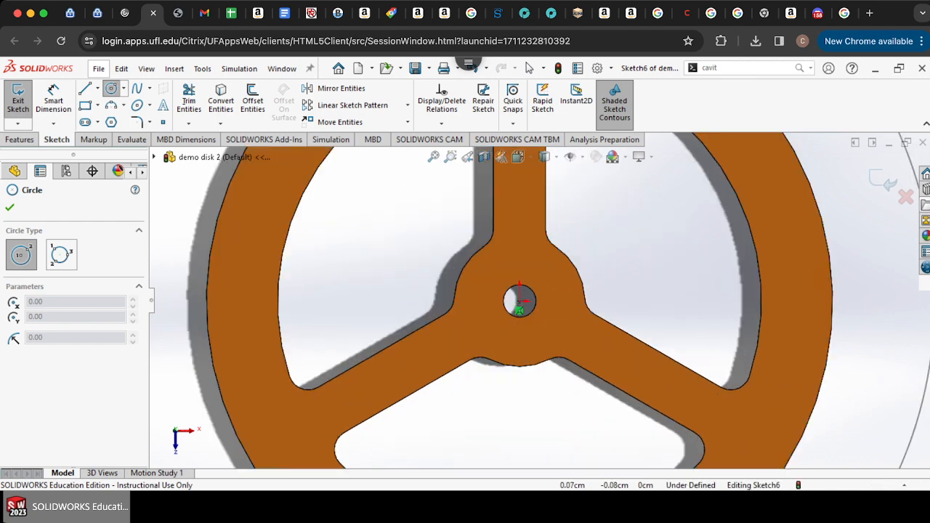
left_click(540, 319)
scroll(539, 319, "up", 5)
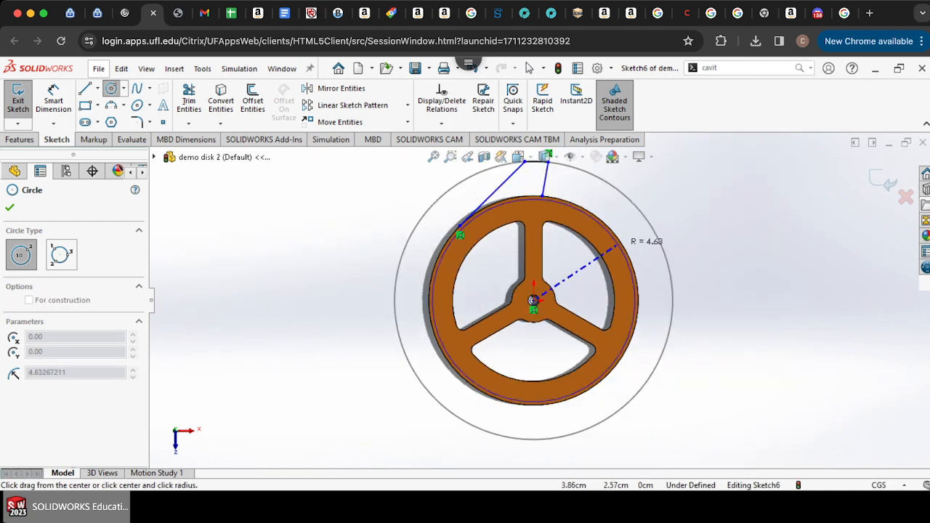
left_click(638, 258)
Step: Extend the vertical line down past the ring's outer edge
scroll(544, 167, "down", 5)
scroll(580, 328, "down", 3)
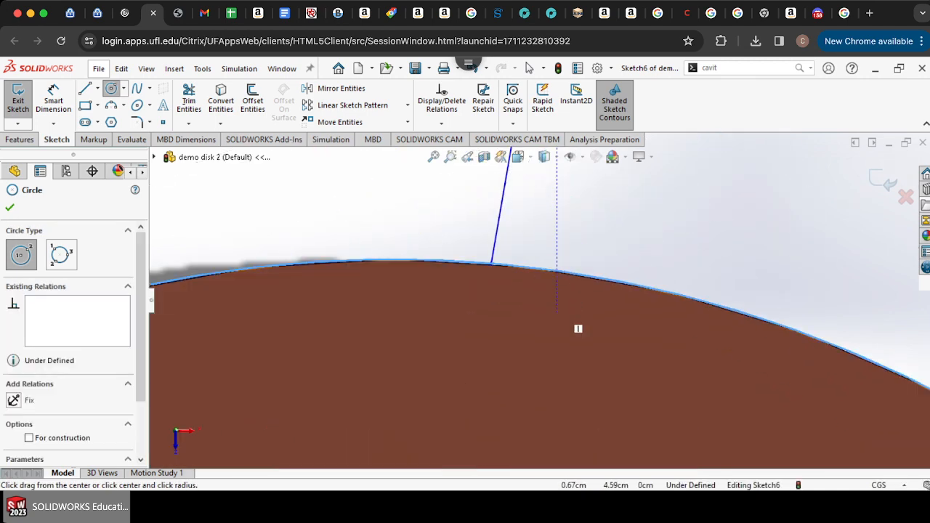
scroll(534, 283, "up", 3)
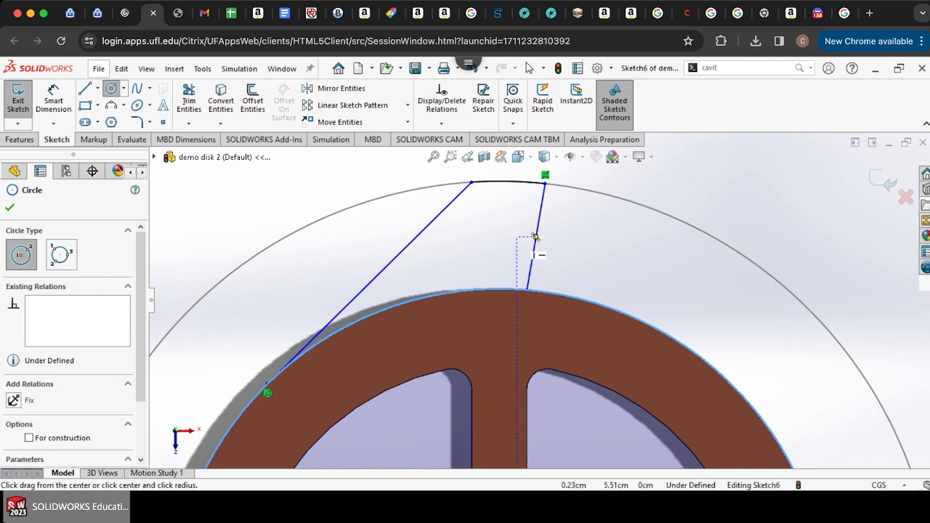
scroll(536, 236, "down", 2)
left_click(188, 123)
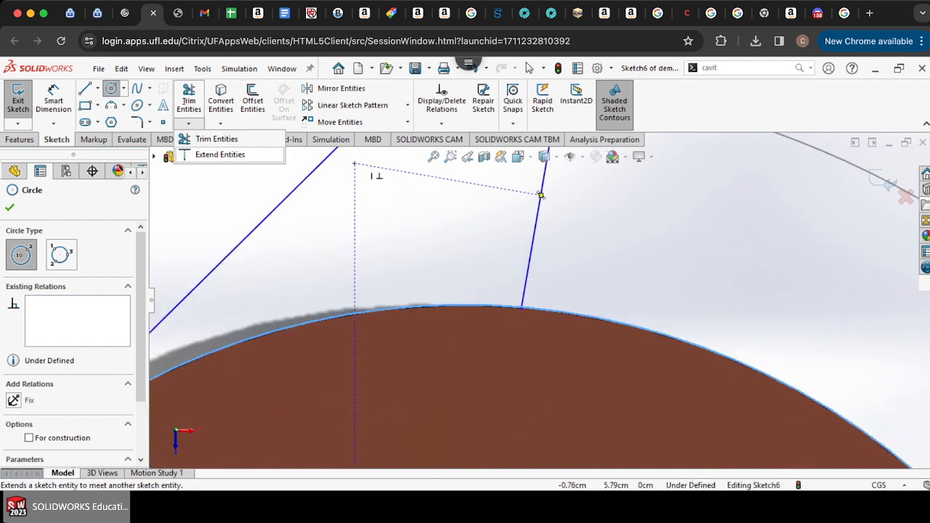
left_click(220, 154)
left_click(529, 260)
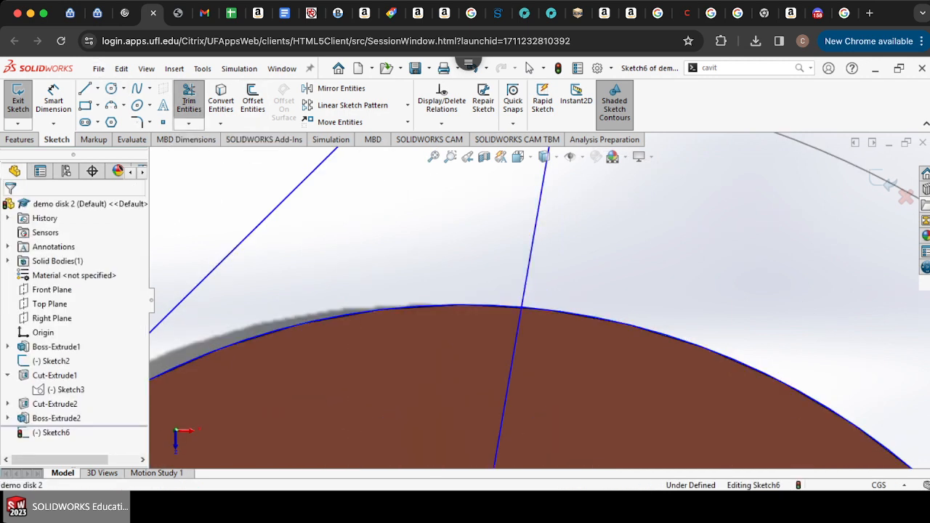
Step: Trim the circle and the extended line's lower end so the outline closes along the ring's edge
left_click(189, 100)
scroll(539, 301, "up", 4)
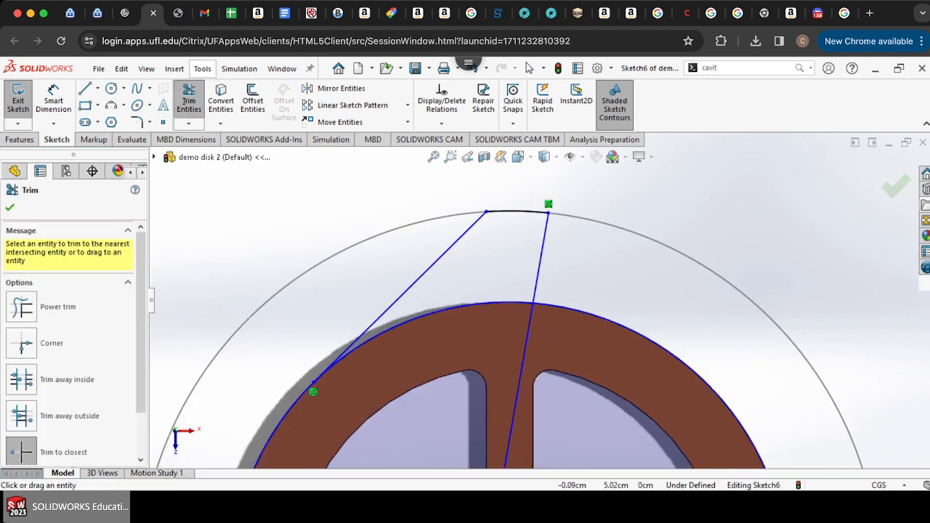
left_click(480, 304)
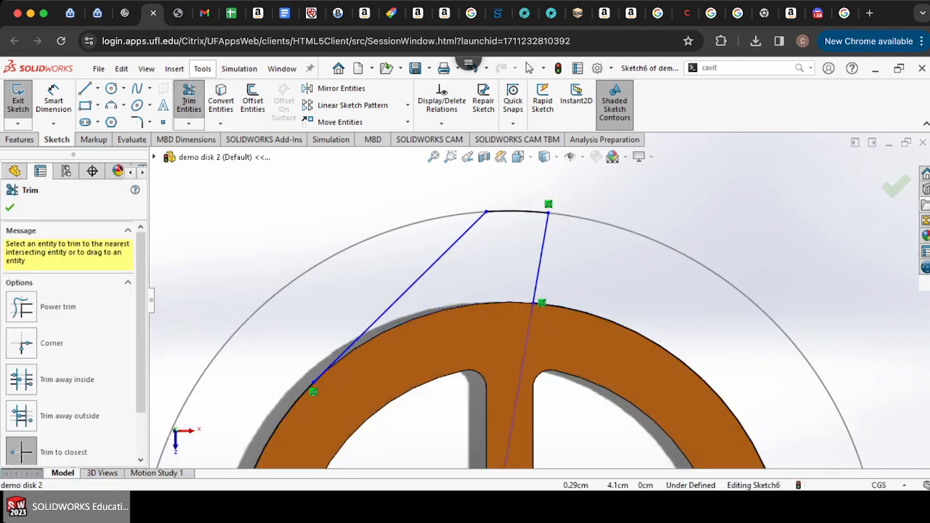
left_click(527, 341)
scroll(581, 297, "down", 3)
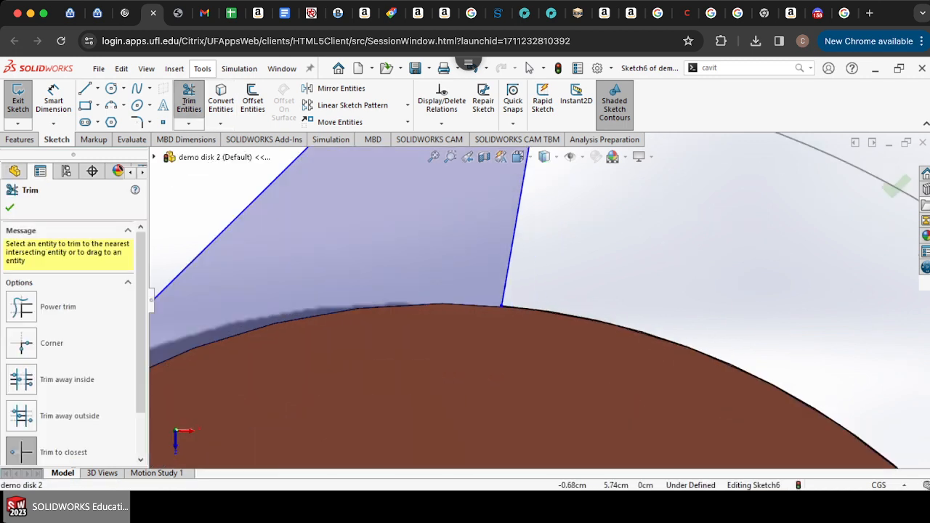
Step: Fillet the corner between the vertical line and the ring's edge with a 0.30 cm radius
left_click(137, 121)
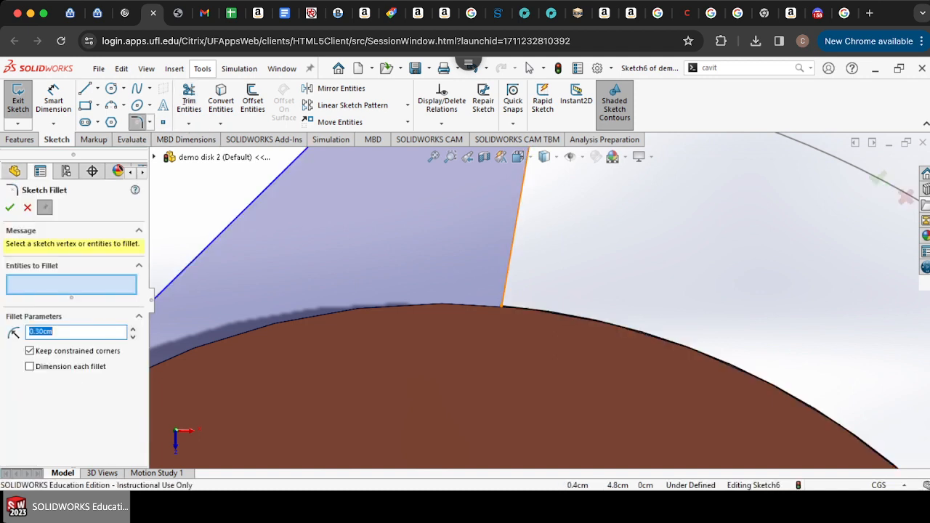
left_click(509, 269)
scroll(539, 298, "up", 10)
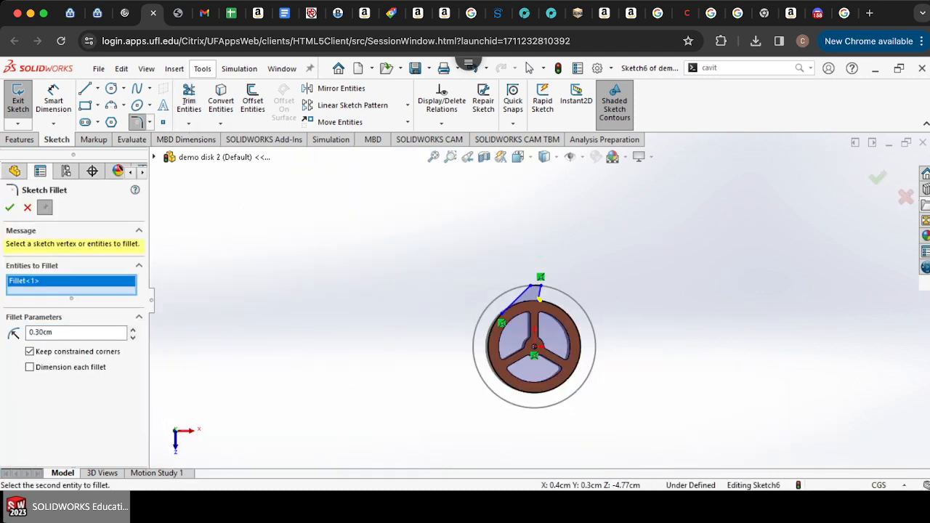
scroll(546, 290, "down", 5)
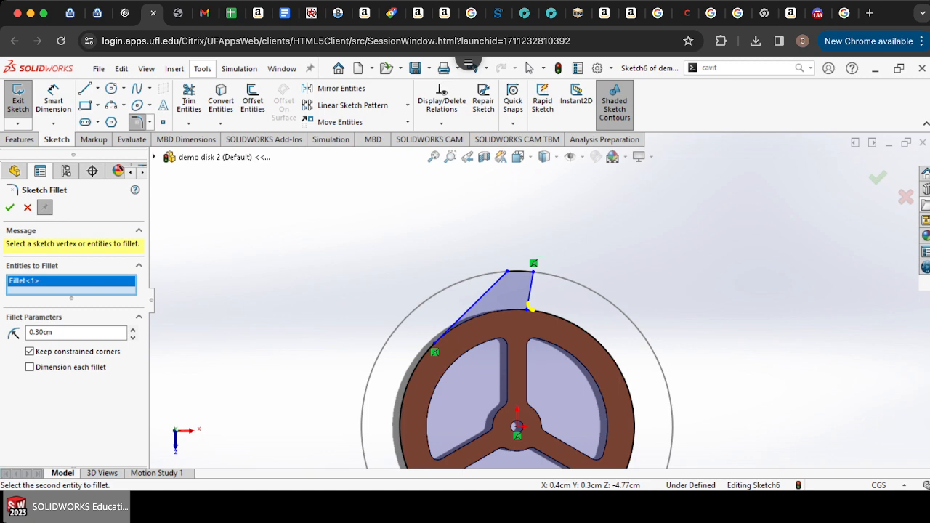
left_click(530, 307)
scroll(530, 307, "down", 5)
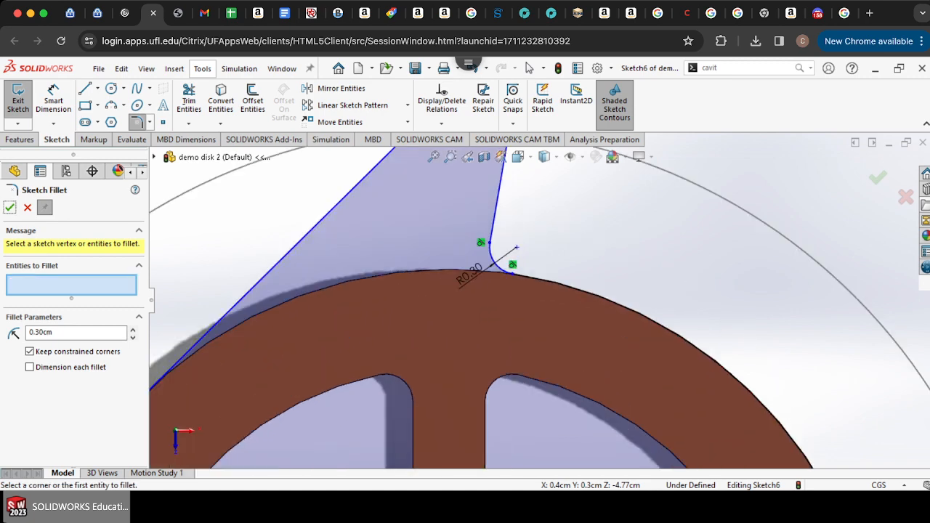
scroll(530, 302, "up", 5)
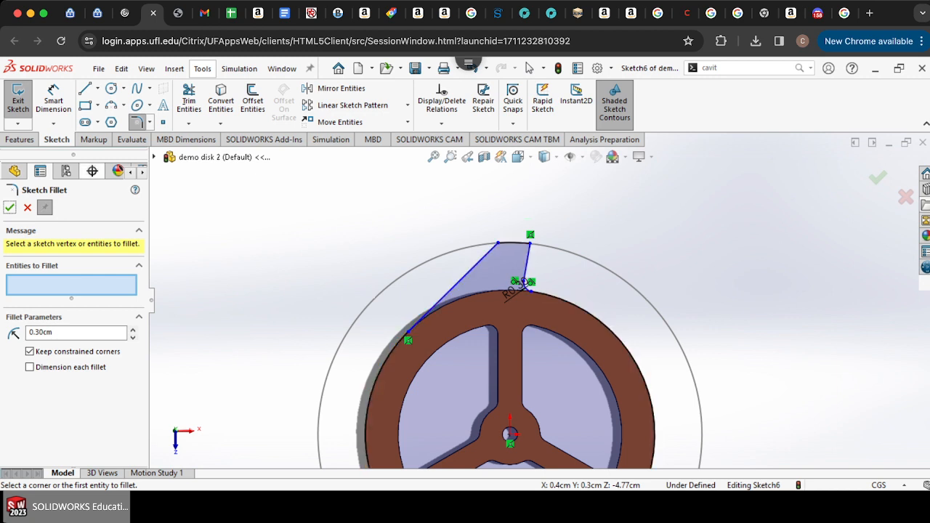
Step: Draw a line from the slanted line's lower end to the fillet's end to close the profile
left_click(85, 88)
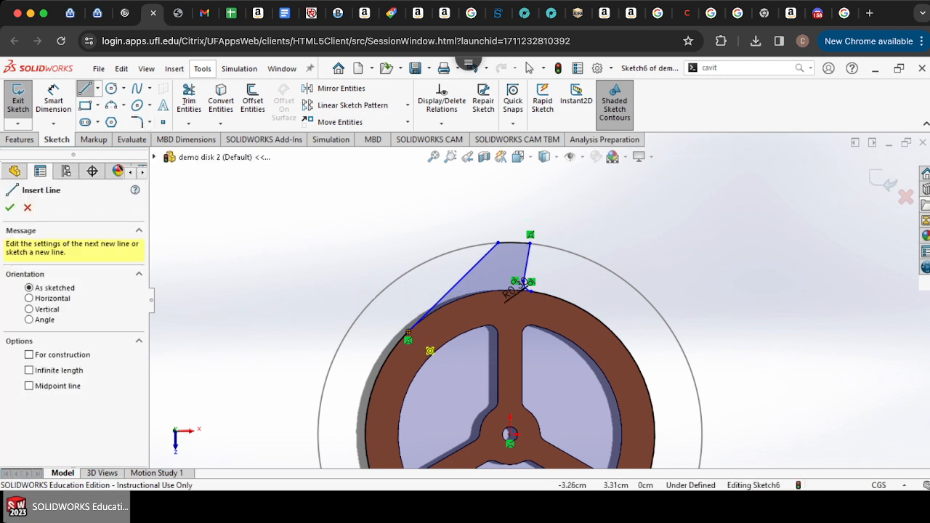
left_click_drag(409, 338, 531, 291)
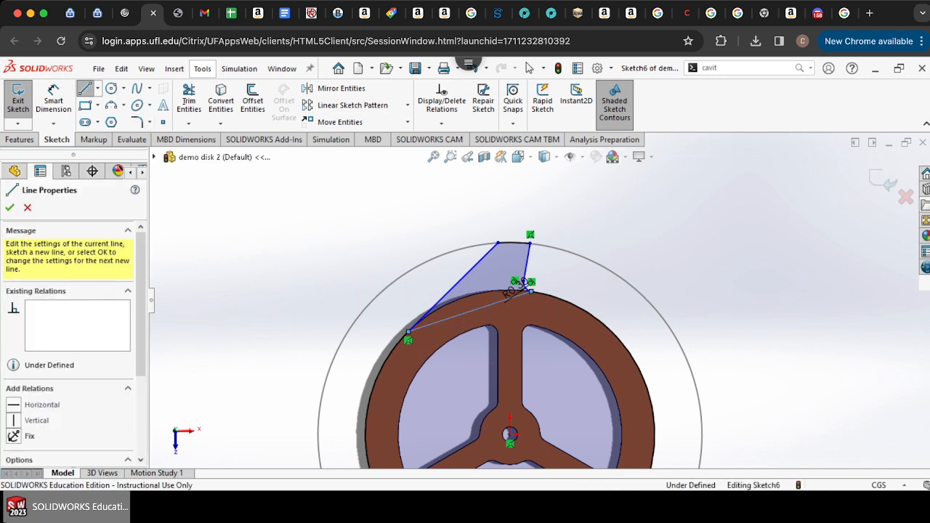
left_click(188, 100)
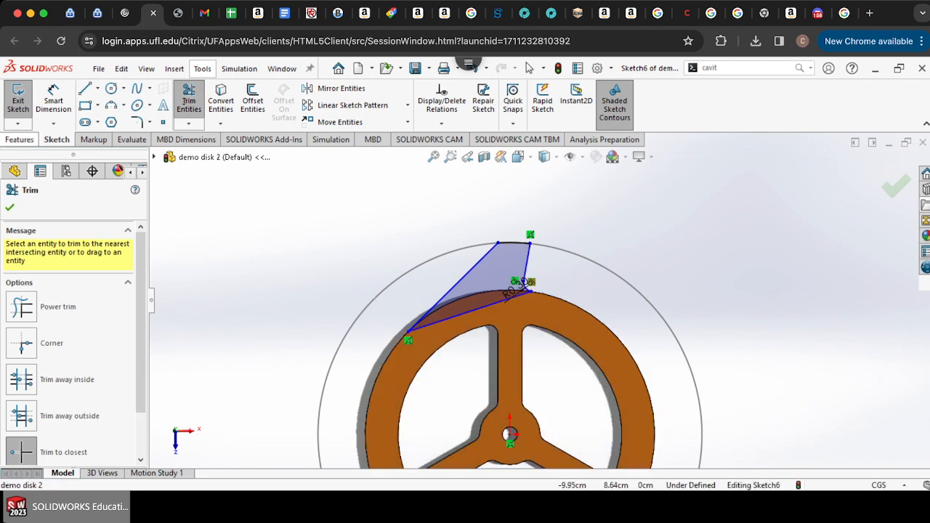
Step: Extrude the profile as a boss Up To Surface, choosing the disk's back face
left_click(19, 138)
left_click(24, 96)
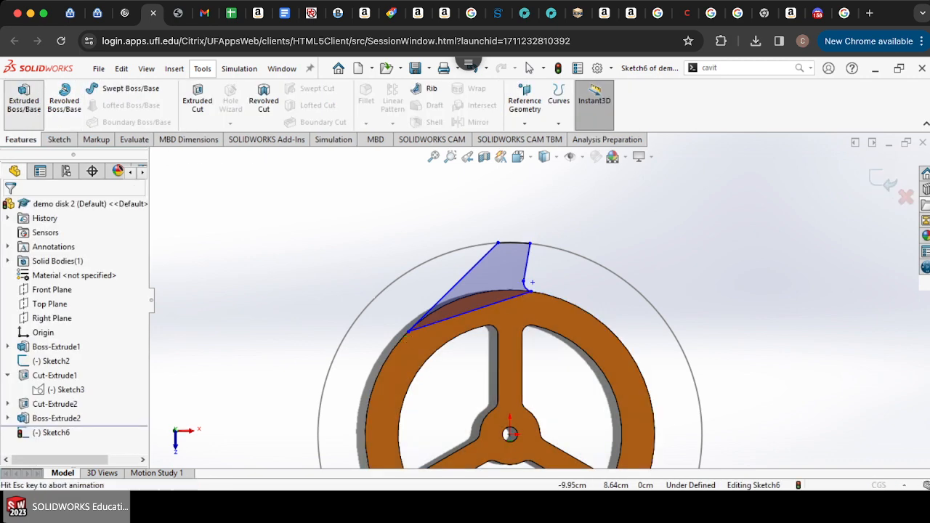
key("Right")
key("Right")
key("Right")
key("Right")
key("Right")
key("Right")
key("Right")
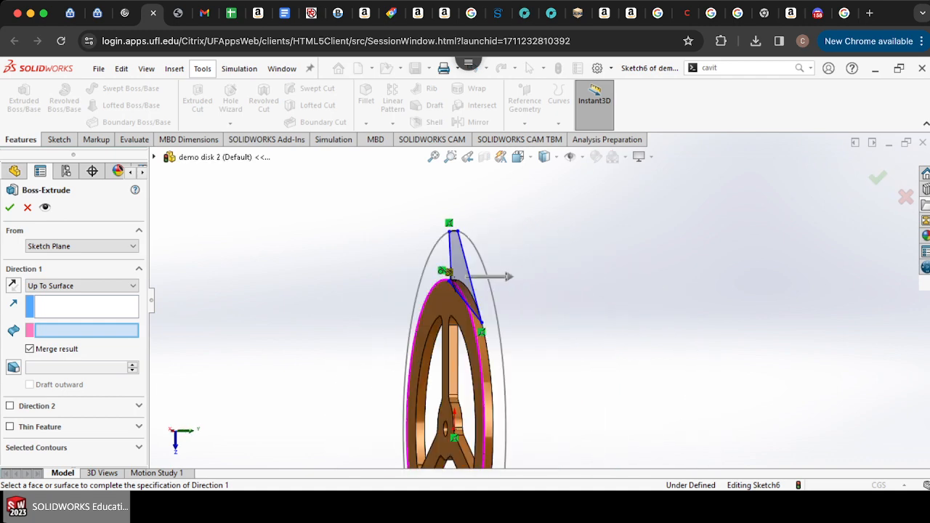
left_click(449, 308)
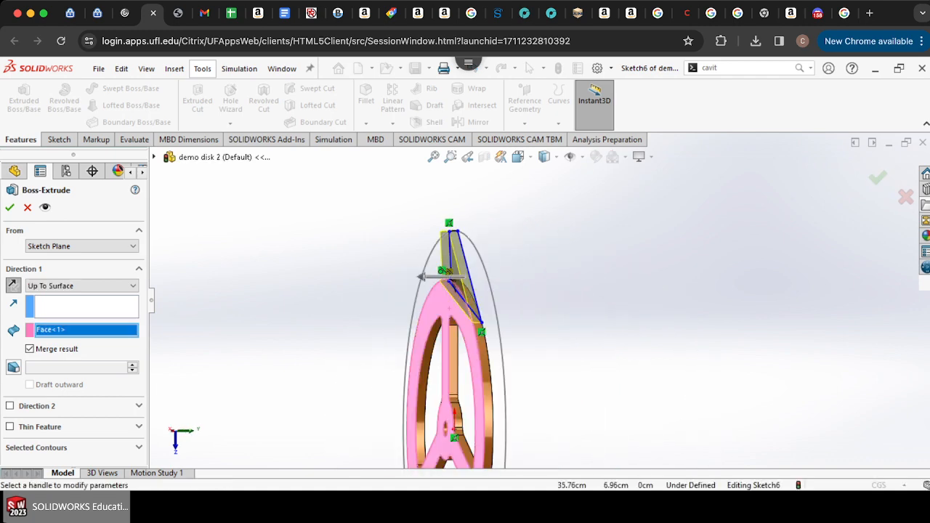
left_click(10, 208)
key("Left")
key("Left")
key("Left")
key("Left")
key("Left")
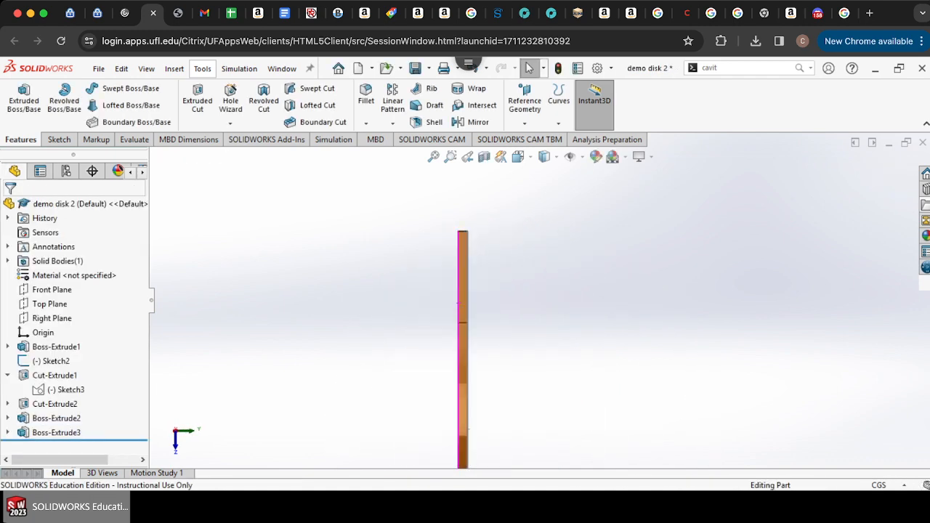
key("Left")
scroll(539, 303, "up", 6)
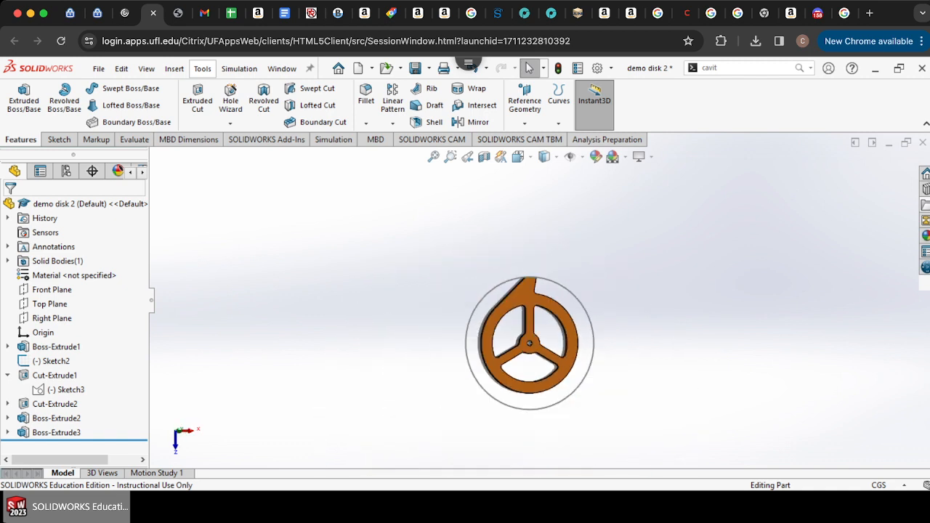
Step: Hide the outer circle sketch surrounding the disk after inspecting the new boss along the rim
key("Left")
scroll(538, 325, "down", 6)
scroll(541, 291, "up", 3)
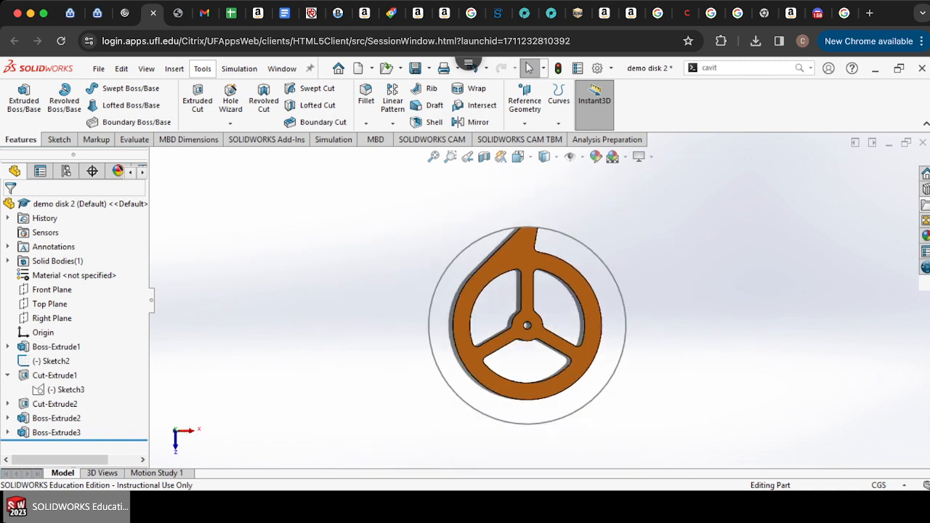
scroll(551, 305, "down", 1)
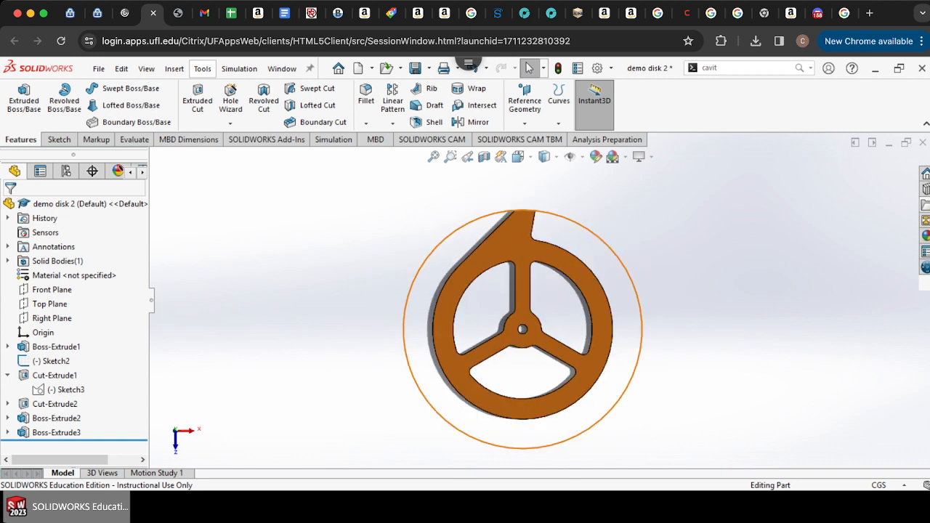
scroll(514, 194, "down", 8)
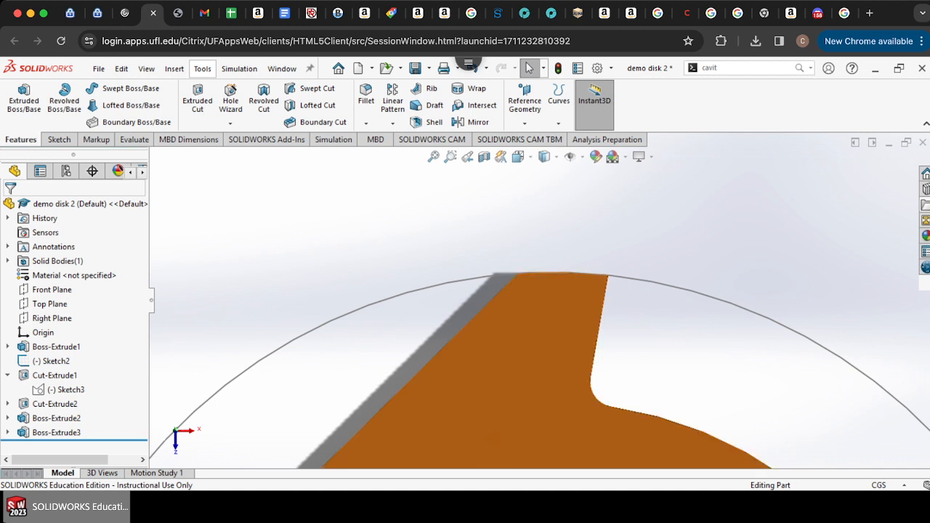
scroll(541, 276, "up", 8)
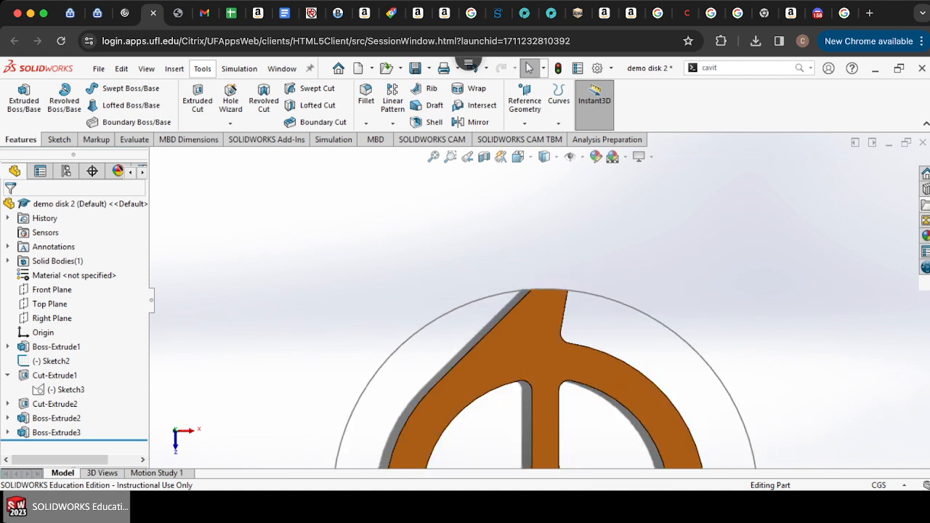
scroll(541, 315, "down", 2)
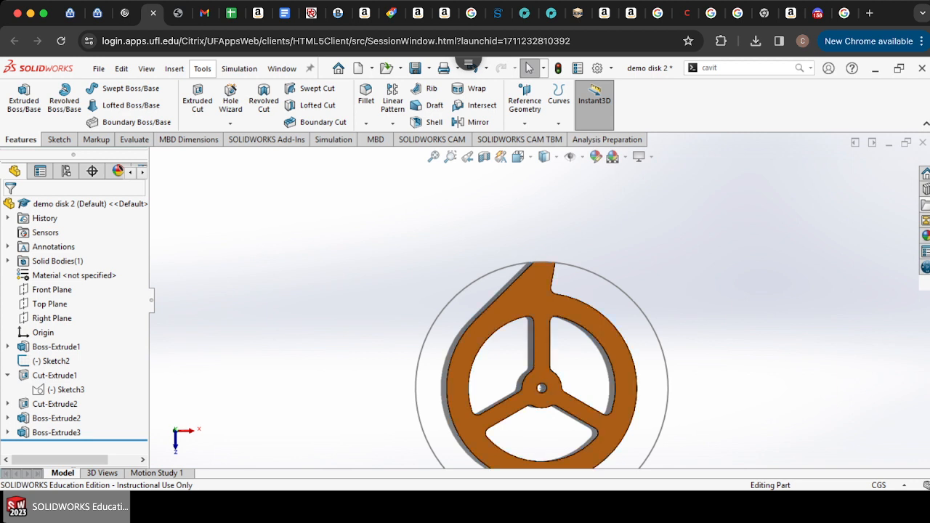
scroll(542, 305, "up", 6)
scroll(534, 320, "down", 6)
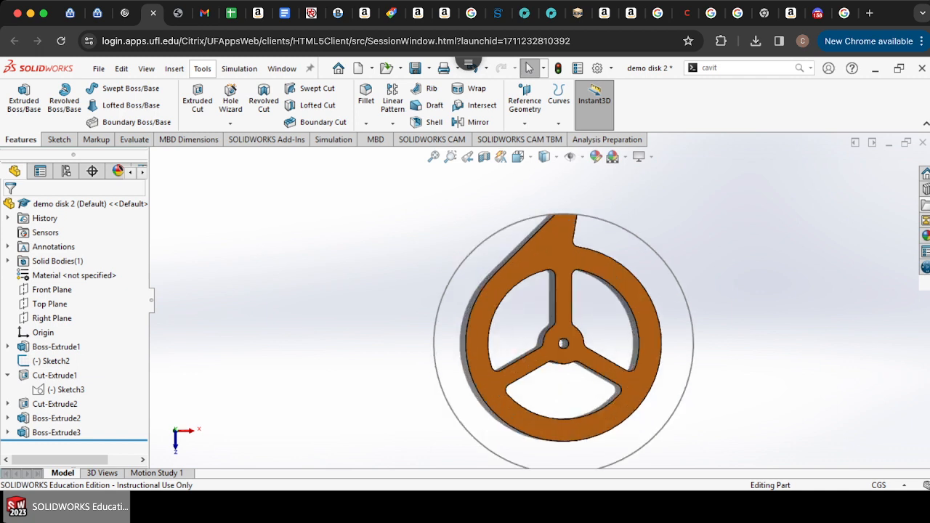
right_click(664, 260)
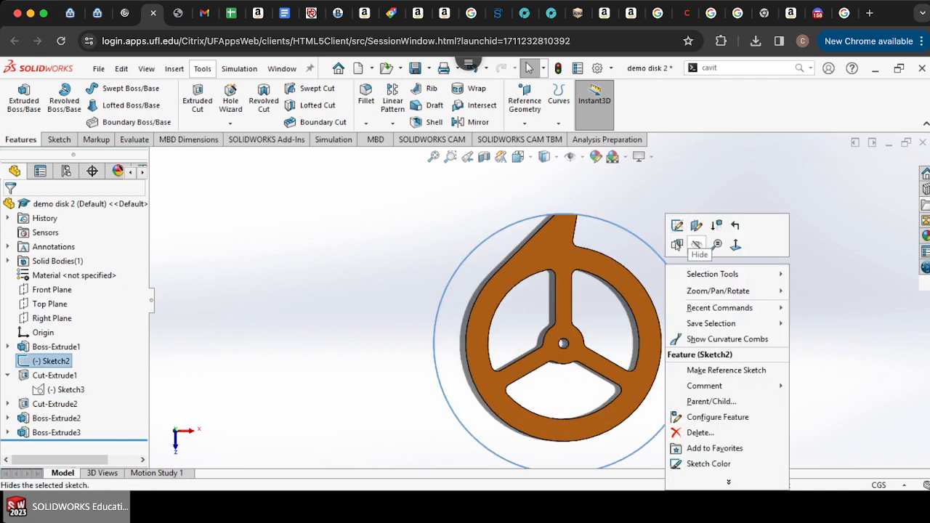
left_click(699, 248)
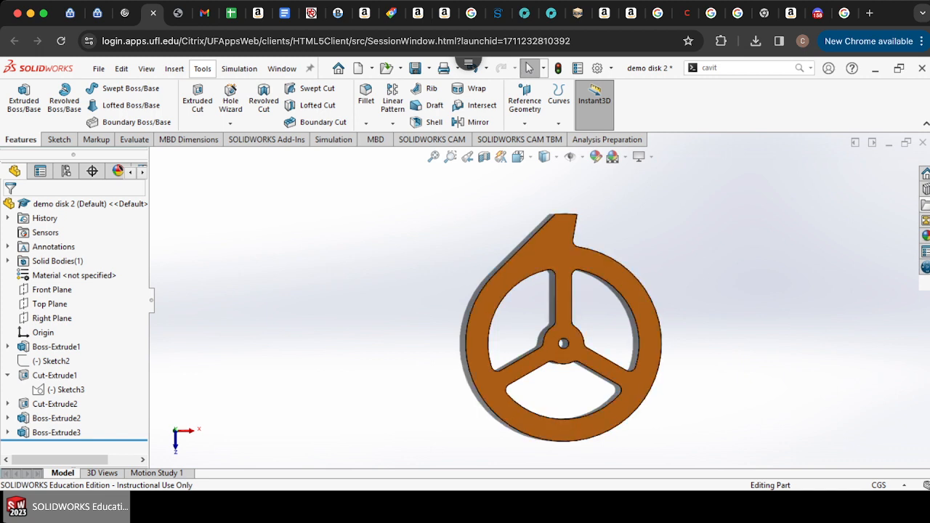
Step: Insert a Center of Mass reference point on the part and zoom in to inspect its position near the hub
left_click(175, 68)
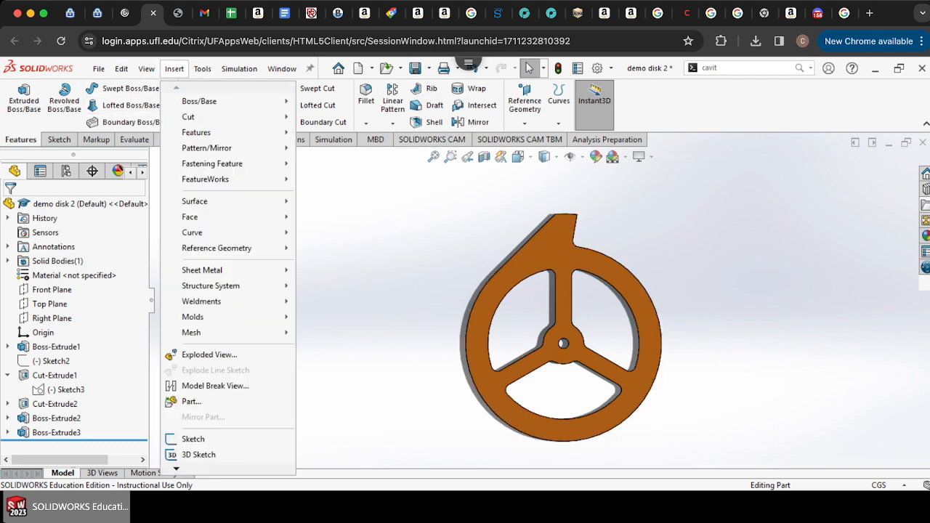
mouse_move(217, 248)
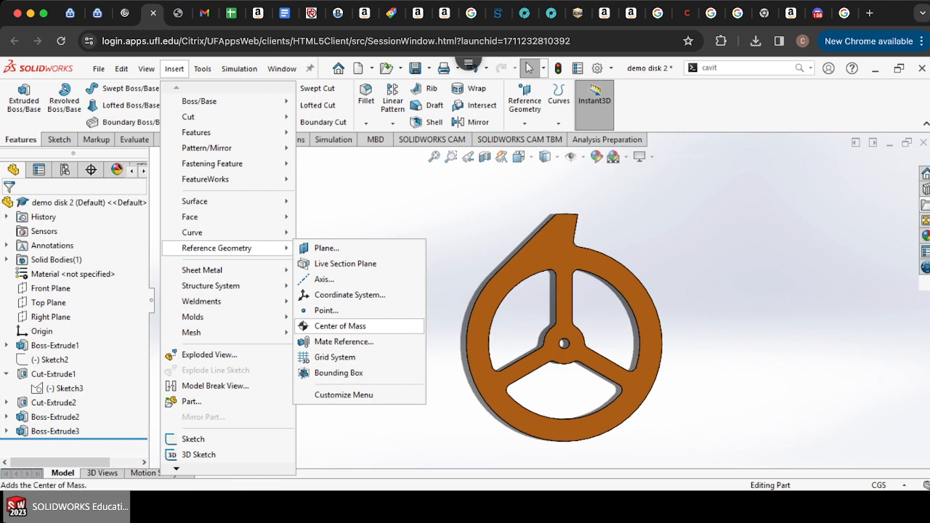
left_click(340, 326)
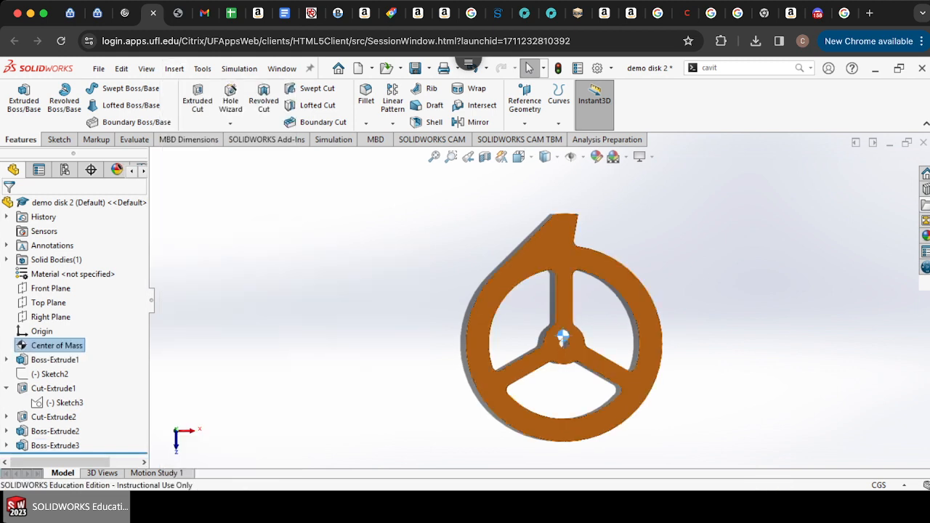
scroll(567, 345, "down", 5)
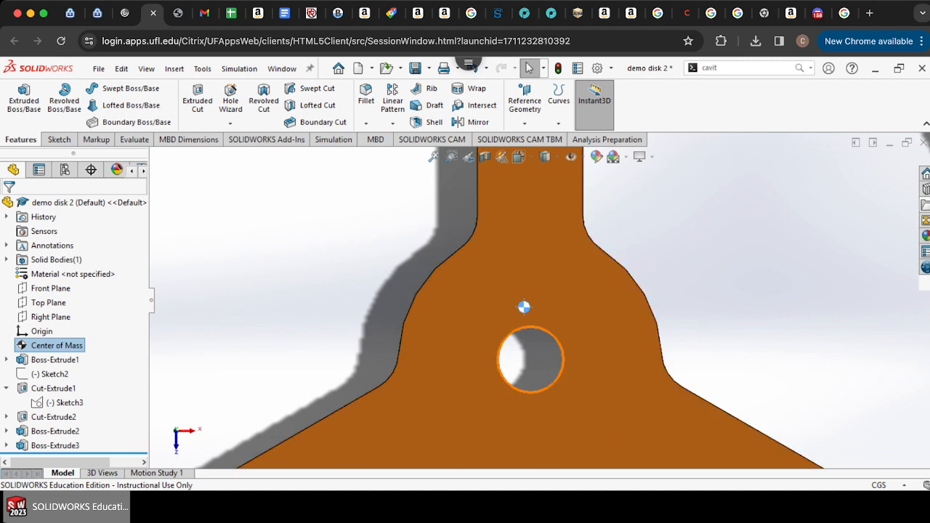
scroll(527, 305, "up", 3)
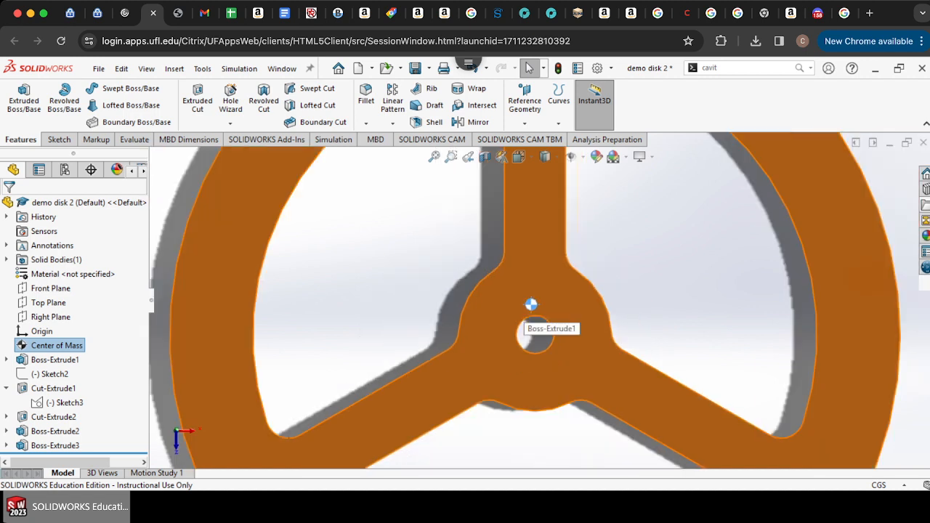
scroll(530, 316, "up", 5)
scroll(530, 316, "down", 6)
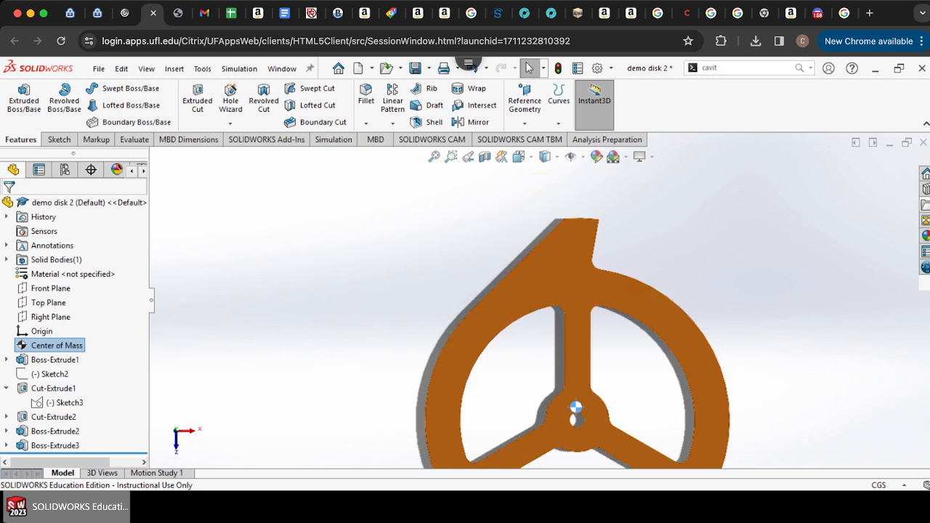
scroll(585, 430, "down", 5)
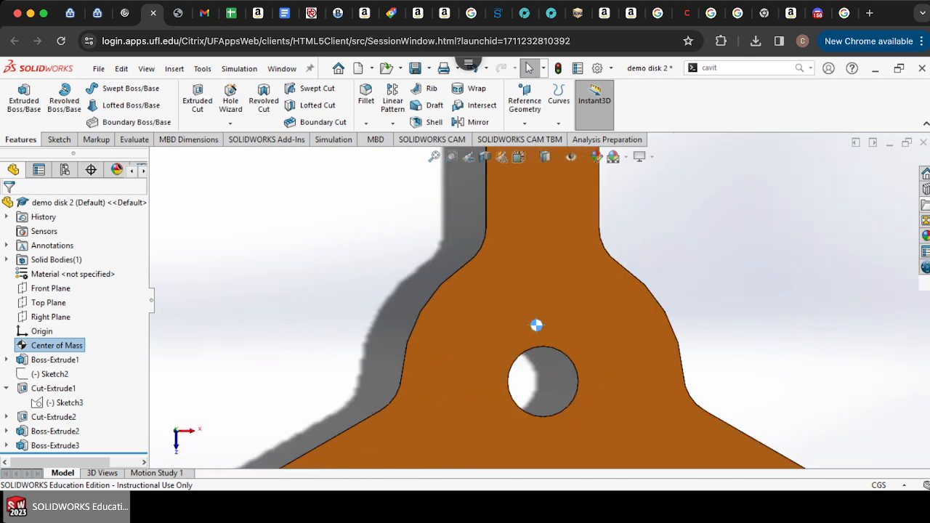
Step: Open a new sketch on the disk's front face and show the center of mass marker
left_click(58, 139)
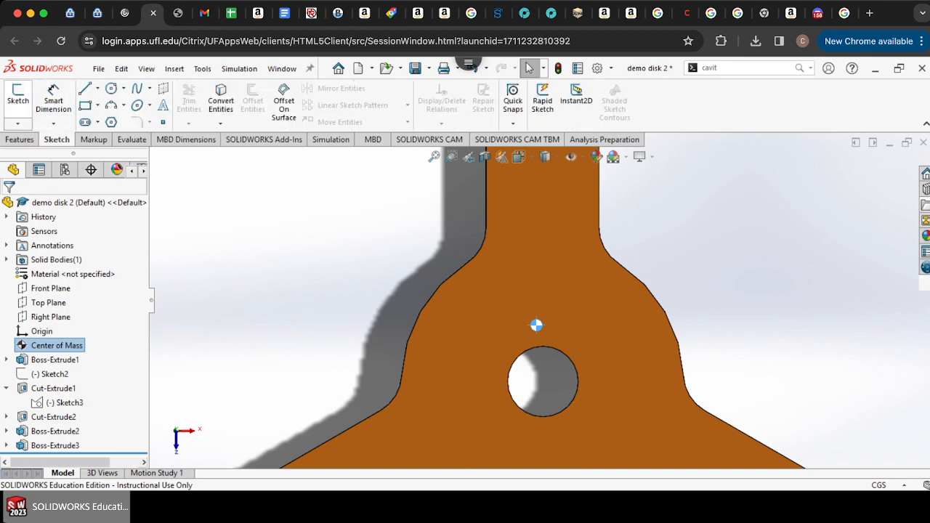
left_click(18, 95)
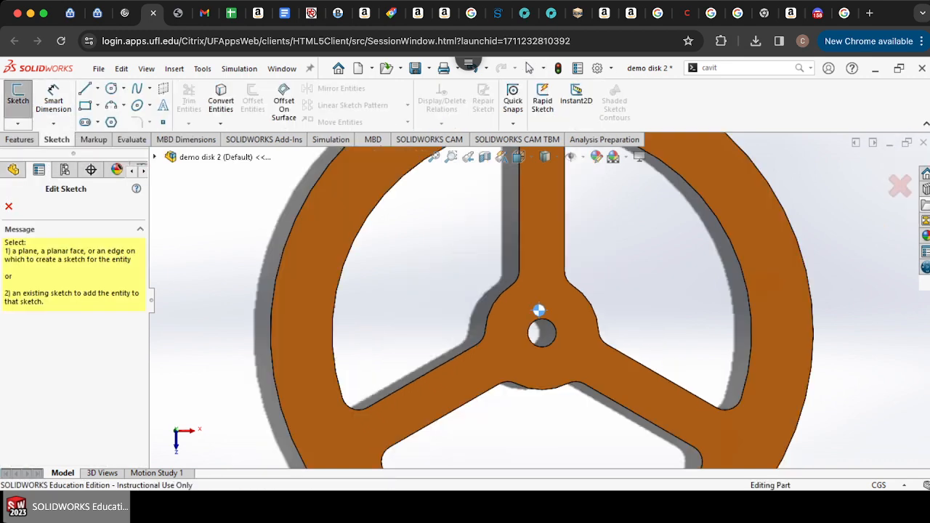
scroll(539, 303, "up", 6)
scroll(585, 322, "down", 5)
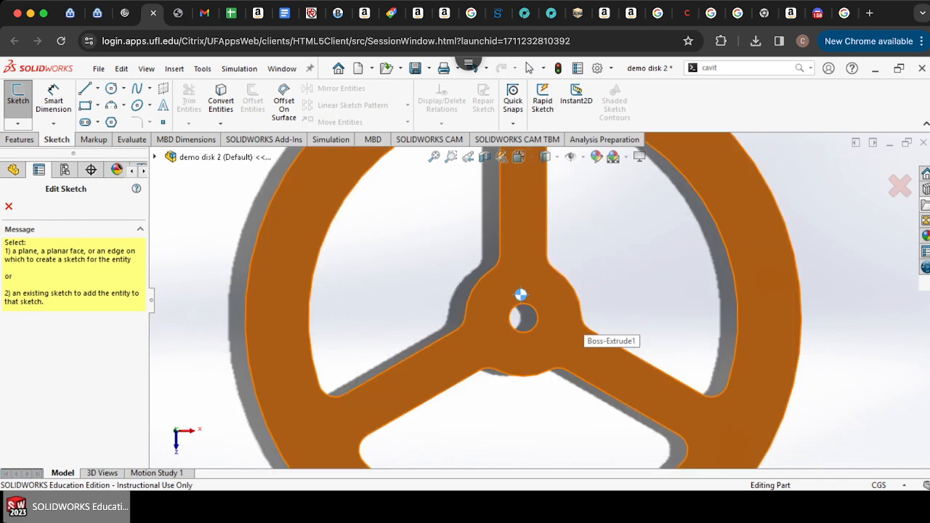
left_click(520, 294)
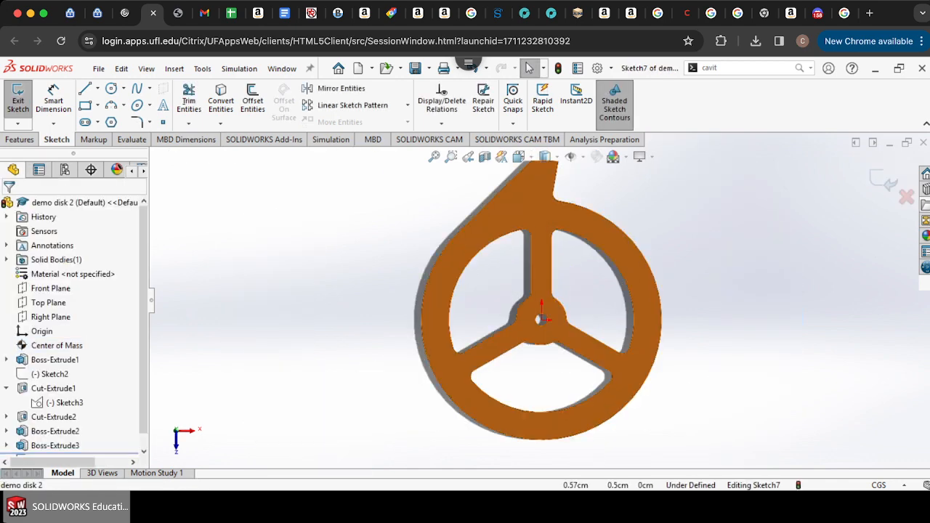
scroll(520, 319, "down", 4)
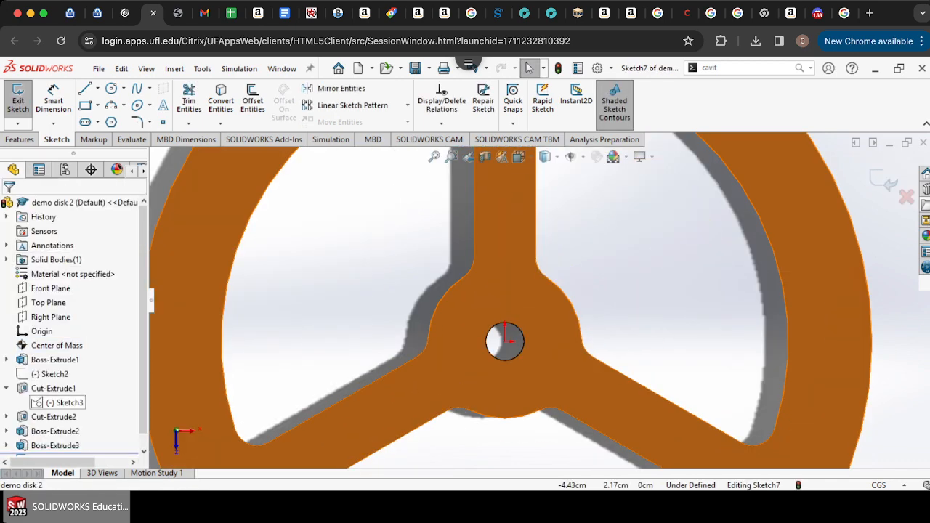
left_click(57, 346)
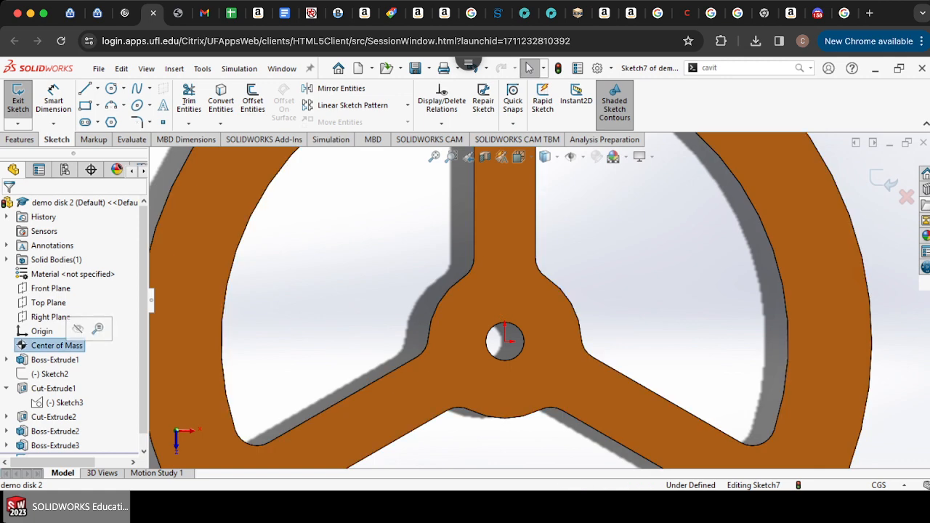
Step: Draw a line from the center of mass through the hub's center, extending past the disk's lower edge
key("l")
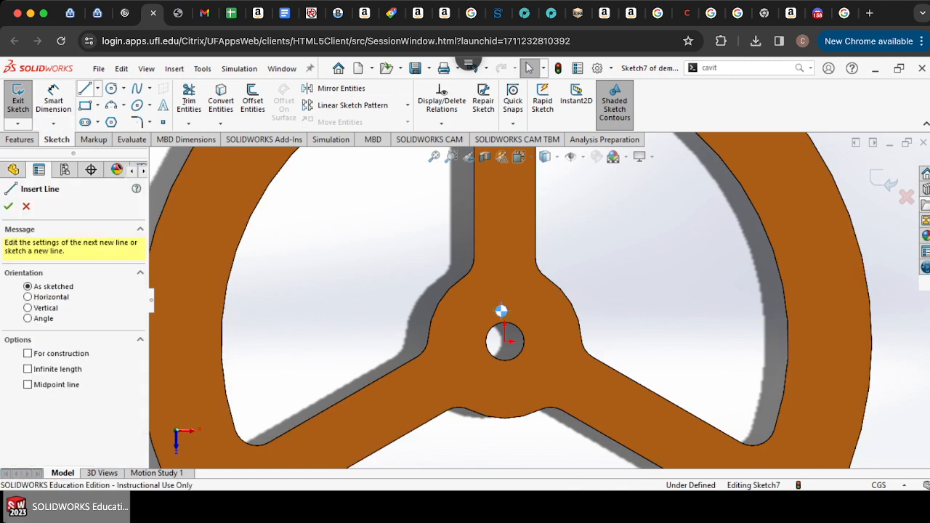
scroll(505, 319, "down", 3)
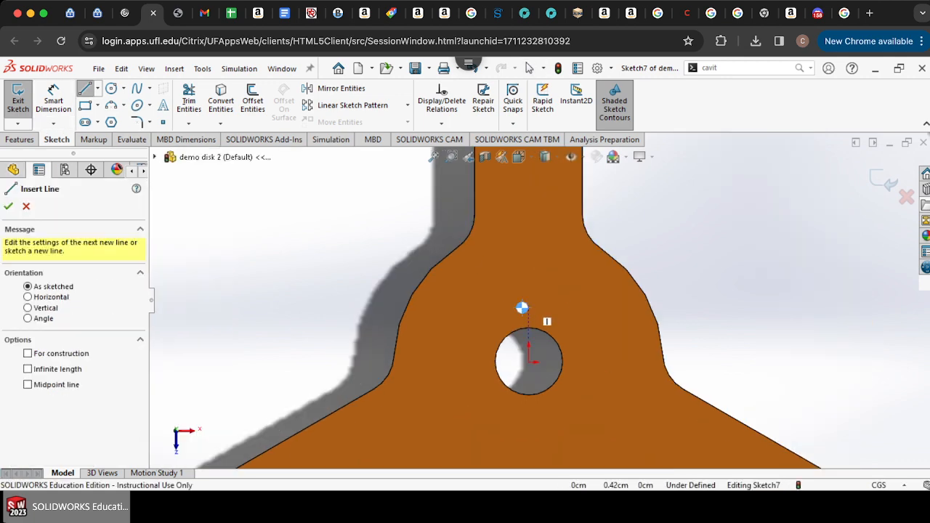
scroll(551, 318, "down", 3)
scroll(551, 318, "down", 3)
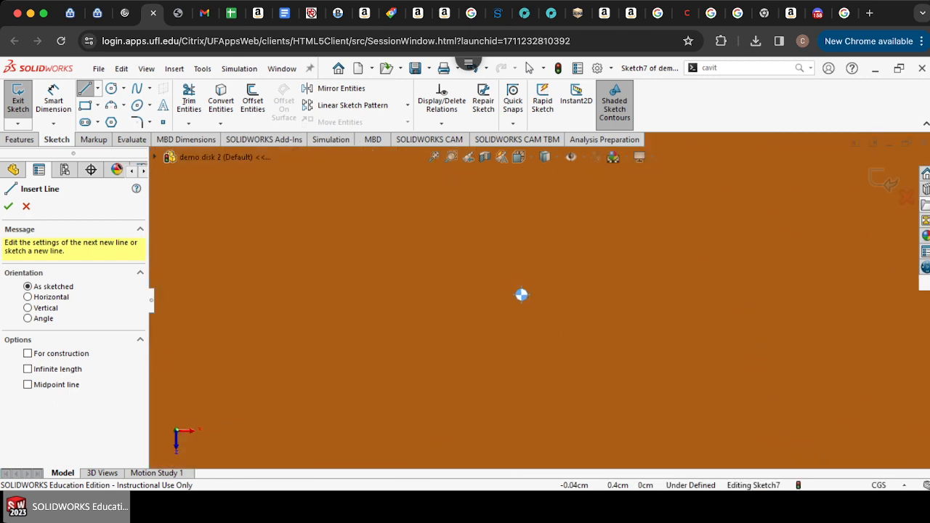
scroll(512, 240, "down", 2)
left_click(527, 274)
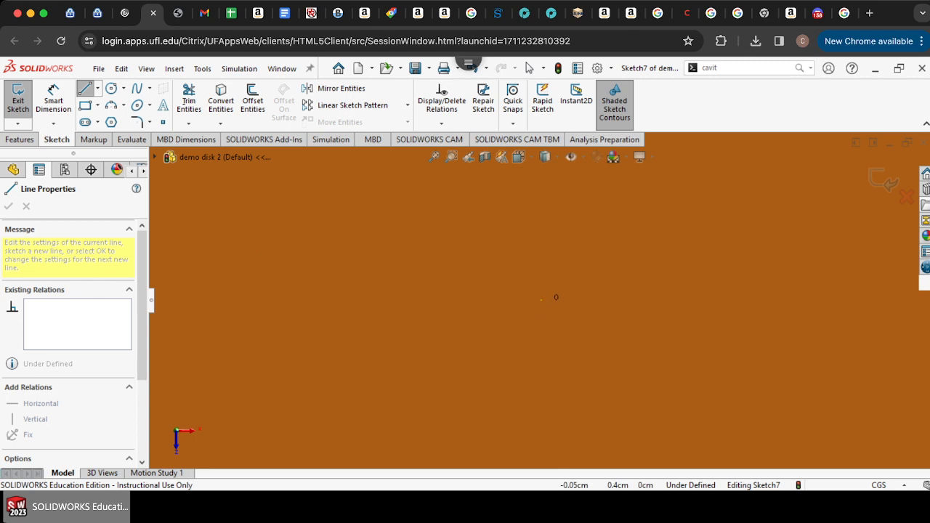
scroll(542, 300, "up", 5)
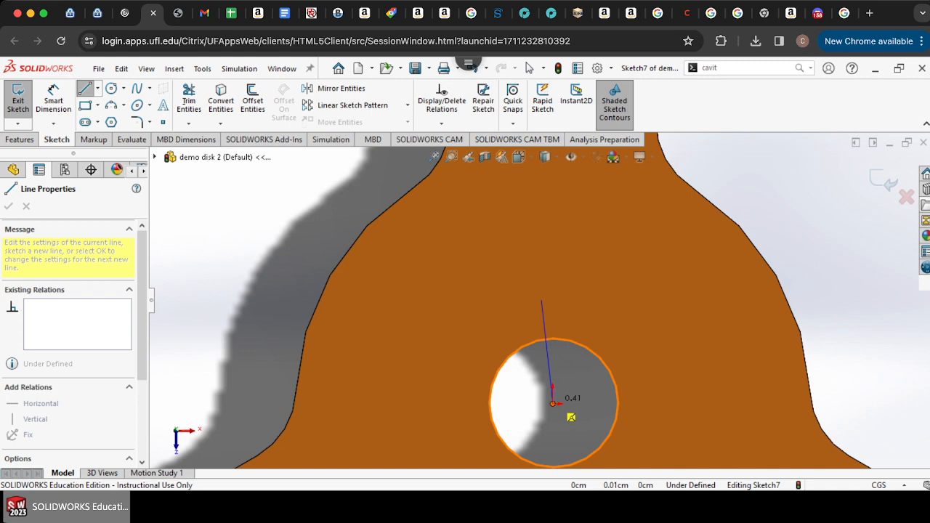
left_click(553, 404)
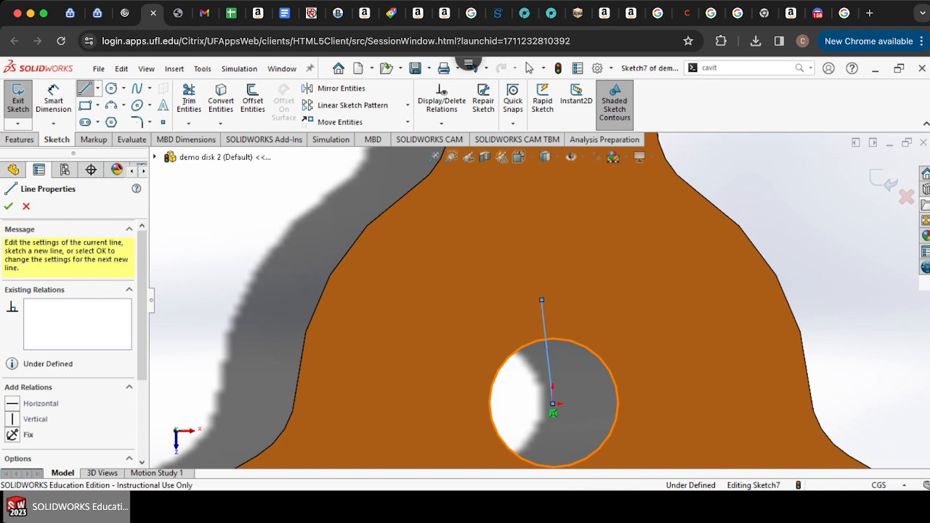
key("f")
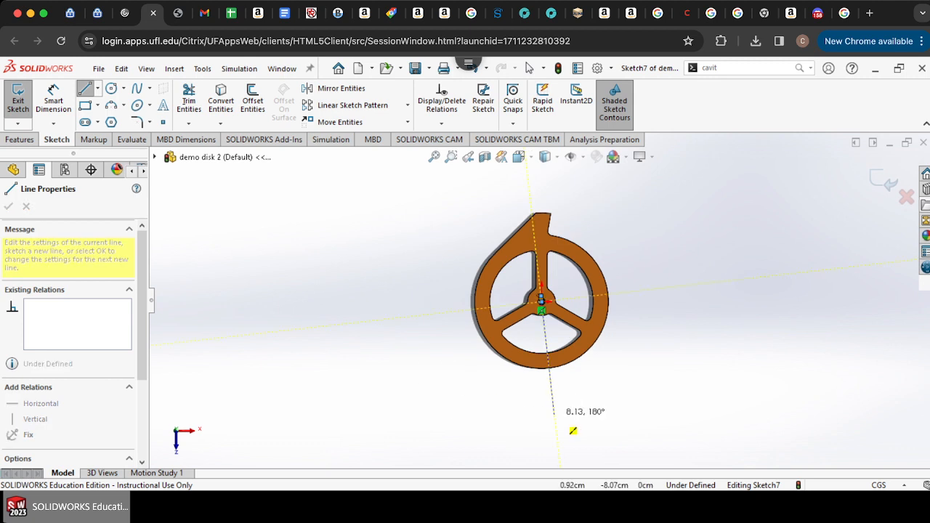
left_click(554, 414)
key("Escape")
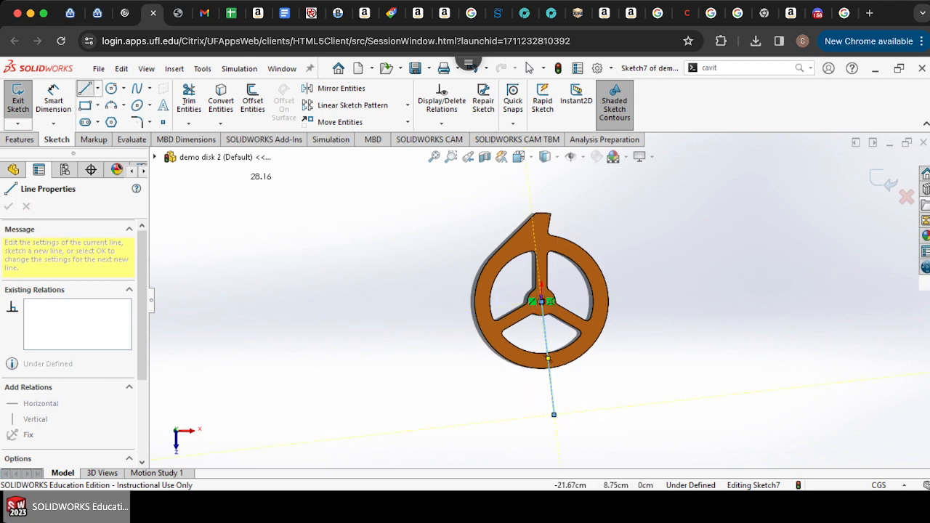
Step: Exit the center-of-mass line sketch and open another new sketch on the disk's front face
scroll(573, 388, "down", 5)
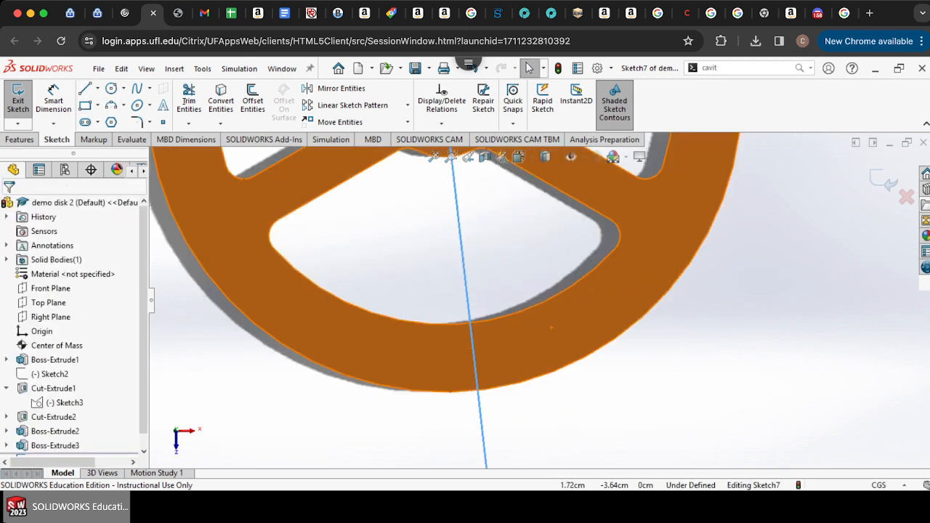
scroll(572, 389, "up", 3)
scroll(556, 360, "down", 1)
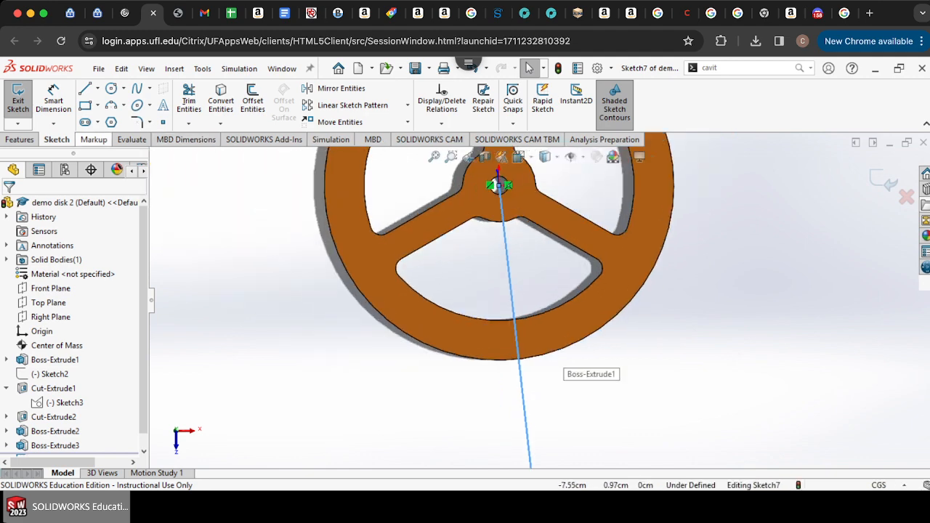
left_click(18, 99)
scroll(541, 248, "down", 8)
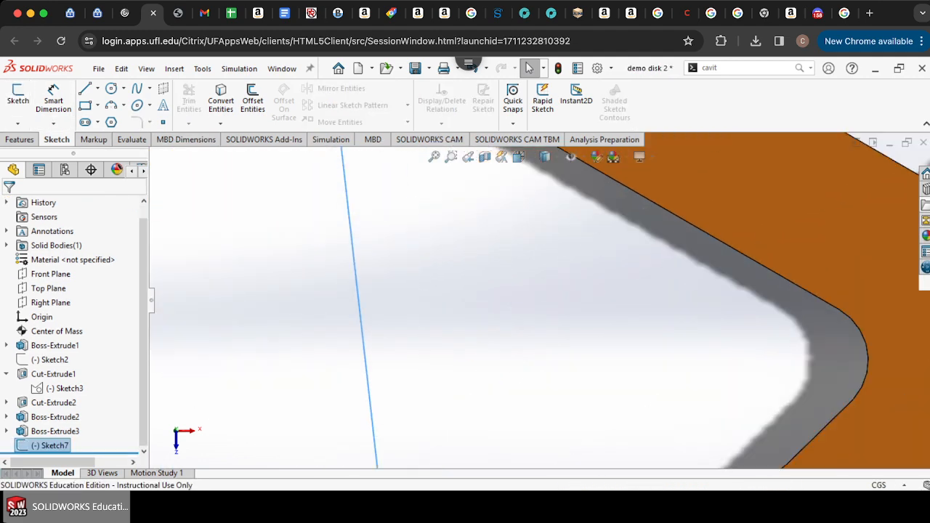
key("Escape")
scroll(542, 298, "up", 7)
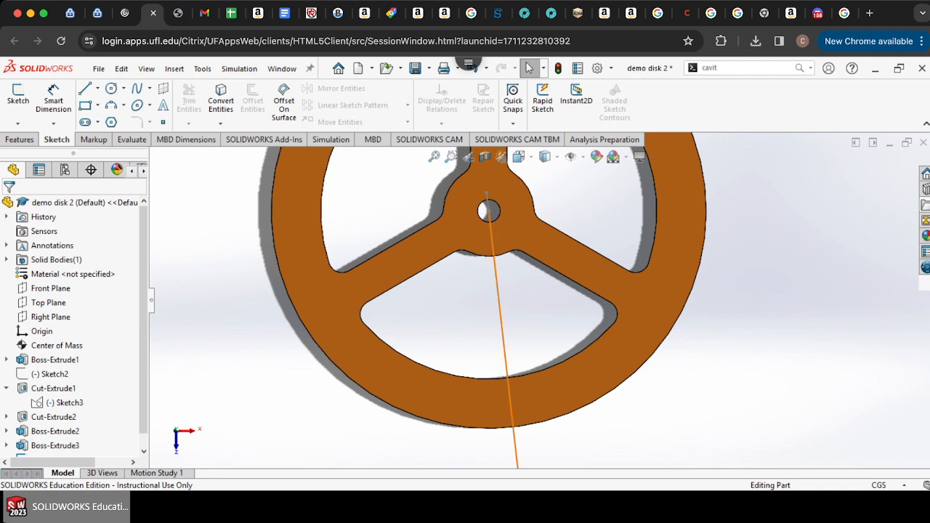
left_click(481, 396)
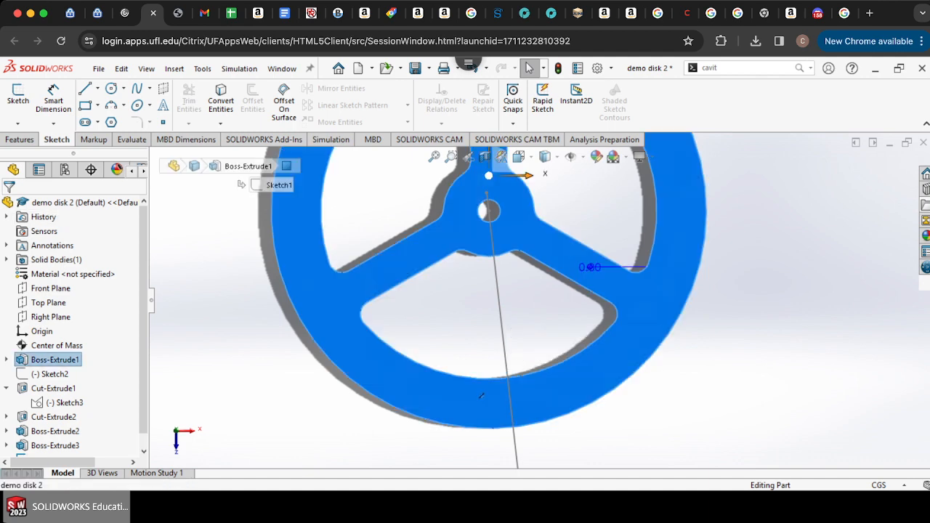
left_click(19, 100)
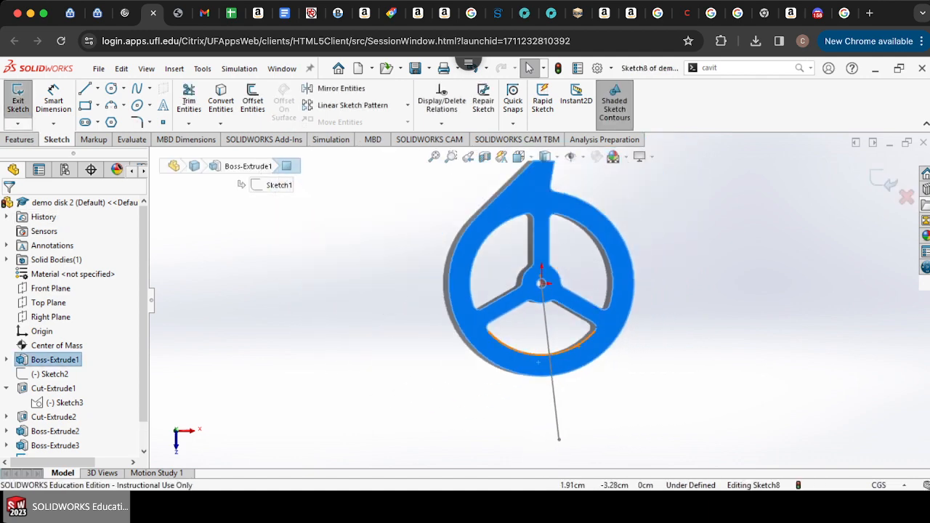
Step: Draw a circle centered on the hub with a radius of about 2.78 cm, reaching just above the lower cutout
scroll(538, 362, "down", 5)
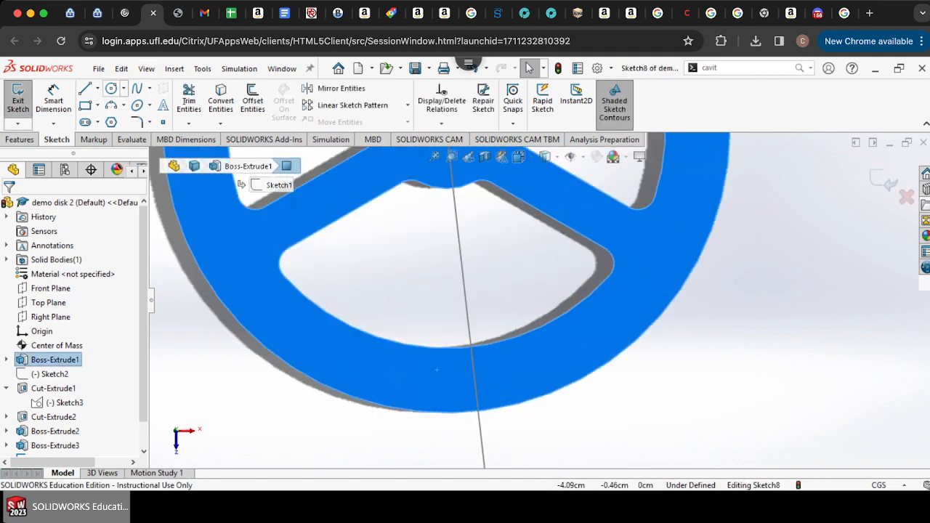
left_click(111, 87)
scroll(385, 311, "up", 5)
scroll(500, 247, "down", 5)
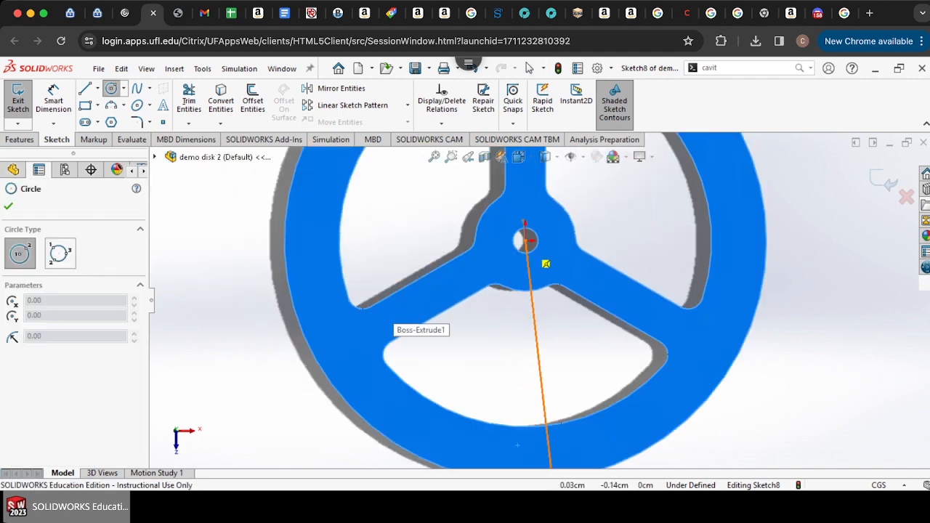
left_click(542, 258)
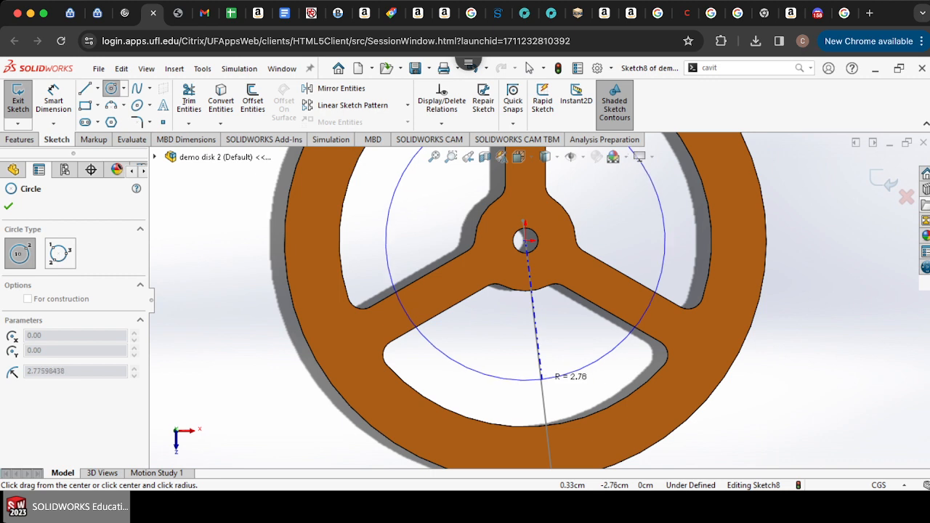
left_click(541, 377)
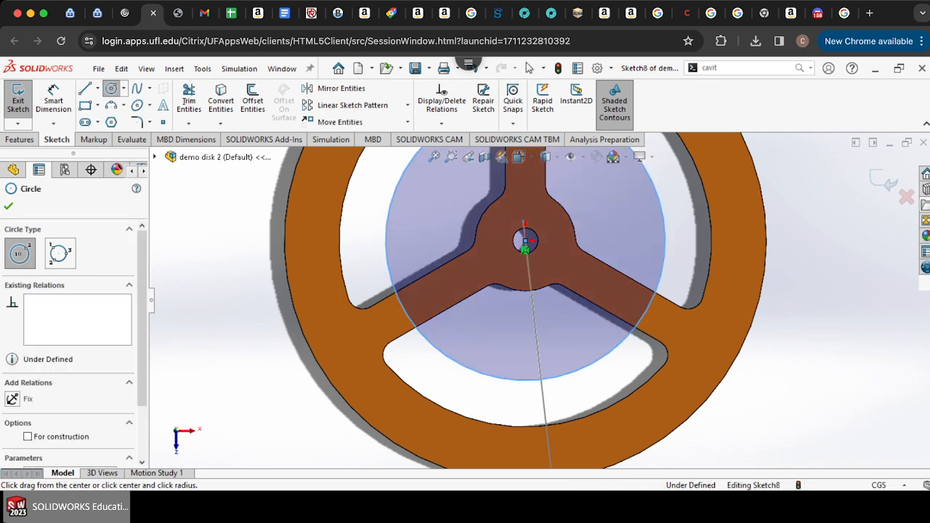
scroll(553, 374, "down", 1)
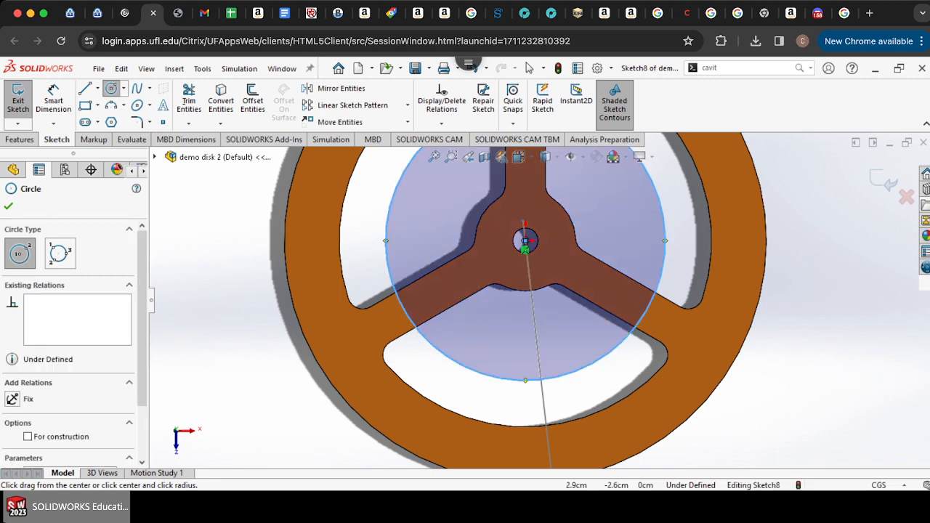
scroll(552, 374, "down", 5)
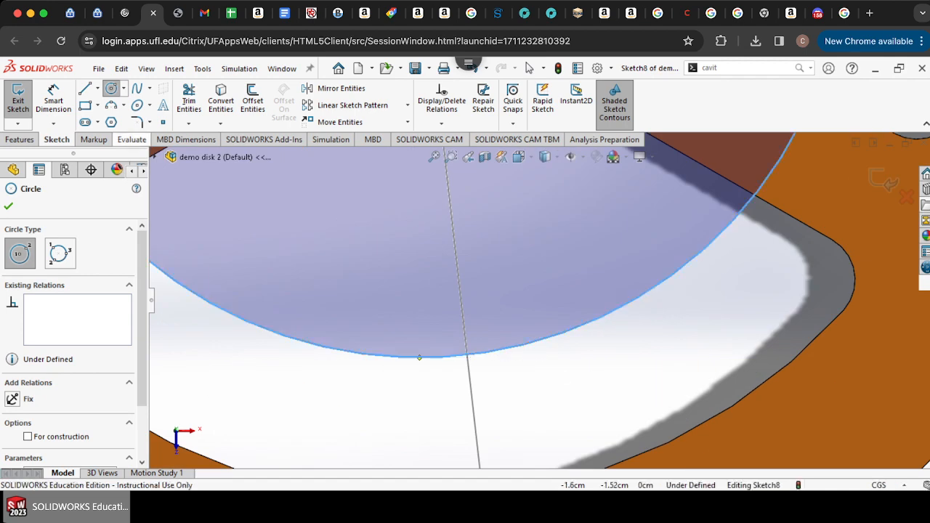
Step: Draw a line about 3.7 cm long from the hub center to the lower cutout's right corner
left_click(85, 88)
scroll(472, 348, "up", 4)
scroll(542, 301, "up", 5)
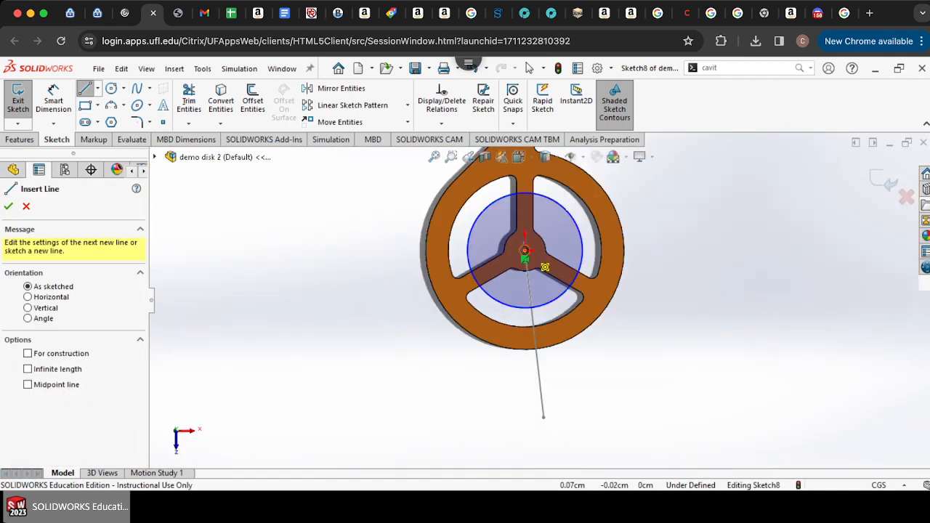
left_click(525, 251)
scroll(582, 312, "down", 5)
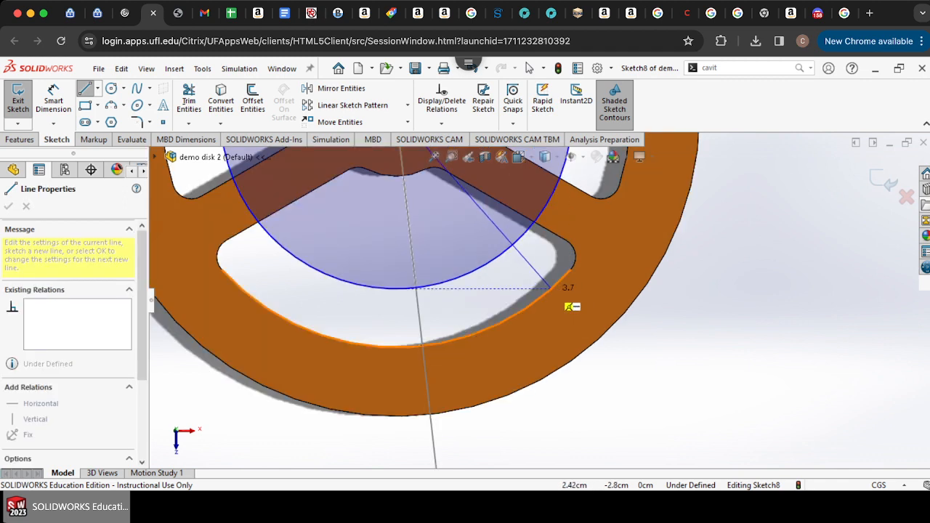
left_click(550, 287)
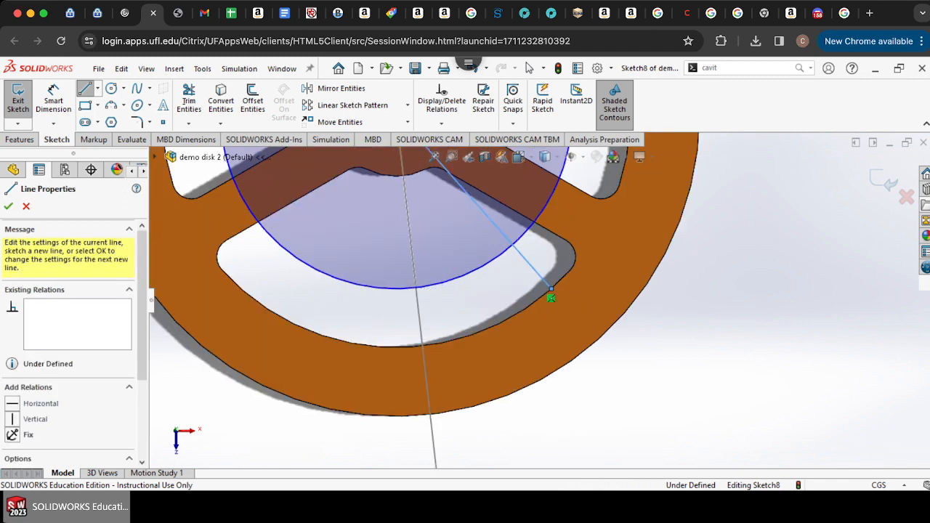
scroll(508, 291, "up", 5)
key("Escape")
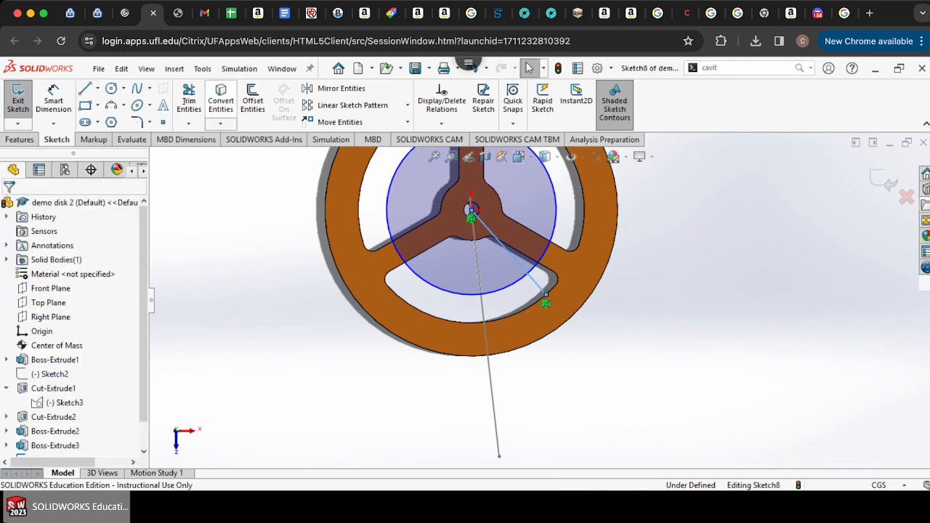
Step: Draw a line about 3.4 cm long along the center-of-mass line from the disk rim up into the circle
left_click(189, 102)
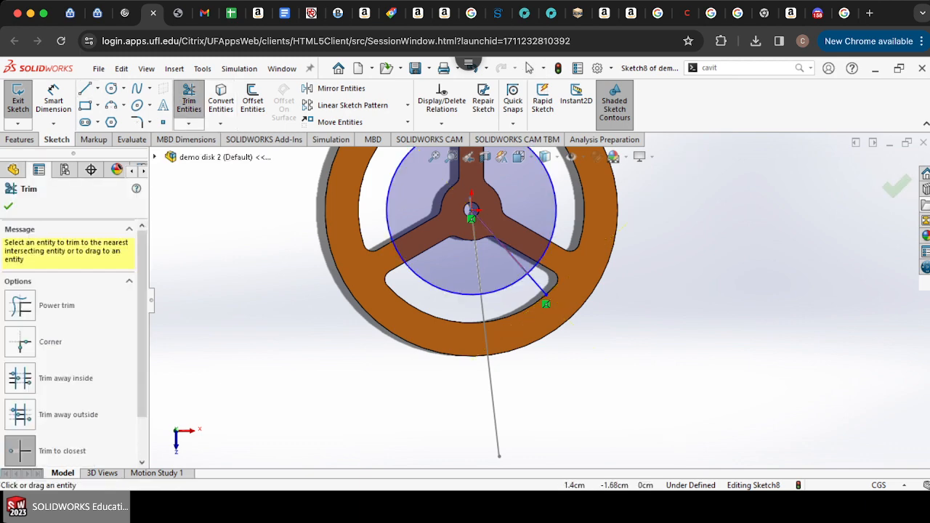
scroll(499, 286, "down", 4)
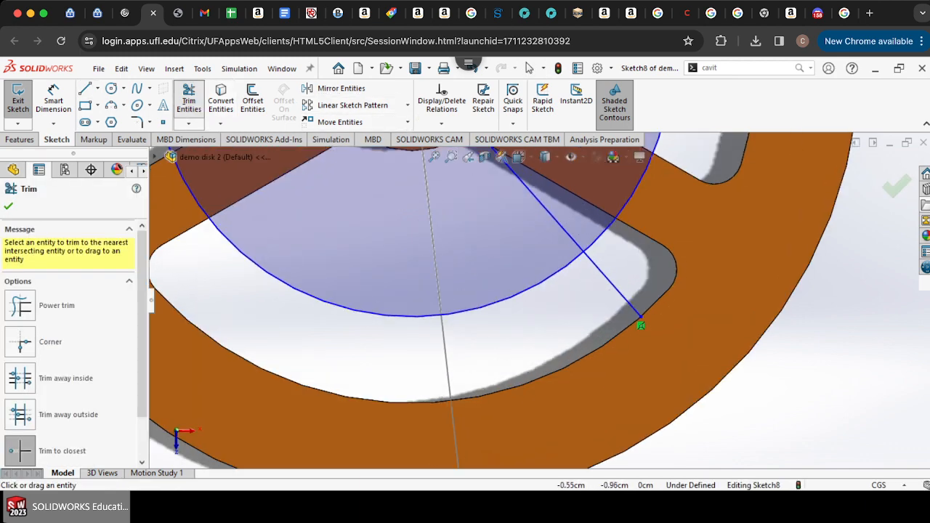
left_click(85, 88)
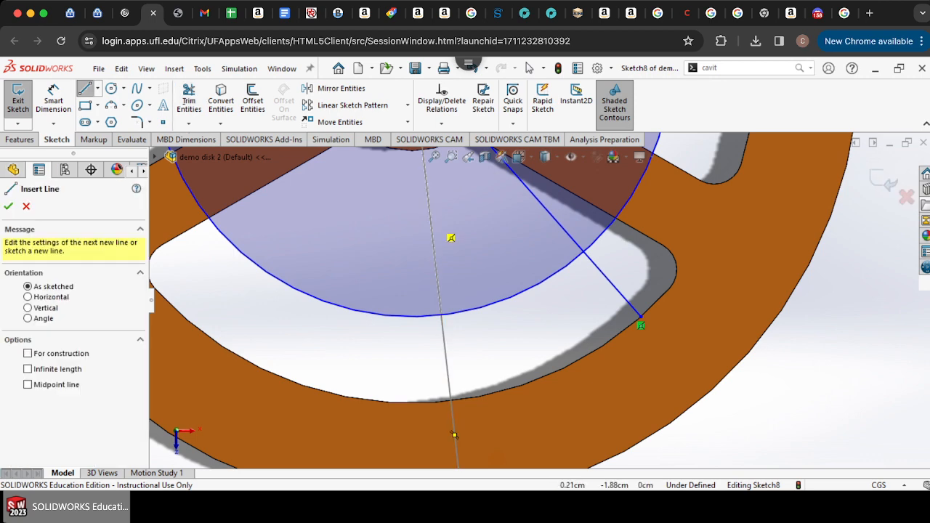
left_click(455, 434)
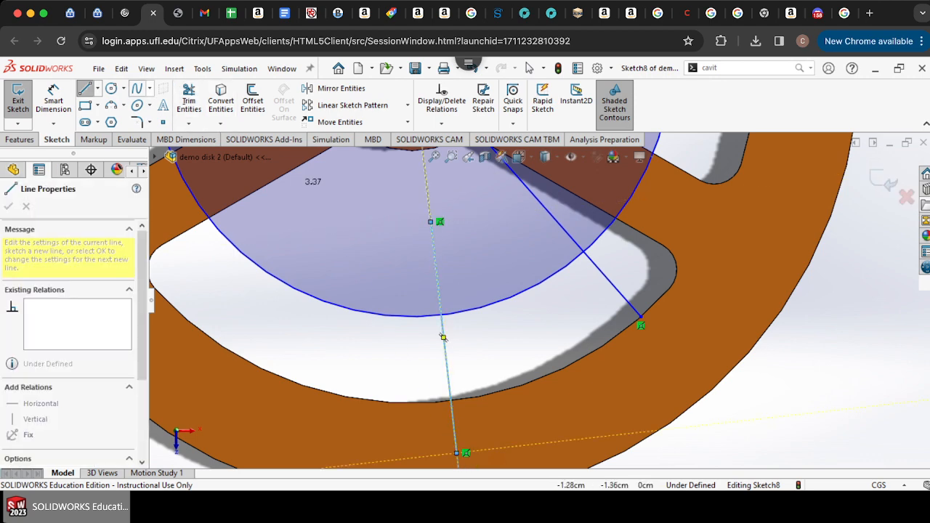
left_click(430, 222)
left_click(529, 68)
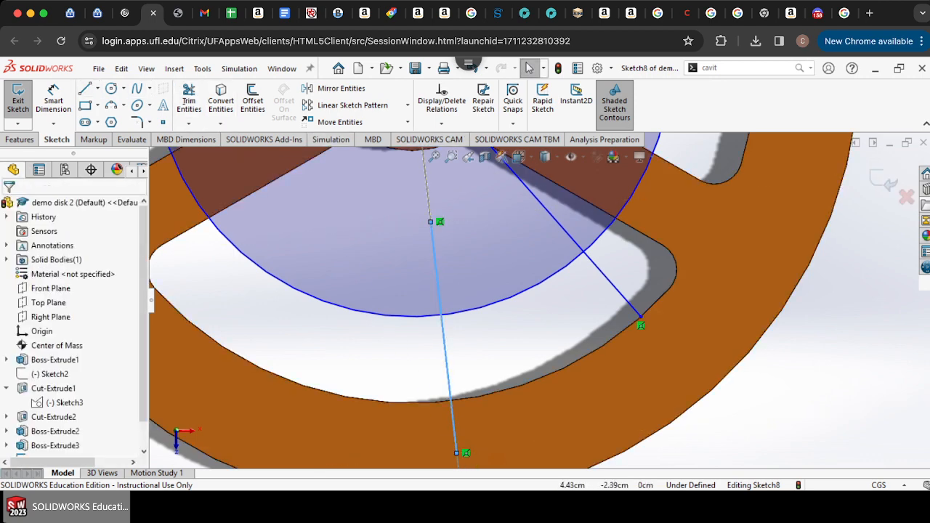
left_click(769, 394)
Step: Mirror the angled line about the new line along the center-of-mass direction
left_click(339, 88)
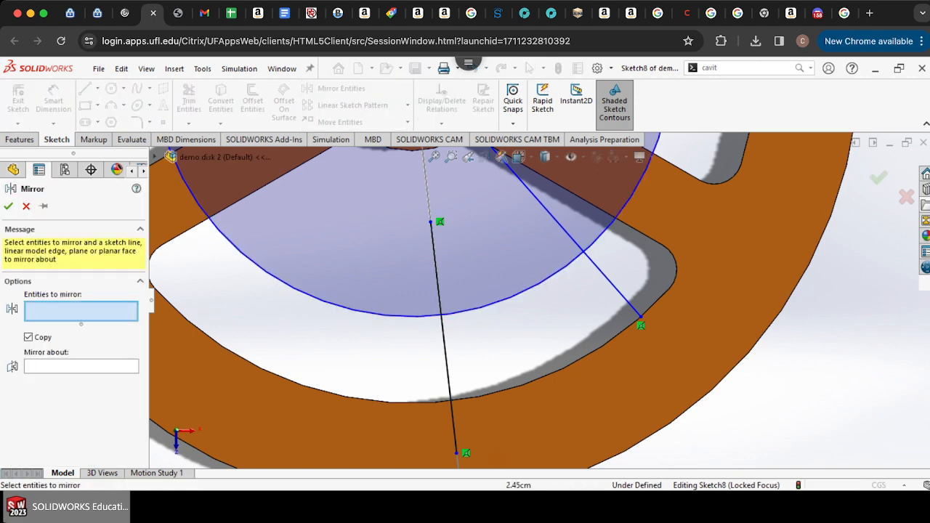
left_click(602, 273)
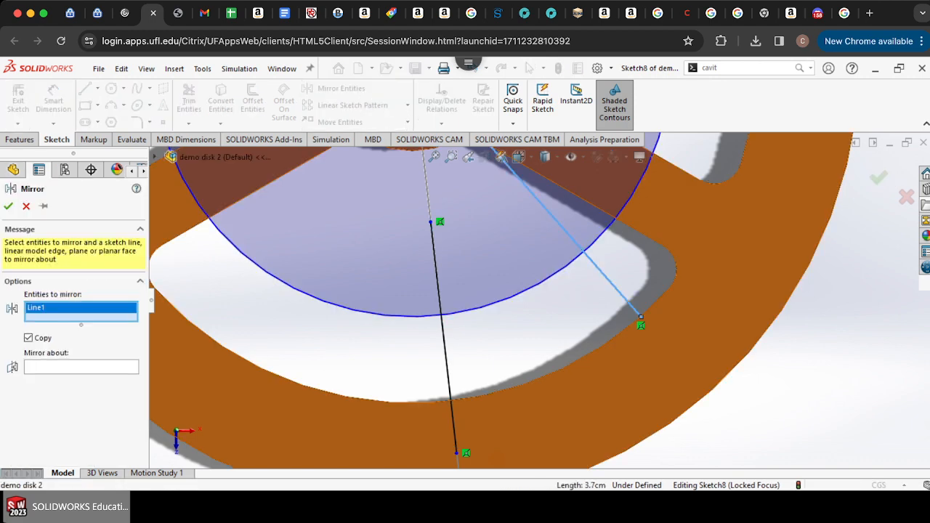
left_click(81, 366)
left_click(447, 348)
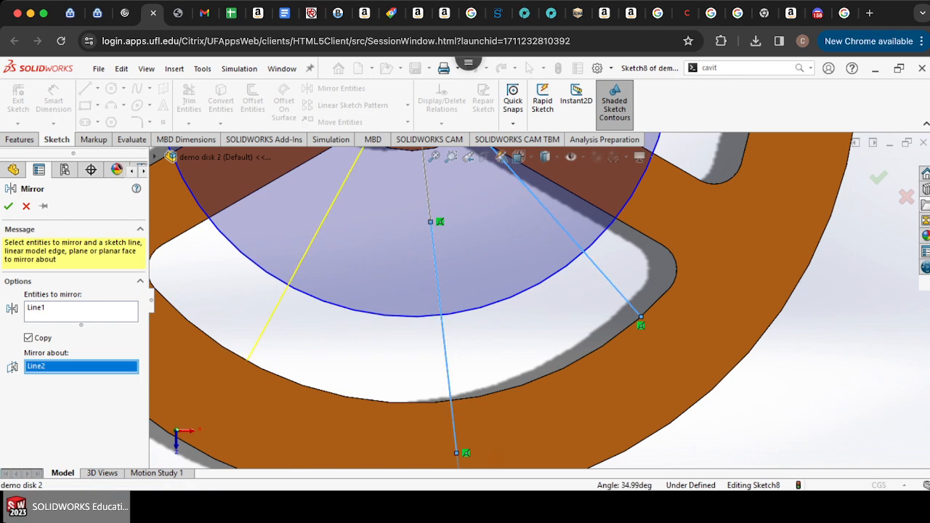
left_click(8, 206)
Step: Trim the circle and both lines, leaving an arc between the two angled line segments inside the cutout
left_click(189, 99)
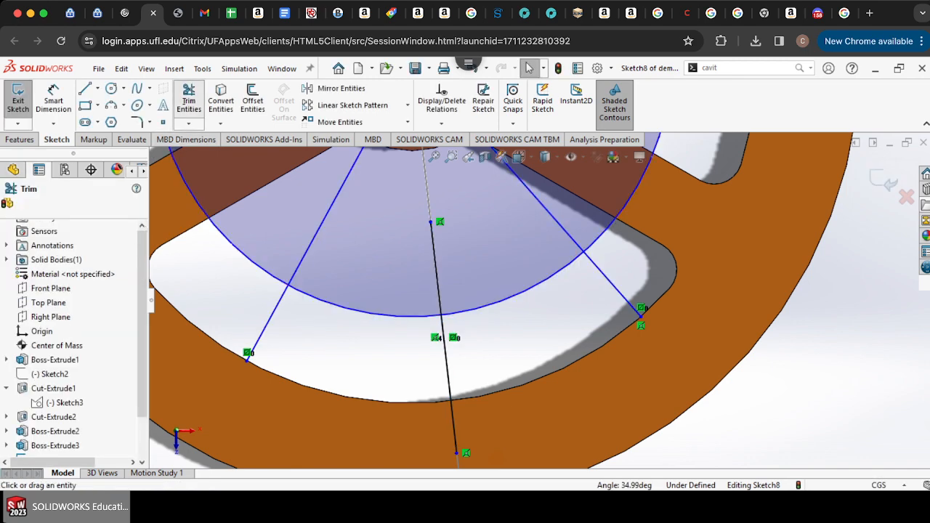
left_click(321, 224)
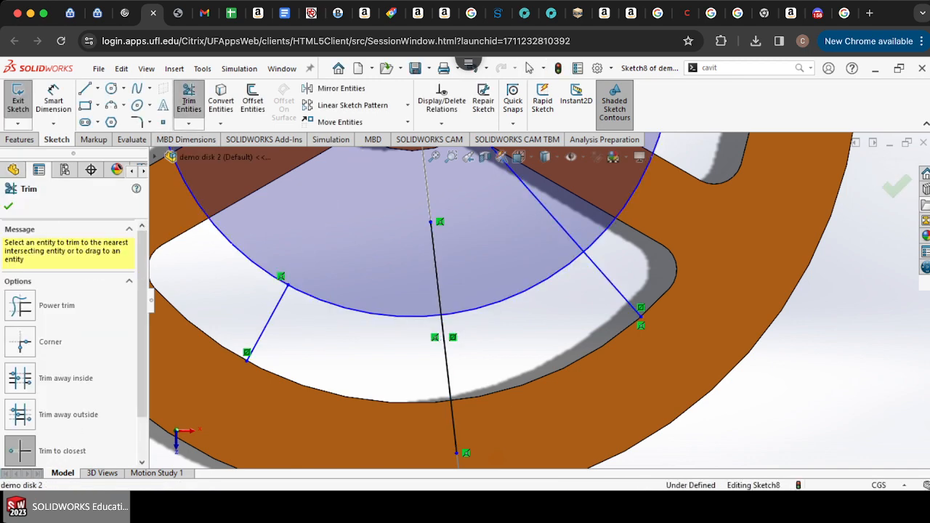
left_click(546, 197)
left_click(434, 253)
left_click(263, 270)
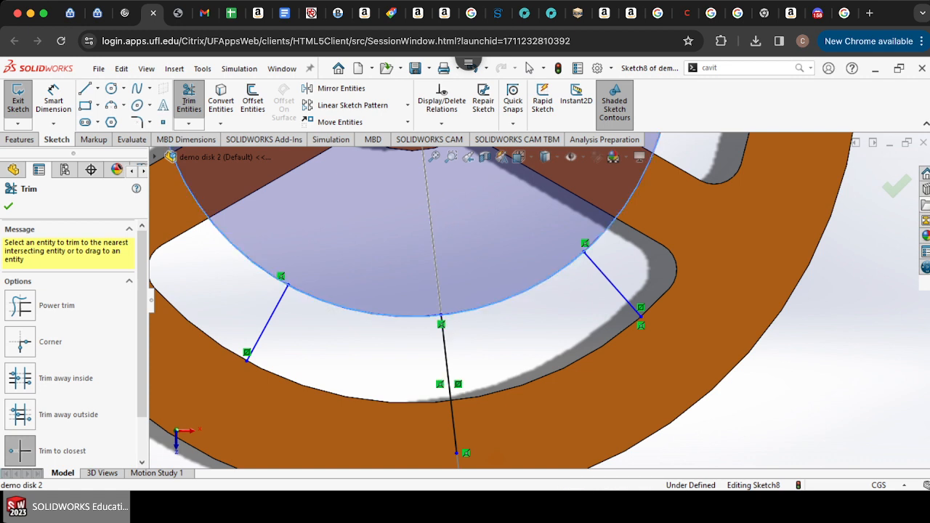
left_click(447, 371)
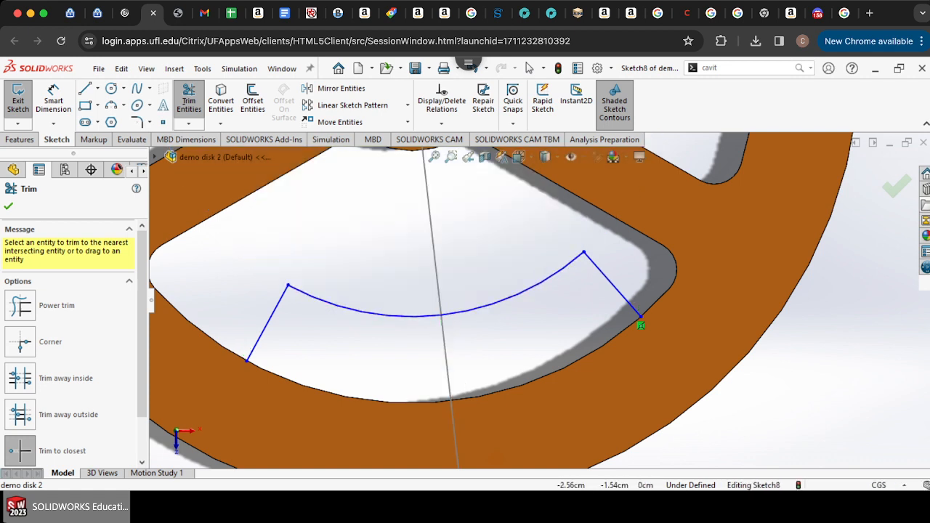
Step: Draw a three-point arc joining the two angled lines' lower ends along the cutout's outer edge
left_click(110, 104)
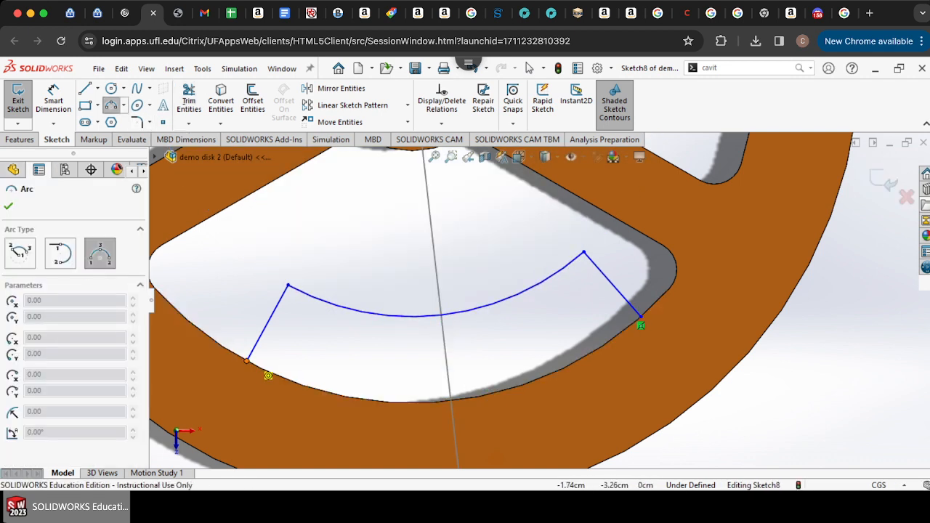
left_click(247, 359)
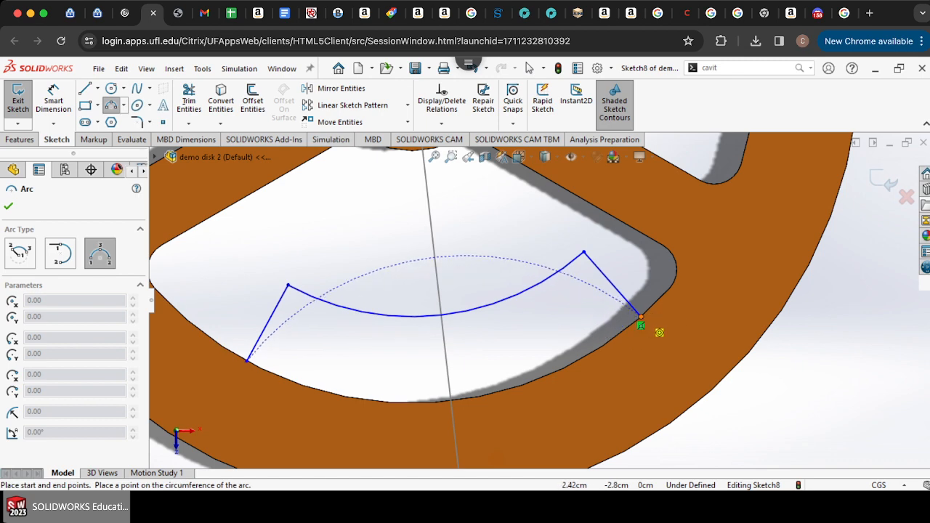
left_click(641, 325)
left_click(602, 367)
Step: Zoom around the lower cutout to inspect the closed profile
scroll(560, 250, "up", 6)
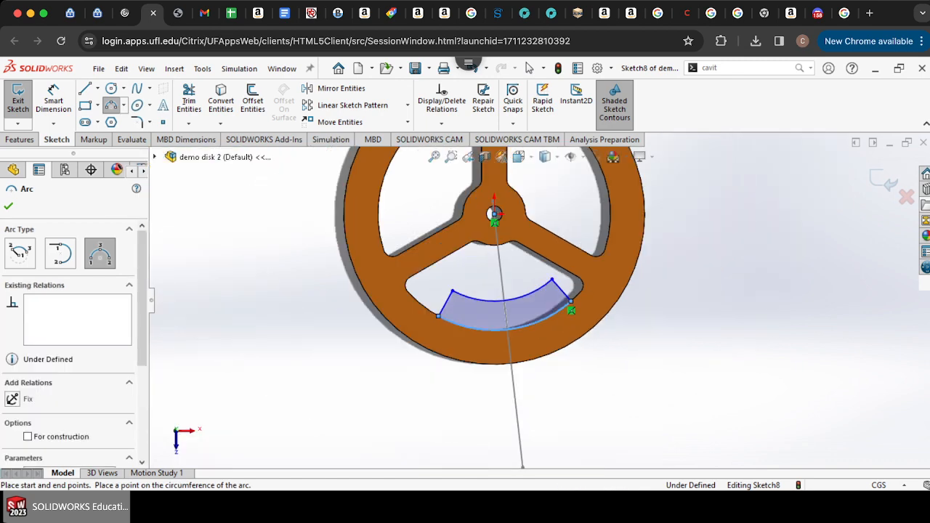
scroll(560, 250, "up", 5)
scroll(550, 299, "down", 10)
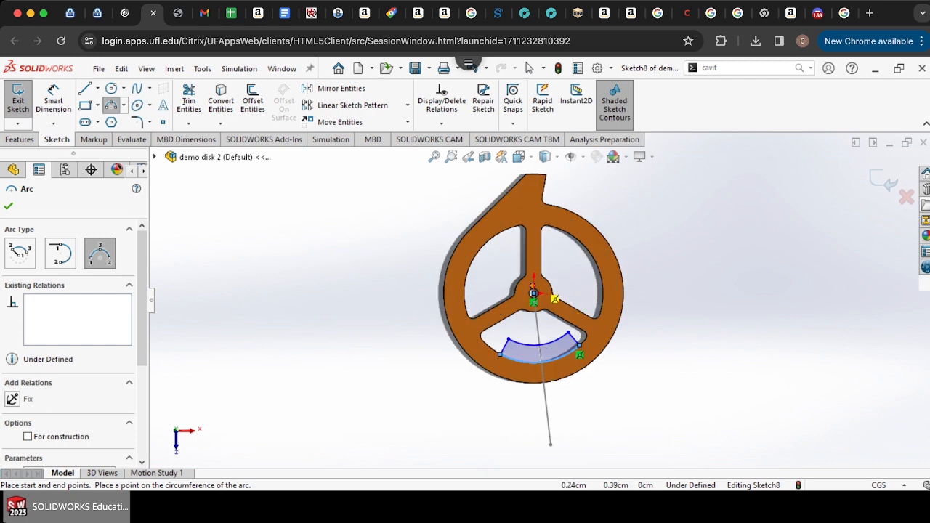
scroll(574, 364, "down", 4)
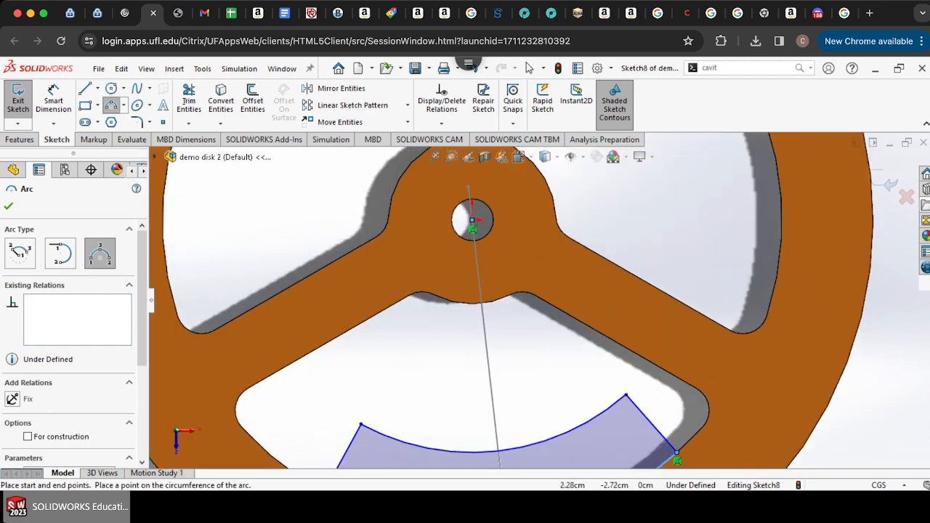
scroll(676, 454, "up", 8)
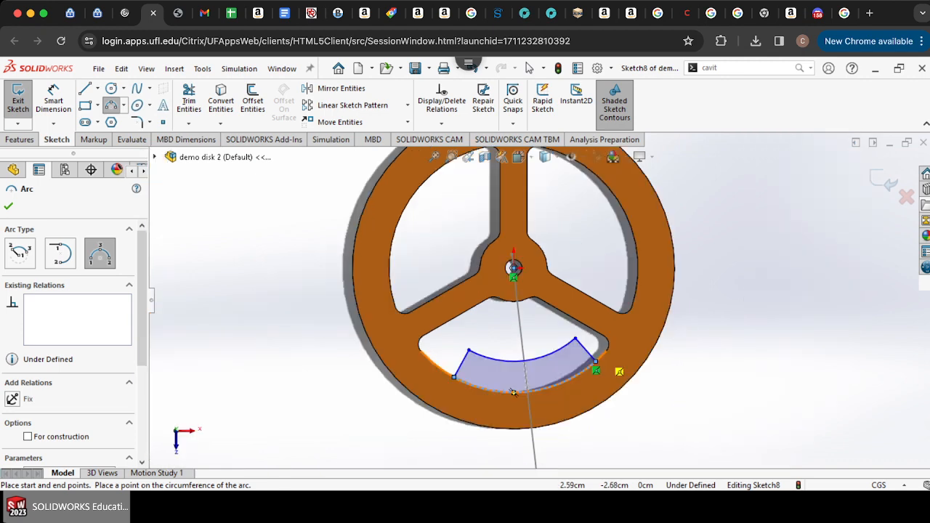
scroll(683, 354, "down", 9)
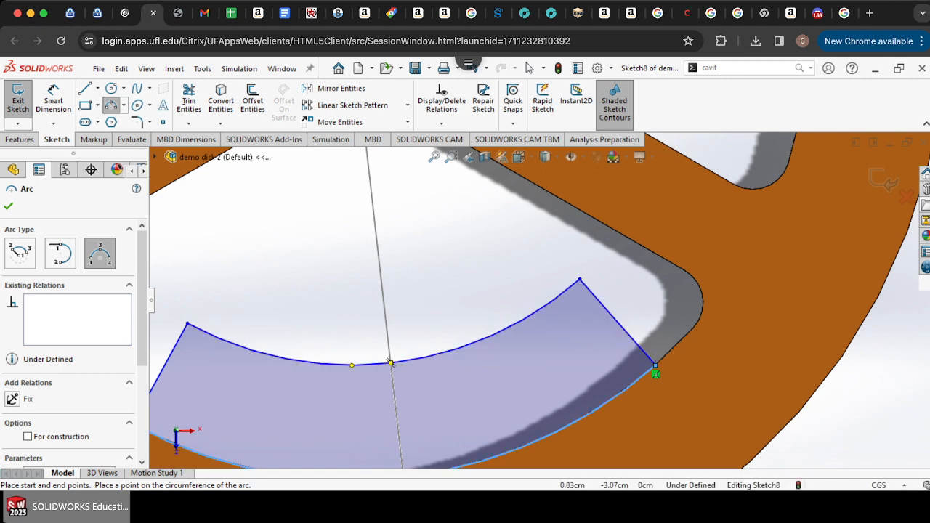
scroll(390, 361, "up", 5)
scroll(511, 318, "down", 3)
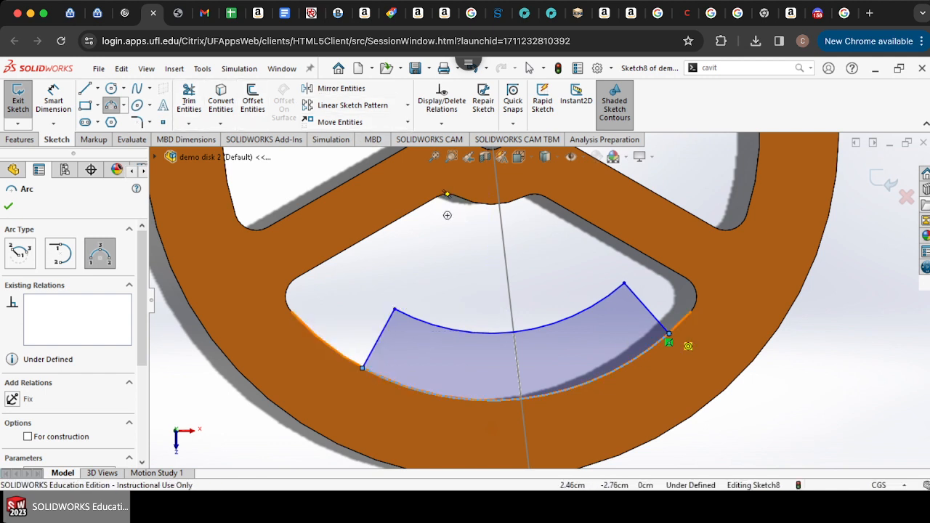
left_click(136, 121)
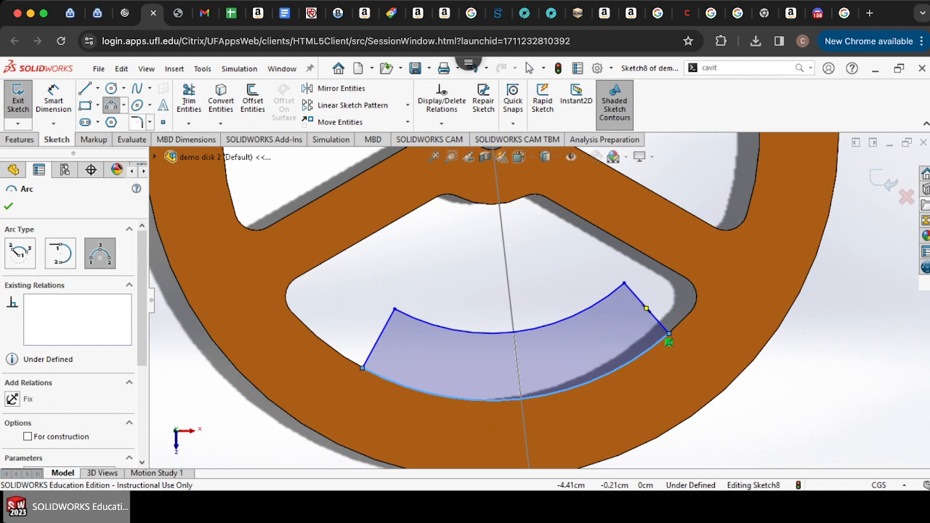
left_click(385, 327)
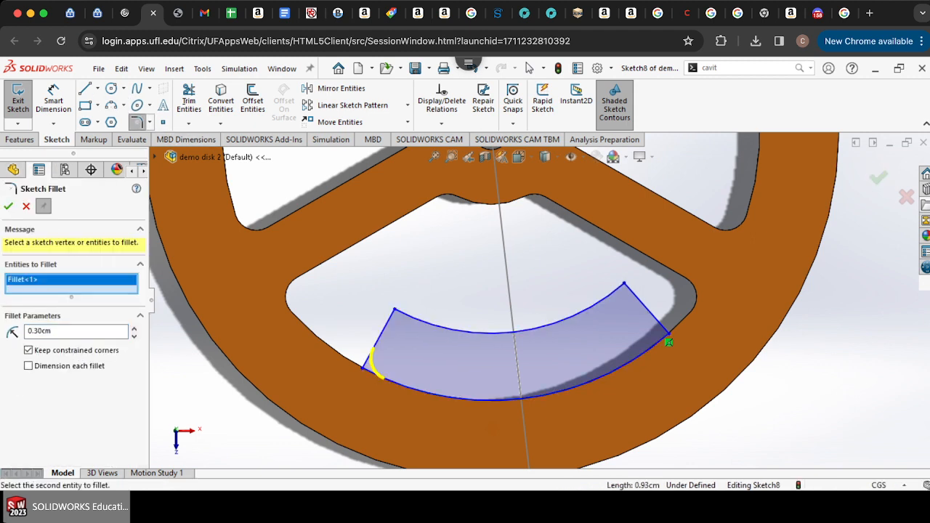
key("Escape")
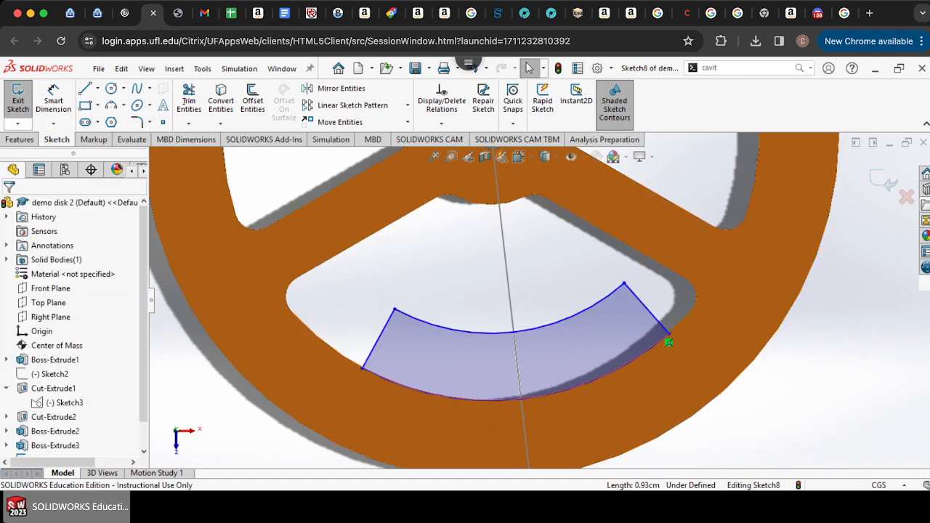
Step: Extrude the closed profile in the lower cutout as a boss up to the disk's face
left_click(20, 138)
left_click(24, 96)
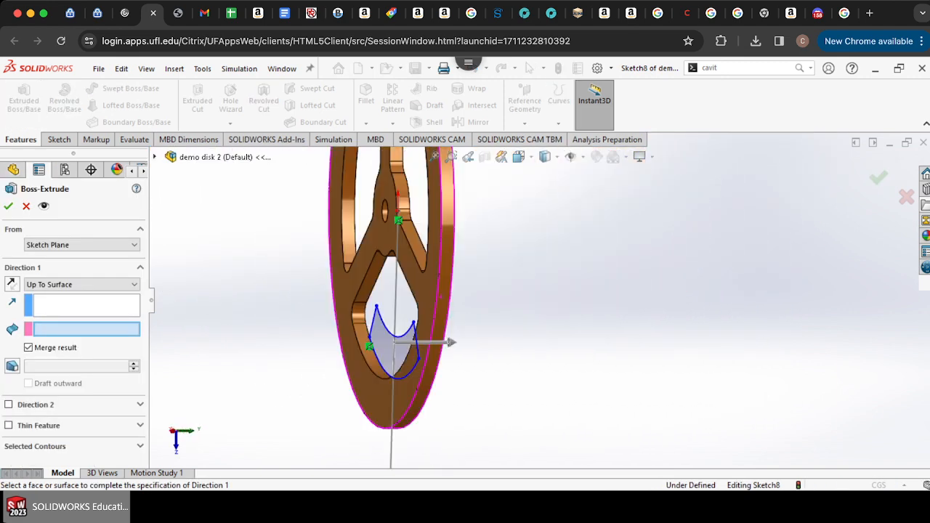
left_click(291, 369)
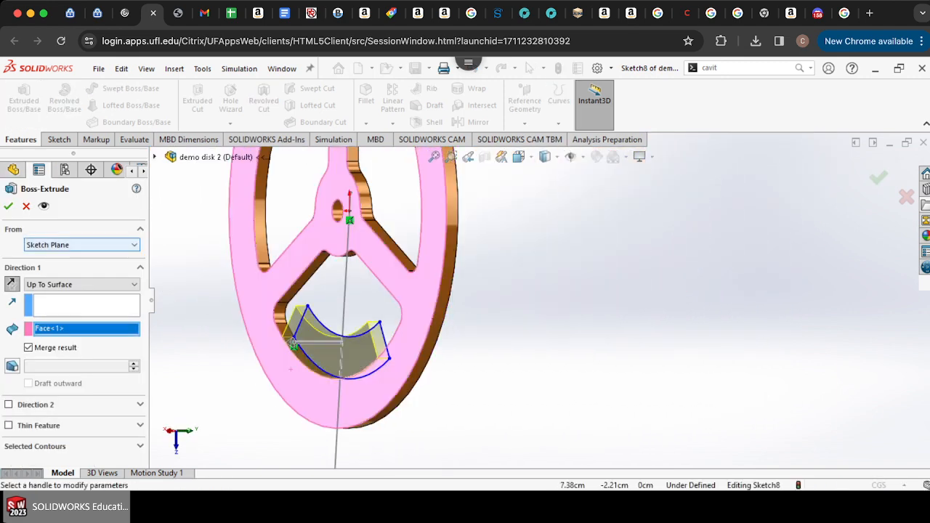
left_click(8, 205)
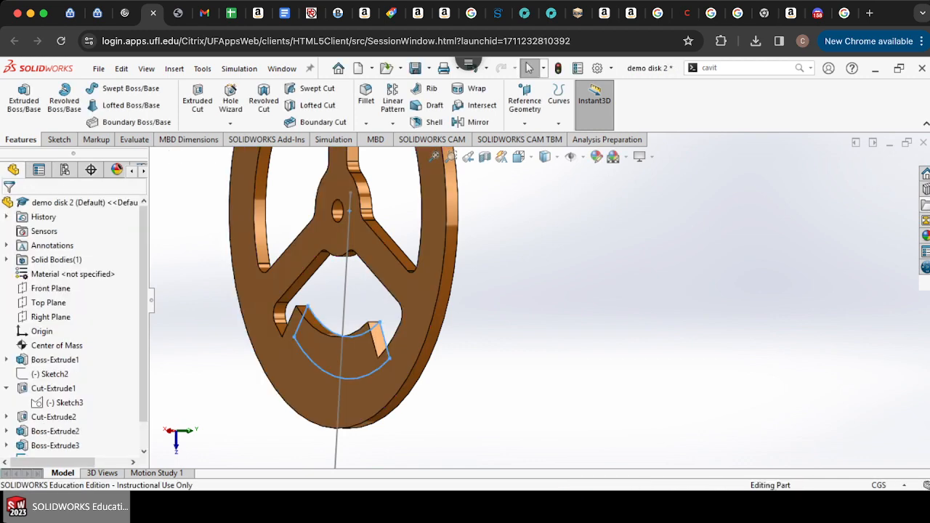
Step: Inspect the disk and its center of mass location after adding the new material
key("Left")
key("Left")
key("Left")
key("Left")
key("Left")
key("Left")
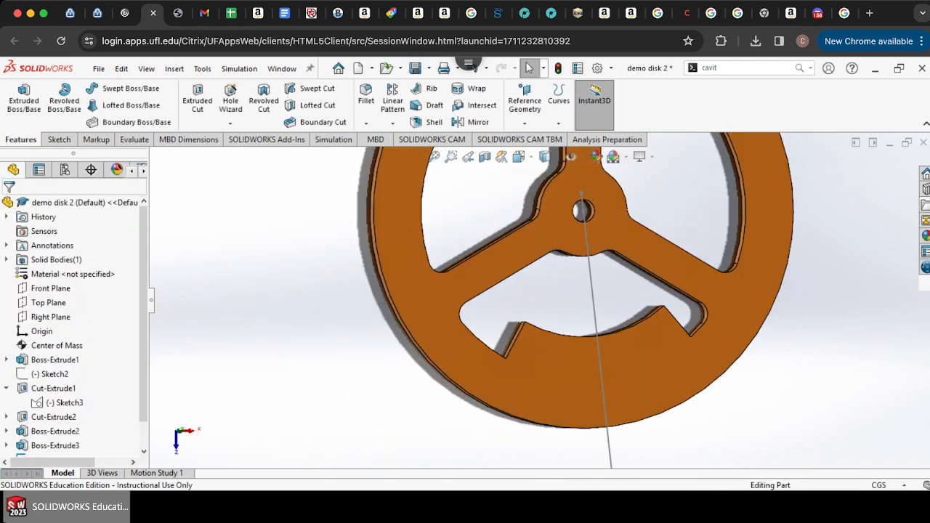
scroll(541, 300, "up", 7)
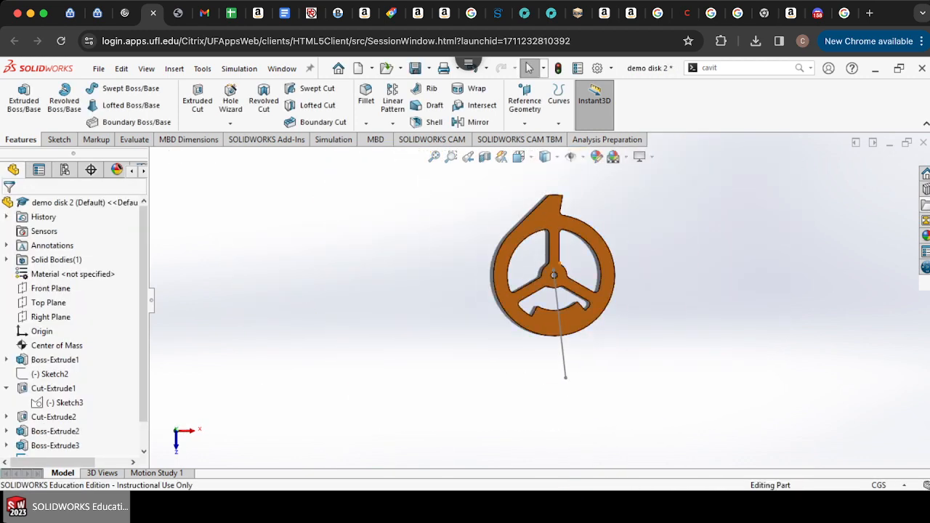
scroll(564, 259, "down", 5)
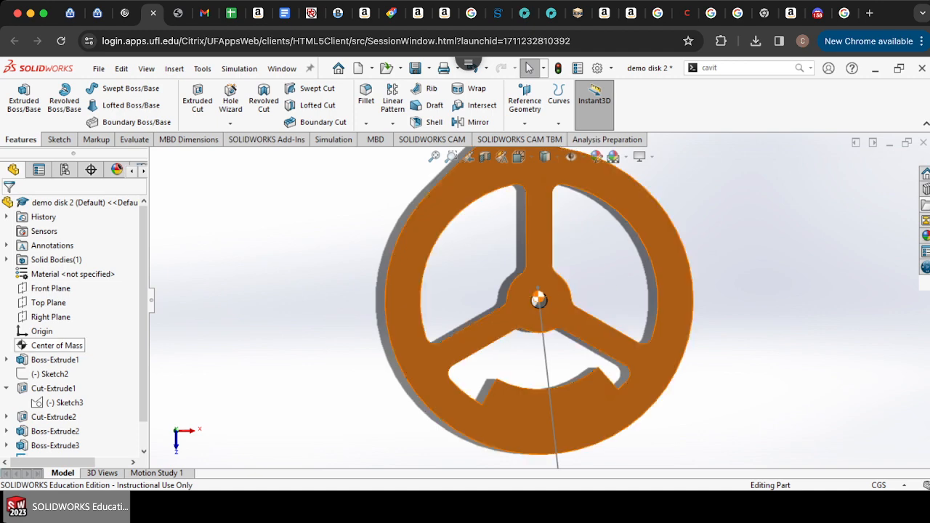
left_click(56, 345)
scroll(551, 304, "down", 5)
scroll(516, 281, "down", 1)
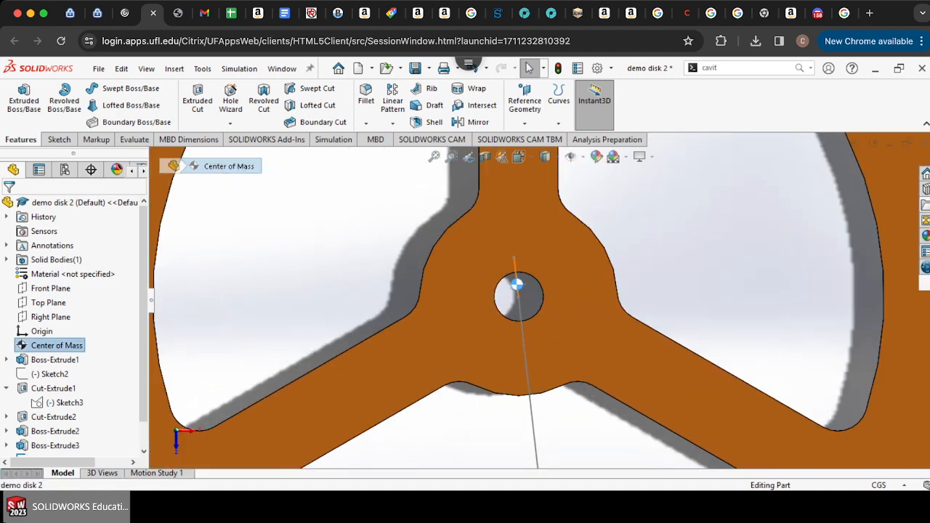
scroll(514, 292, "down", 4)
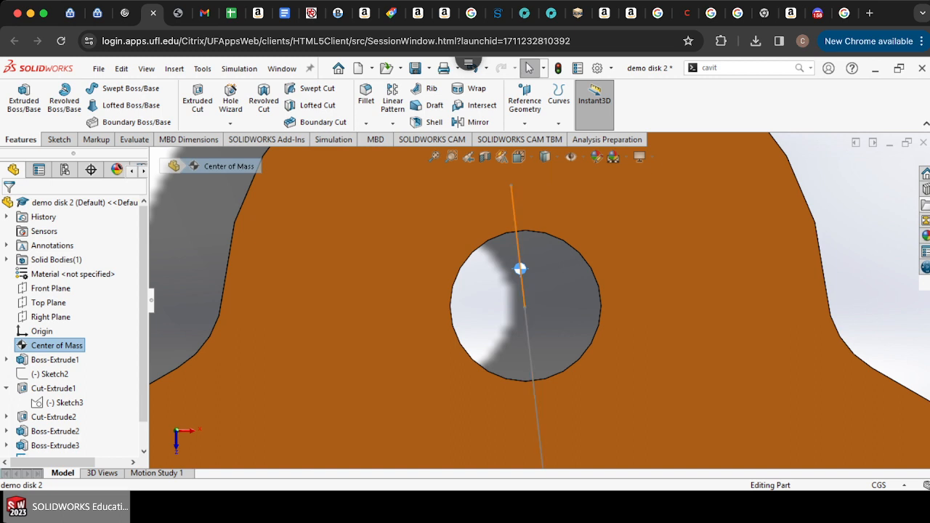
scroll(540, 300, "up", 10)
scroll(577, 367, "down", 5)
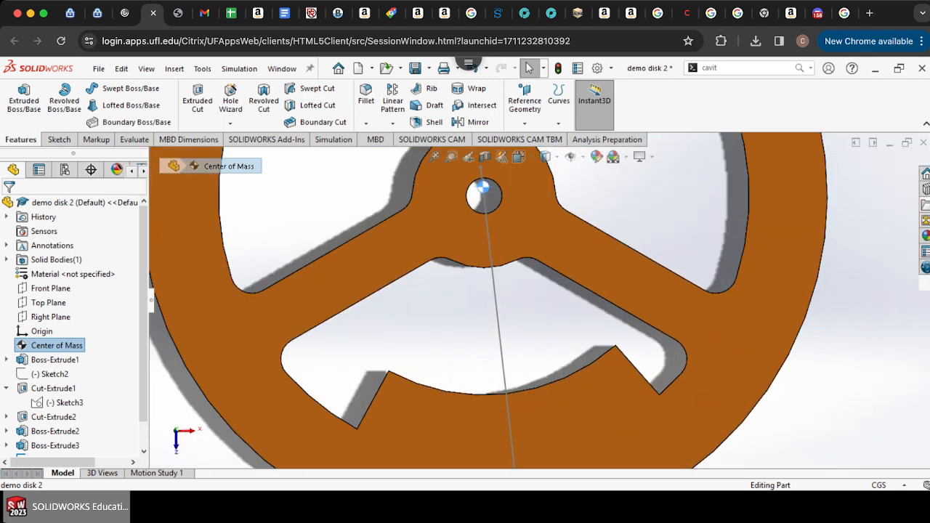
scroll(72, 327, "down", 3)
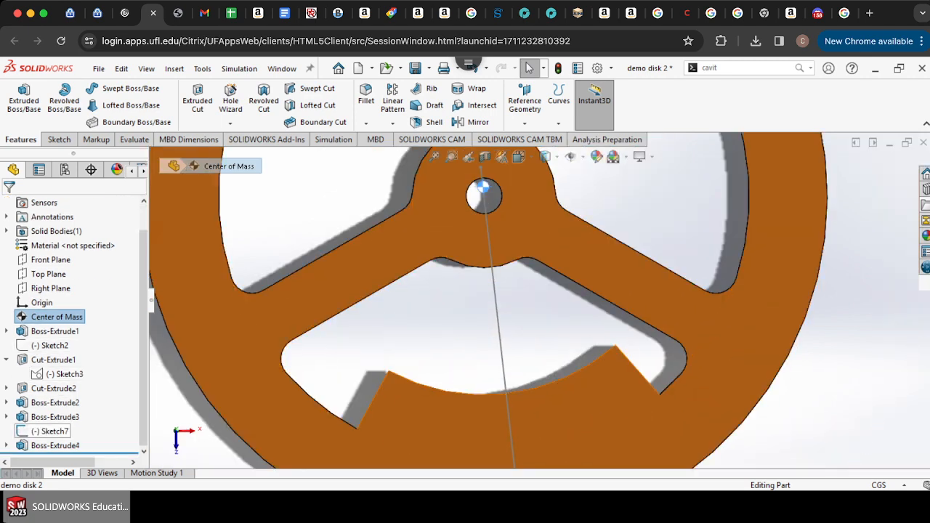
Step: Edit the new boss's sketch and draw a circle of about 2.37 cm radius centered on the disk's hub
double_click(70, 445)
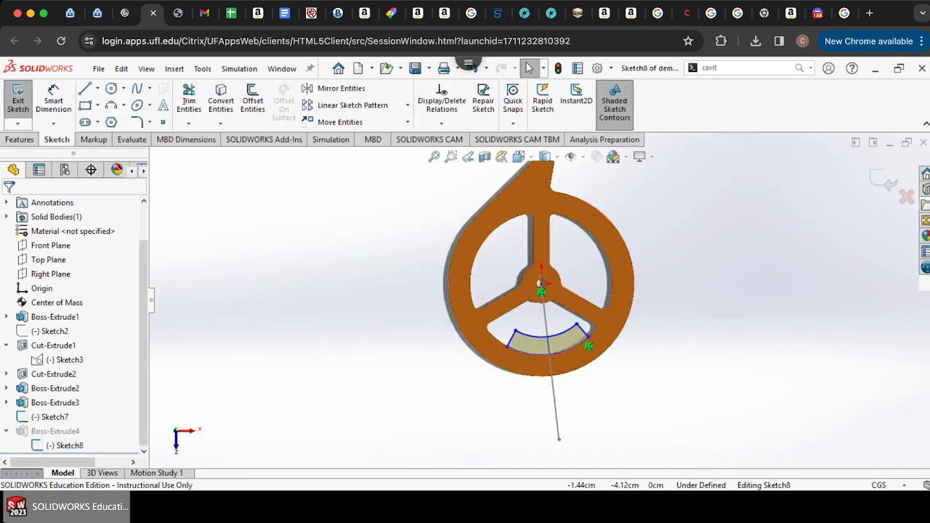
scroll(565, 314, "down", 3)
scroll(573, 317, "down", 5)
left_click(112, 88)
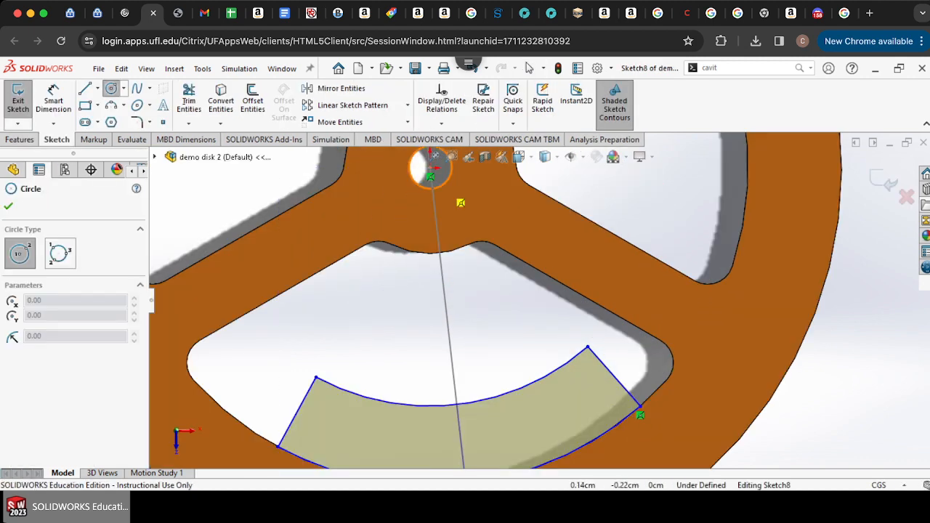
left_click(431, 172)
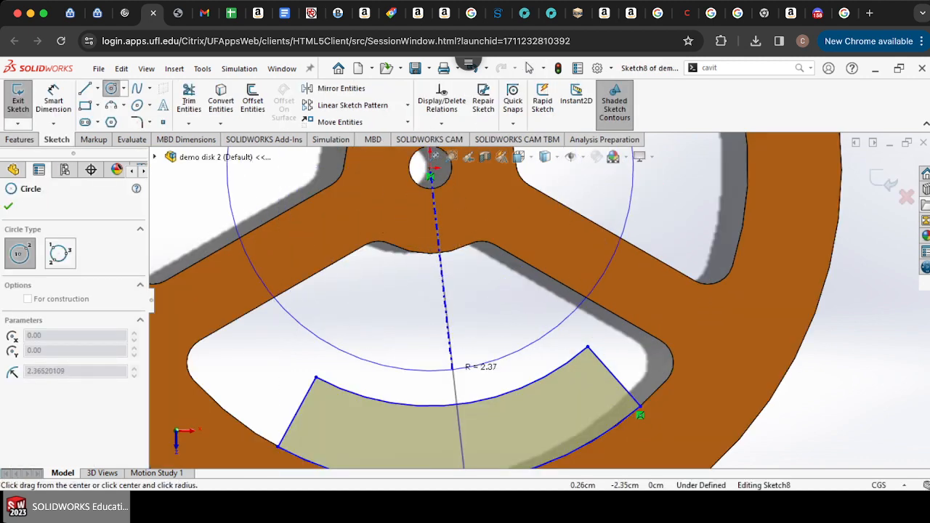
left_click(451, 369)
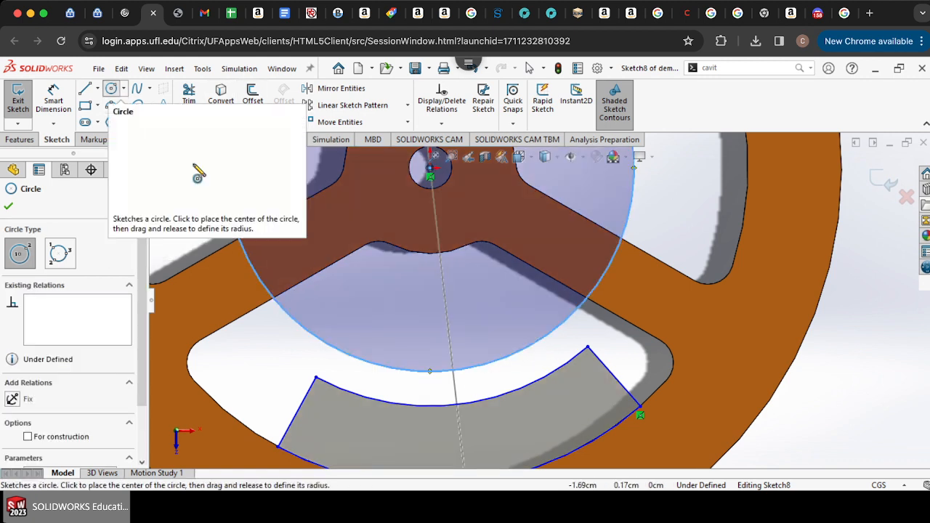
left_click(529, 67)
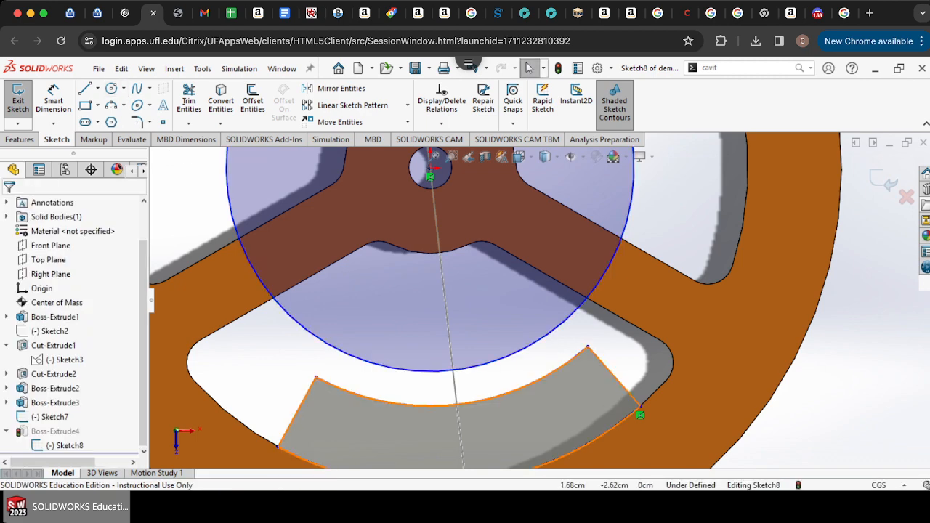
Step: Extend the two angled lines of the profile up to the new circle
key("f")
scroll(474, 379, "down", 2)
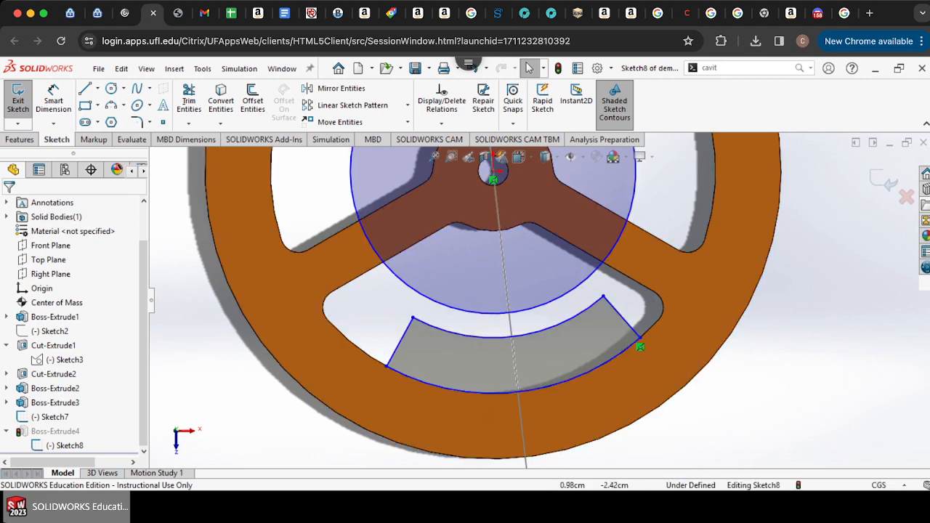
left_click(189, 124)
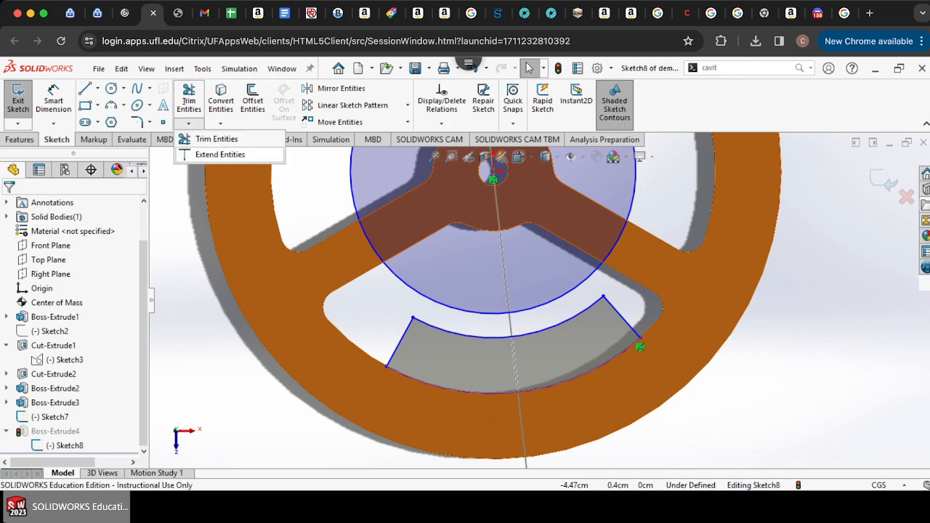
left_click(220, 154)
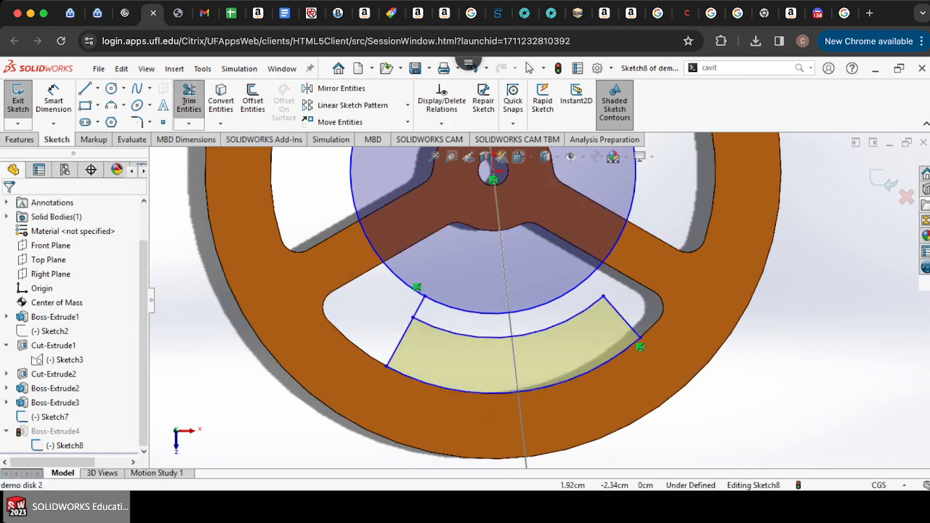
left_click(614, 309)
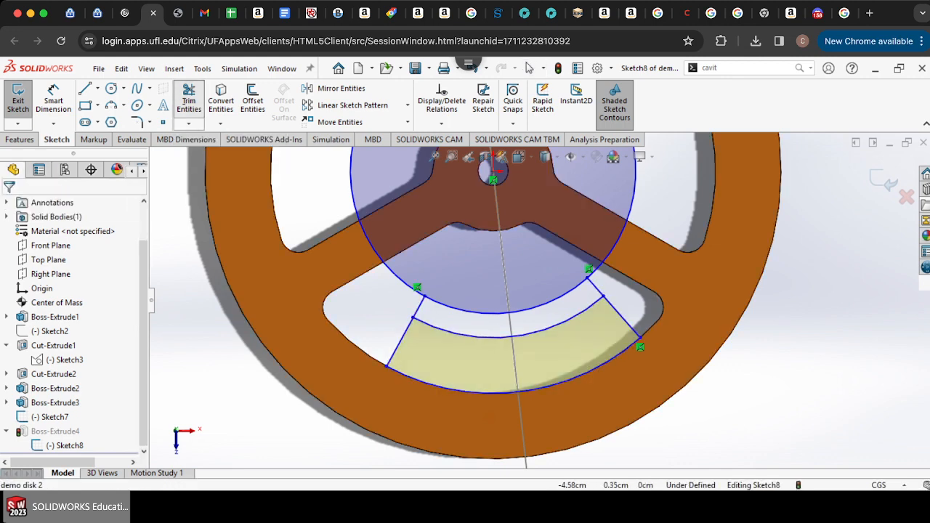
Step: Trim the circle to an arc between the extended lines and exit the sketch to rebuild the boss
left_click(189, 100)
left_click(393, 274)
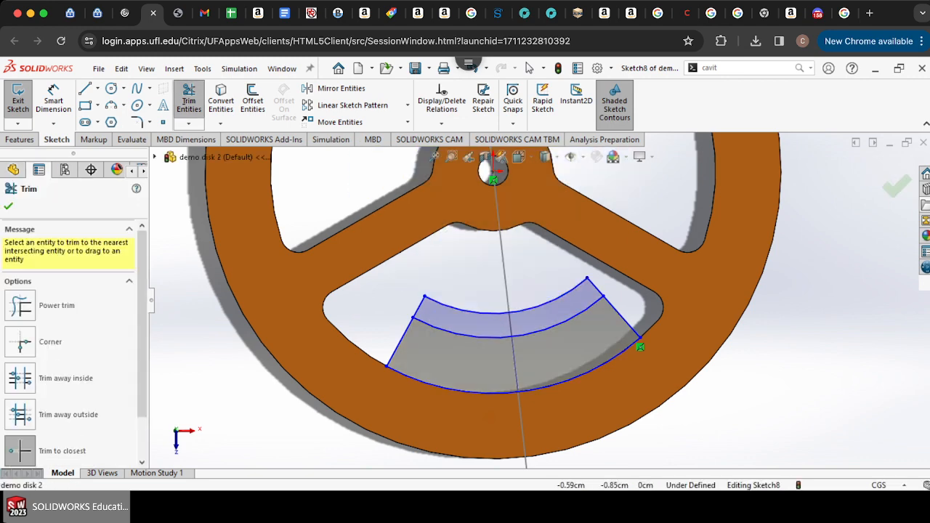
scroll(542, 299, "up", 4)
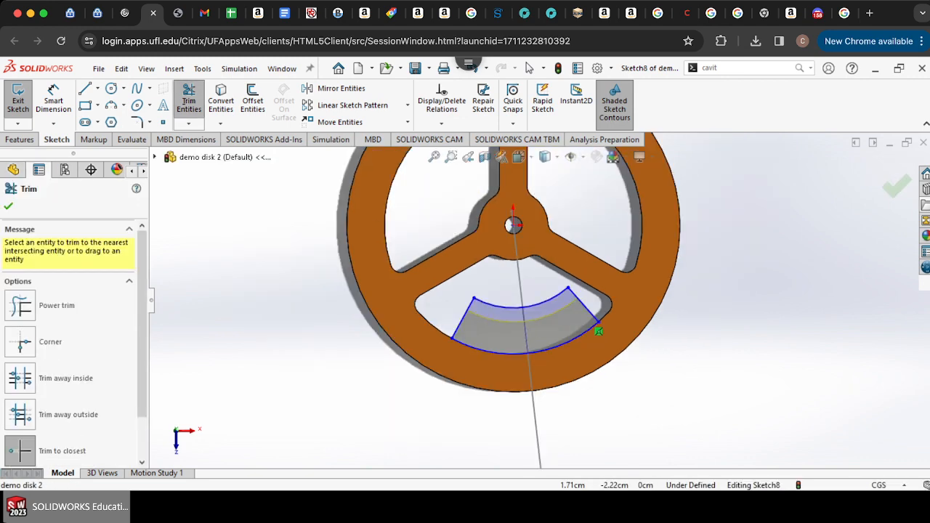
scroll(526, 228, "down", 4)
left_click(189, 99)
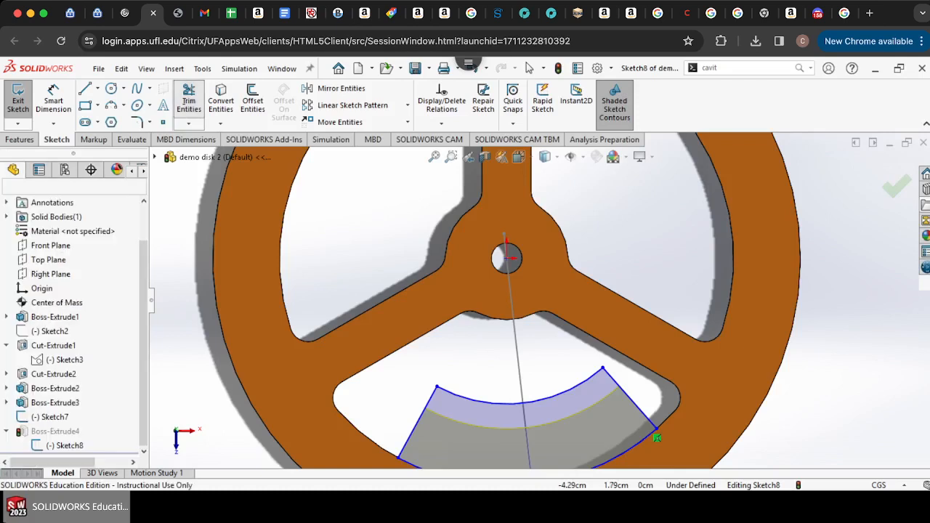
left_click(18, 100)
scroll(541, 300, "up", 6)
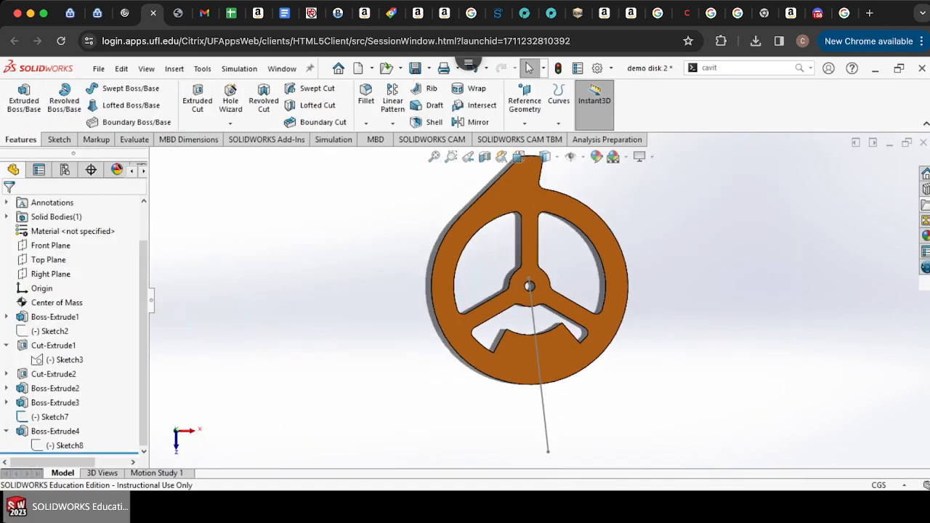
Step: Show the center of mass and zoom in to check its position relative to the hub
left_click(57, 302)
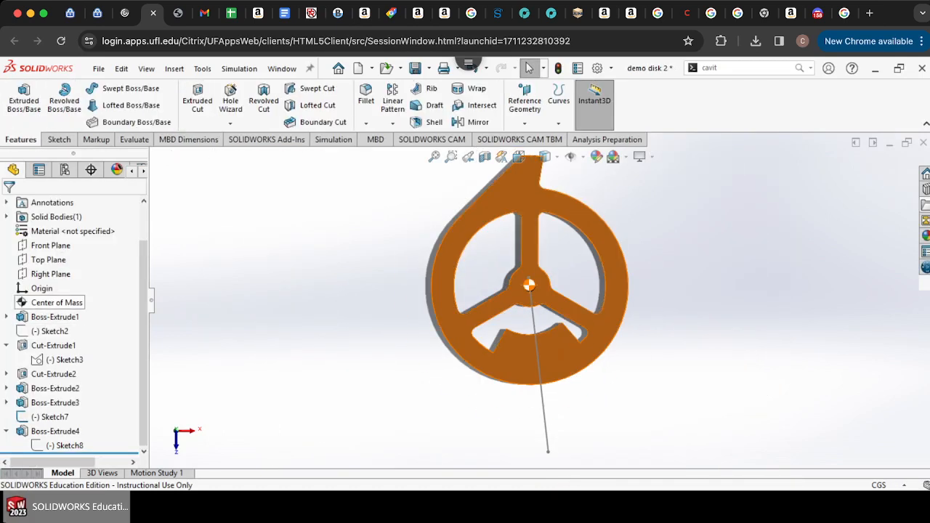
scroll(531, 290, "down", 3)
scroll(530, 294, "down", 6)
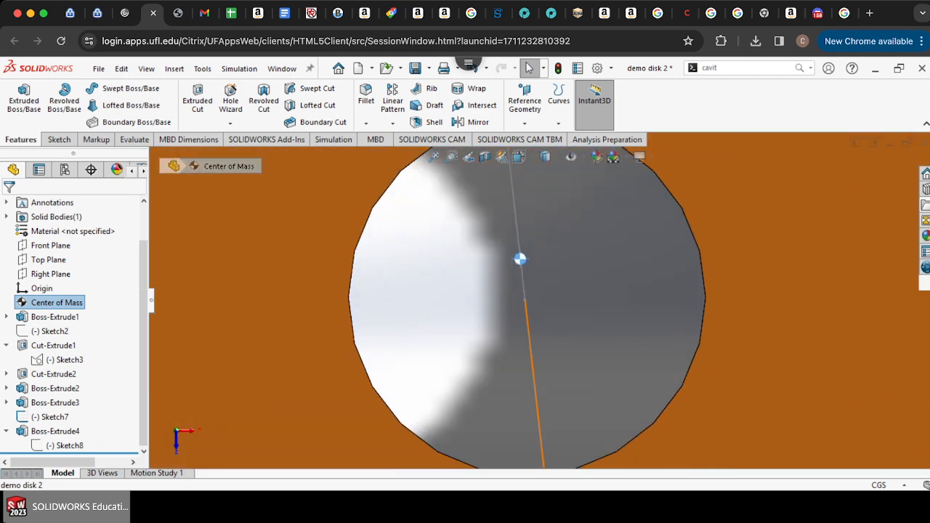
scroll(537, 299, "up", 10)
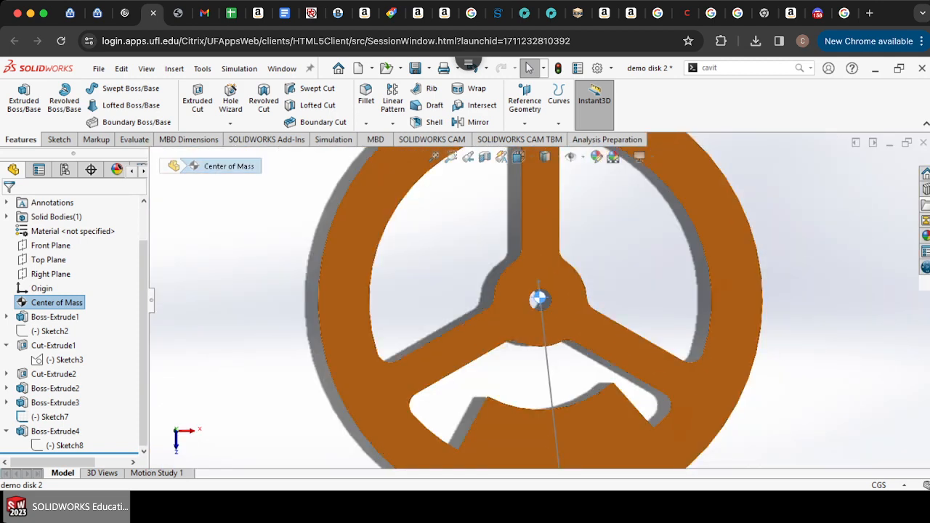
scroll(564, 421, "up", 5)
scroll(562, 353, "down", 5)
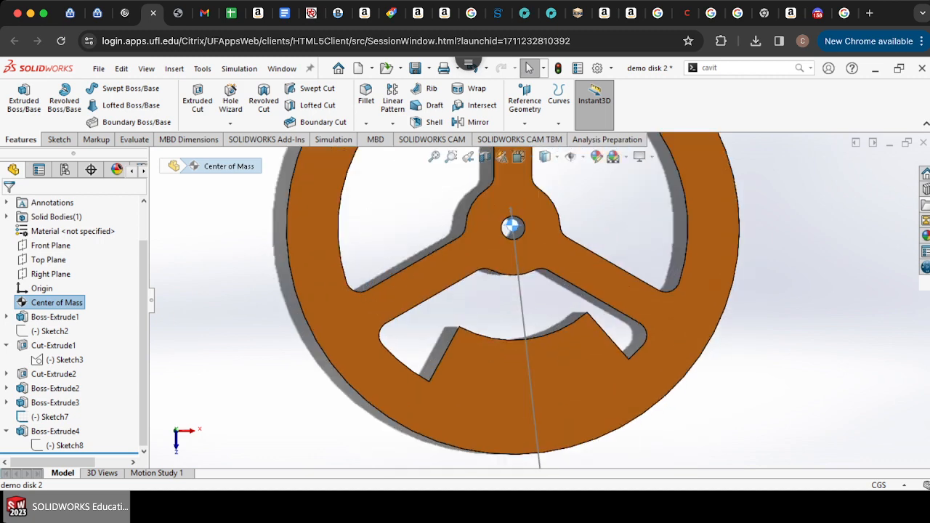
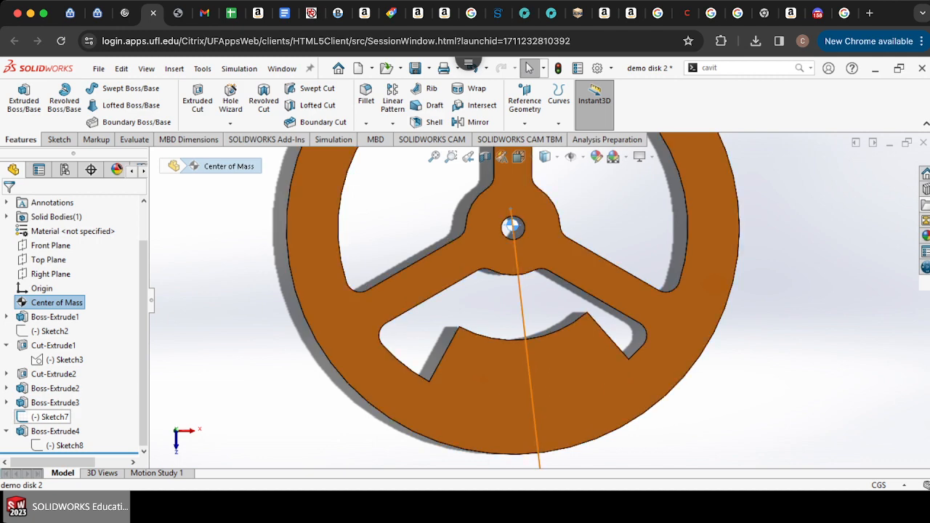
Step: Draw a circle of about 2.98 cm radius centered on the disk's hub in the boss sketch
scroll(559, 325, "up", 5)
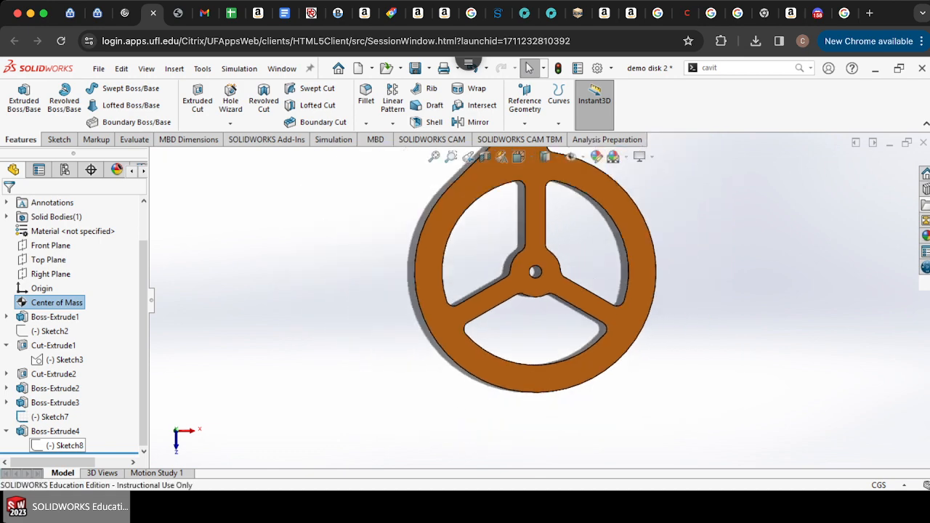
scroll(579, 343, "down", 5)
scroll(579, 346, "down", 2)
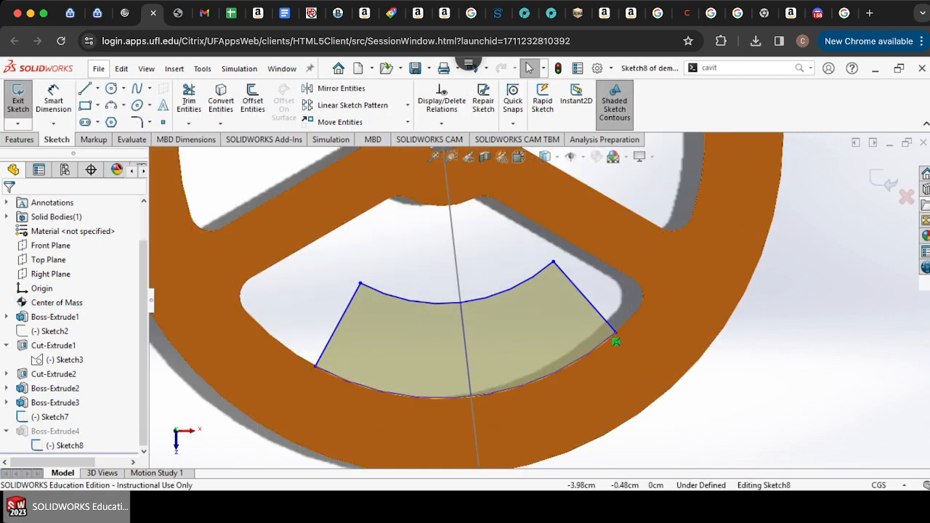
left_click(111, 88)
scroll(455, 259, "up", 6)
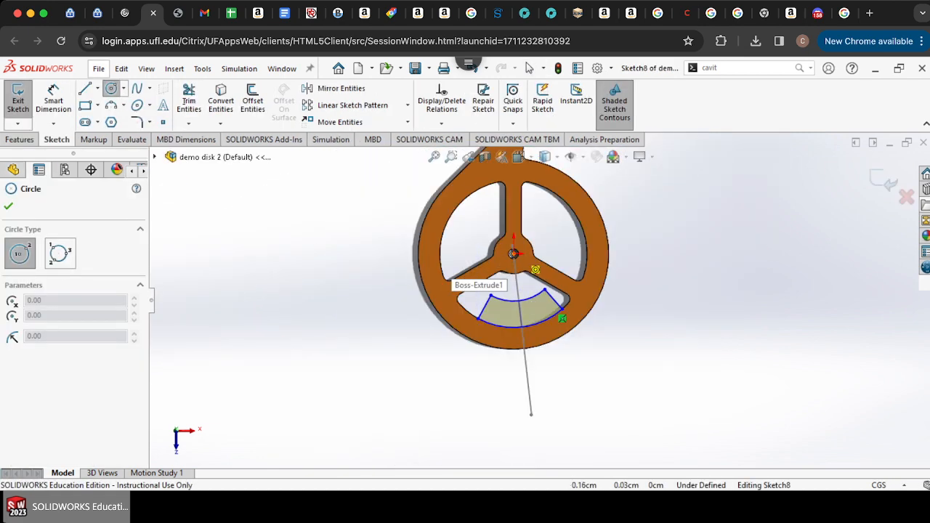
left_click(514, 254)
scroll(527, 315, "down", 5)
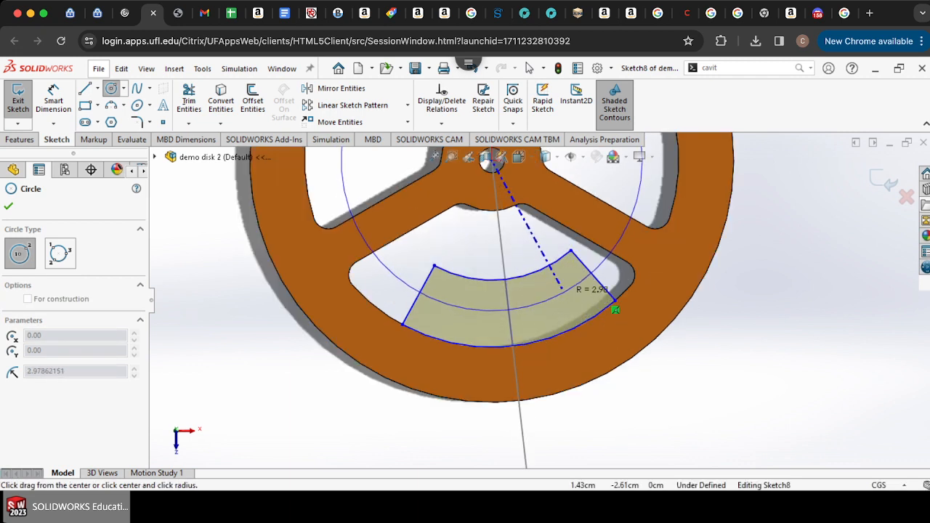
left_click(562, 291)
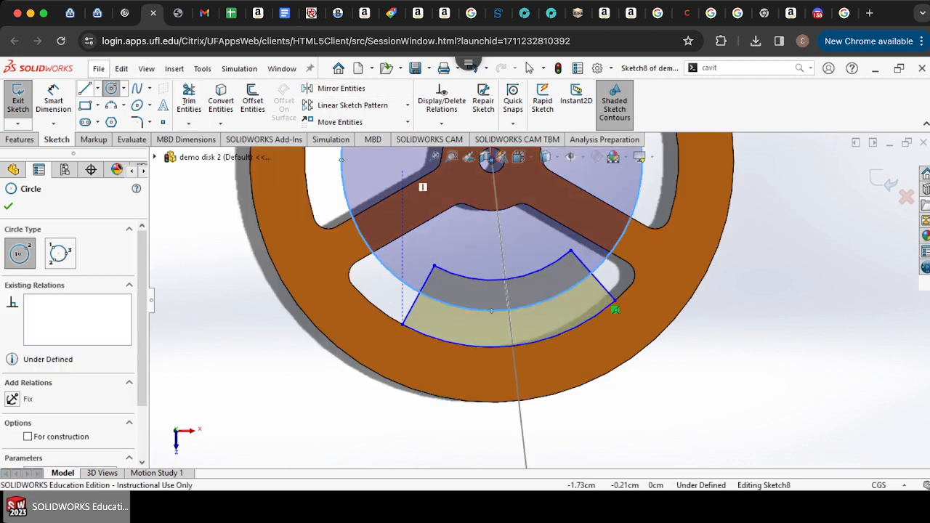
Step: Draw a line from the hub center outward past the new circle, about 3.71 cm long at an angle
left_click(85, 88)
scroll(543, 299, "up", 5)
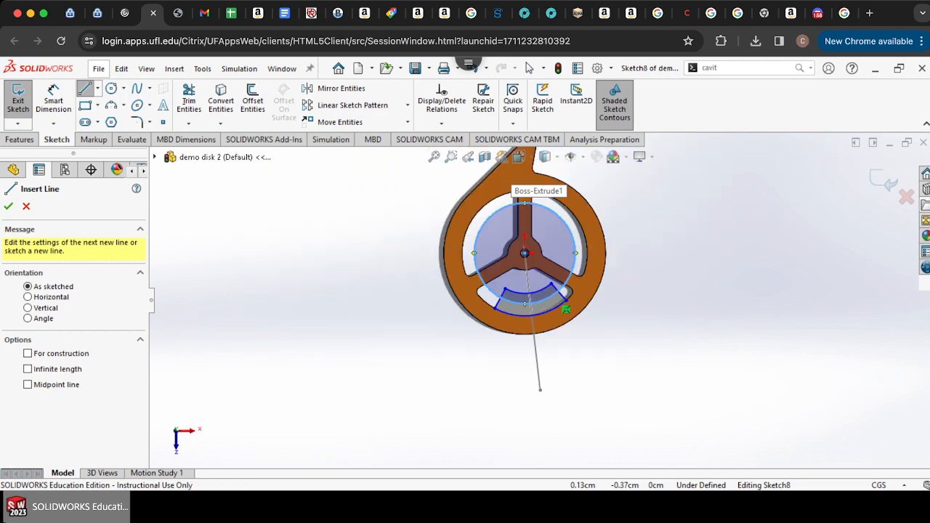
scroll(567, 252, "down", 4)
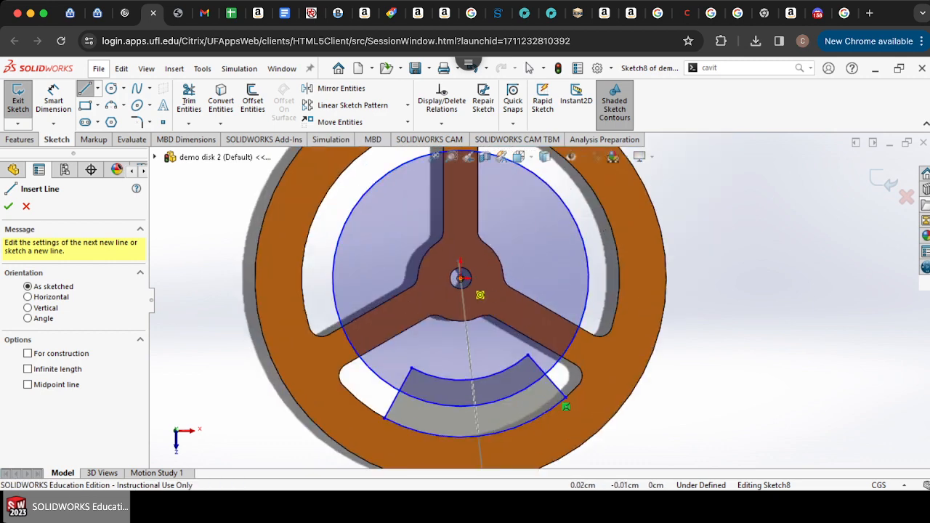
left_click(460, 278)
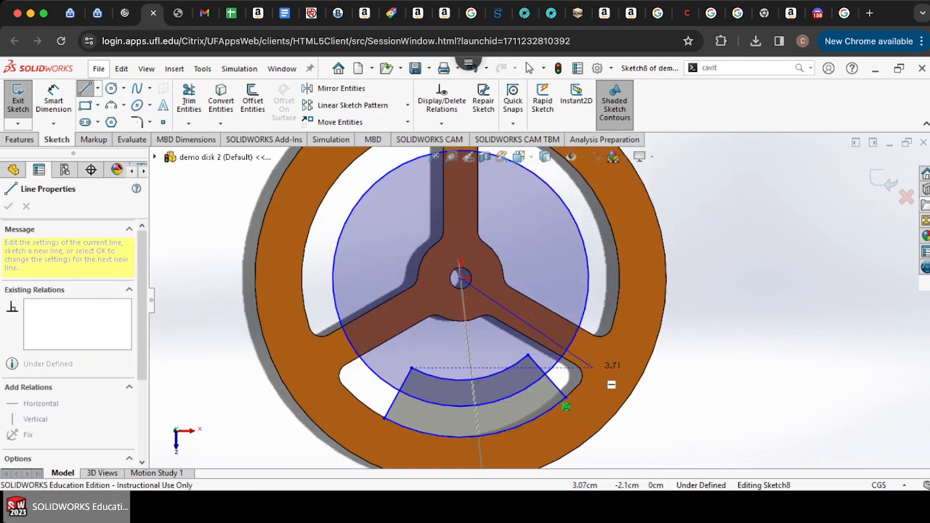
left_click(599, 377)
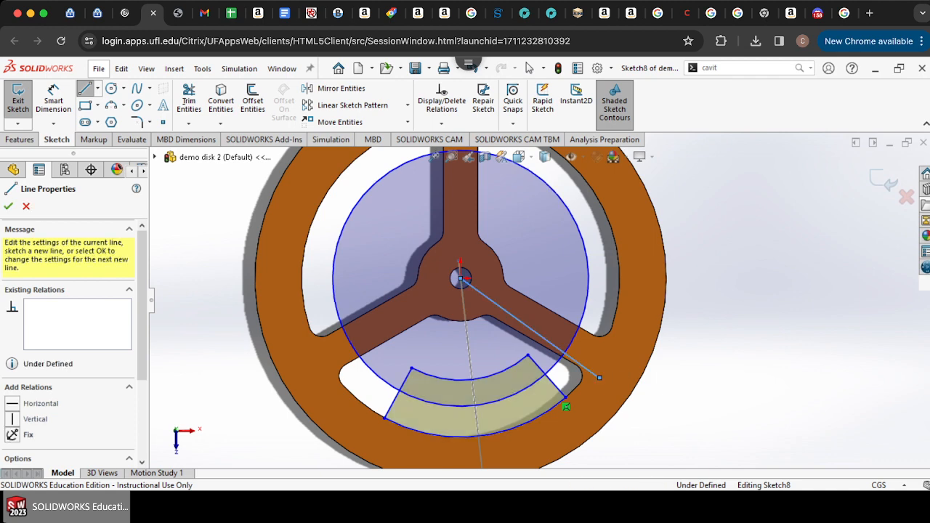
Step: Extend the profile's outer arc up to the new angled line
left_click(188, 124)
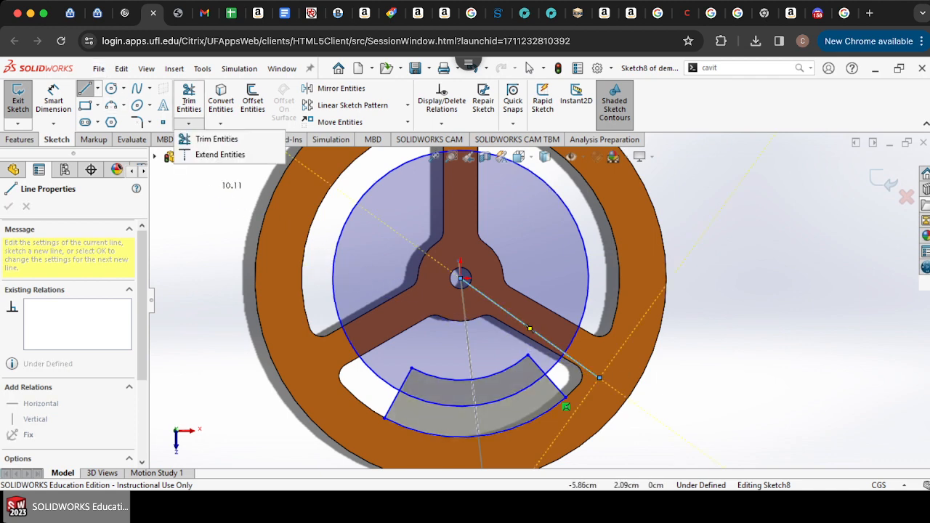
left_click(197, 139)
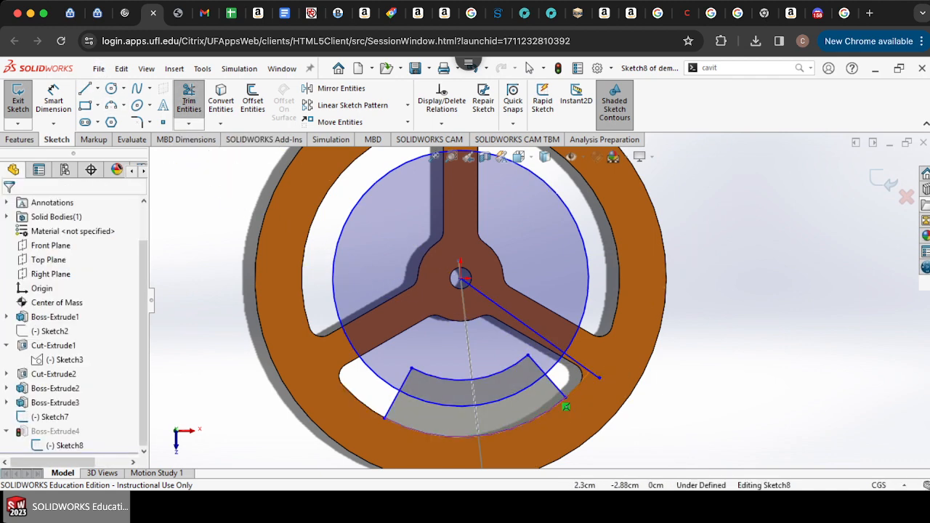
left_click(560, 403)
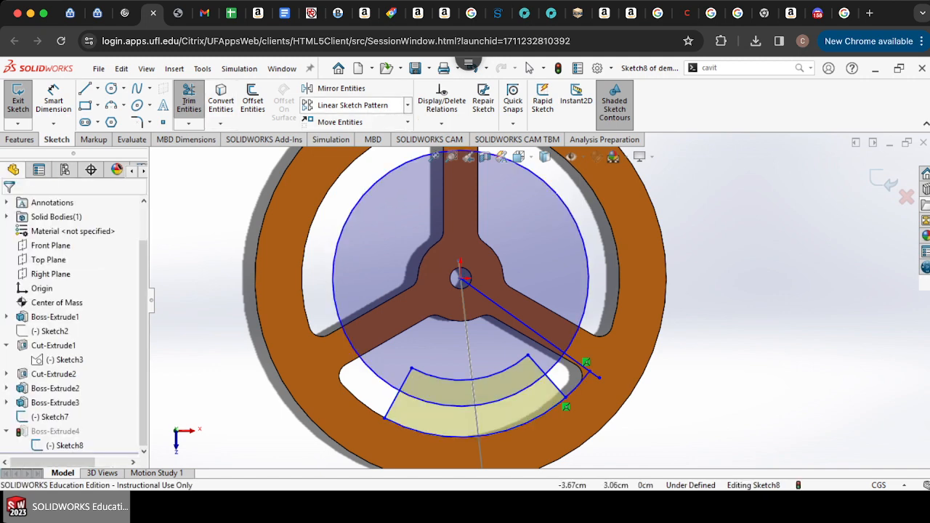
left_click(339, 88)
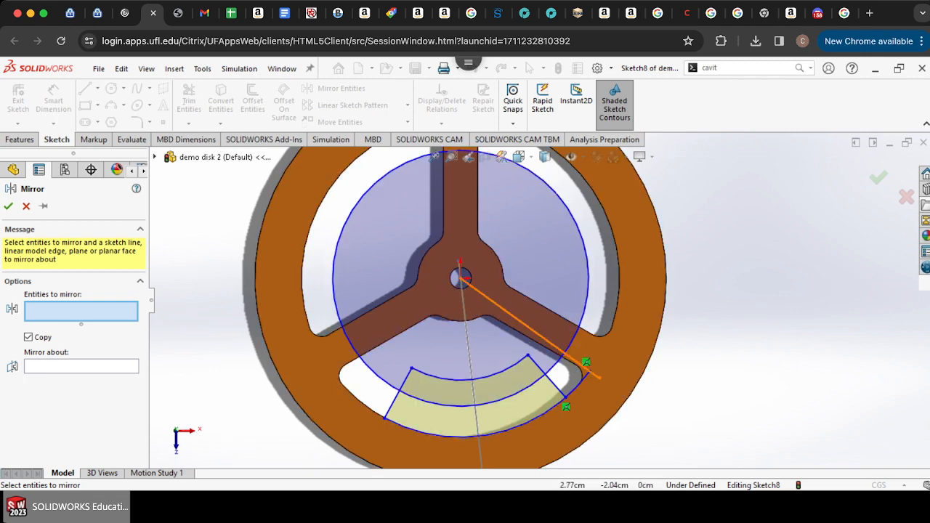
left_click(590, 372)
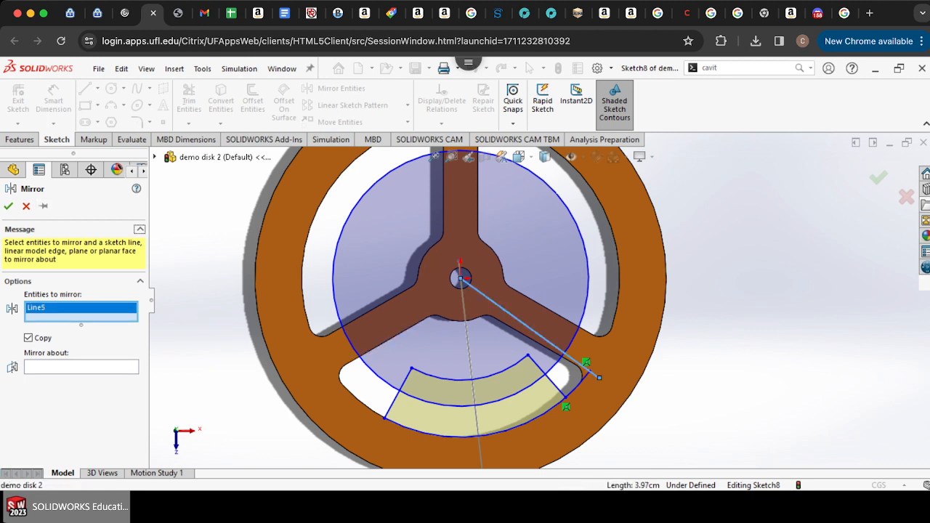
left_click(26, 206)
Step: Draw a vertical line from the hub center downward to serve as a mirror axis
left_click(85, 89)
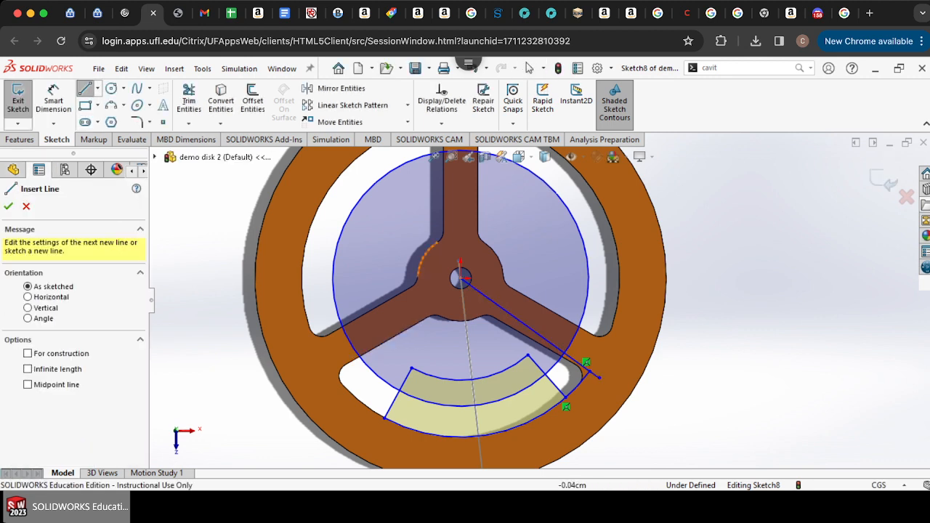
left_click(461, 279)
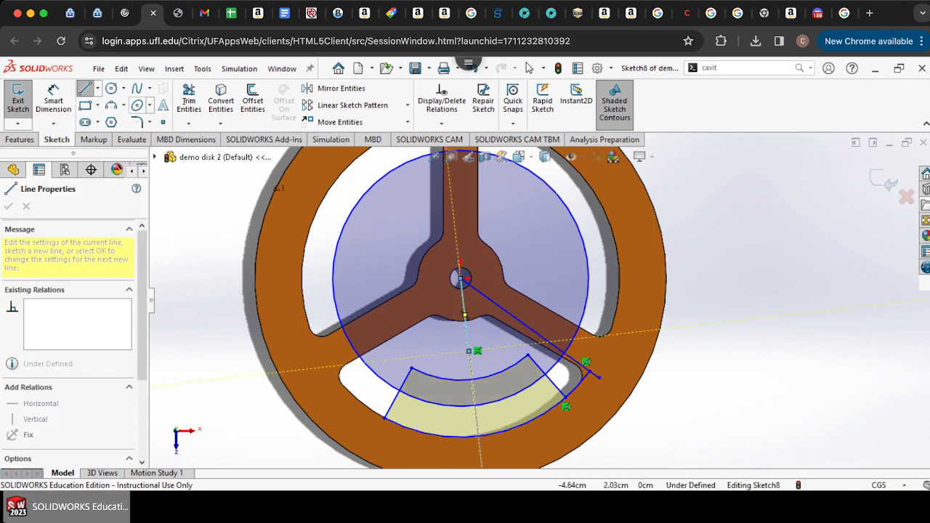
left_click(529, 67)
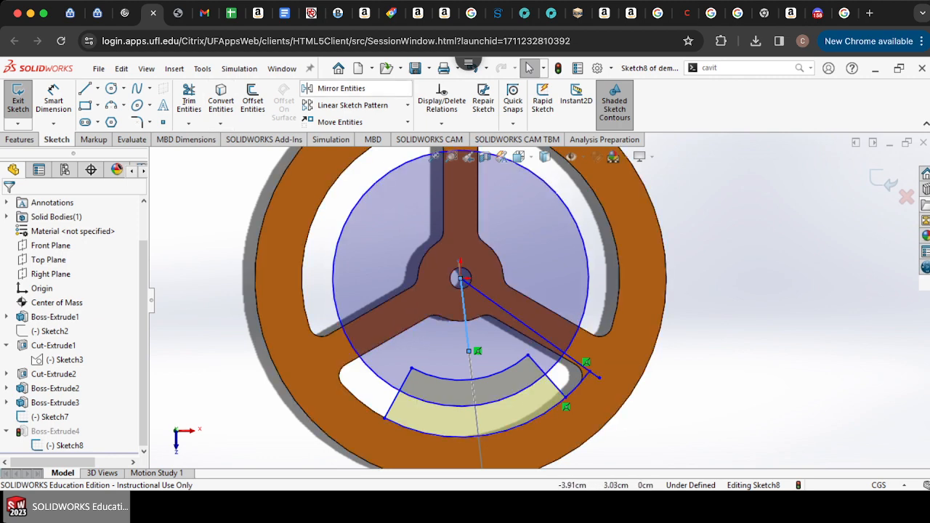
Step: Mirror the angled line about the vertical line to create a symmetric copy on the opposite side
left_click(340, 88)
left_click(546, 340)
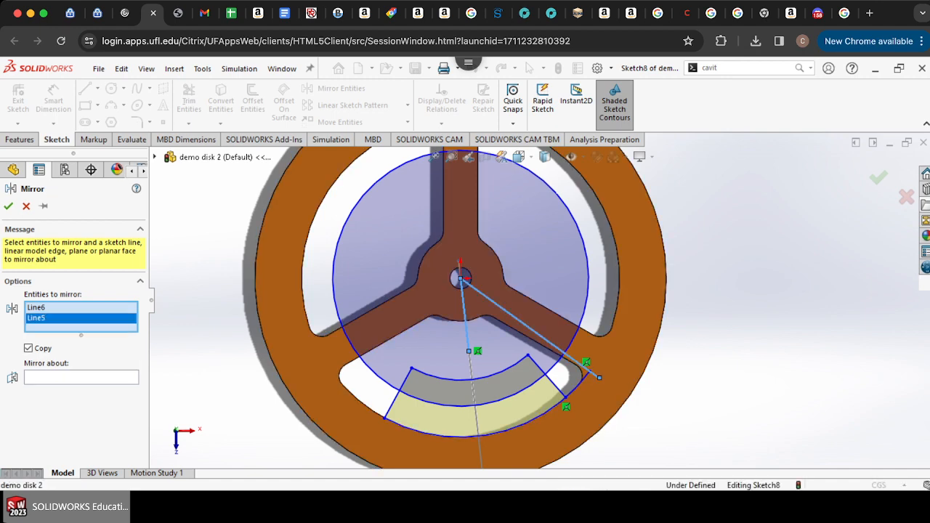
left_click(82, 377)
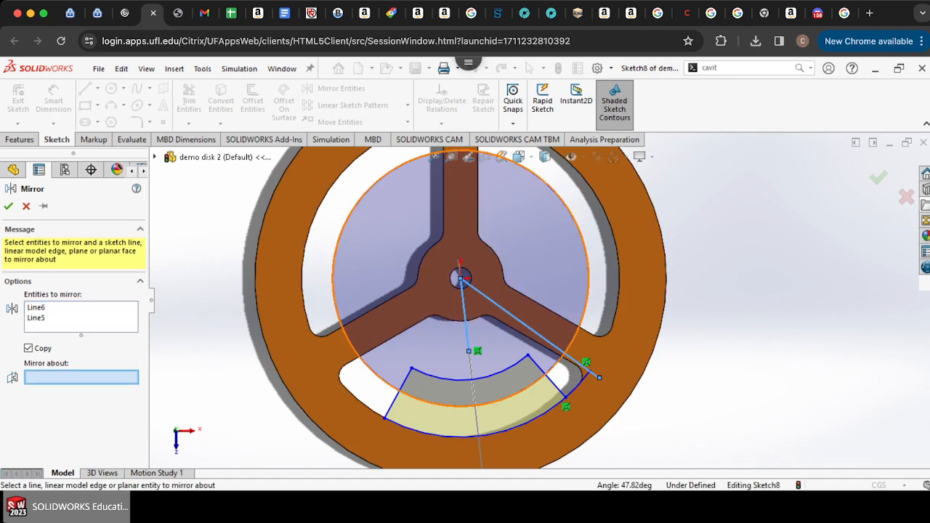
left_click(466, 325)
left_click(8, 206)
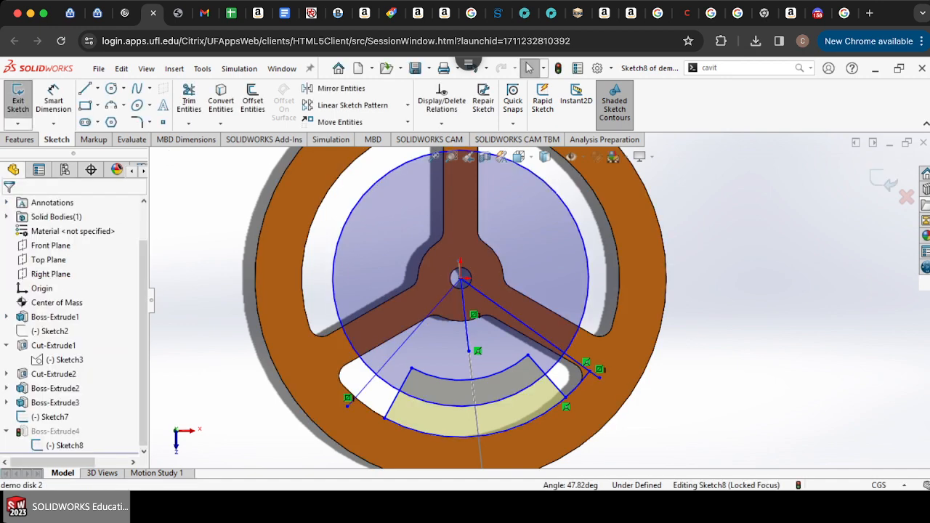
Step: Trim away the vertical line and the excess circle, arc and line segments to form the enlarged arc-bounded profile
left_click(189, 99)
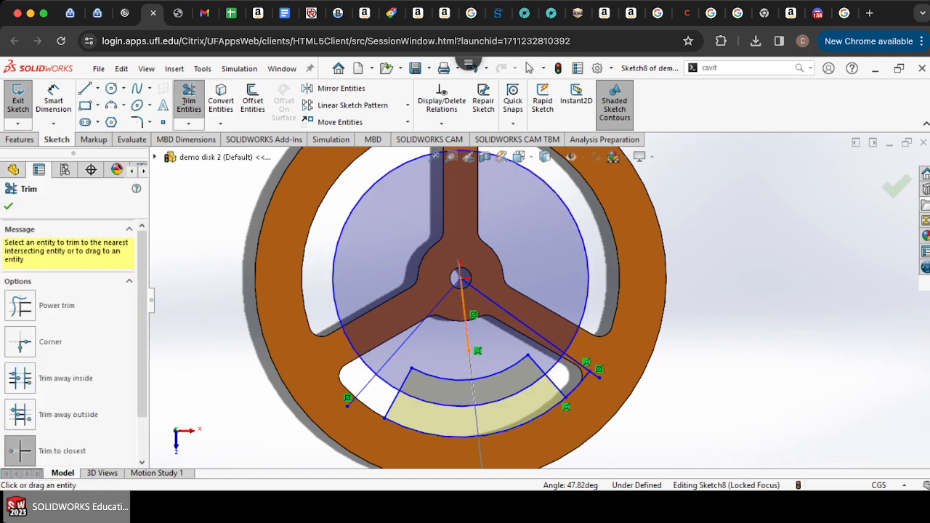
left_click(465, 319)
left_click(430, 313)
left_click(485, 295)
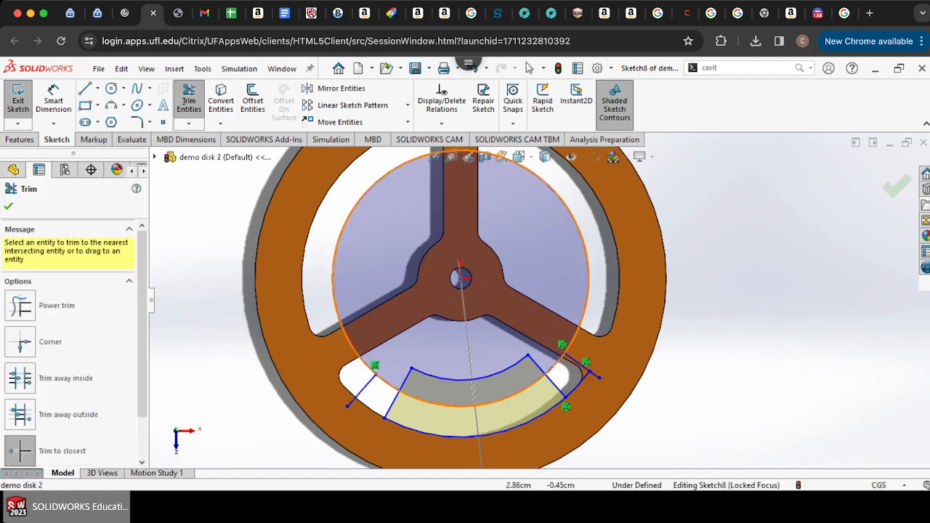
left_click(537, 365)
left_click(505, 371)
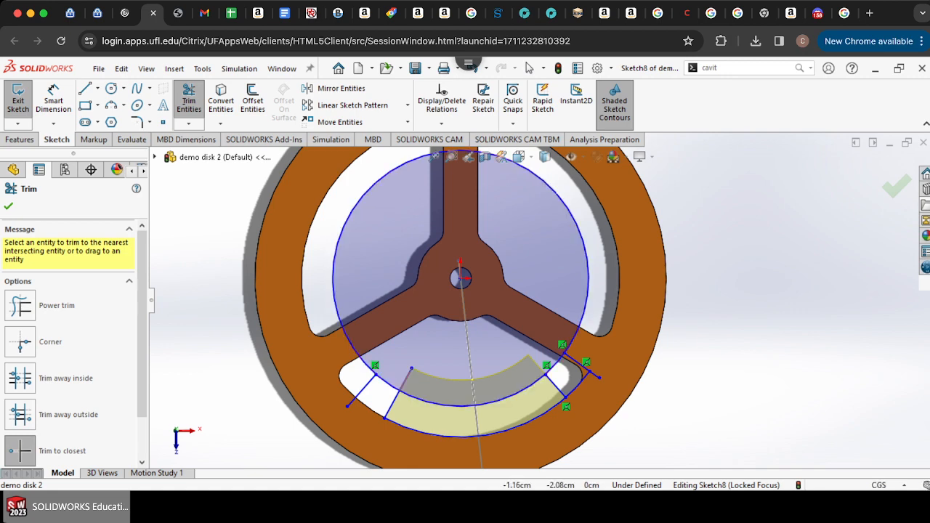
left_click(406, 380)
left_click(354, 351)
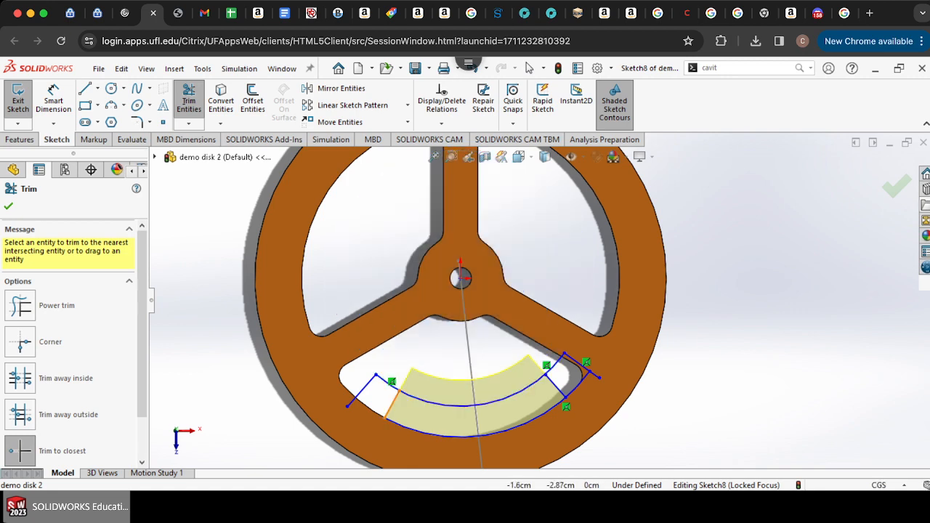
left_click(393, 404)
left_click(556, 383)
left_click(189, 124)
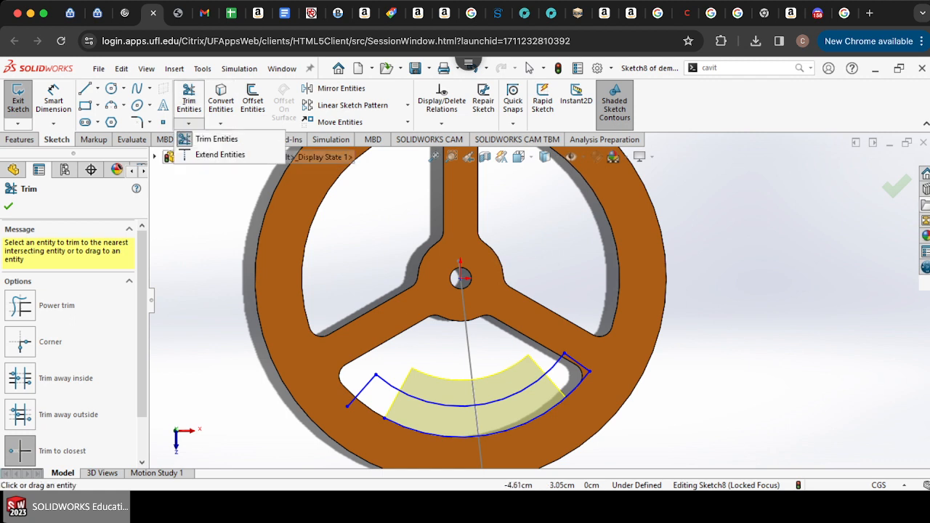
left_click(208, 137)
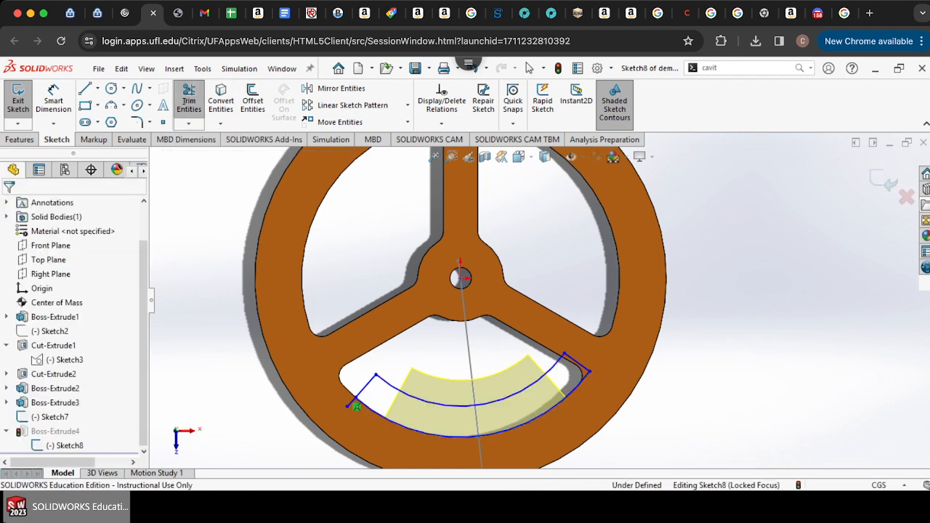
Step: Inspect the profile's right corner against the disk edge and exit the sketch to rebuild the boss
left_click(188, 100)
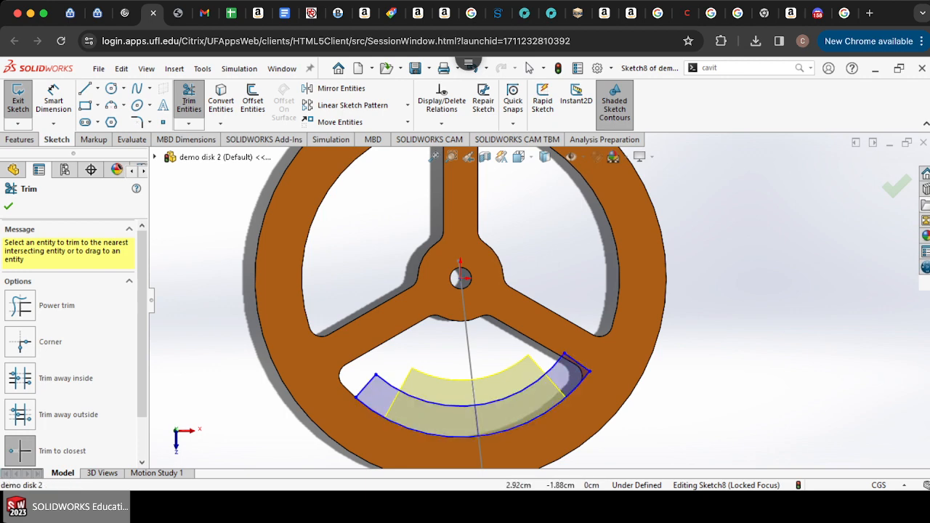
scroll(579, 386, "down", 5)
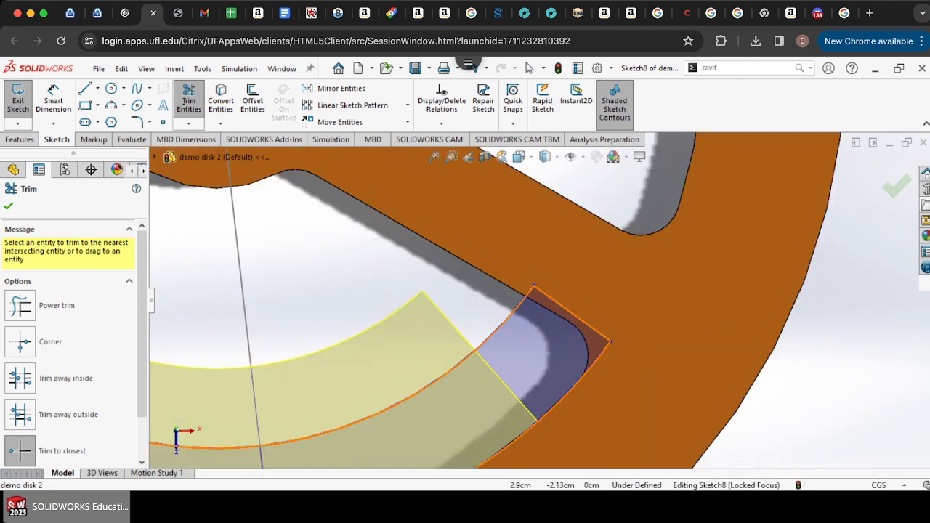
scroll(598, 331, "down", 6)
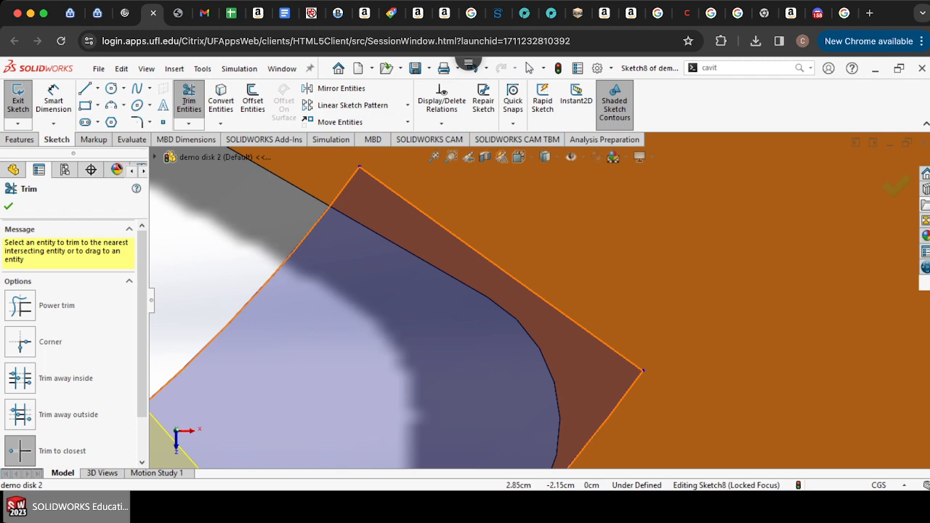
scroll(540, 301, "up", 3)
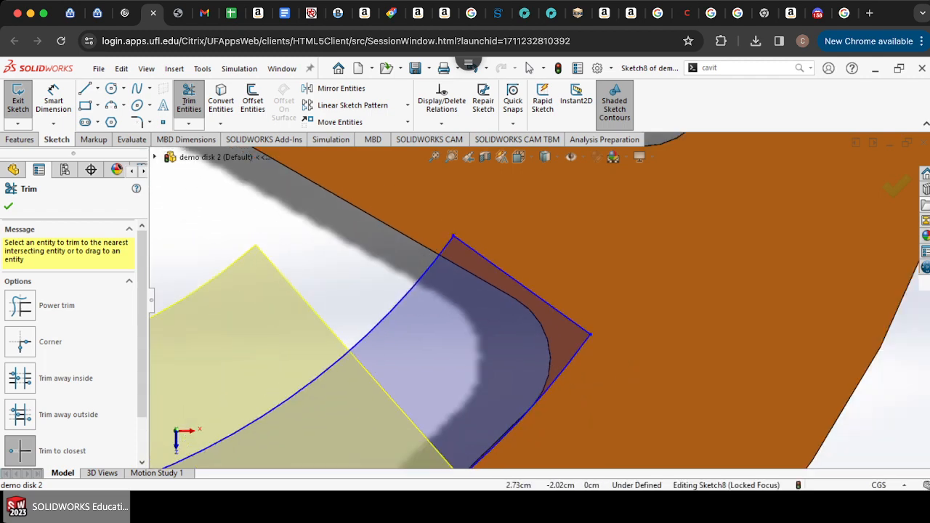
scroll(542, 301, "up", 8)
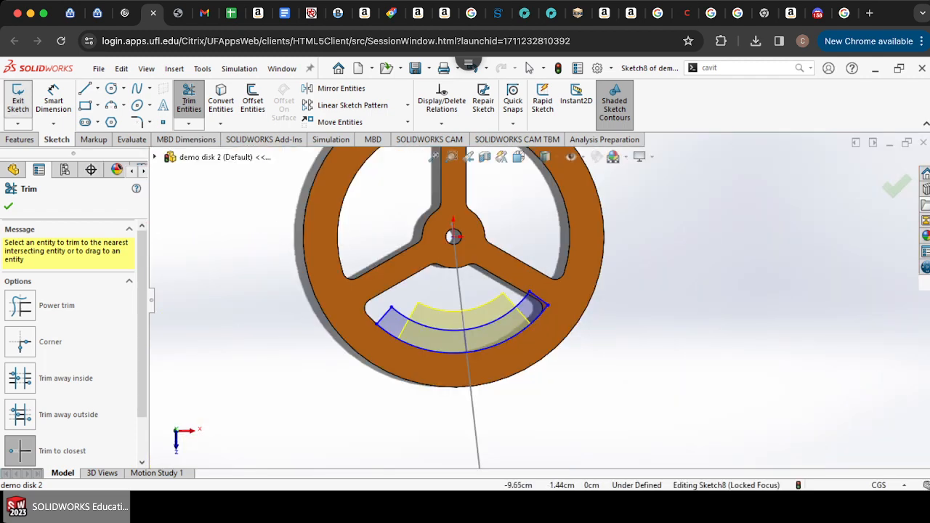
left_click(18, 100)
Step: Zoom in on the hub to check the center of mass position
scroll(455, 257, "down", 2)
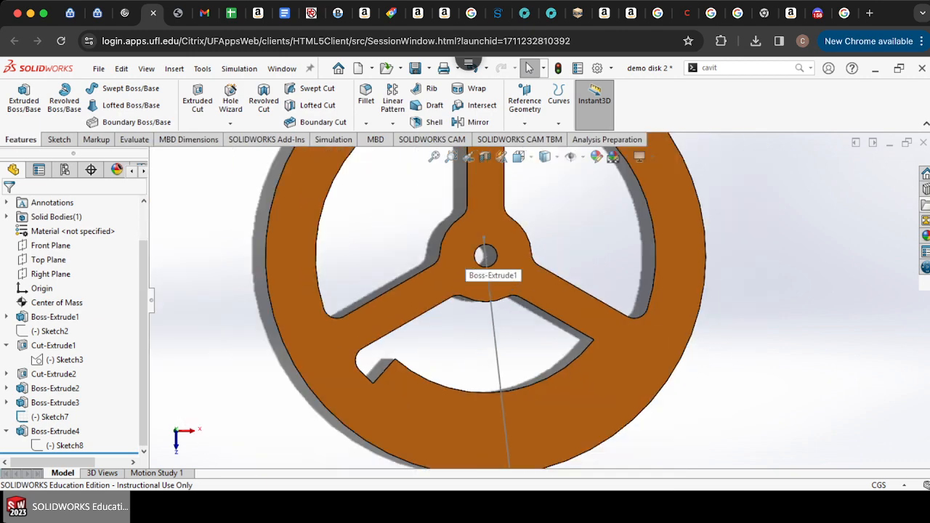
scroll(455, 257, "up", 5)
scroll(539, 287, "down", 3)
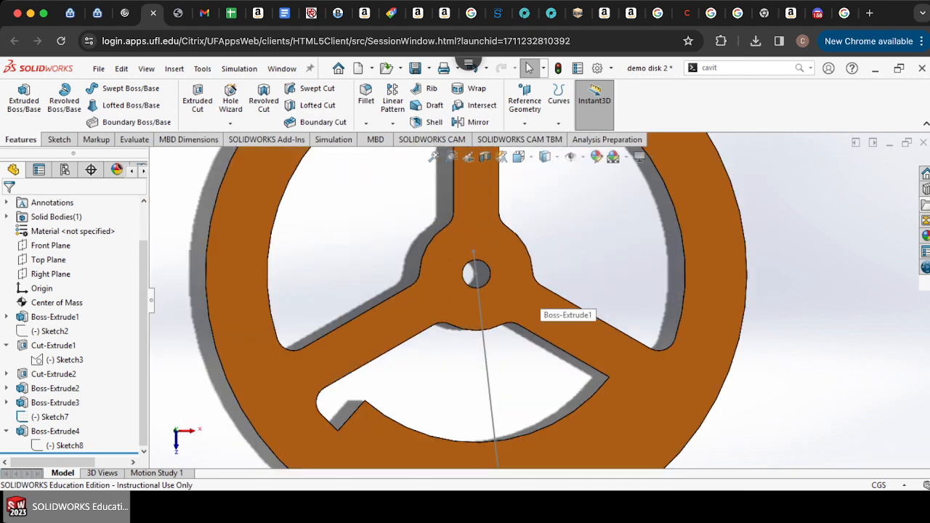
scroll(476, 271, "up", 2)
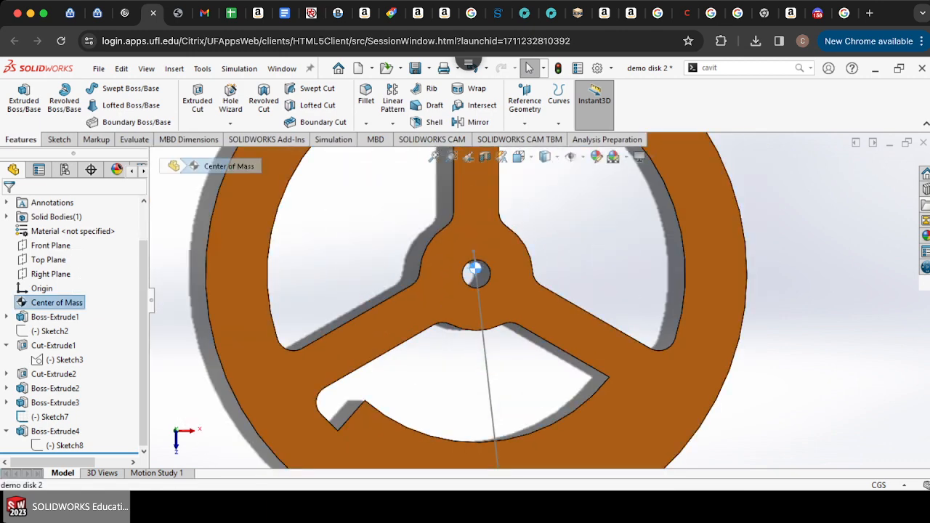
scroll(480, 269, "down", 5)
scroll(541, 301, "up", 3)
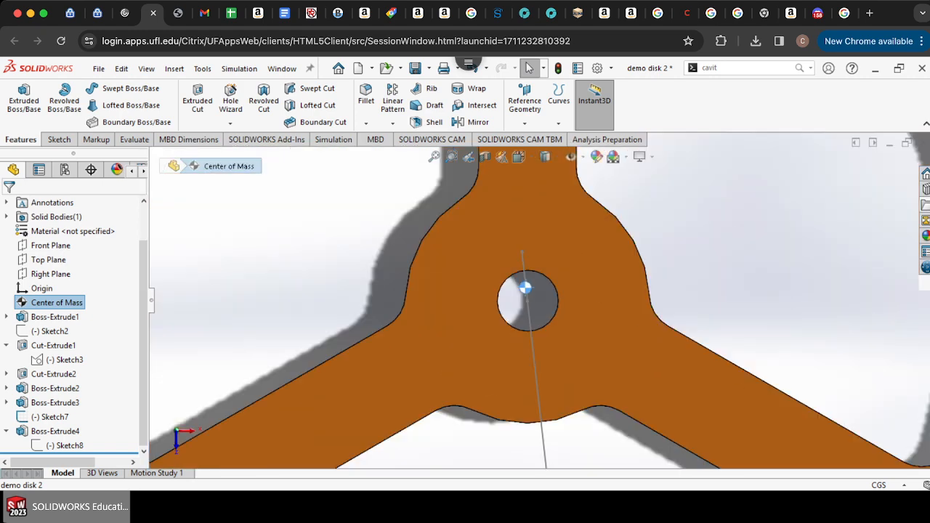
Step: Hide the reference sketch line running through the hub's center of mass
scroll(526, 288, "down", 3)
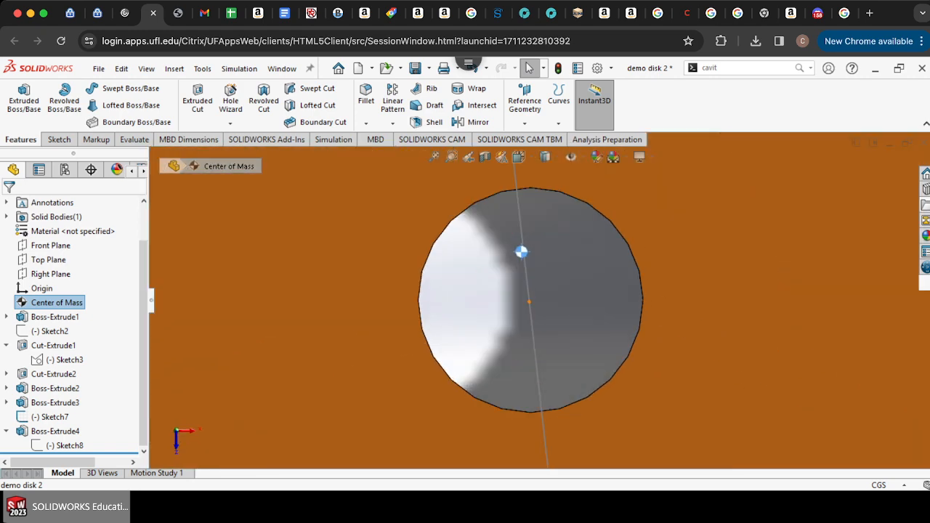
scroll(534, 292, "up", 5)
scroll(501, 233, "up", 3)
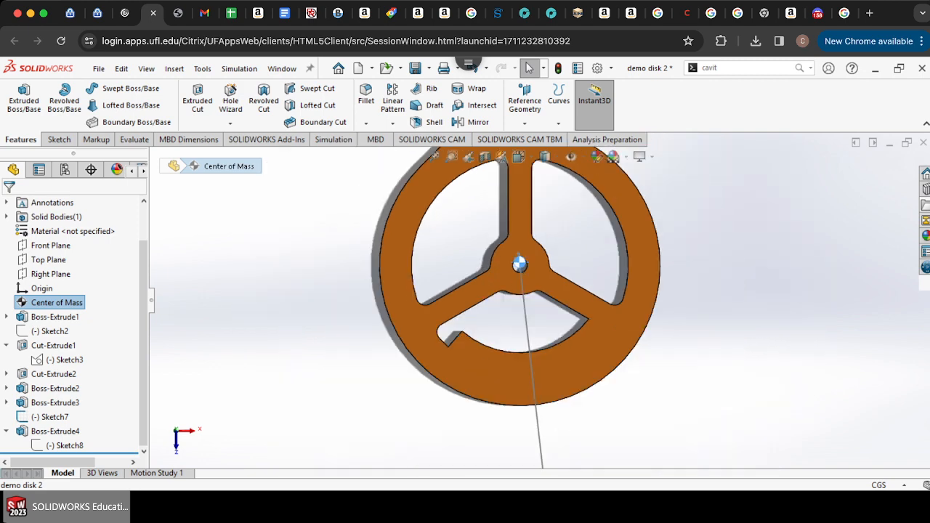
scroll(519, 263, "down", 4)
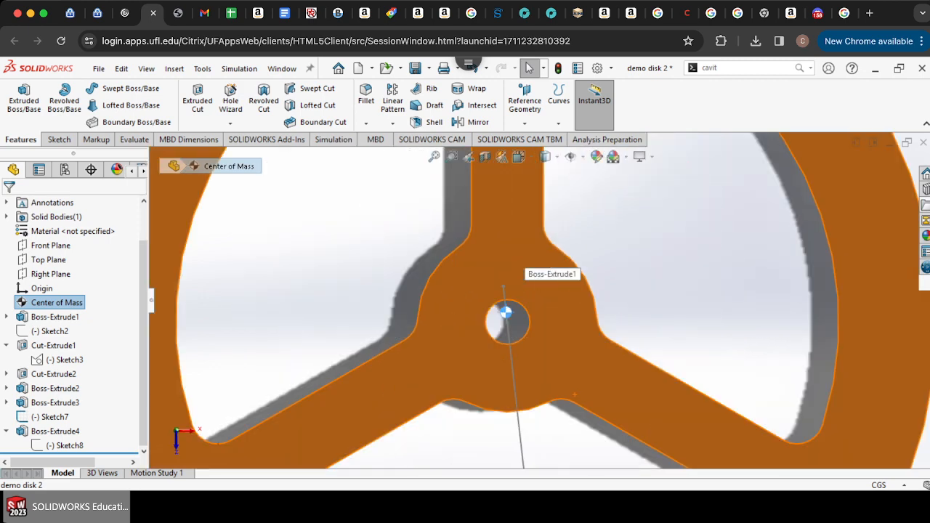
scroll(537, 309, "up", 3)
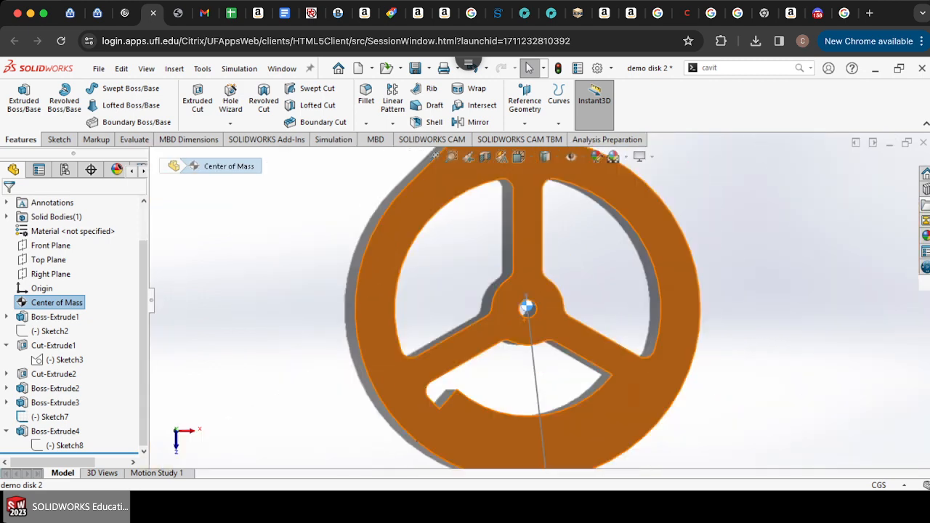
scroll(527, 309, "down", 3)
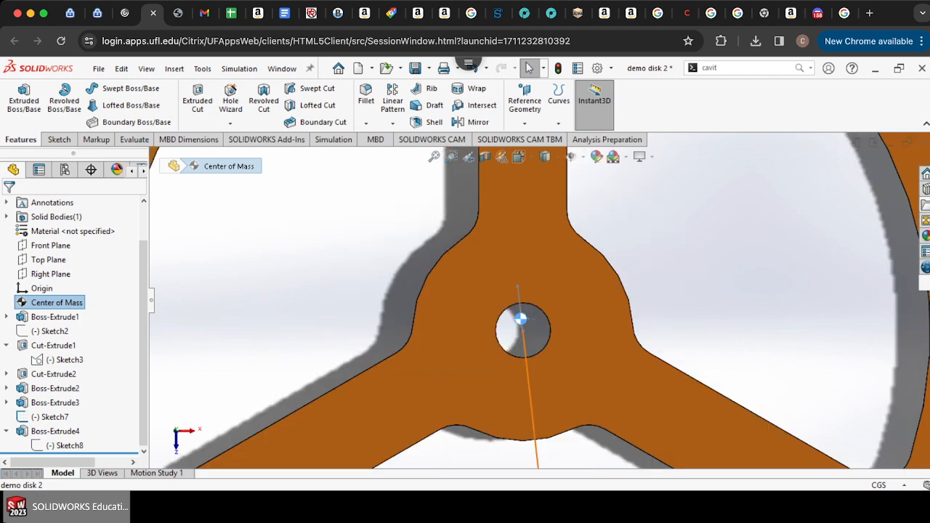
right_click(524, 344)
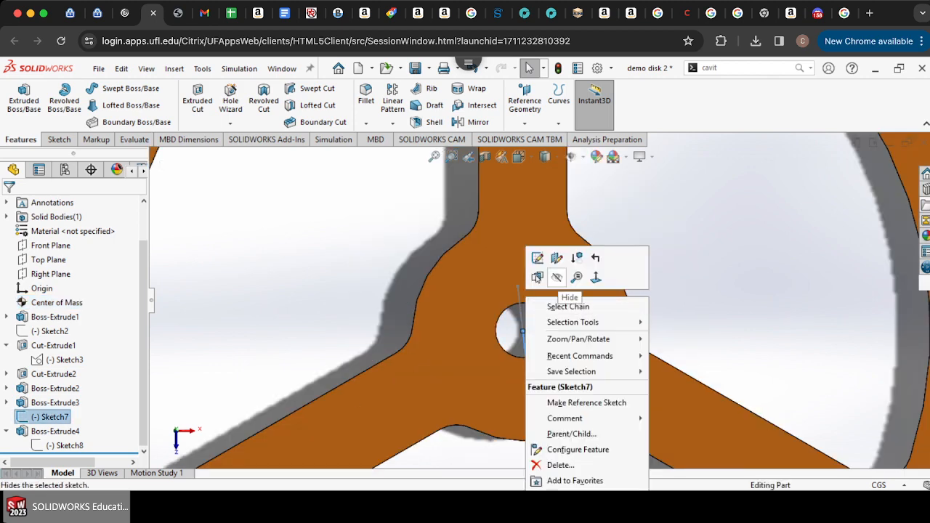
left_click(558, 279)
Step: Start a new sketch on the disk's front face
scroll(559, 279, "up", 3)
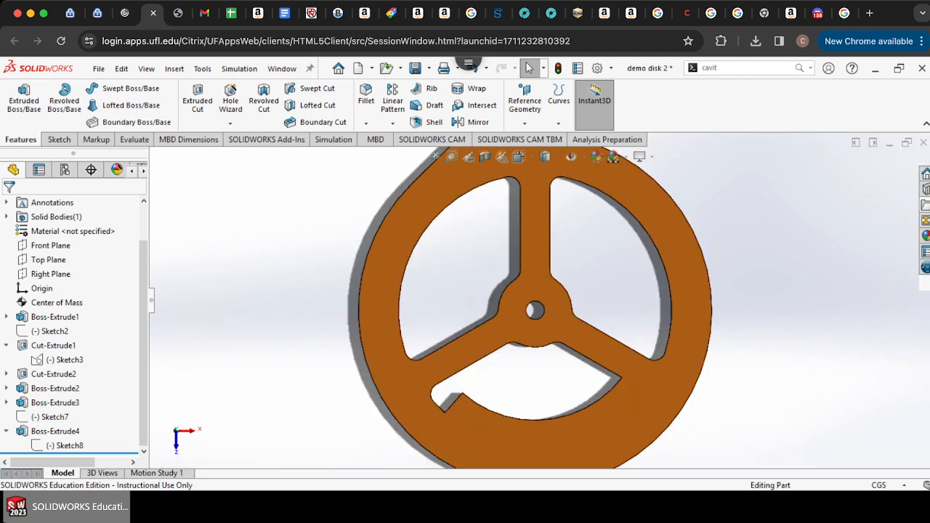
left_click(58, 140)
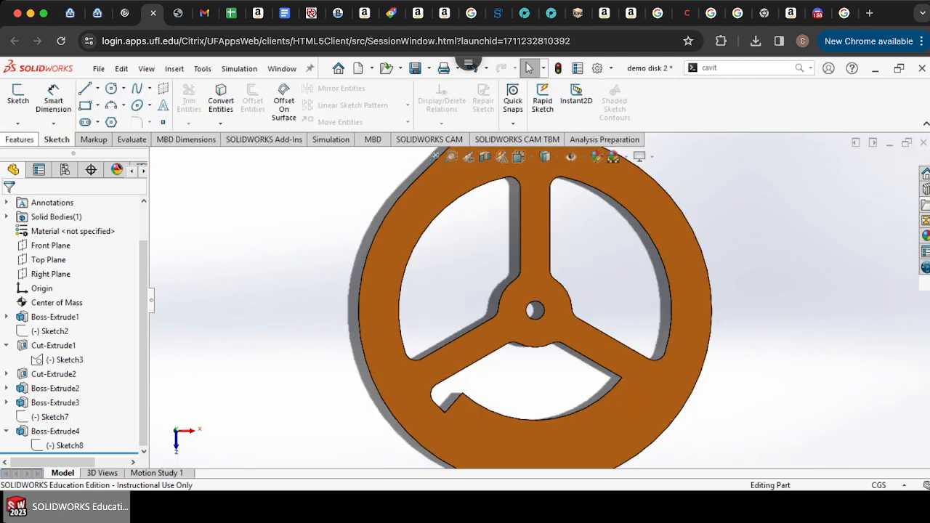
left_click(18, 95)
scroll(538, 301, "up", 3)
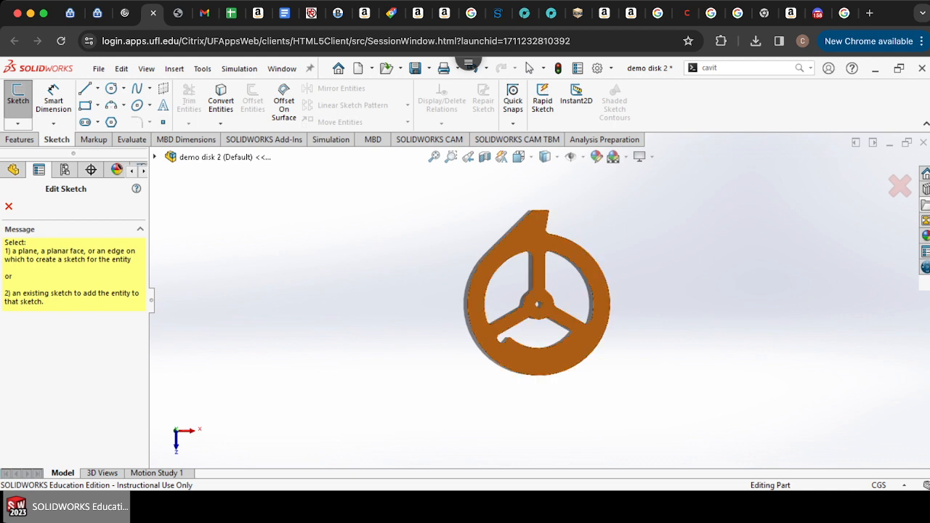
left_click(538, 253)
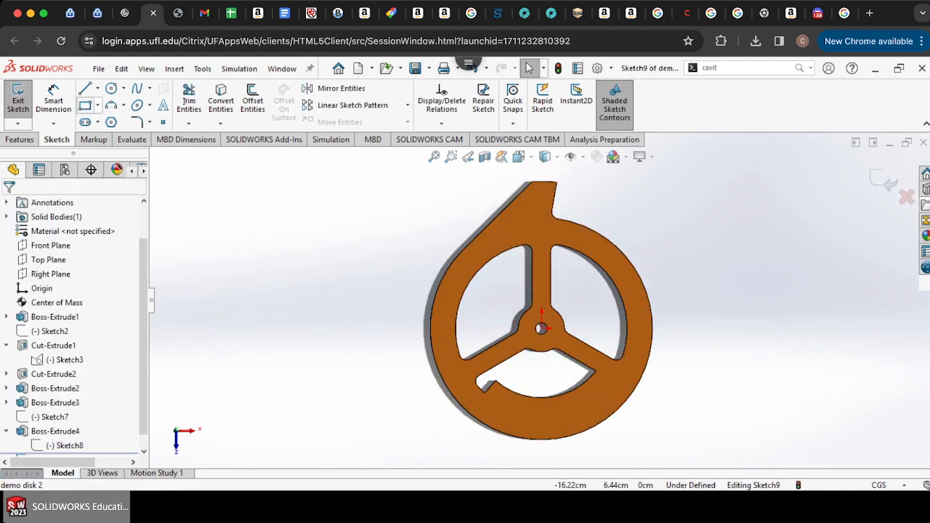
Step: Sketch a line from the center of mass point downward past the disk's lower rim
left_click(84, 88)
scroll(545, 329, "down", 5)
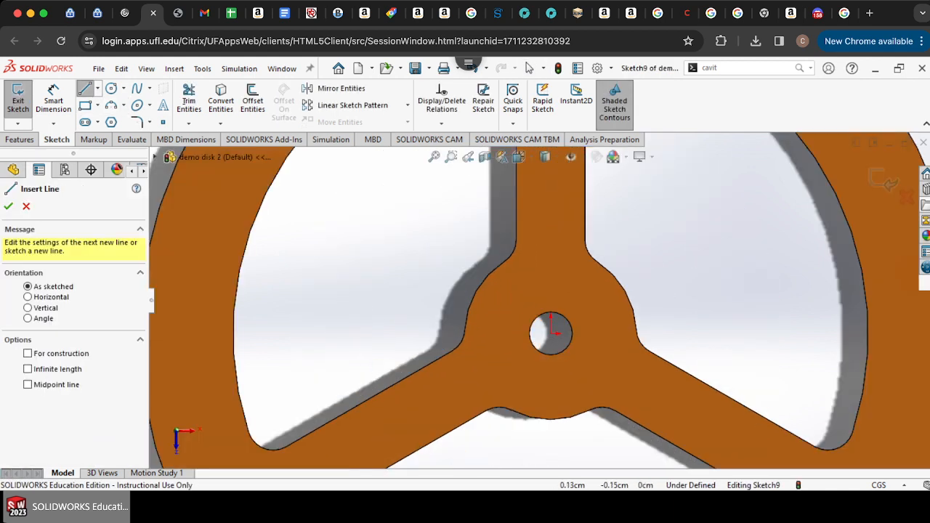
left_click(13, 169)
left_click(57, 303)
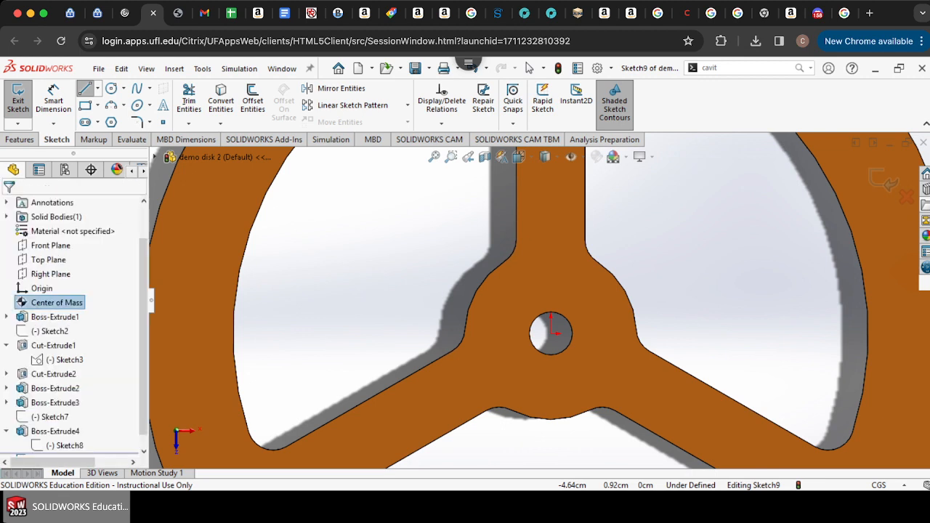
scroll(550, 327, "down", 6)
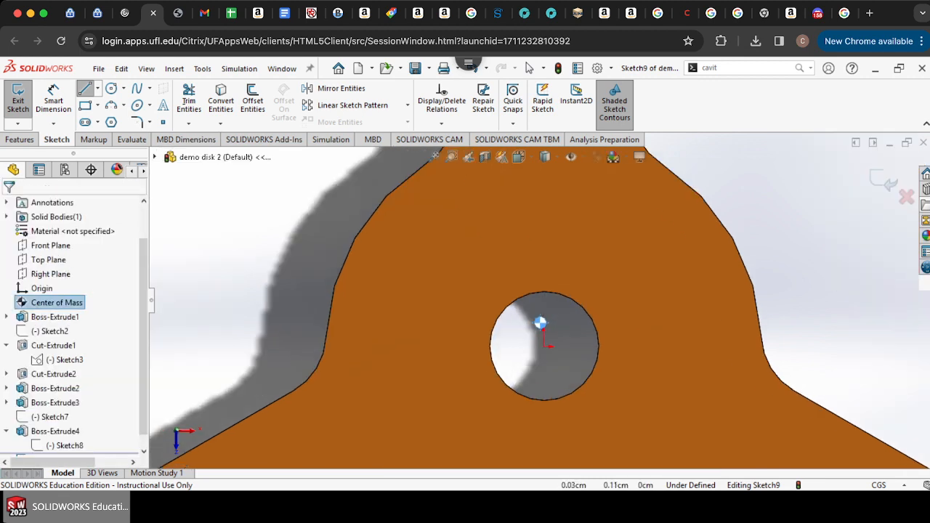
scroll(550, 327, "up", 3)
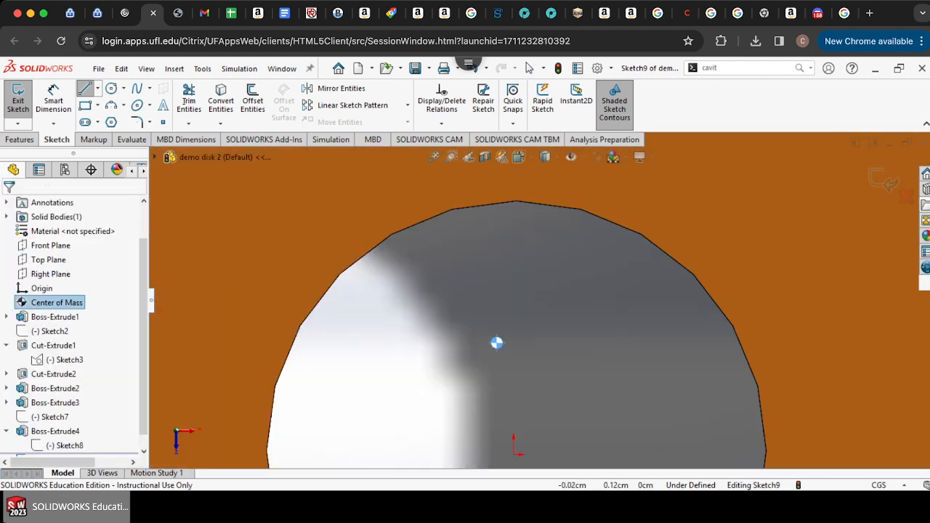
scroll(523, 334, "down", 3)
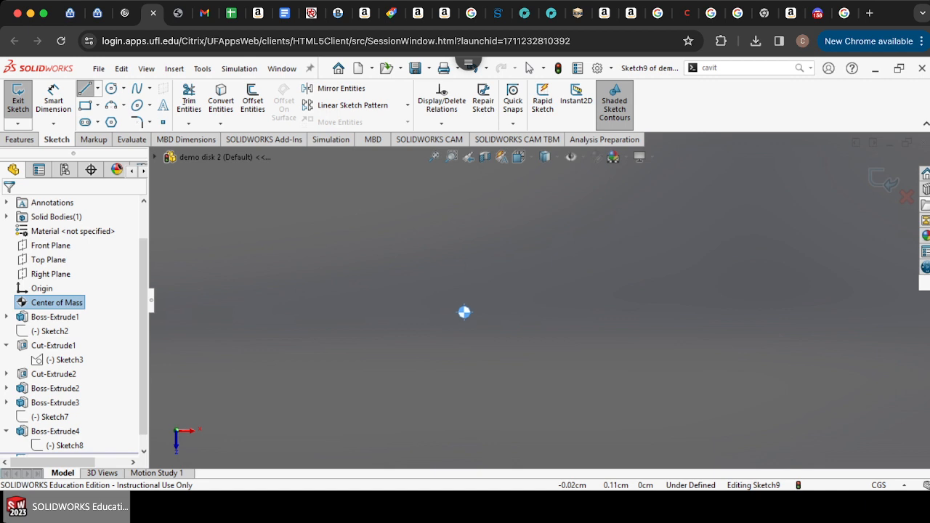
left_click(465, 313)
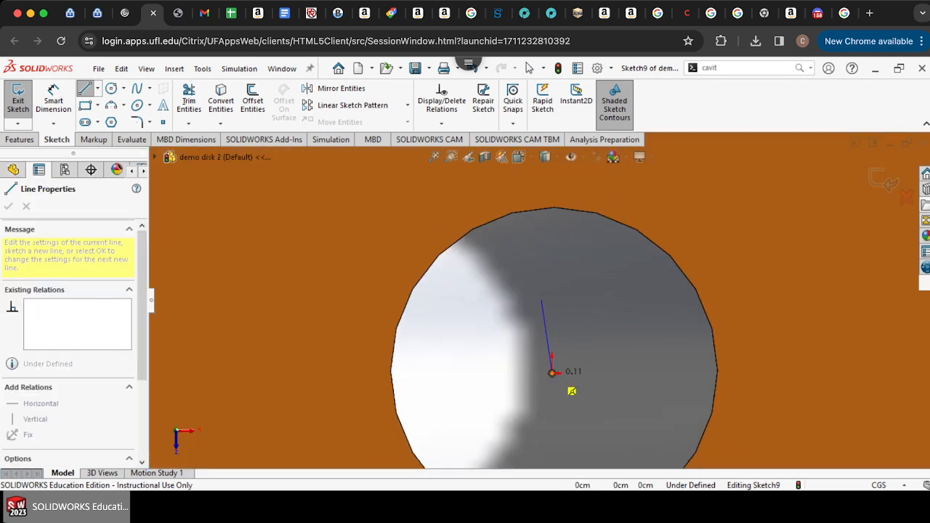
scroll(540, 298, "up", 5)
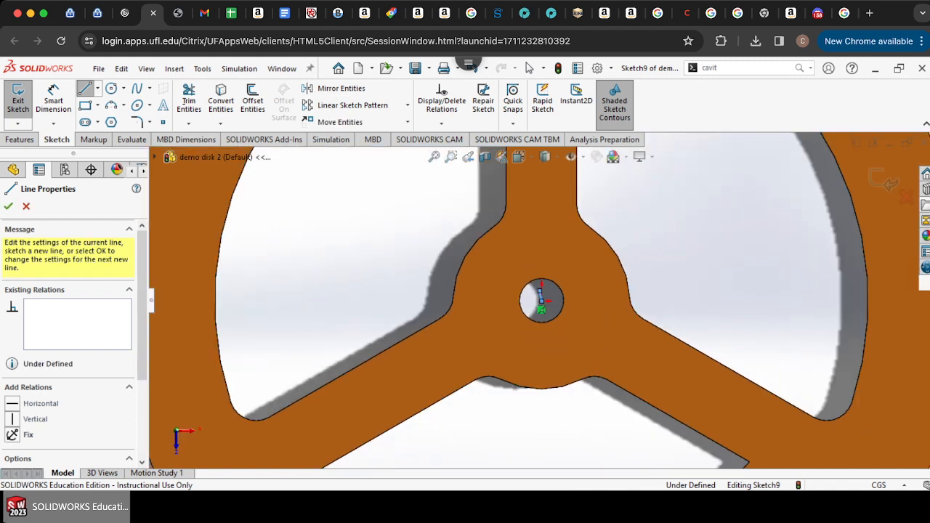
scroll(559, 403, "up", 3)
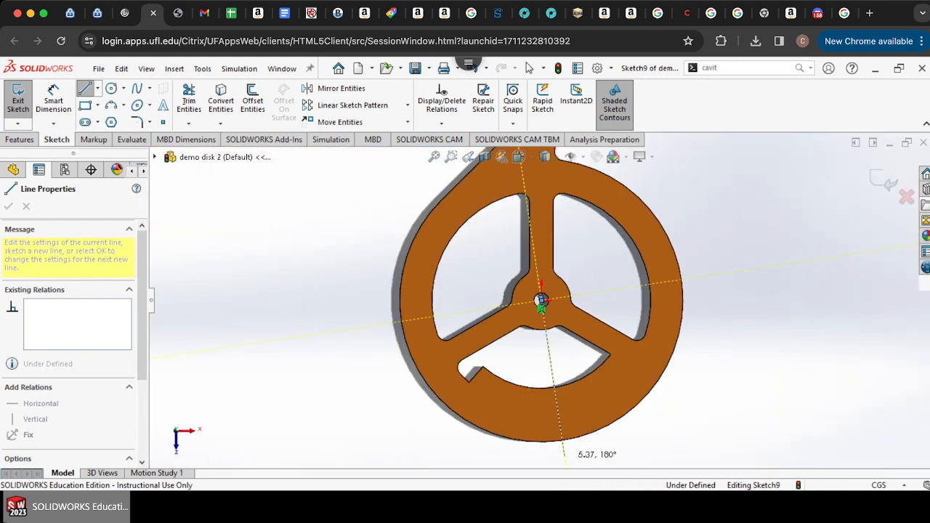
left_click(564, 457)
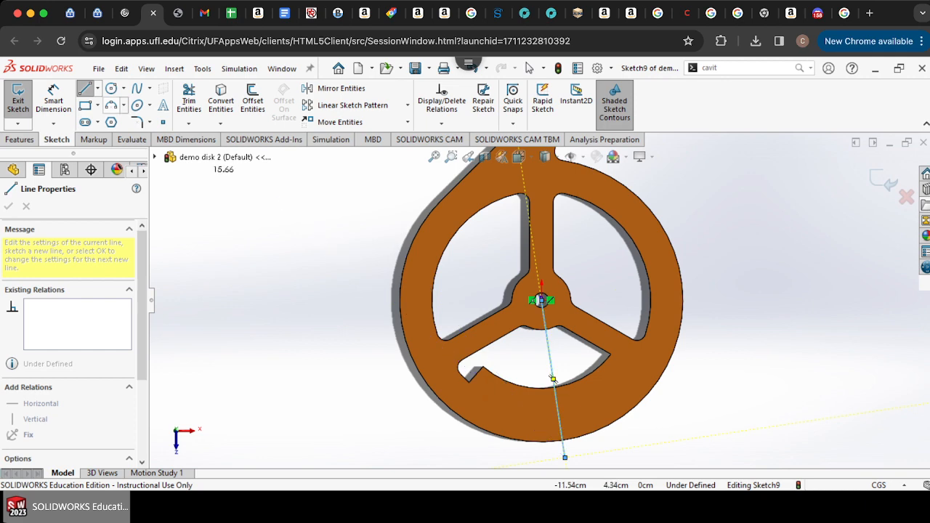
left_click(529, 68)
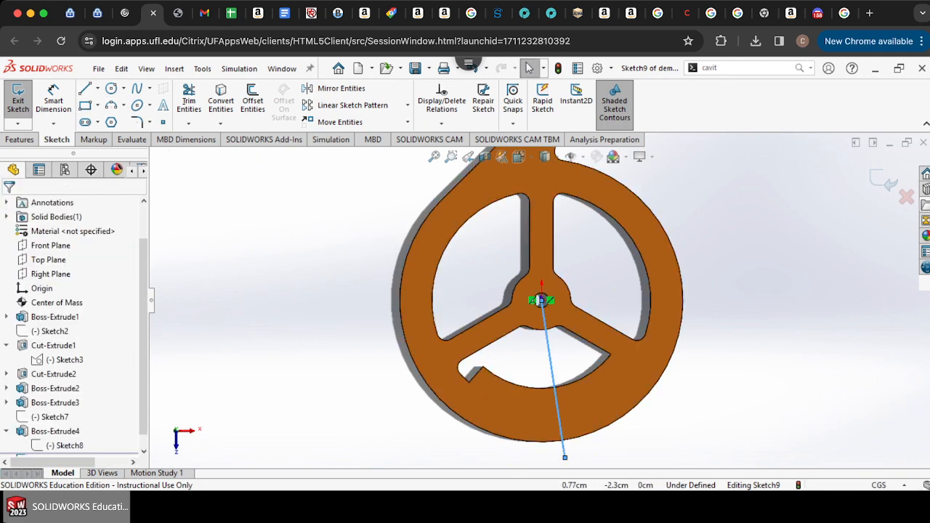
Step: Sketch a line across the lower opening, centered on the center-of-mass line, ending on the opening's edges
scroll(570, 383, "down", 5)
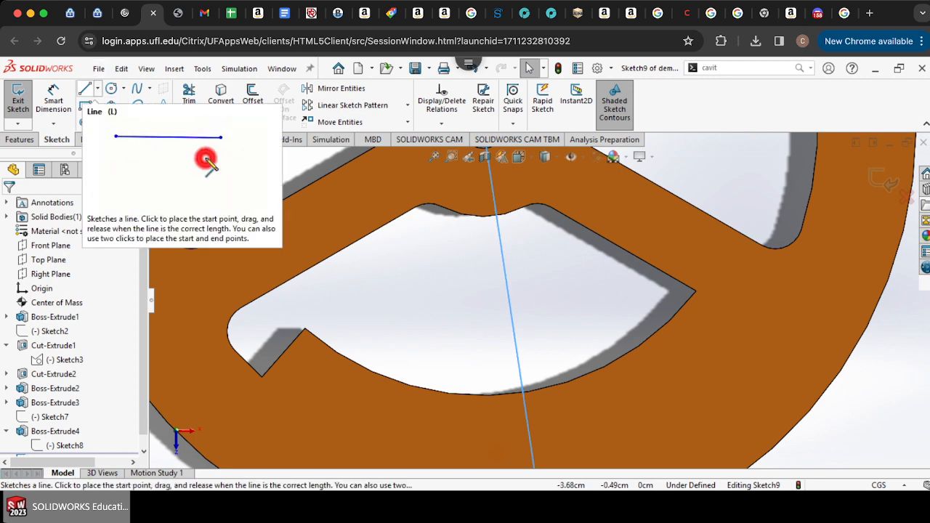
left_click(85, 88)
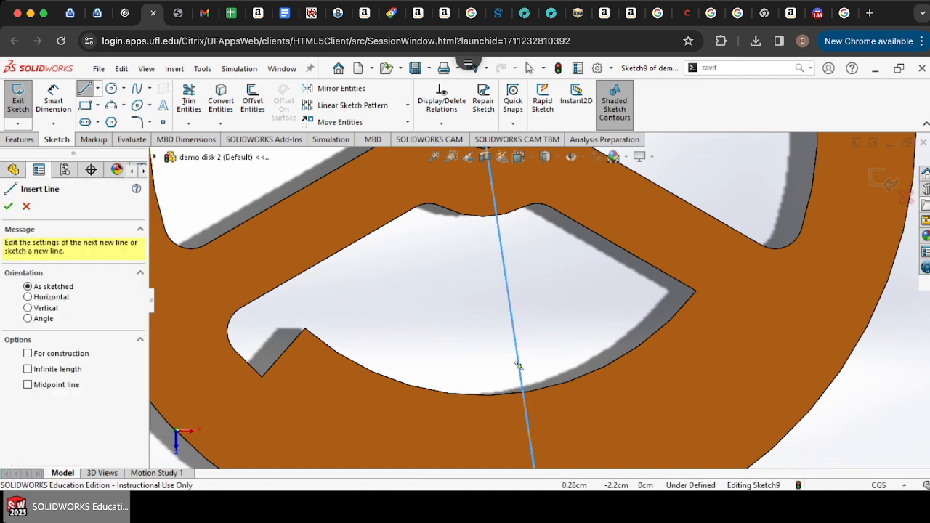
left_click(518, 367)
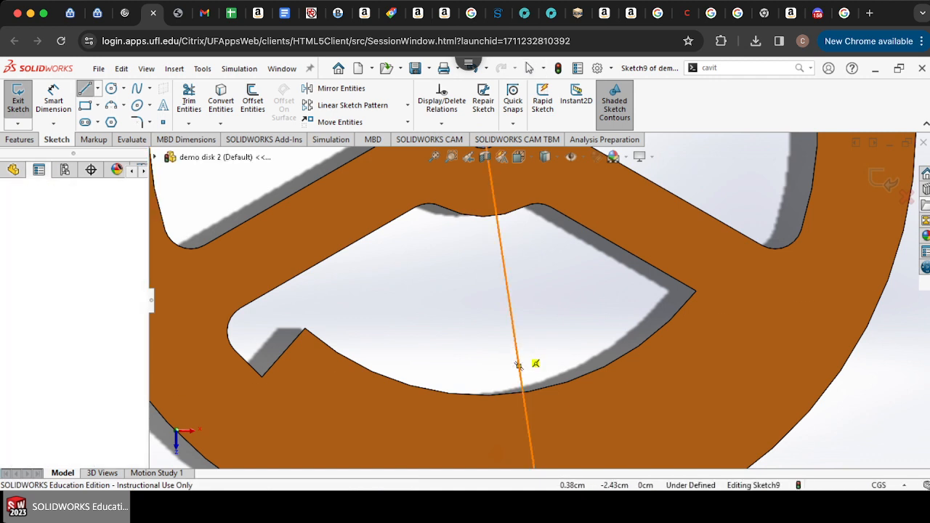
left_click(517, 365)
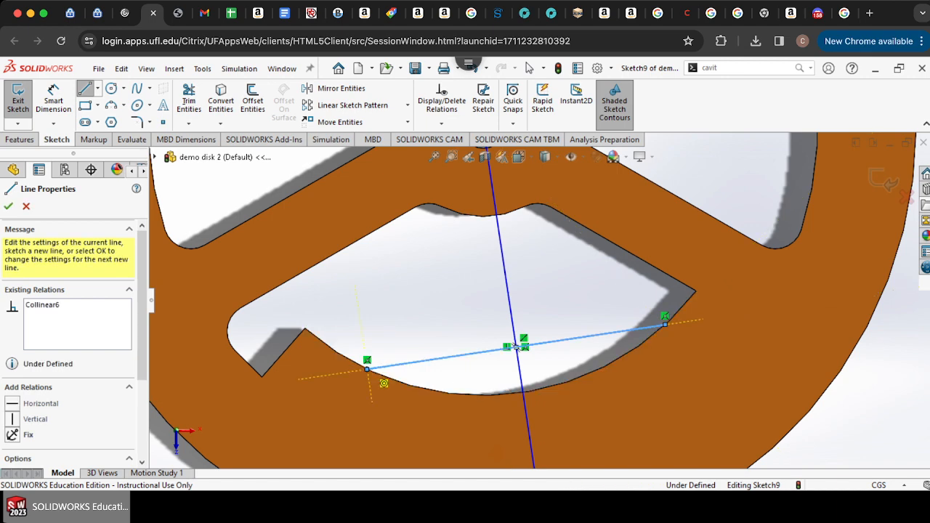
left_click(367, 368)
Step: Draw a three-point arc between the line's endpoints following the opening's lower curved edge
left_click(111, 106)
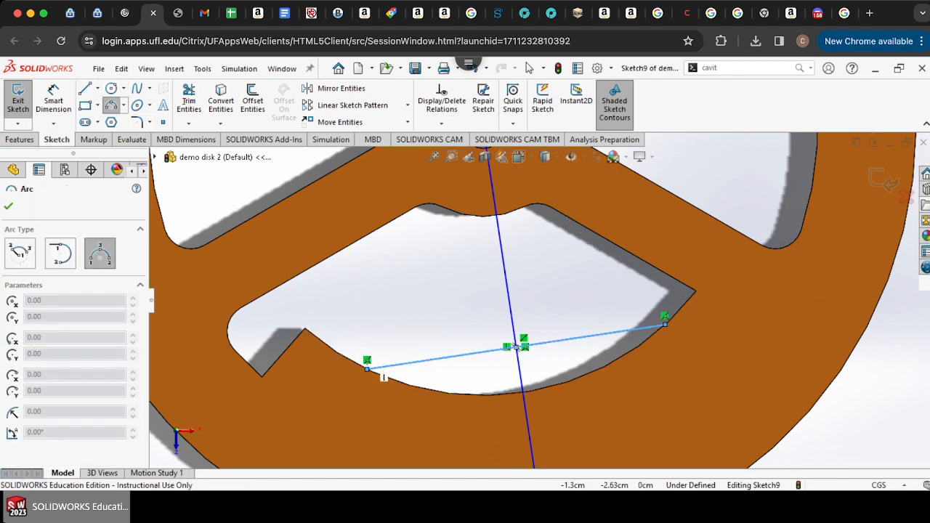
left_click(366, 368)
left_click(664, 324)
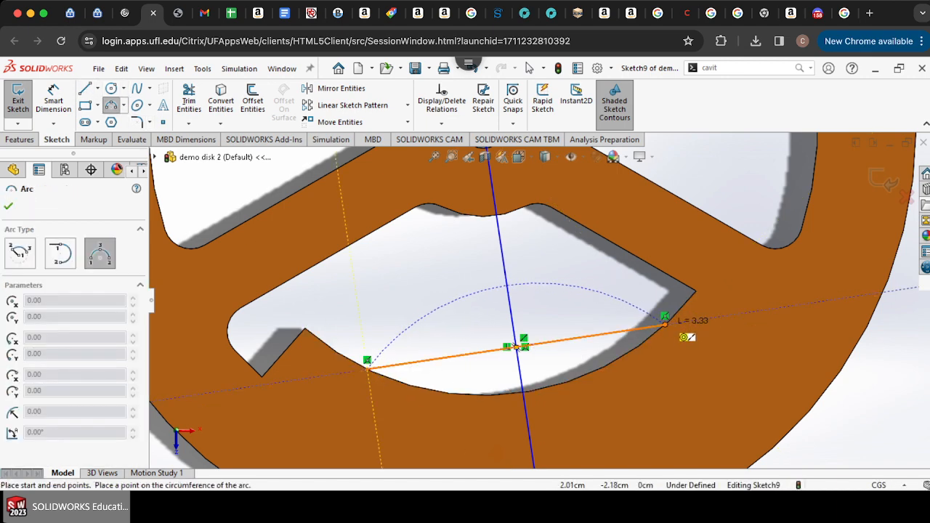
left_click(601, 369)
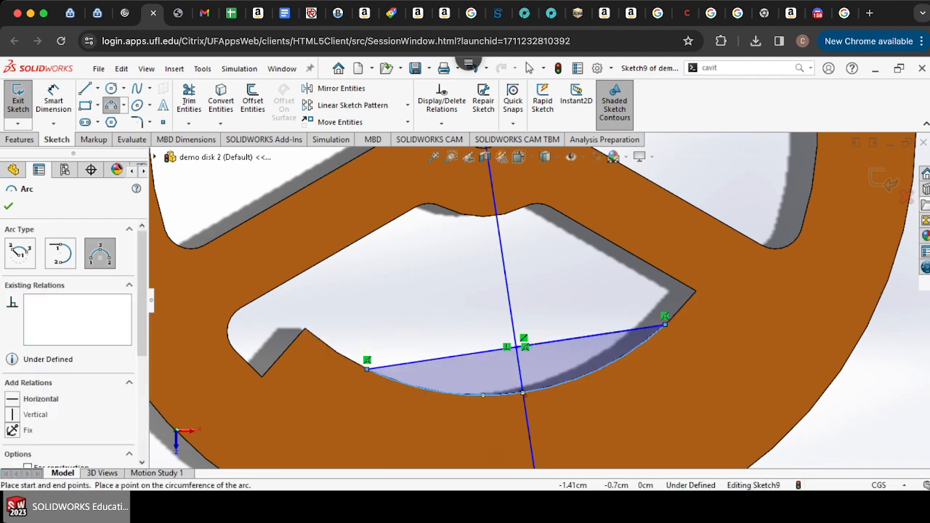
Step: Trim the center-of-mass line inside and below the arc-bounded segment
left_click(189, 99)
left_click(505, 270)
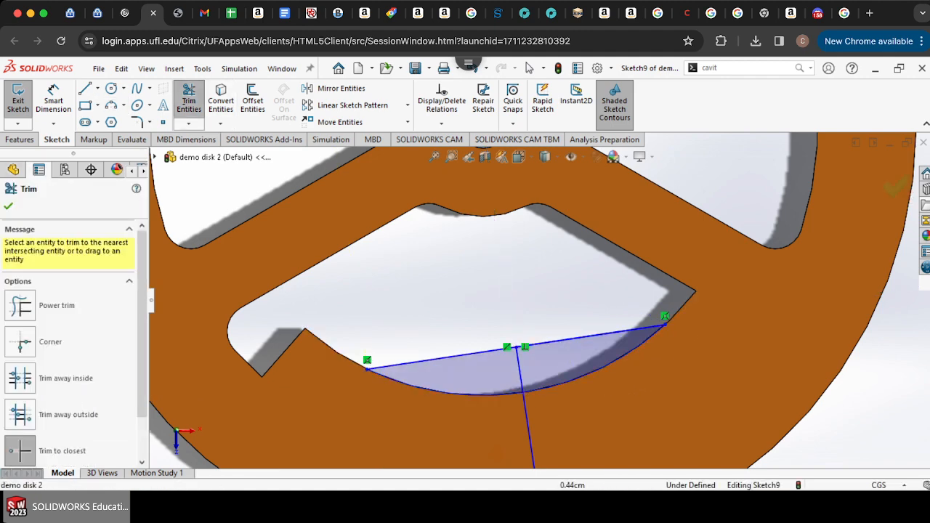
left_click(518, 358)
left_click(527, 417)
scroll(529, 415, "up", 8)
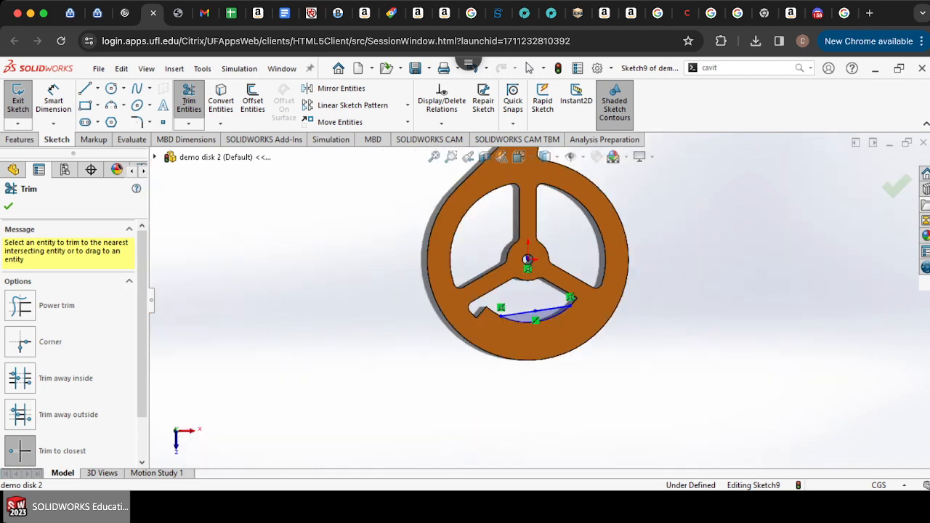
scroll(549, 210, "down", 5)
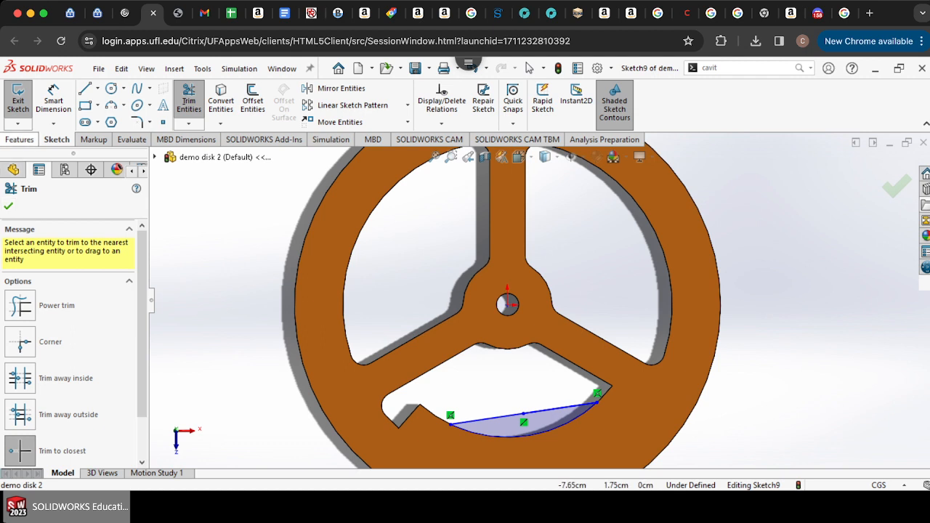
left_click(20, 139)
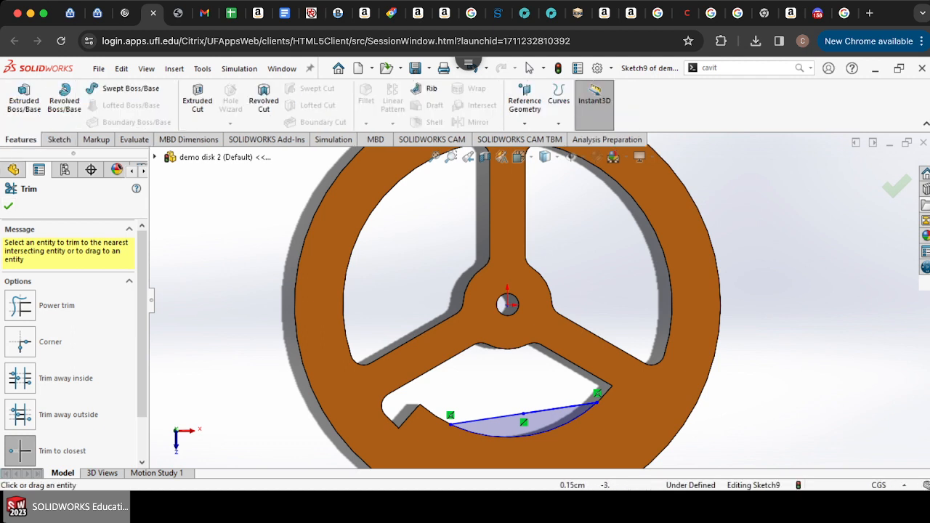
left_click(23, 98)
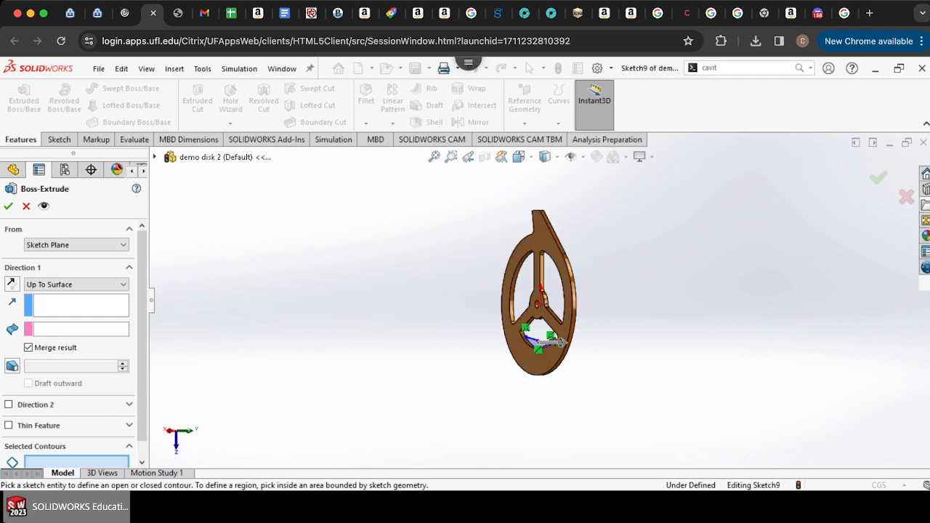
left_click(539, 362)
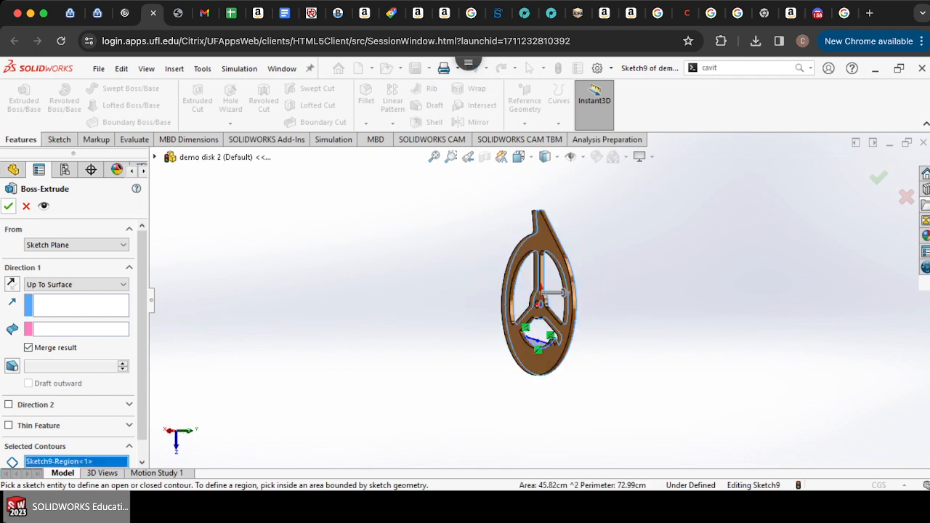
left_click(8, 207)
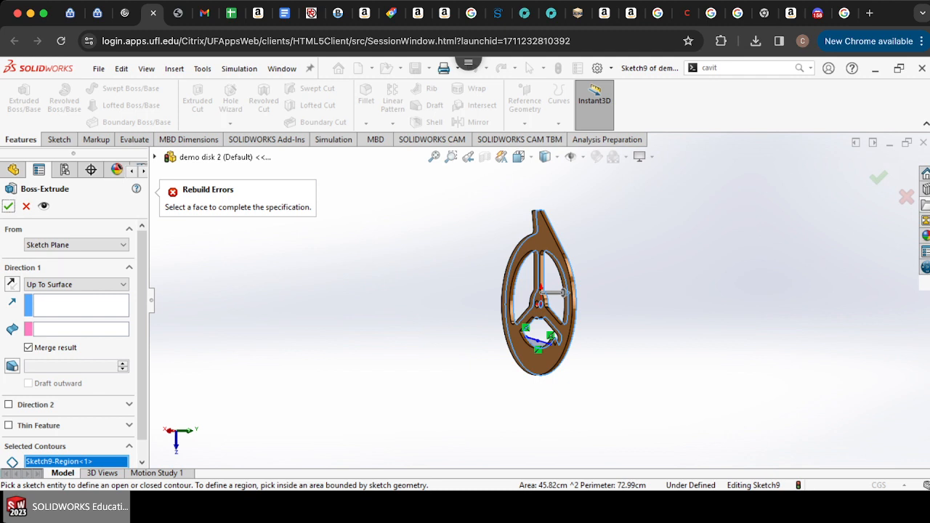
left_click(539, 361)
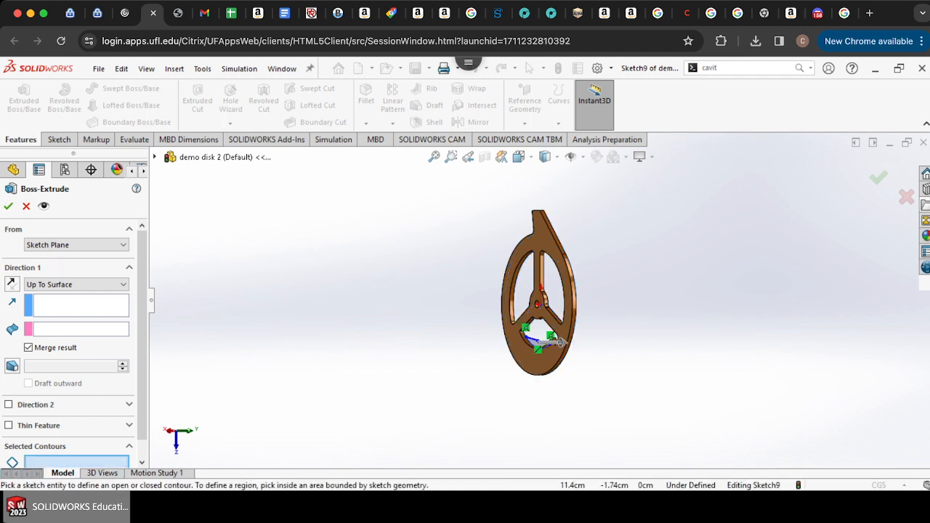
left_click(556, 292)
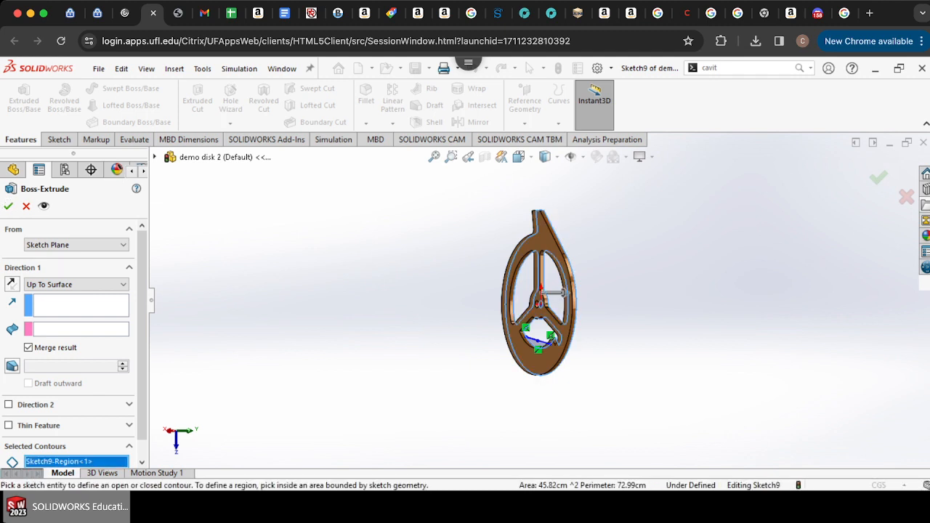
key("alt")
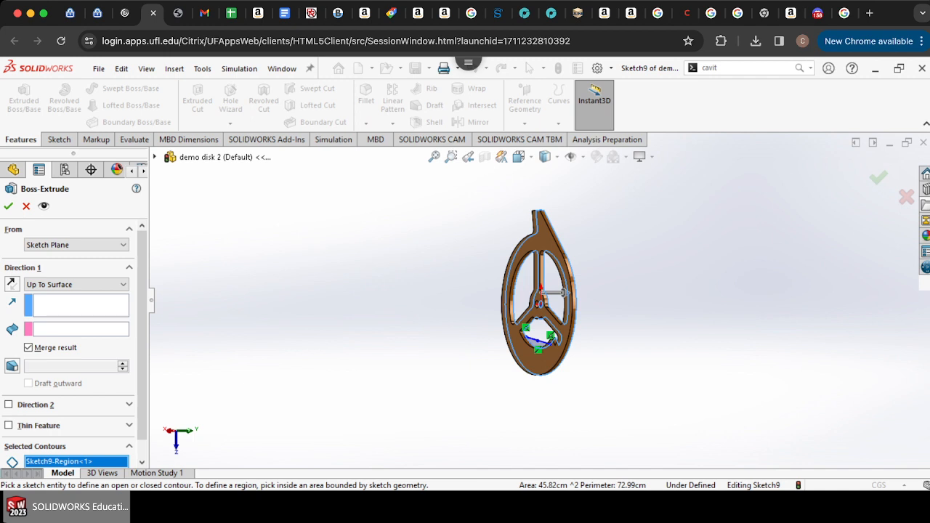
left_click(81, 306)
left_click(519, 349)
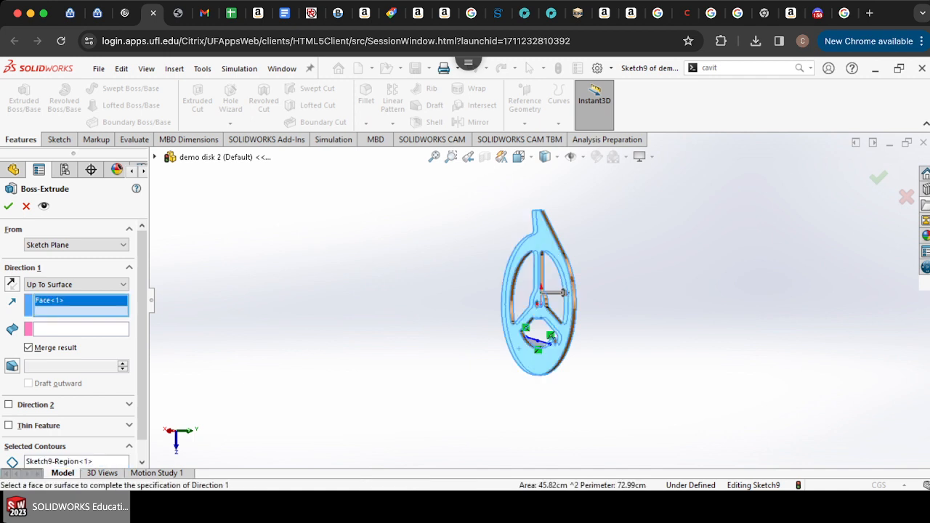
key("Left")
key("Left")
key("Left")
key("Left")
key("Left")
key("Left")
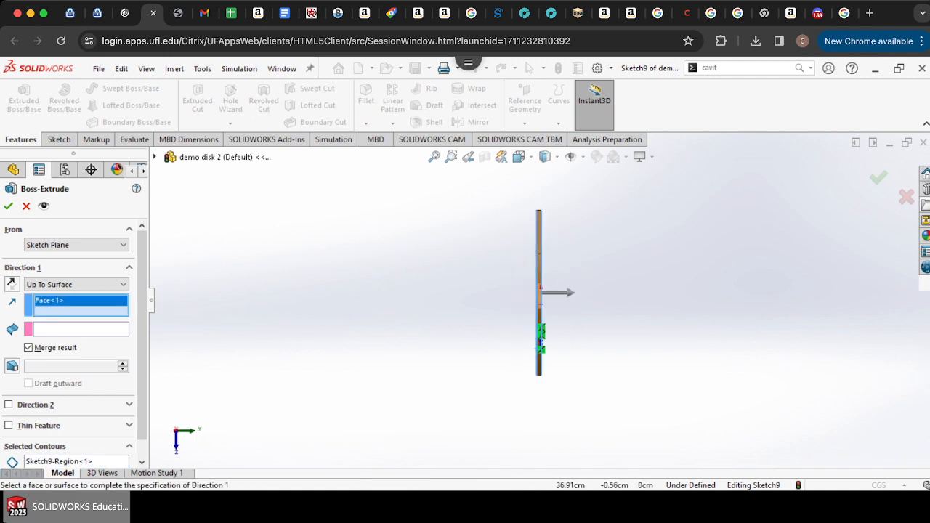
scroll(534, 324, "down", 5)
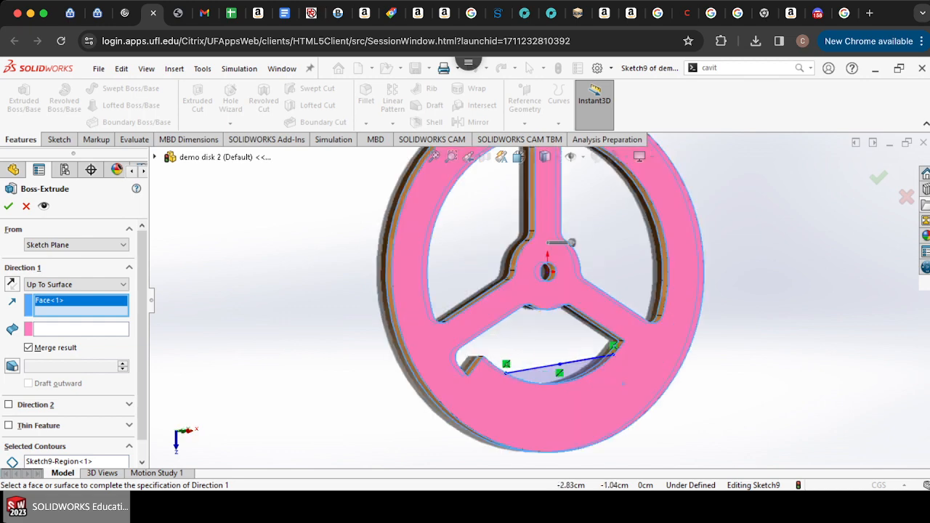
left_click(9, 206)
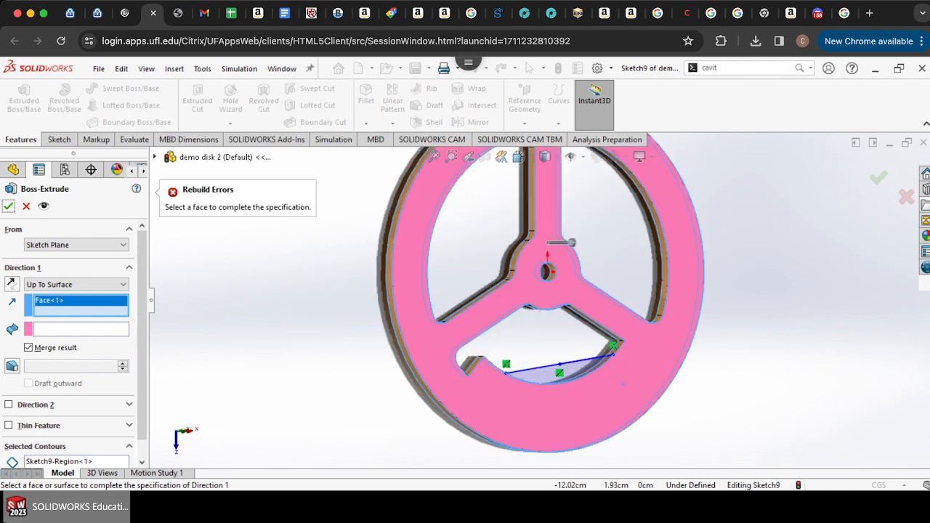
left_click(27, 206)
Step: Extrude the small arc-bounded segment of the opening as a boss up to the disk's face
left_click(24, 99)
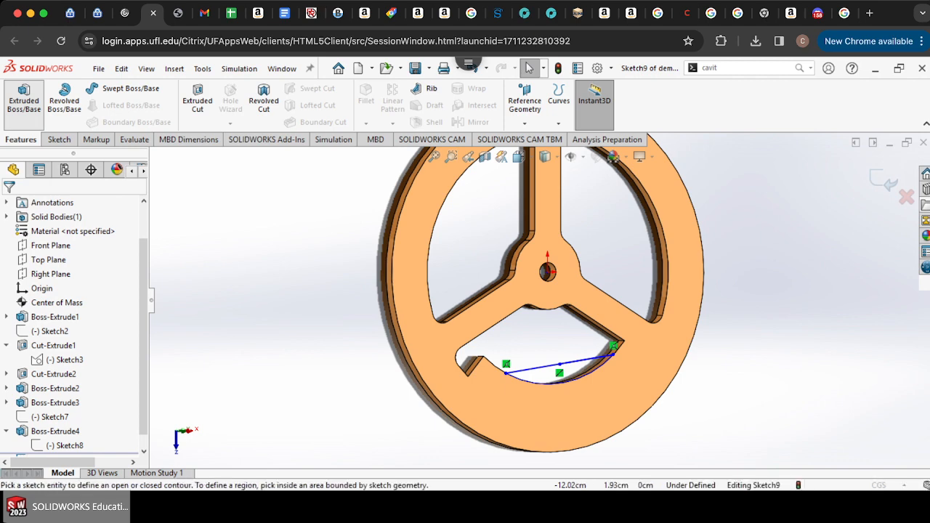
left_click(581, 369)
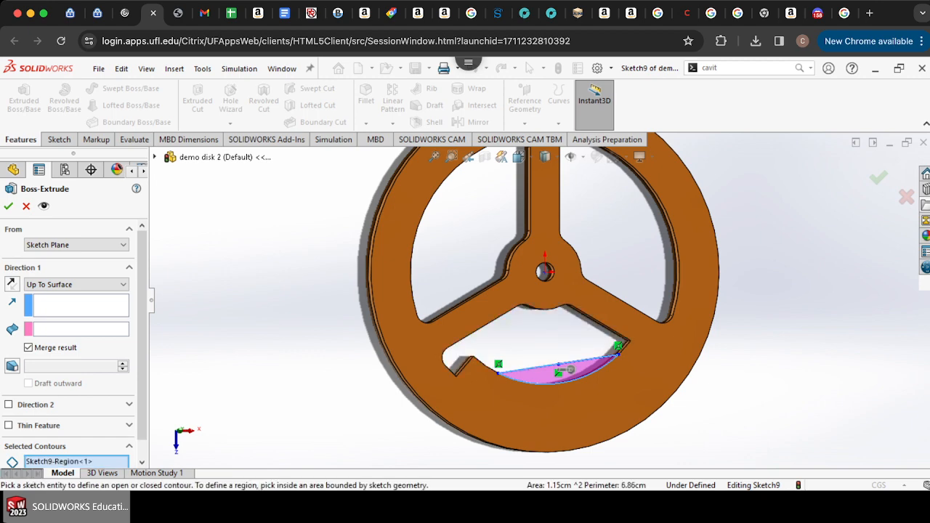
key("Right")
key("Right")
key("Right")
key("Right")
key("Right")
key("Right")
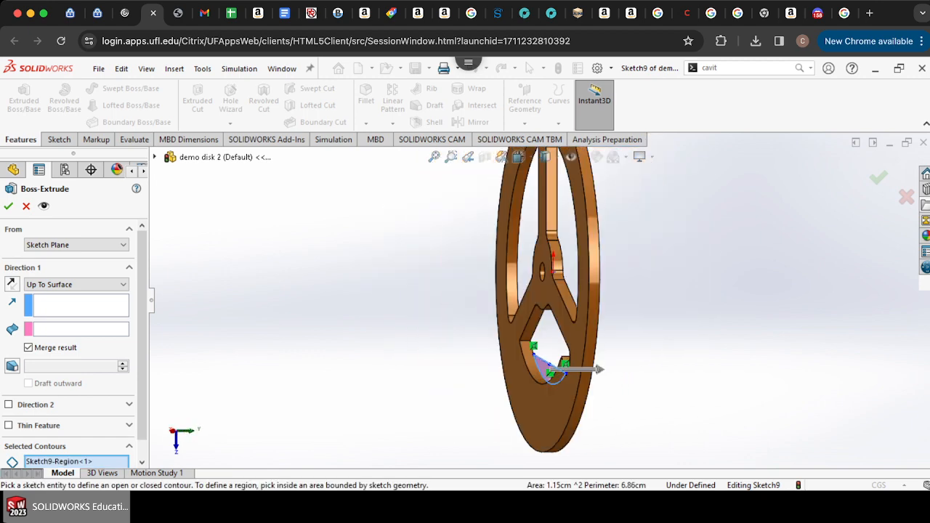
left_click(519, 387)
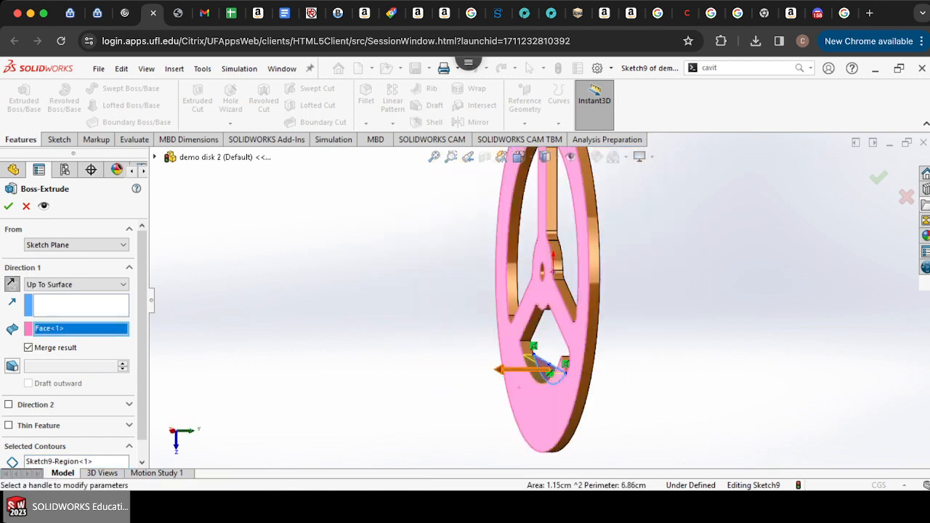
key("Return")
Step: Inspect the center of mass position relative to the disk's hub hole
key("Left")
key("Left")
key("Left")
key("Left")
key("Left")
key("Left")
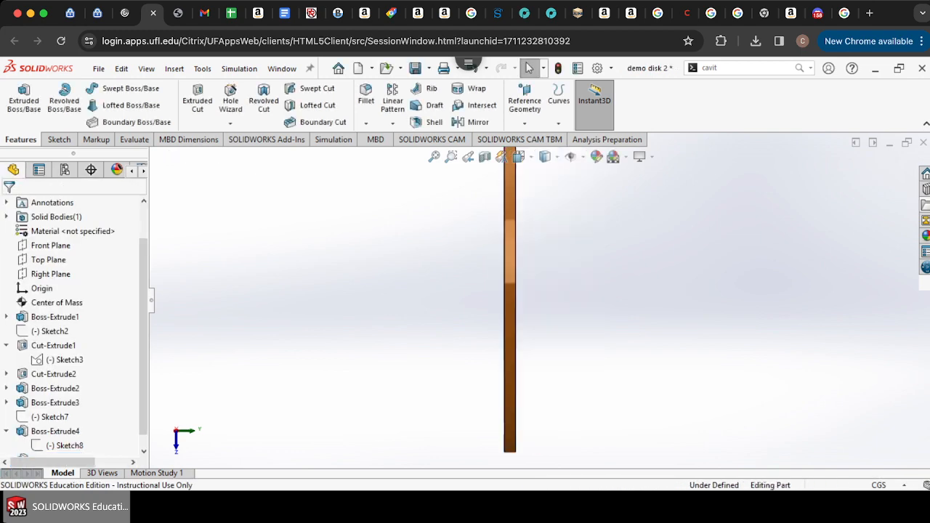
scroll(538, 300, "up", 5)
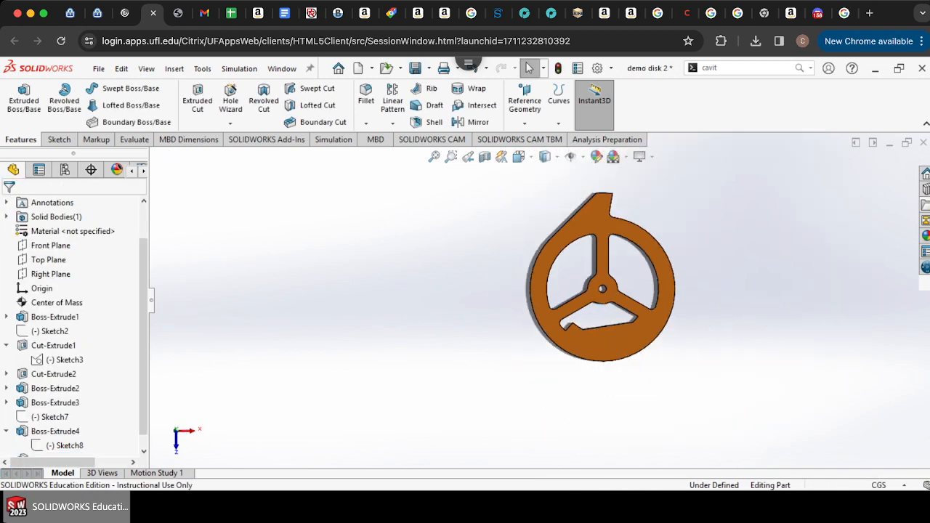
scroll(624, 303, "down", 4)
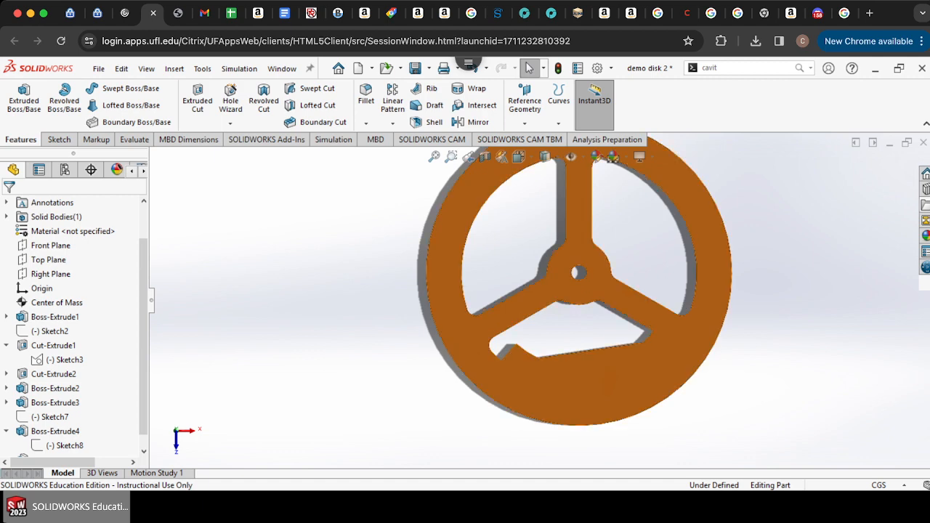
scroll(588, 280, "down", 4)
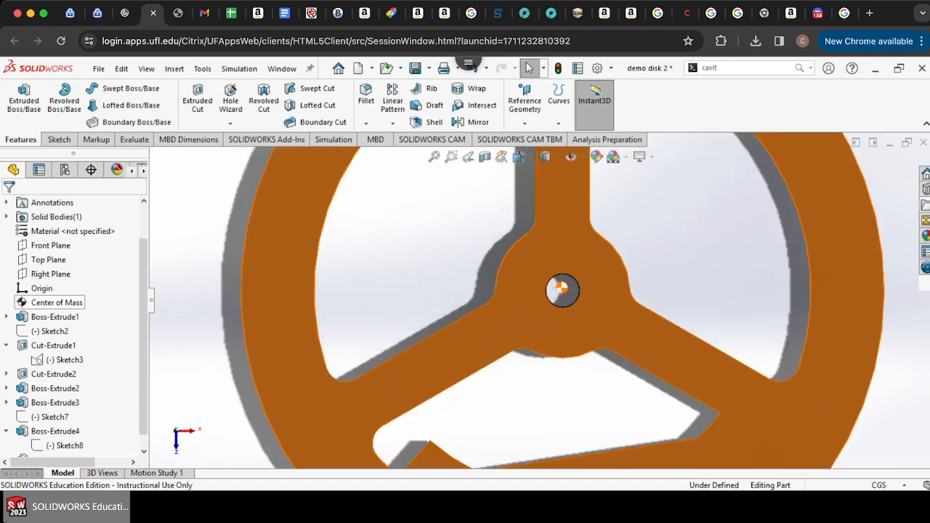
left_click(561, 289)
scroll(562, 288, "down", 8)
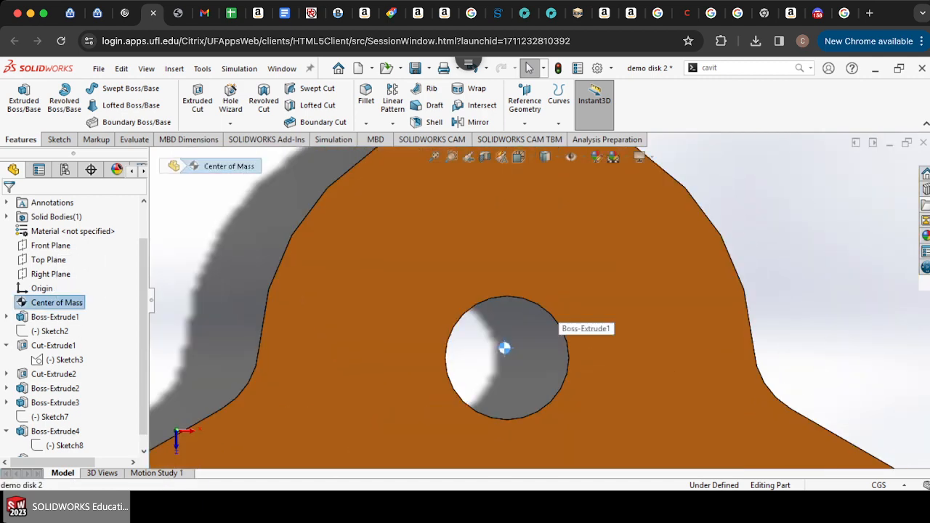
scroll(505, 303, "up", 6)
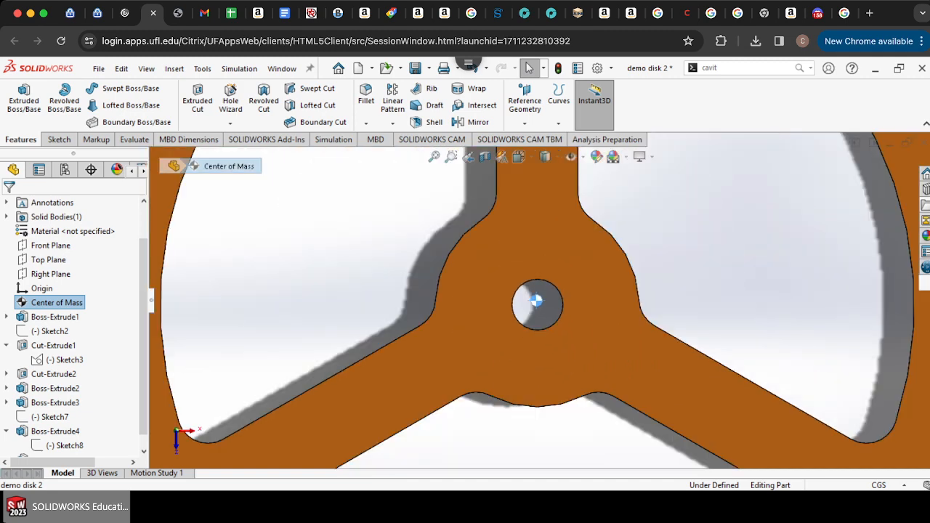
scroll(536, 302, "up", 6)
scroll(535, 302, "down", 5)
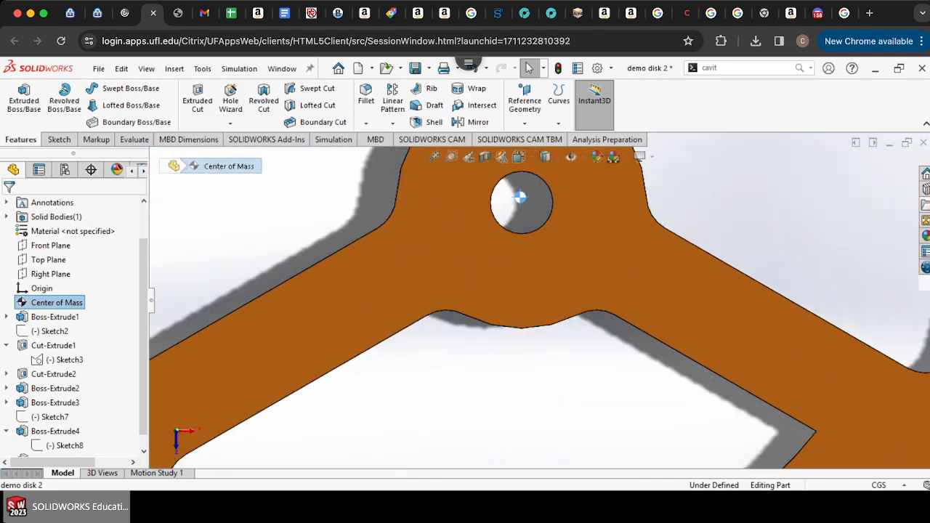
scroll(536, 301, "up", 5)
scroll(58, 360, "down", 1)
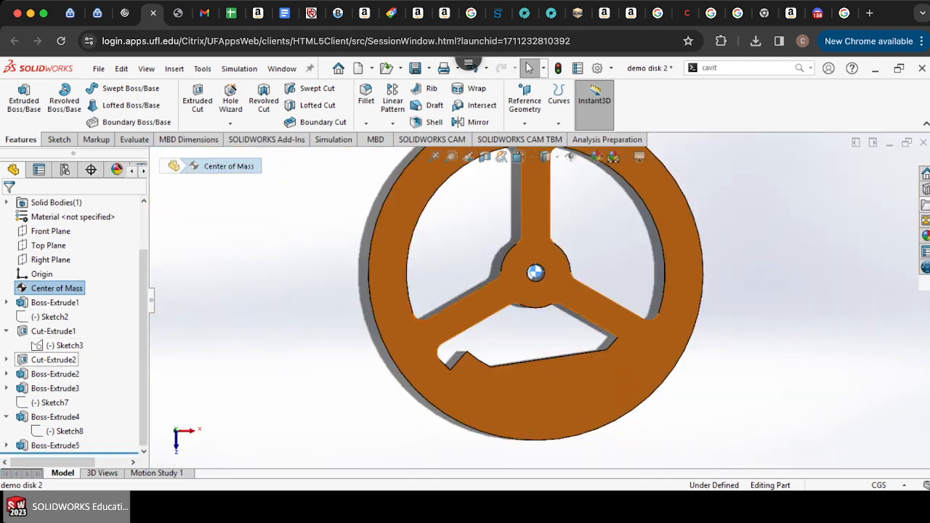
Step: Edit the segment's sketch and offset its straight line 0.30 cm toward the hub in one direction only
left_click(7, 445)
double_click(64, 445)
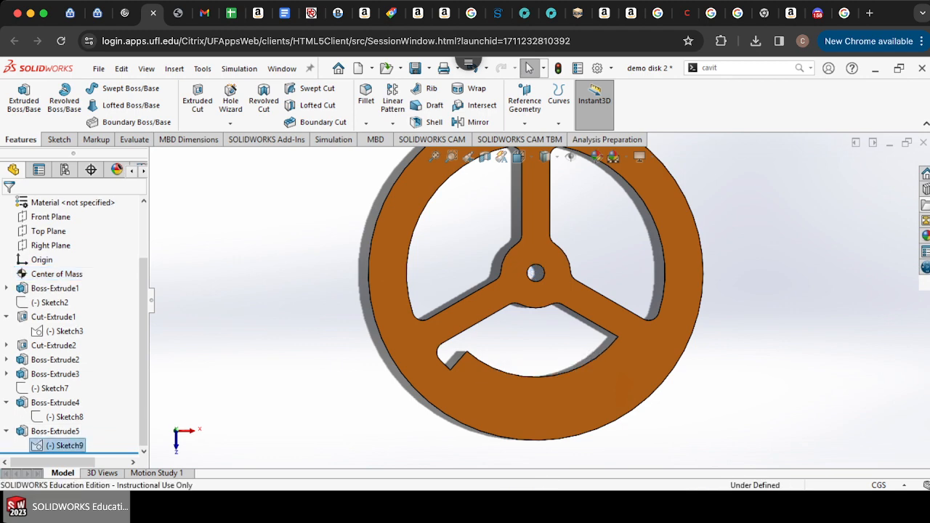
scroll(566, 384, "down", 7)
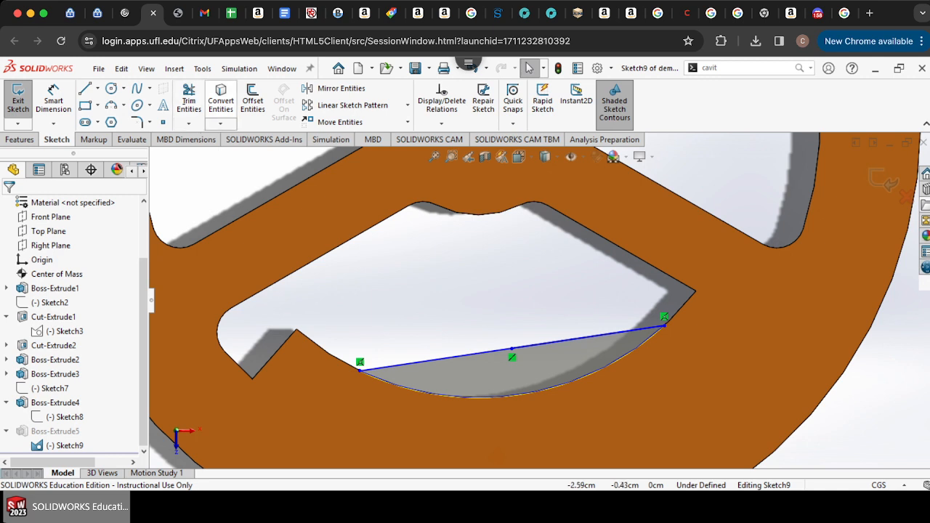
left_click(252, 102)
left_click(508, 352)
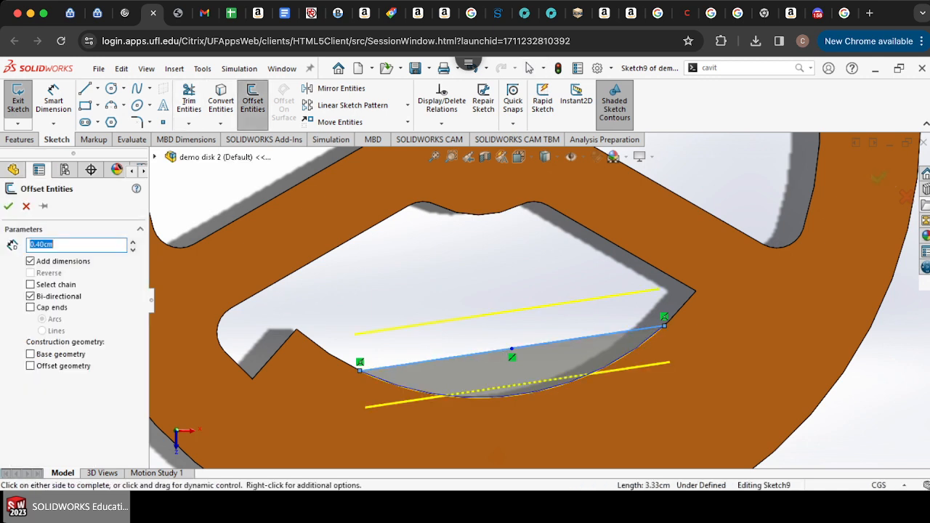
left_click(30, 296)
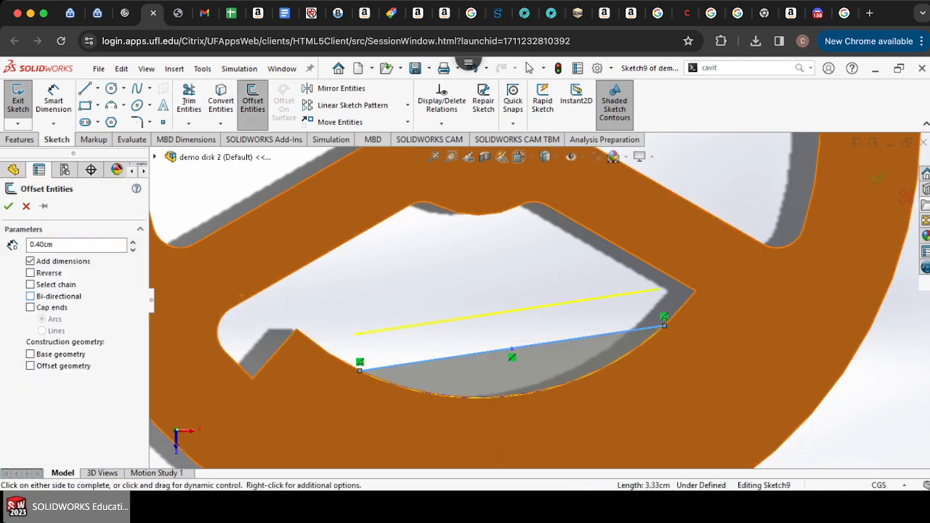
left_click(55, 245)
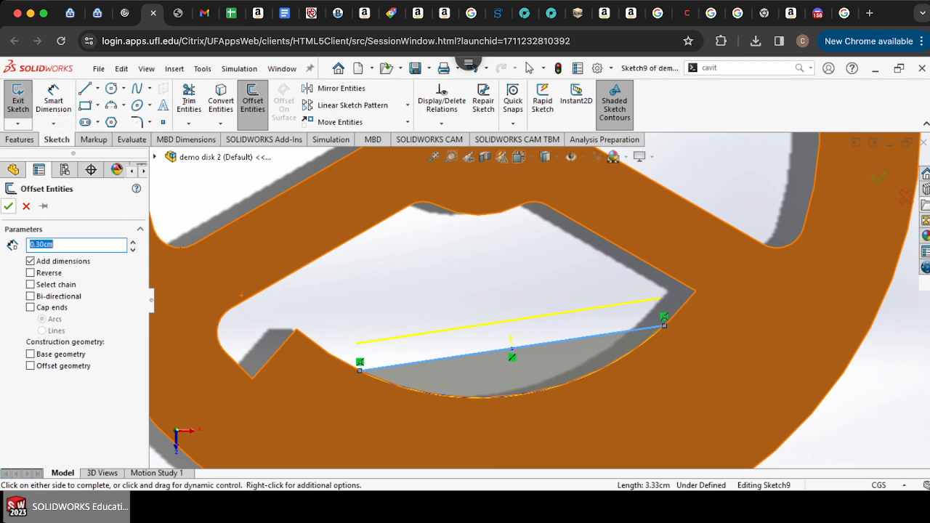
key("Return")
Step: Draw a three-point arc from the opening's left edge to its right corner along the lower curved edge
left_click(189, 124)
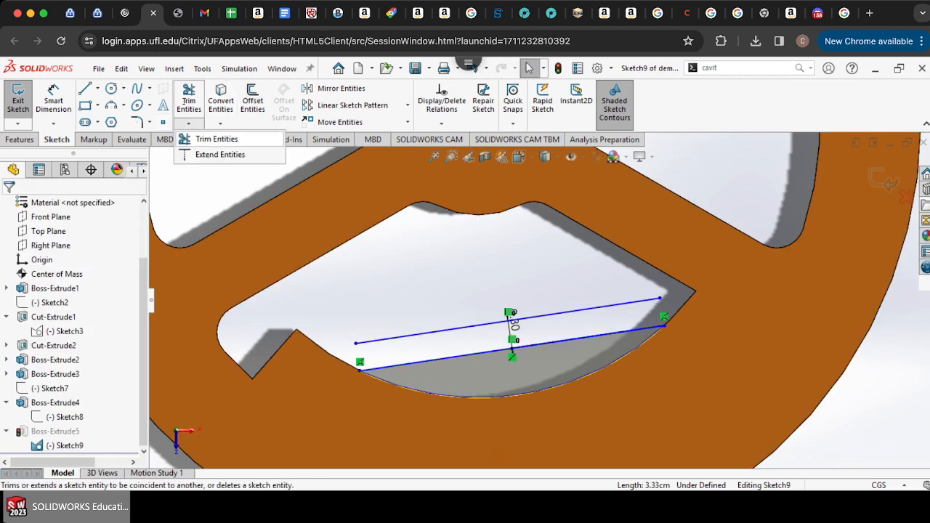
left_click(217, 154)
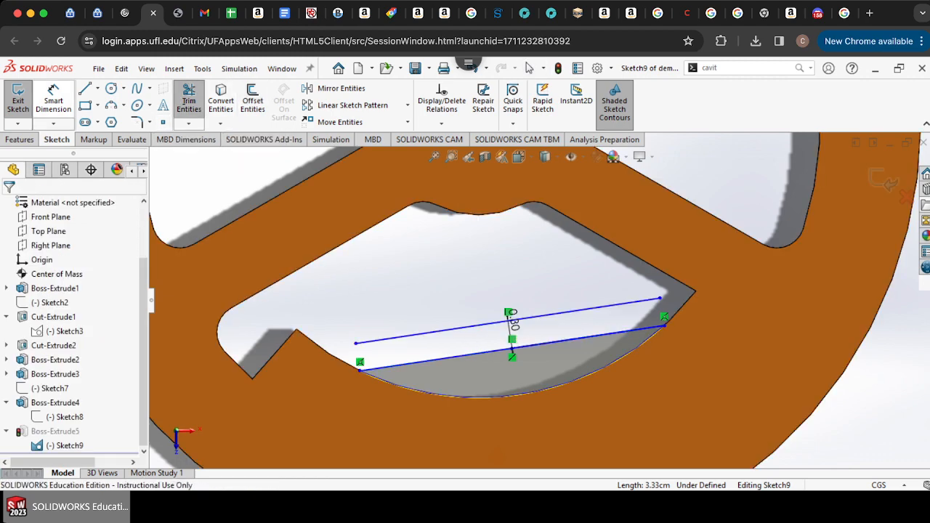
left_click(112, 88)
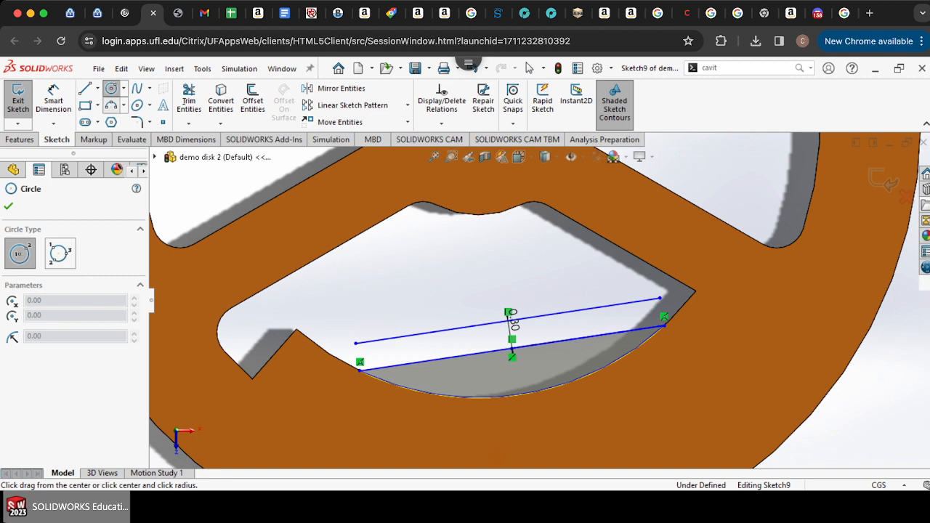
left_click(110, 104)
left_click(310, 338)
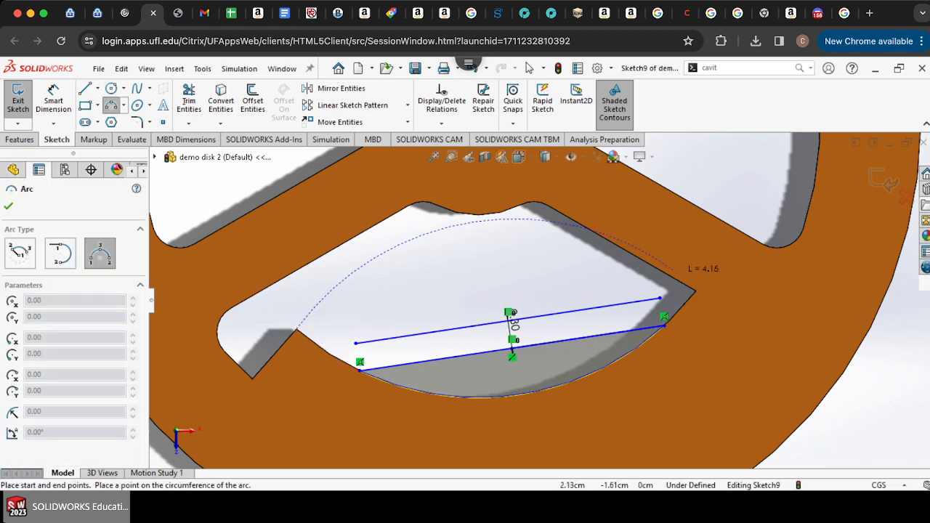
left_click(713, 306)
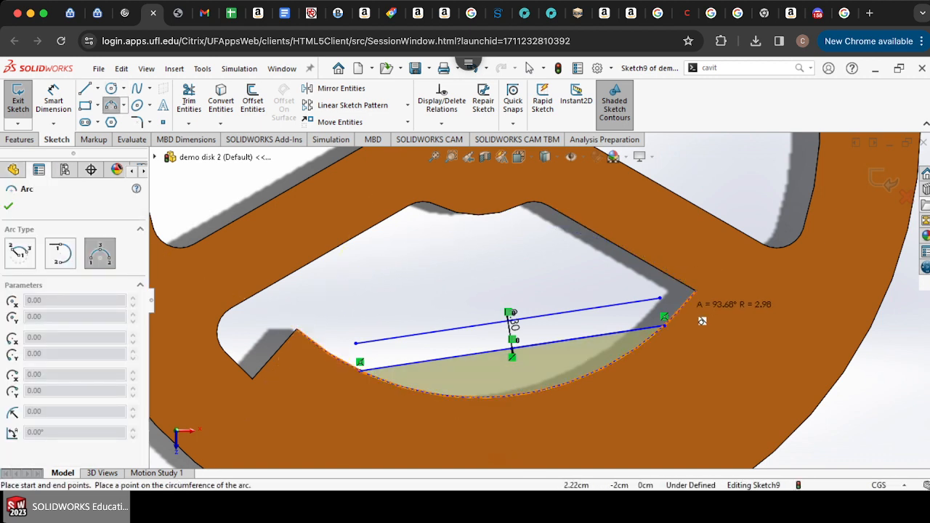
left_click(684, 306)
Step: Extend the offset straight line to meet the opening's right corner
left_click(189, 124)
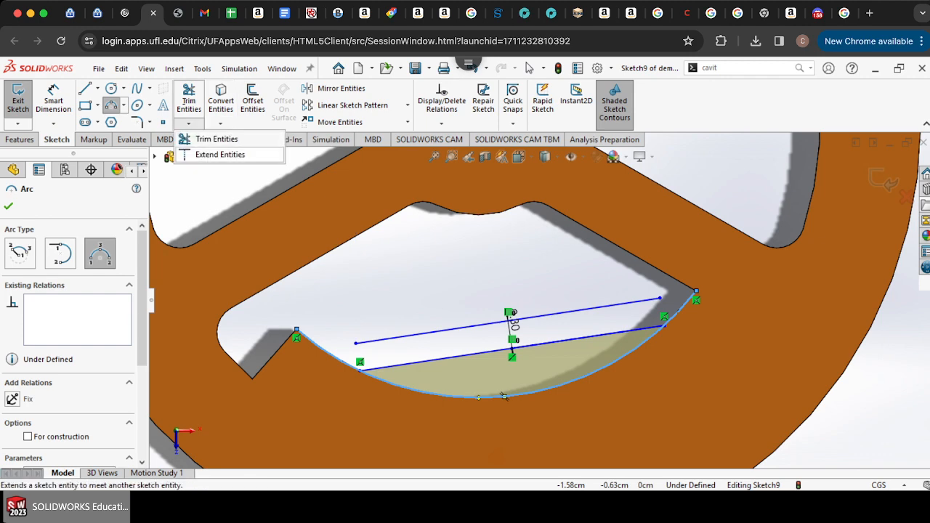
left_click(217, 139)
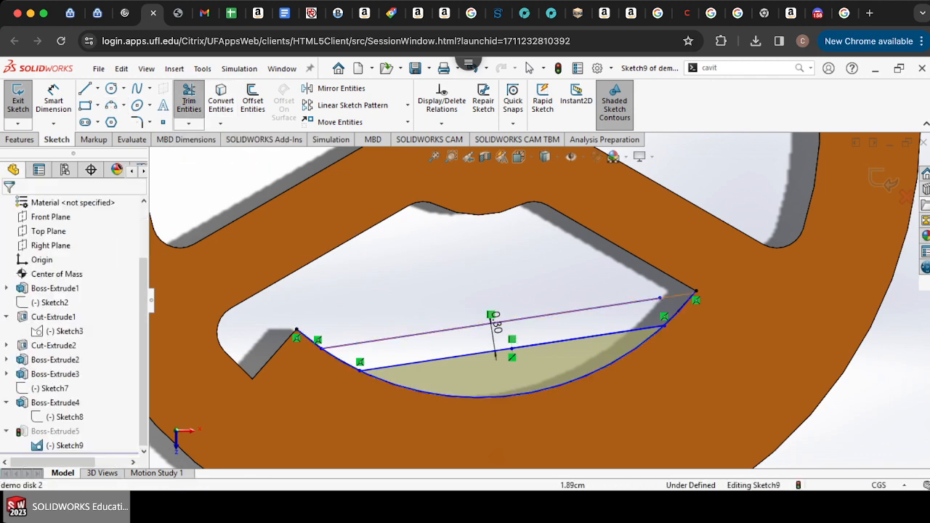
left_click(654, 298)
Step: Trim the excess line segments so the arc and offset line form a closed profile, and exit the sketch
left_click(189, 99)
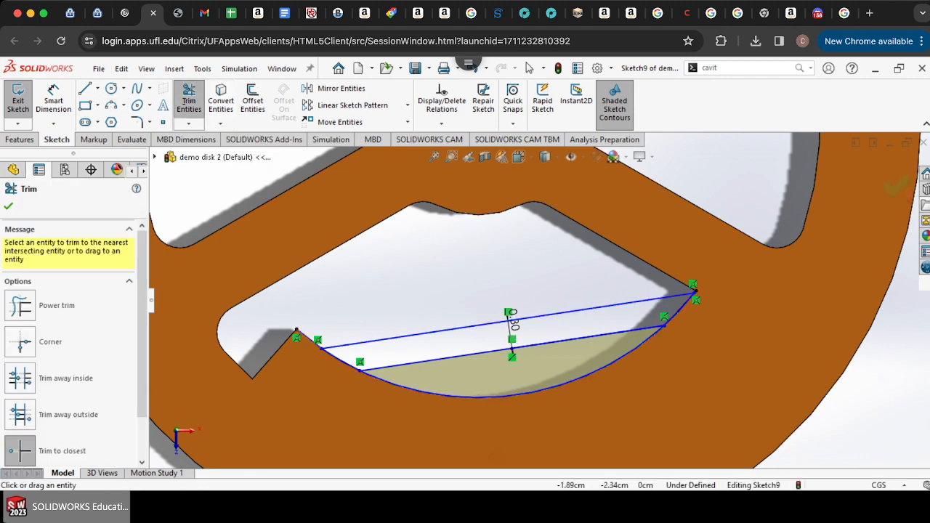
left_click(309, 339)
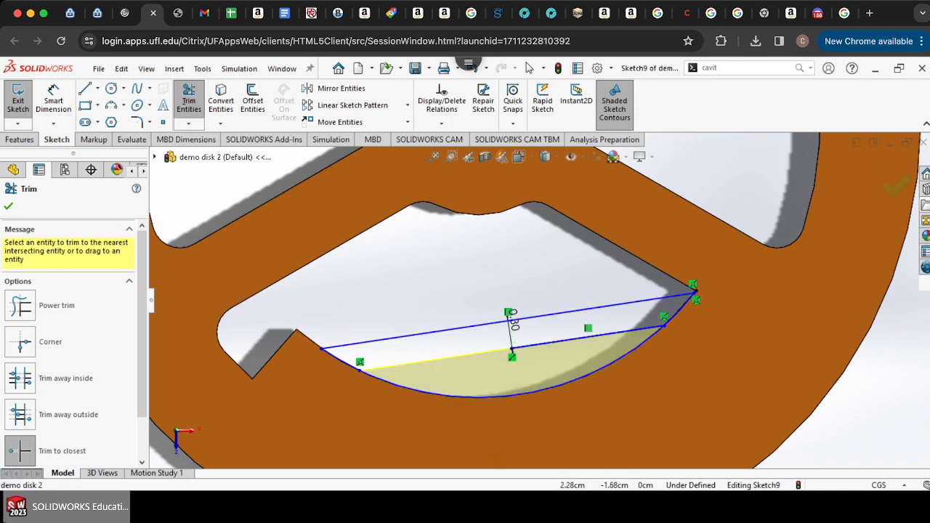
scroll(740, 289, "down", 5)
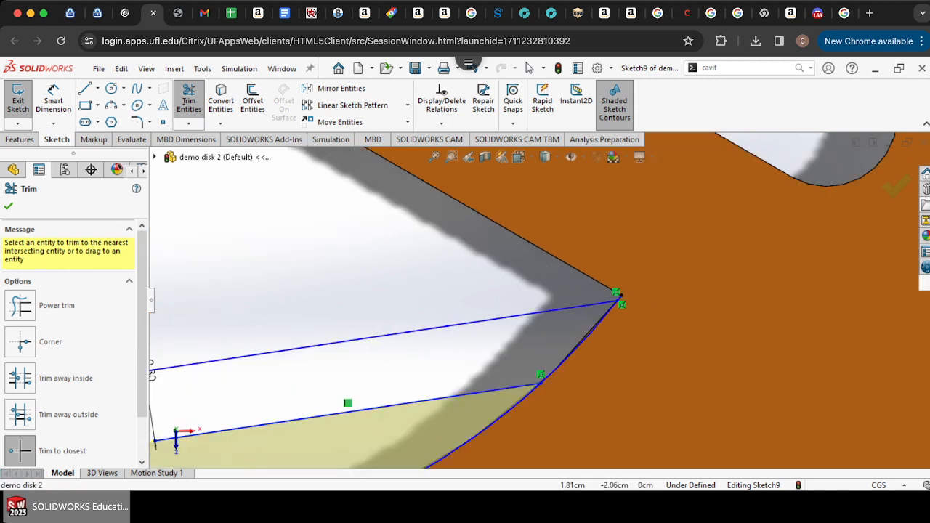
left_click(620, 298)
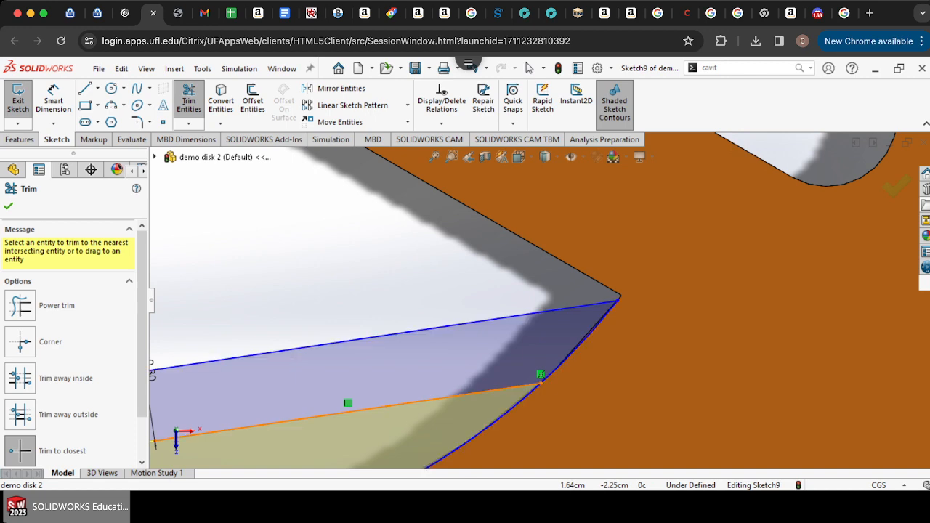
left_click(458, 396)
scroll(458, 396, "up", 1)
scroll(626, 208, "up", 3)
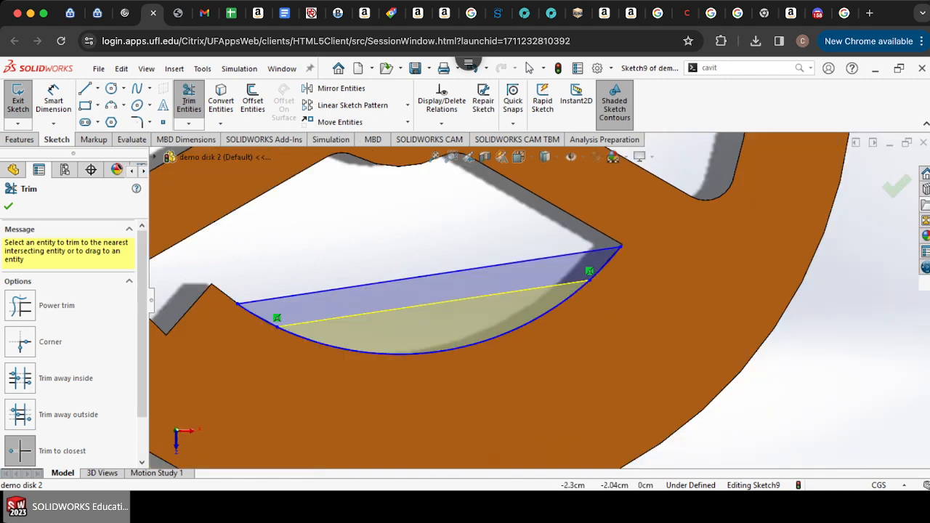
left_click(18, 99)
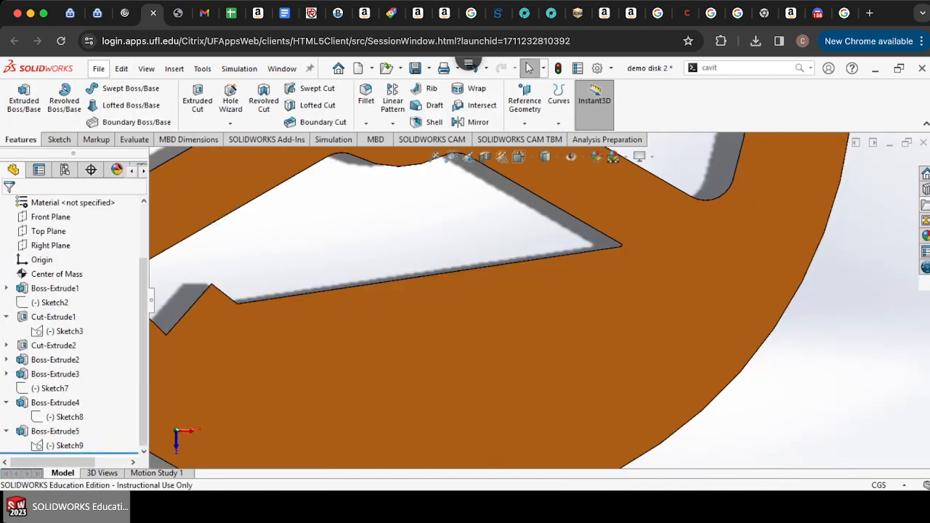
Step: Compare the center of mass position with the origin at the disk's hub hole
scroll(541, 298, "up", 6)
left_click(56, 273)
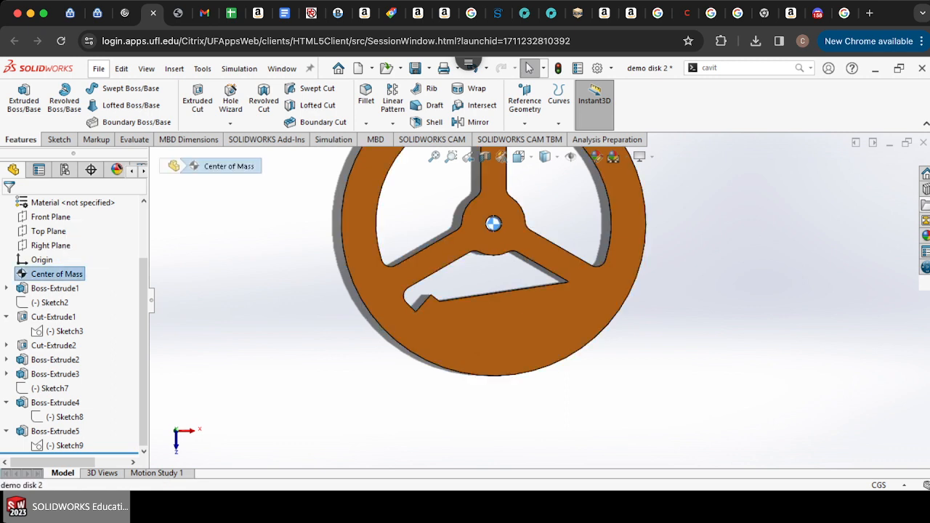
scroll(493, 204, "down", 10)
scroll(483, 394, "down", 5)
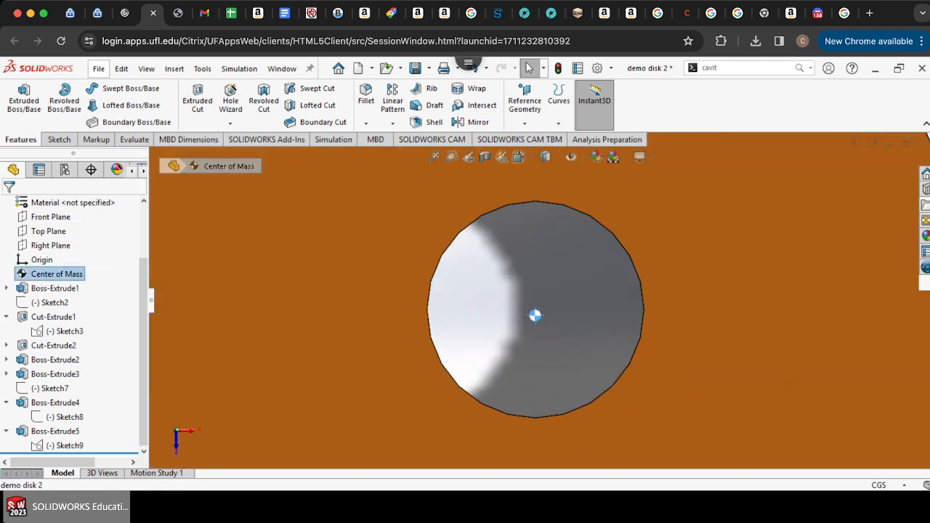
left_click(41, 260)
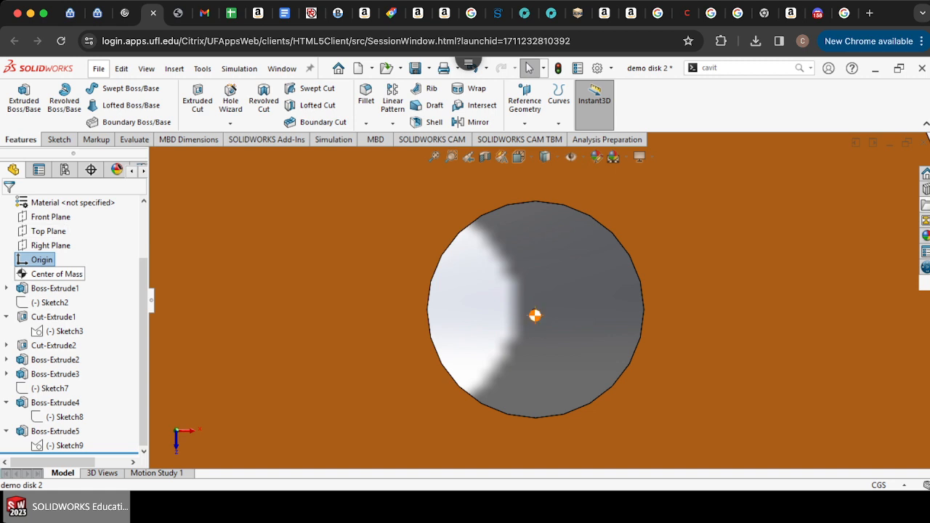
Step: Inspect the modified disk from several view orientations and zoom levels
scroll(56, 274, "up", 3)
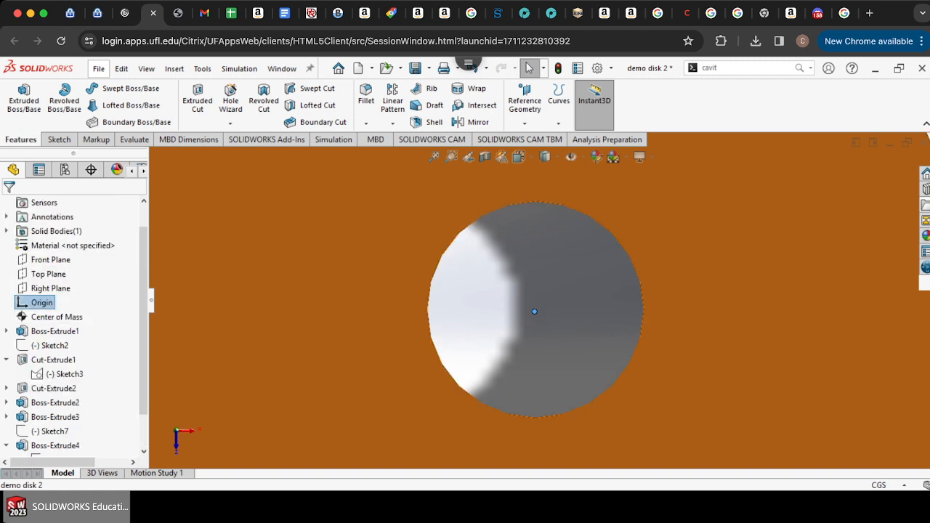
scroll(418, 330, "up", 5)
scroll(408, 330, "up", 6)
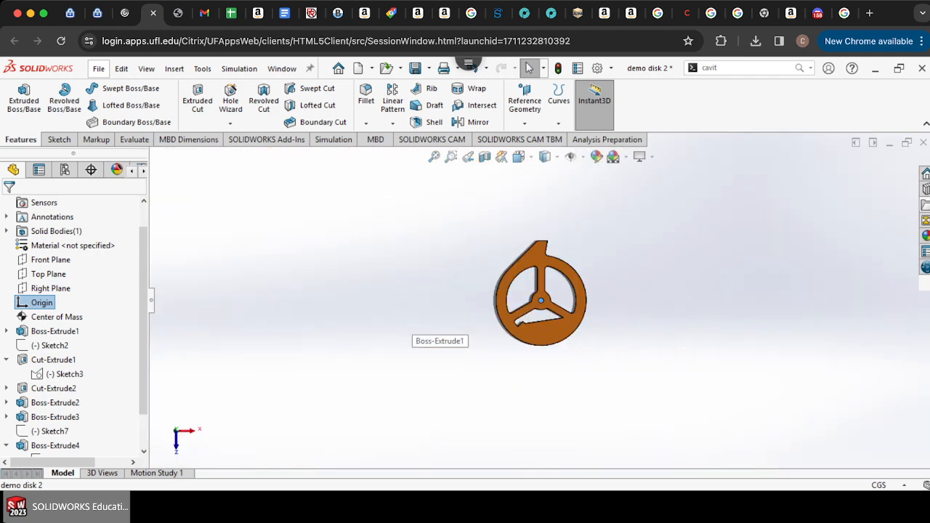
scroll(409, 330, "down", 7)
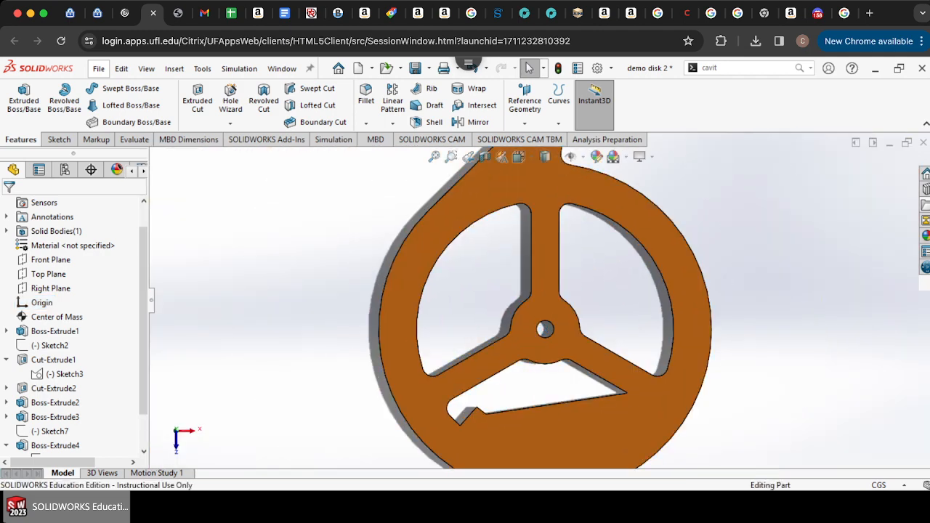
key("ctrl+8")
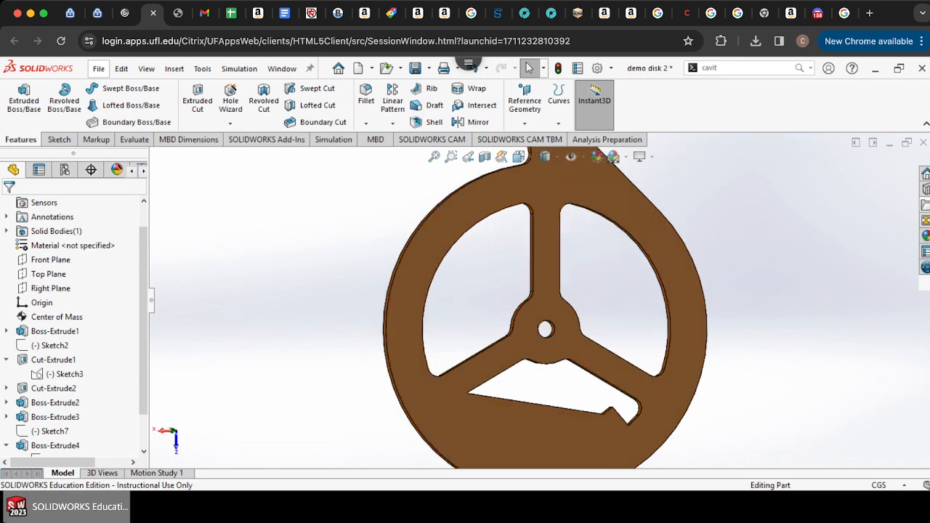
key("ctrl+8")
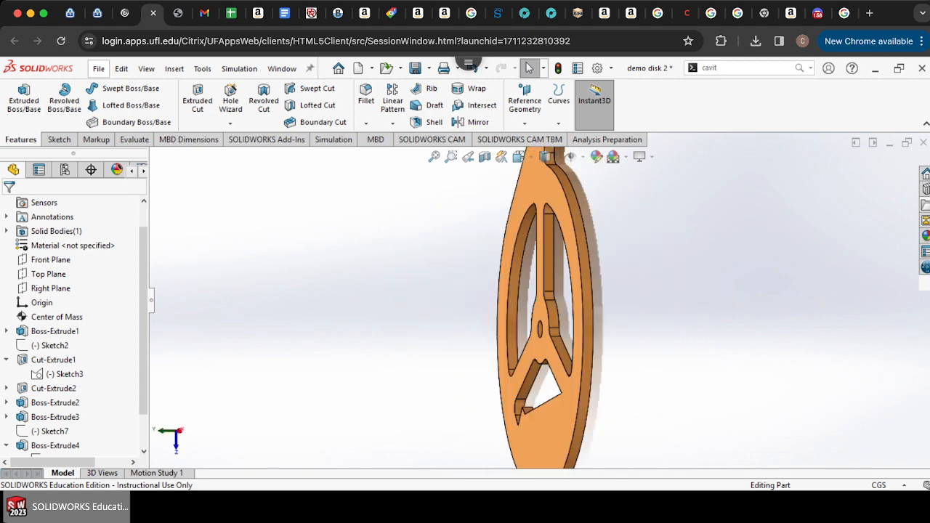
key("shift+Left")
key("shift+Left")
key("shift+Left")
key("shift+Left")
scroll(545, 298, "up", 5)
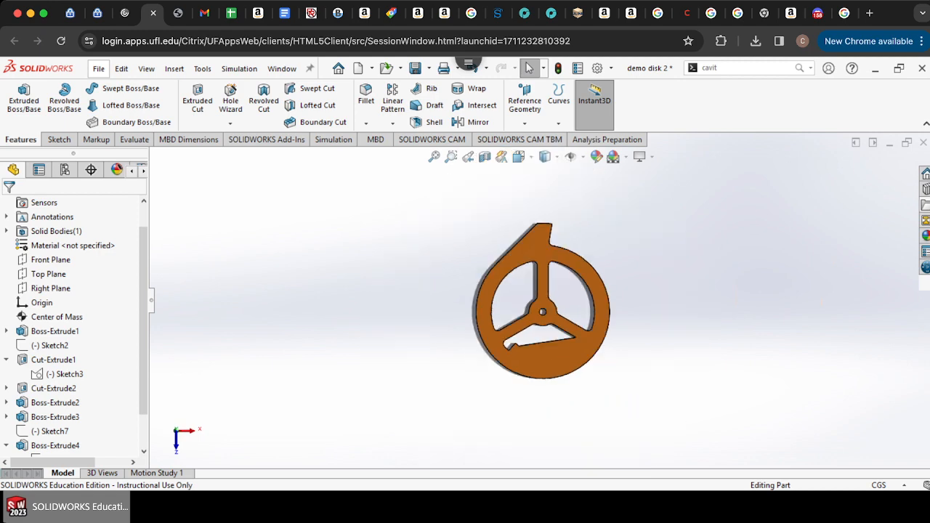
scroll(586, 287, "down", 5)
scroll(539, 300, "up", 4)
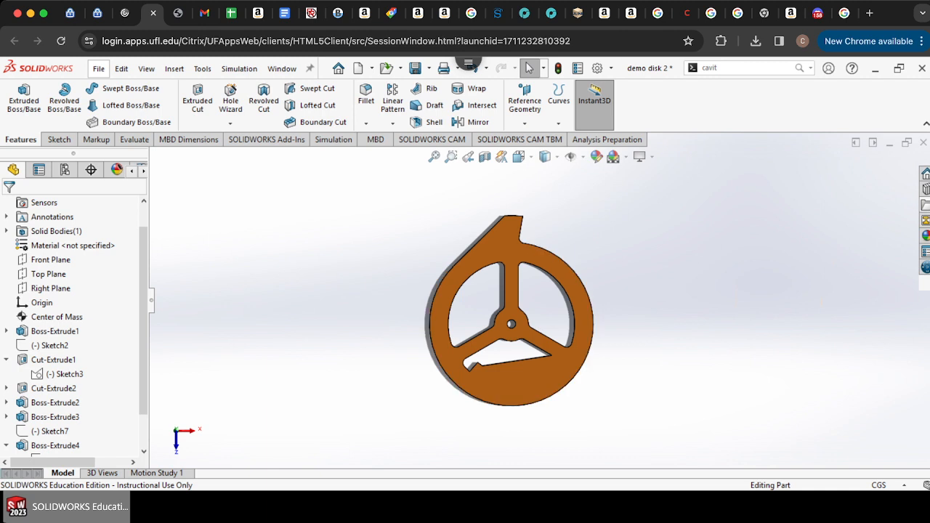
scroll(505, 323, "up", 5)
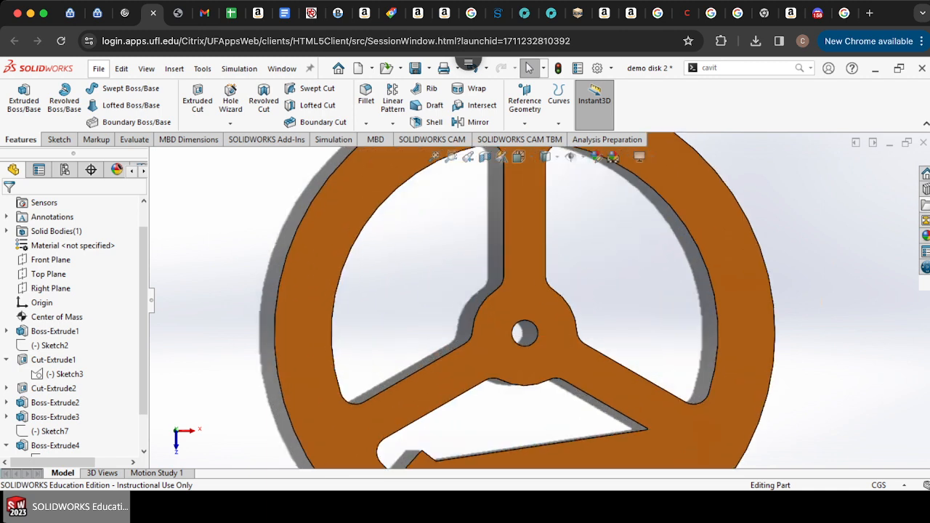
scroll(539, 302, "up", 6)
scroll(547, 304, "down", 6)
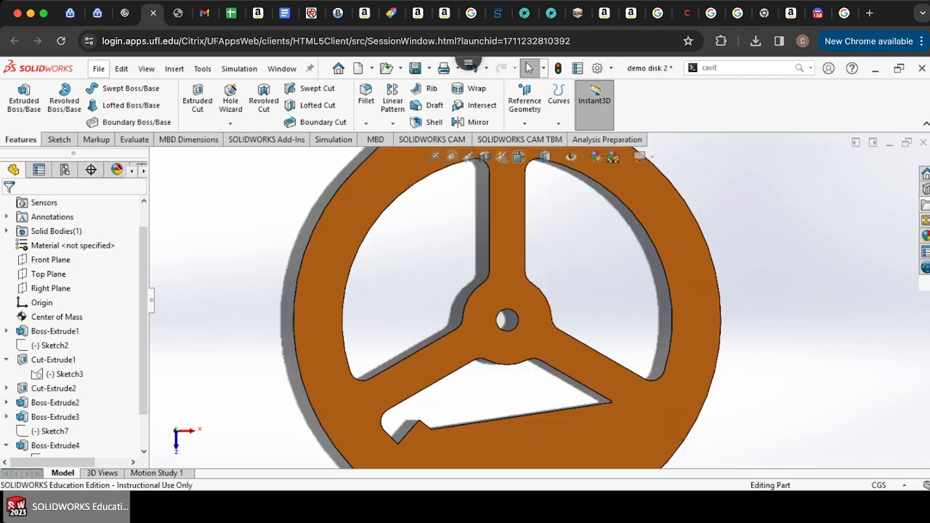
scroll(506, 321, "down", 5)
scroll(506, 318, "down", 3)
scroll(541, 296, "up", 10)
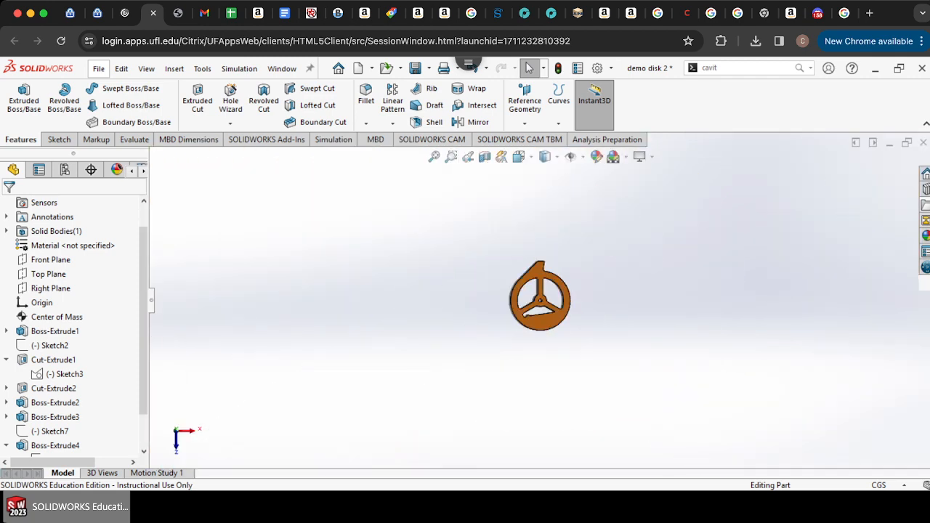
Step: Check the center of mass position on the whole disk and save the part
left_click(62, 318)
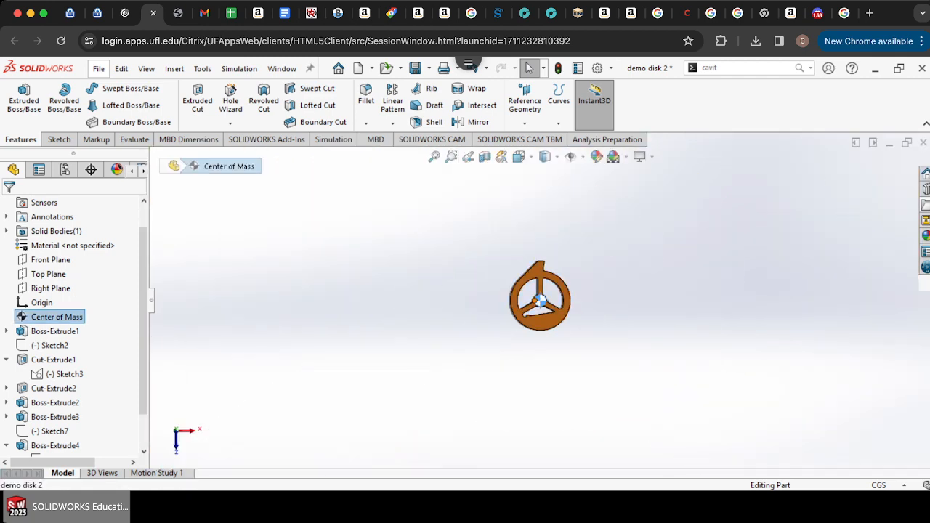
scroll(534, 300, "down", 9)
scroll(538, 300, "down", 3)
scroll(537, 300, "up", 8)
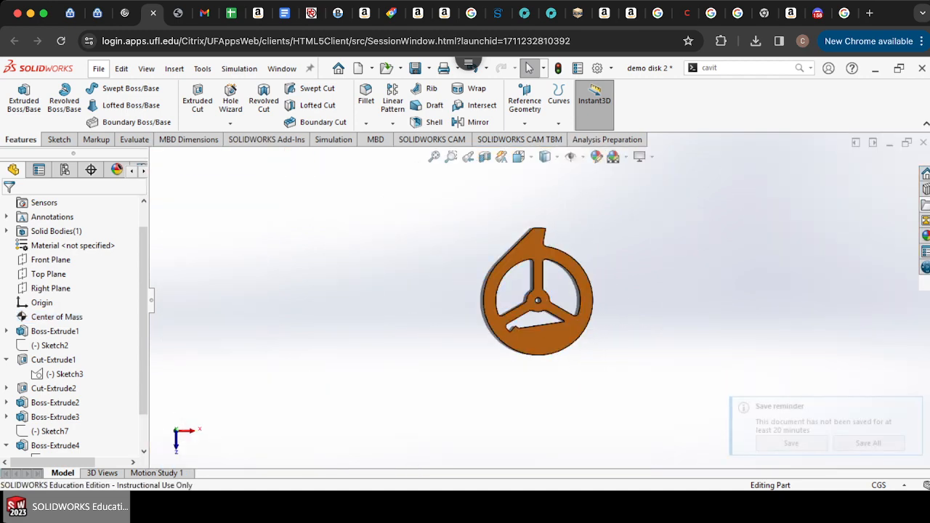
scroll(568, 270, "down", 5)
middle_click_drag(568, 270, 563, 275, "ctrl")
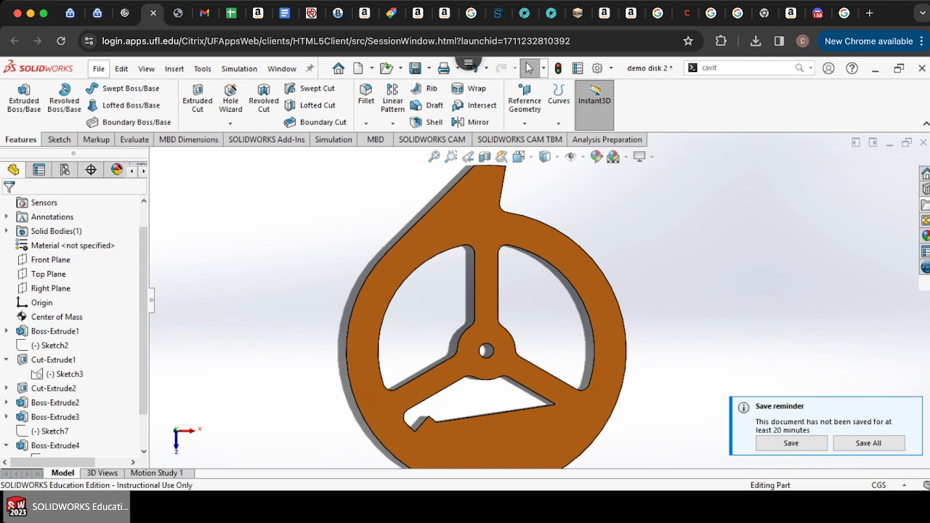
key("ctrl+s")
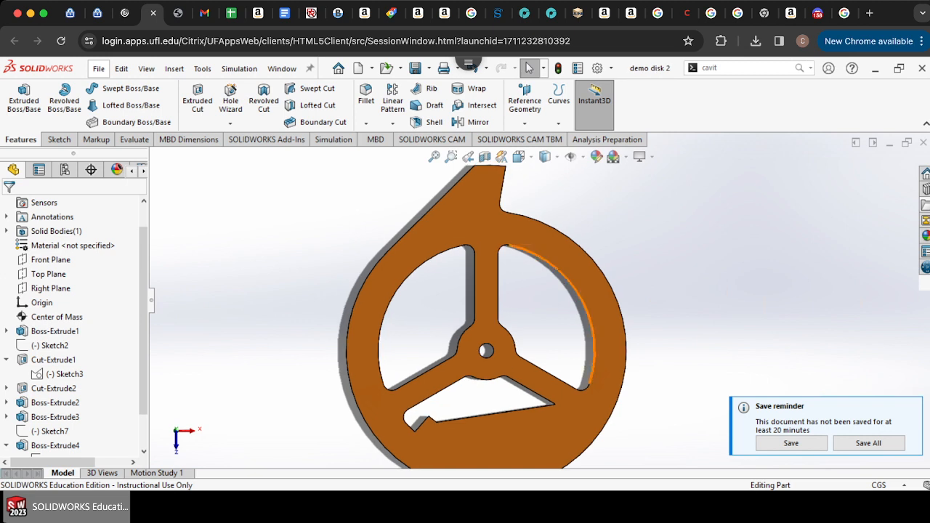